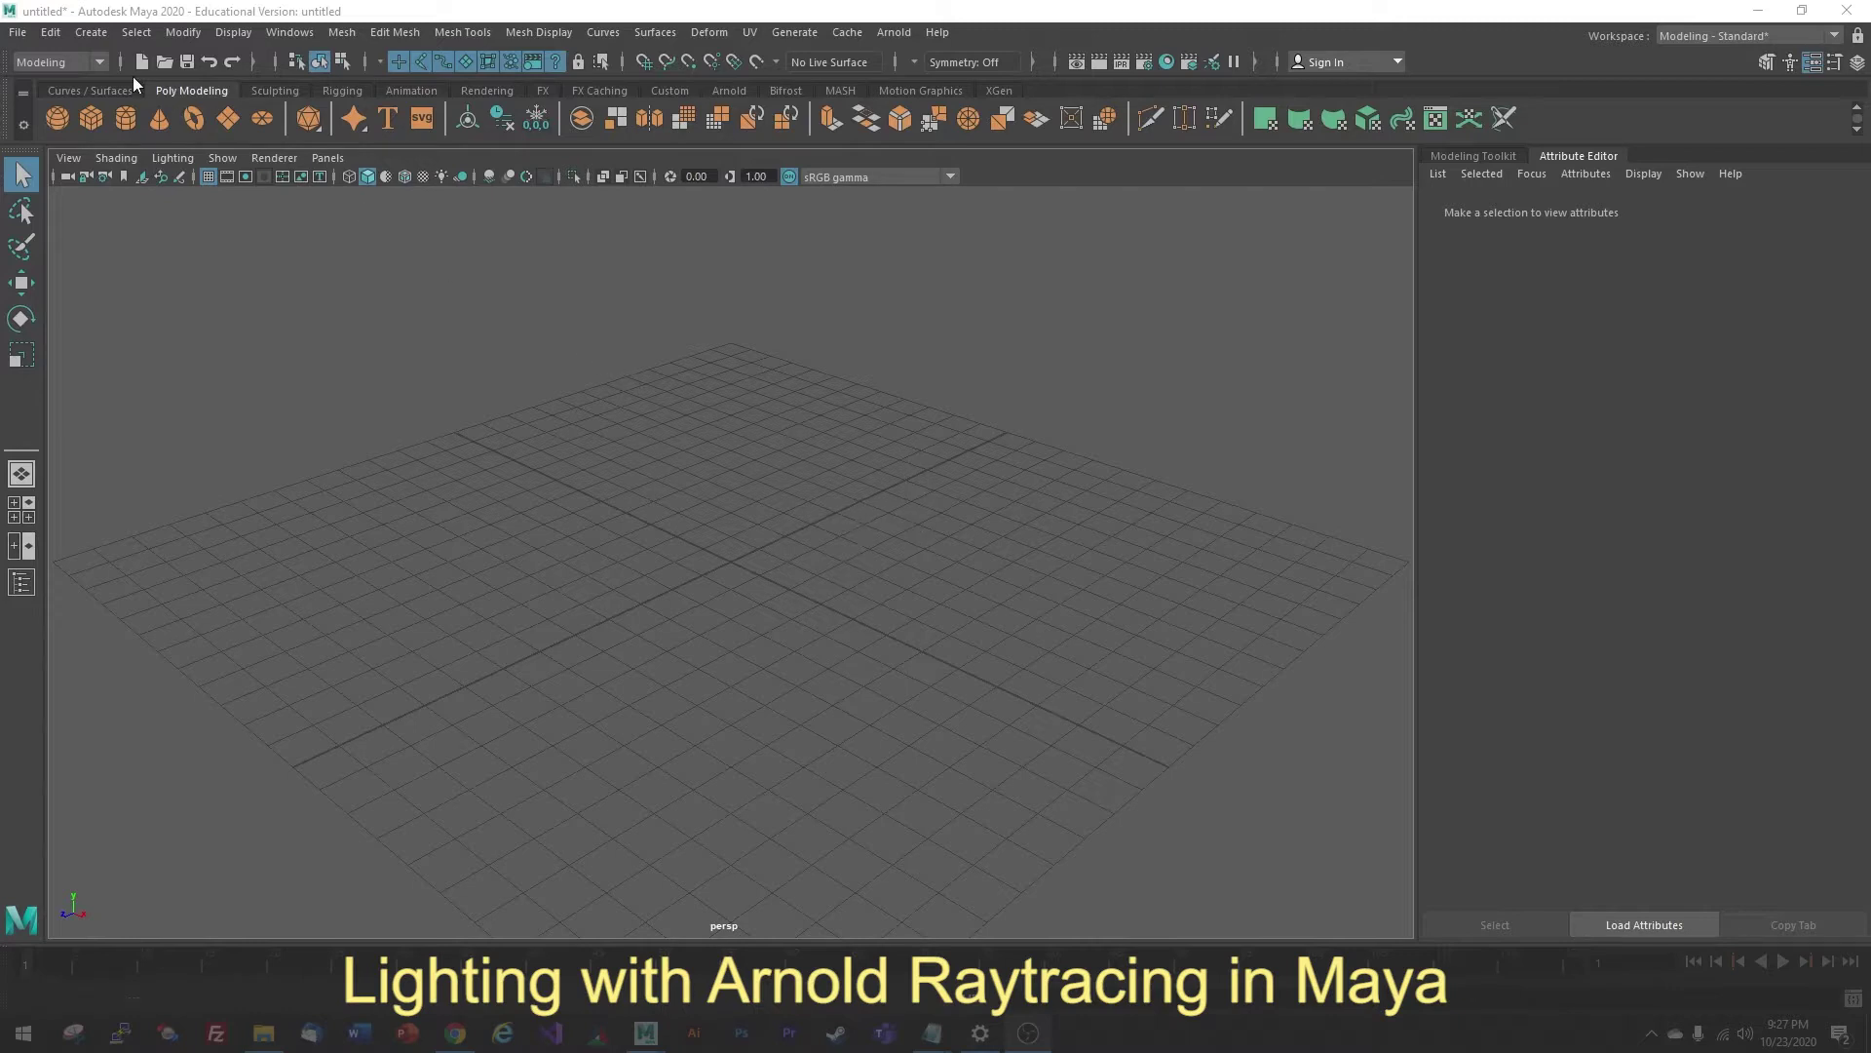
# Import the car model bugatti_01.obj from the Model_car folder into the empty scene
pyautogui.click(22, 34)
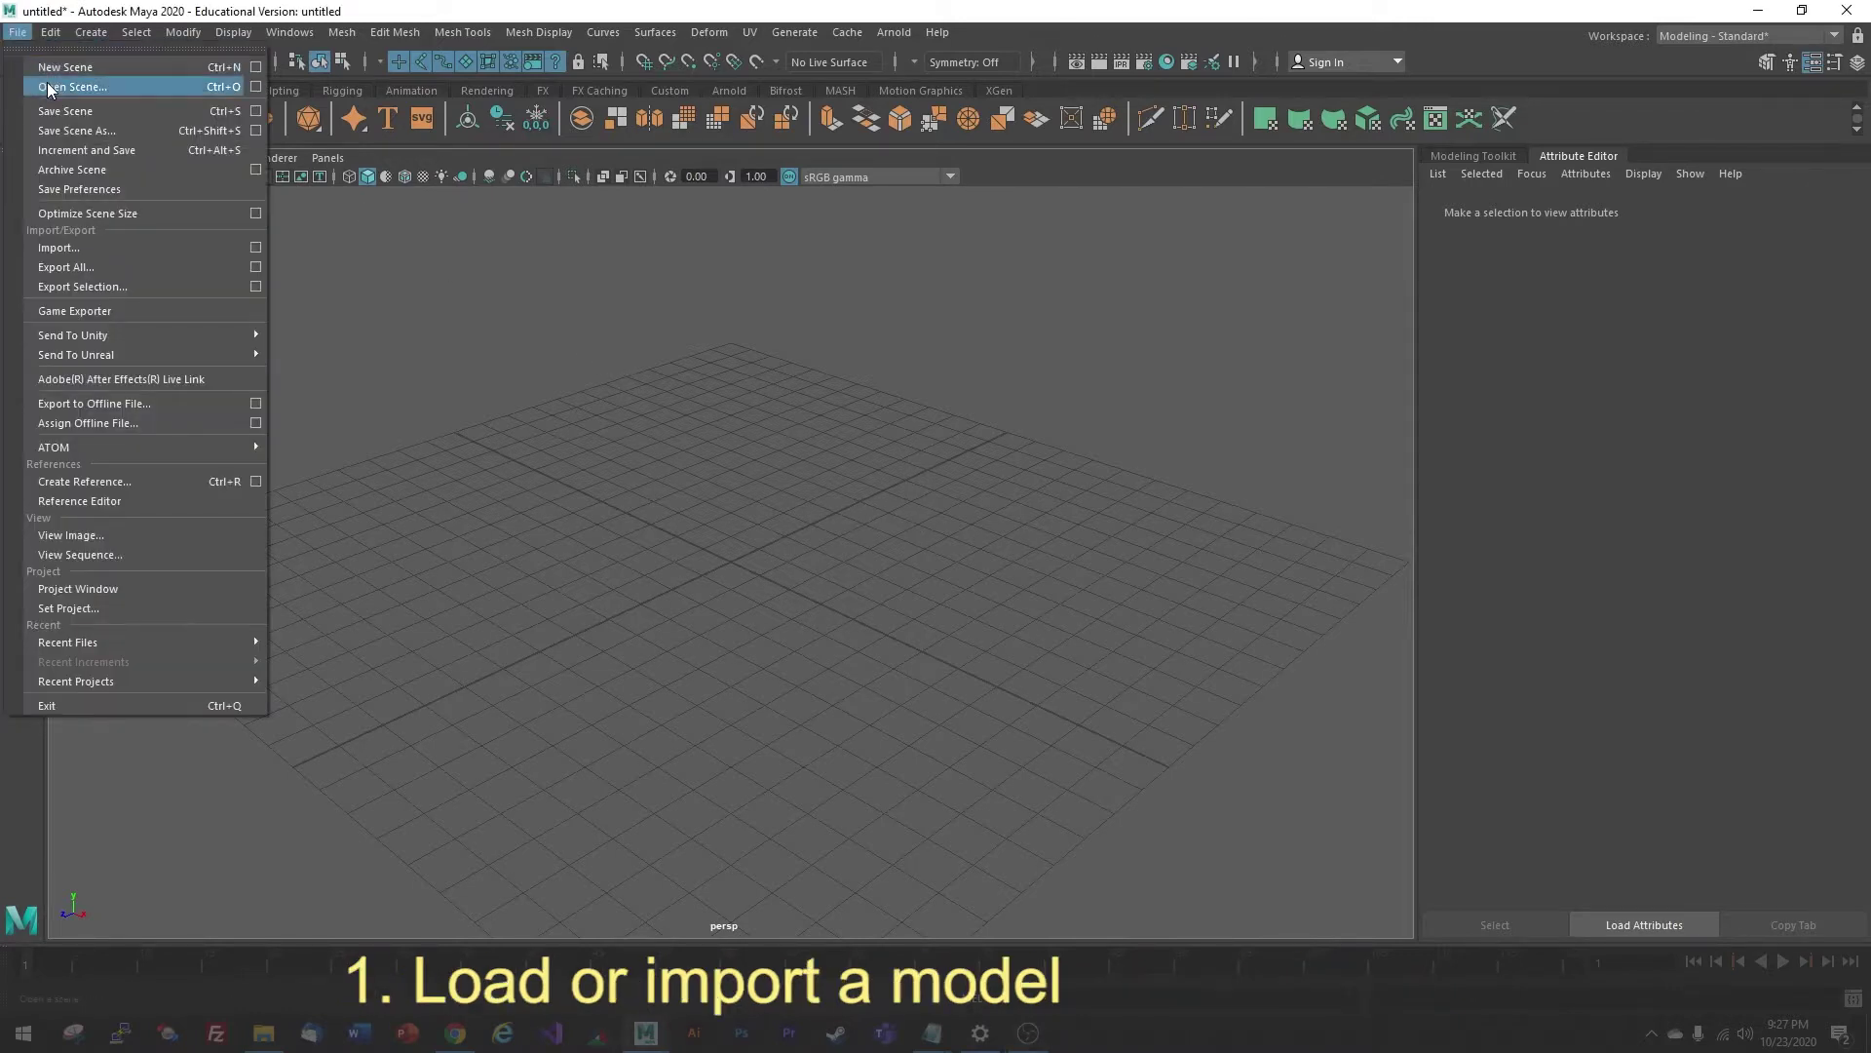
pyautogui.click(108, 246)
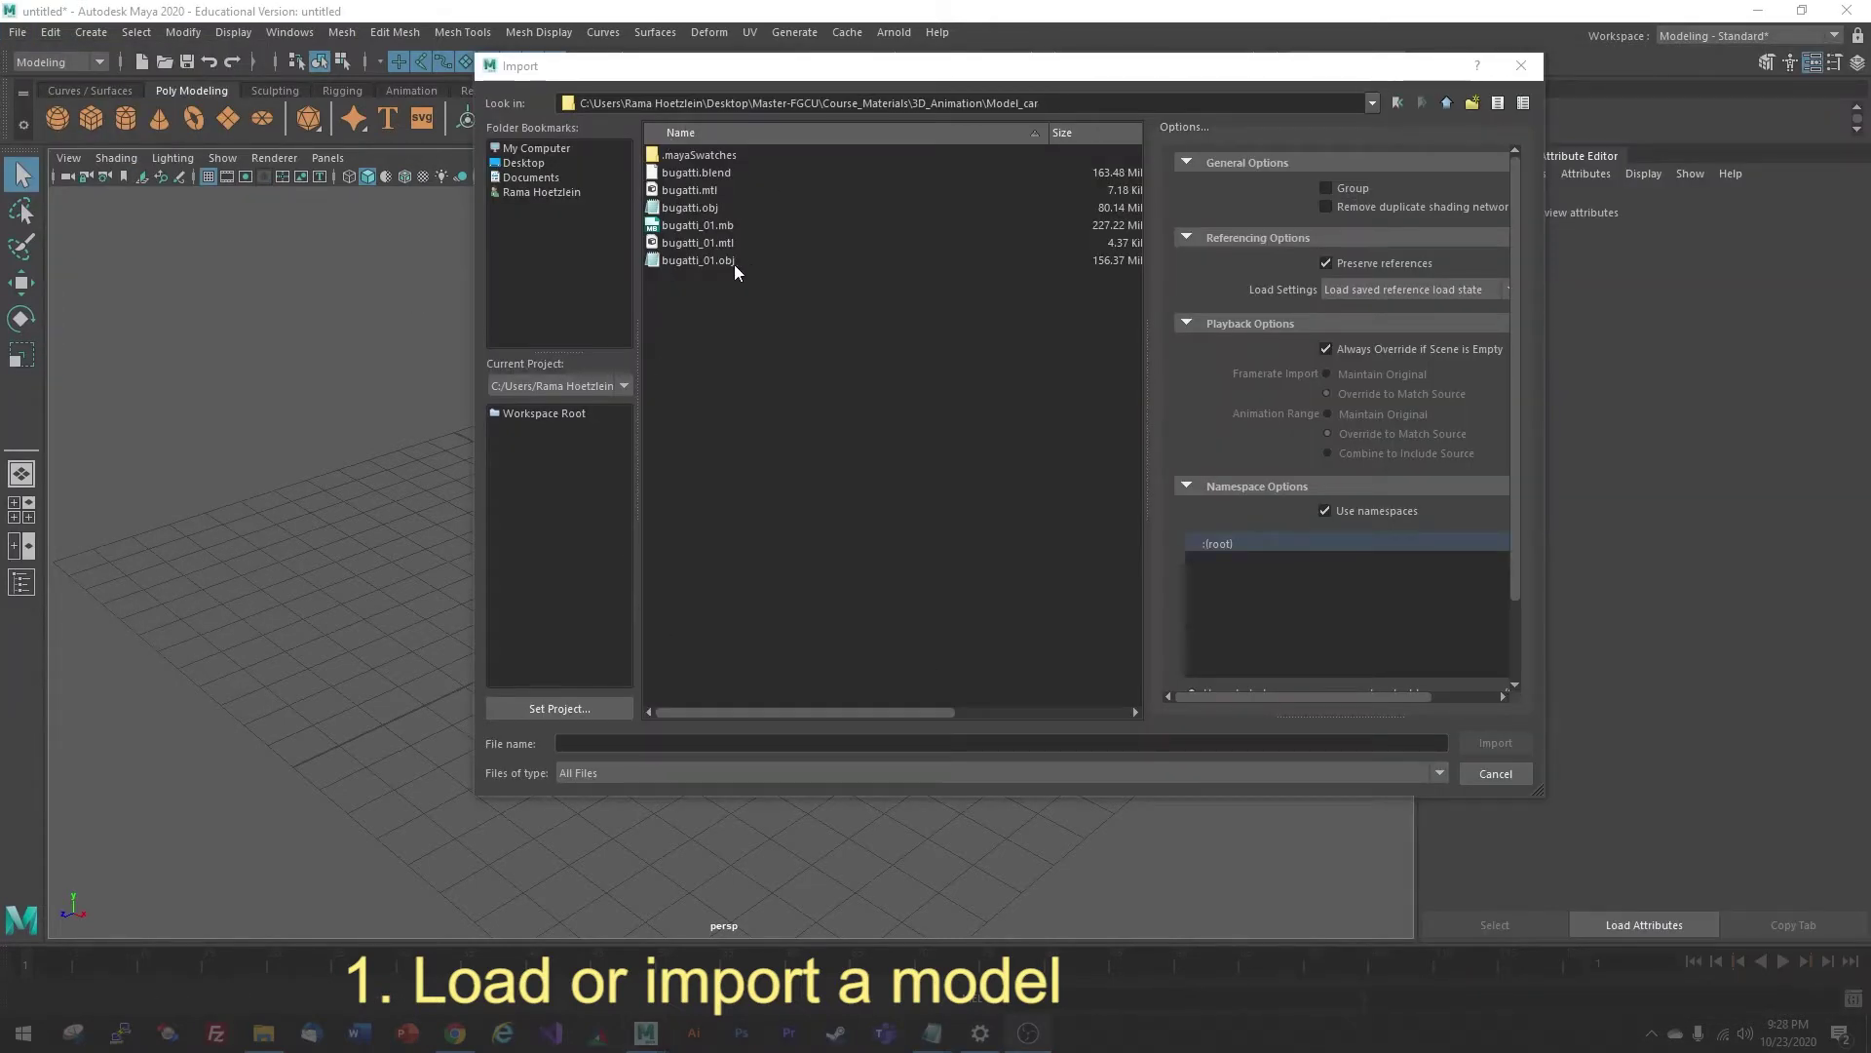
pyautogui.click(727, 263)
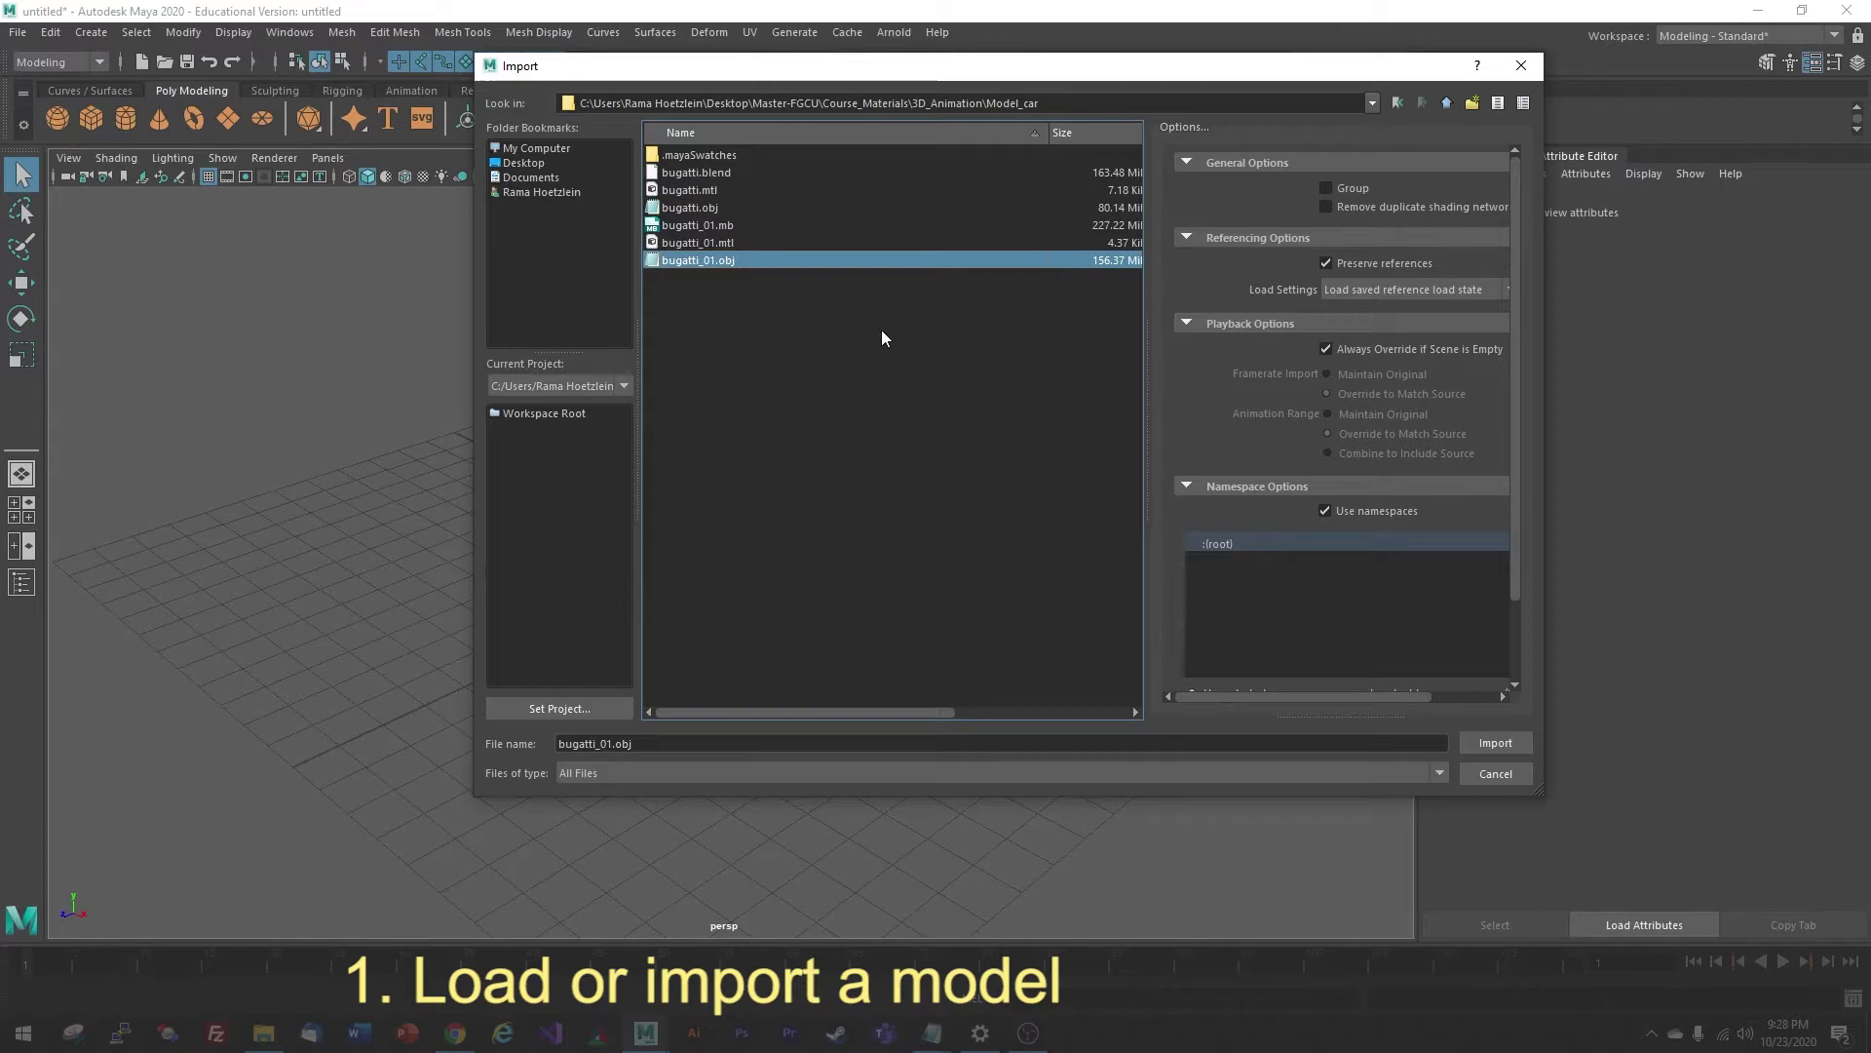
pyautogui.click(1513, 750)
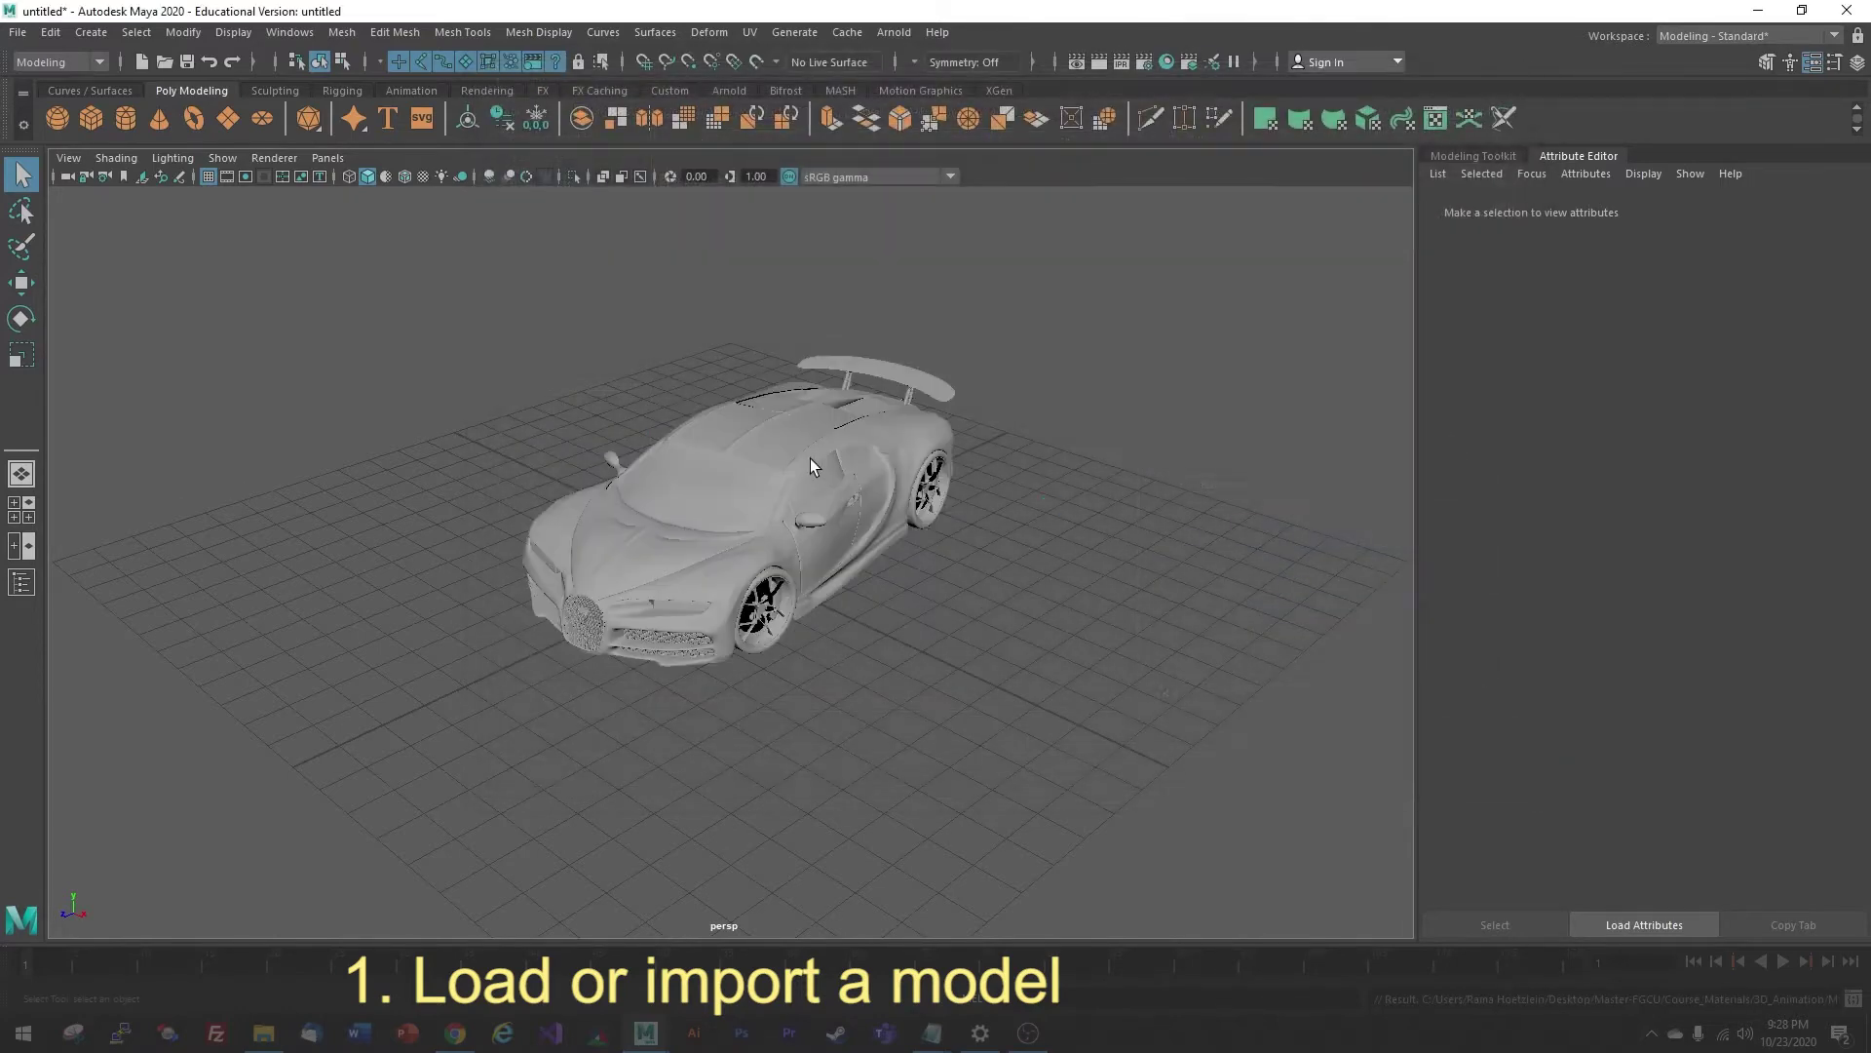
# Select all parts of the car model and scale them uniformly with the Scale tool
pyautogui.keyDown('alt'); pyautogui.moveTo(810, 458); pyautogui.dragTo(804, 497); pyautogui.keyUp('alt')
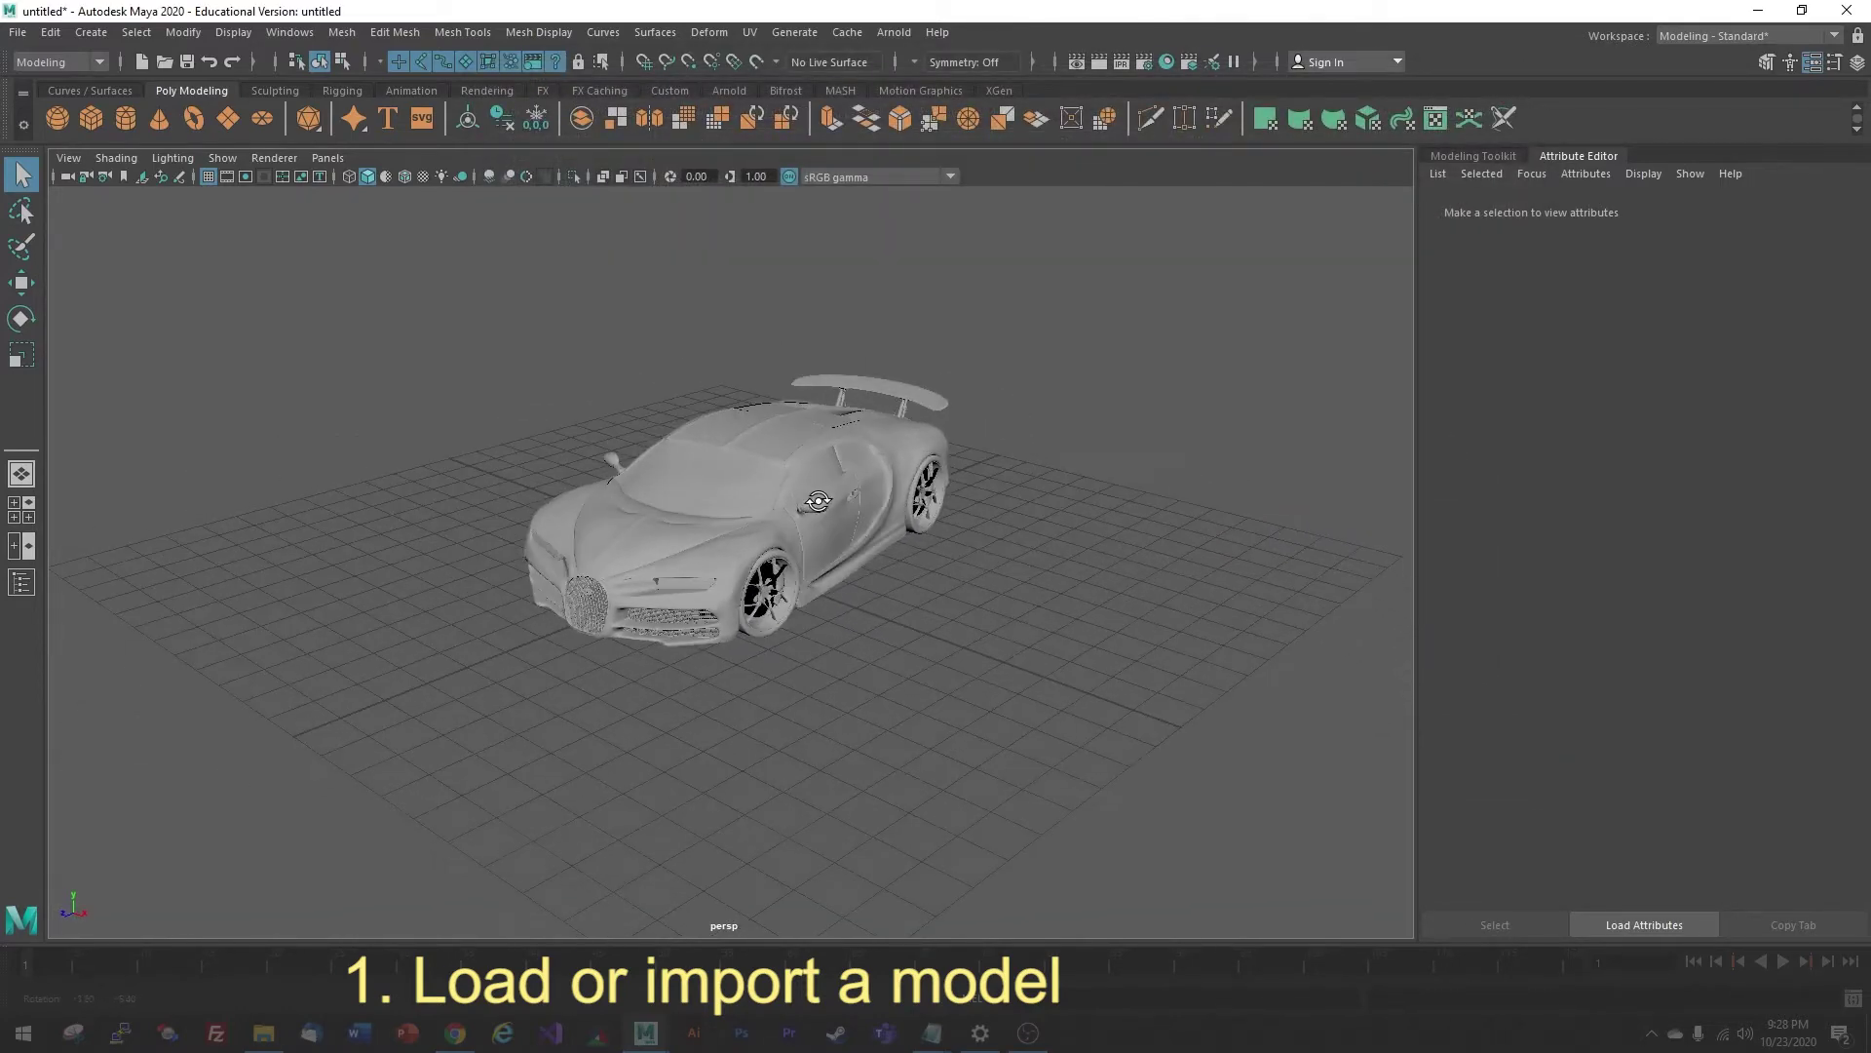
pyautogui.keyDown('alt'); pyautogui.moveTo(535, 459); pyautogui.dragTo(761, 388); pyautogui.keyUp('alt')
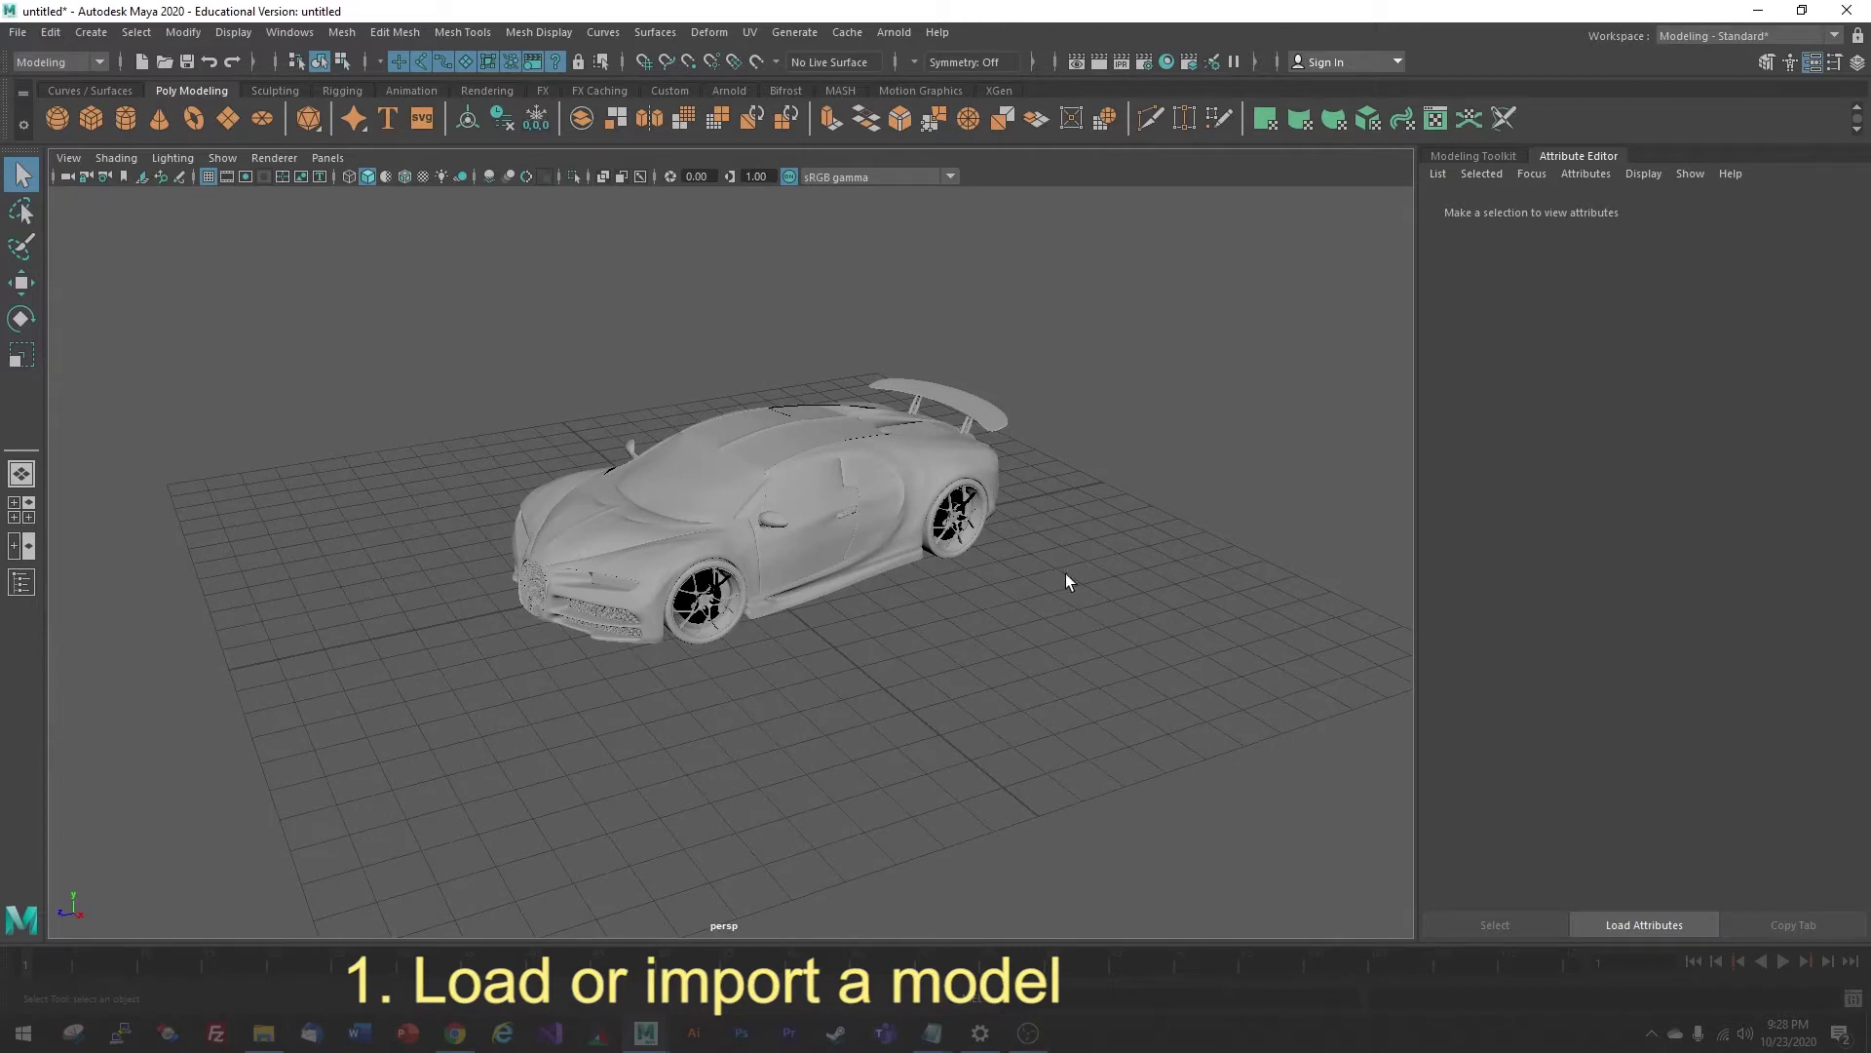
pyautogui.keyDown('alt'); pyautogui.moveTo(860, 600); pyautogui.dragTo(766, 542); pyautogui.keyUp('alt')
pyautogui.scroll(3, 764, 499)
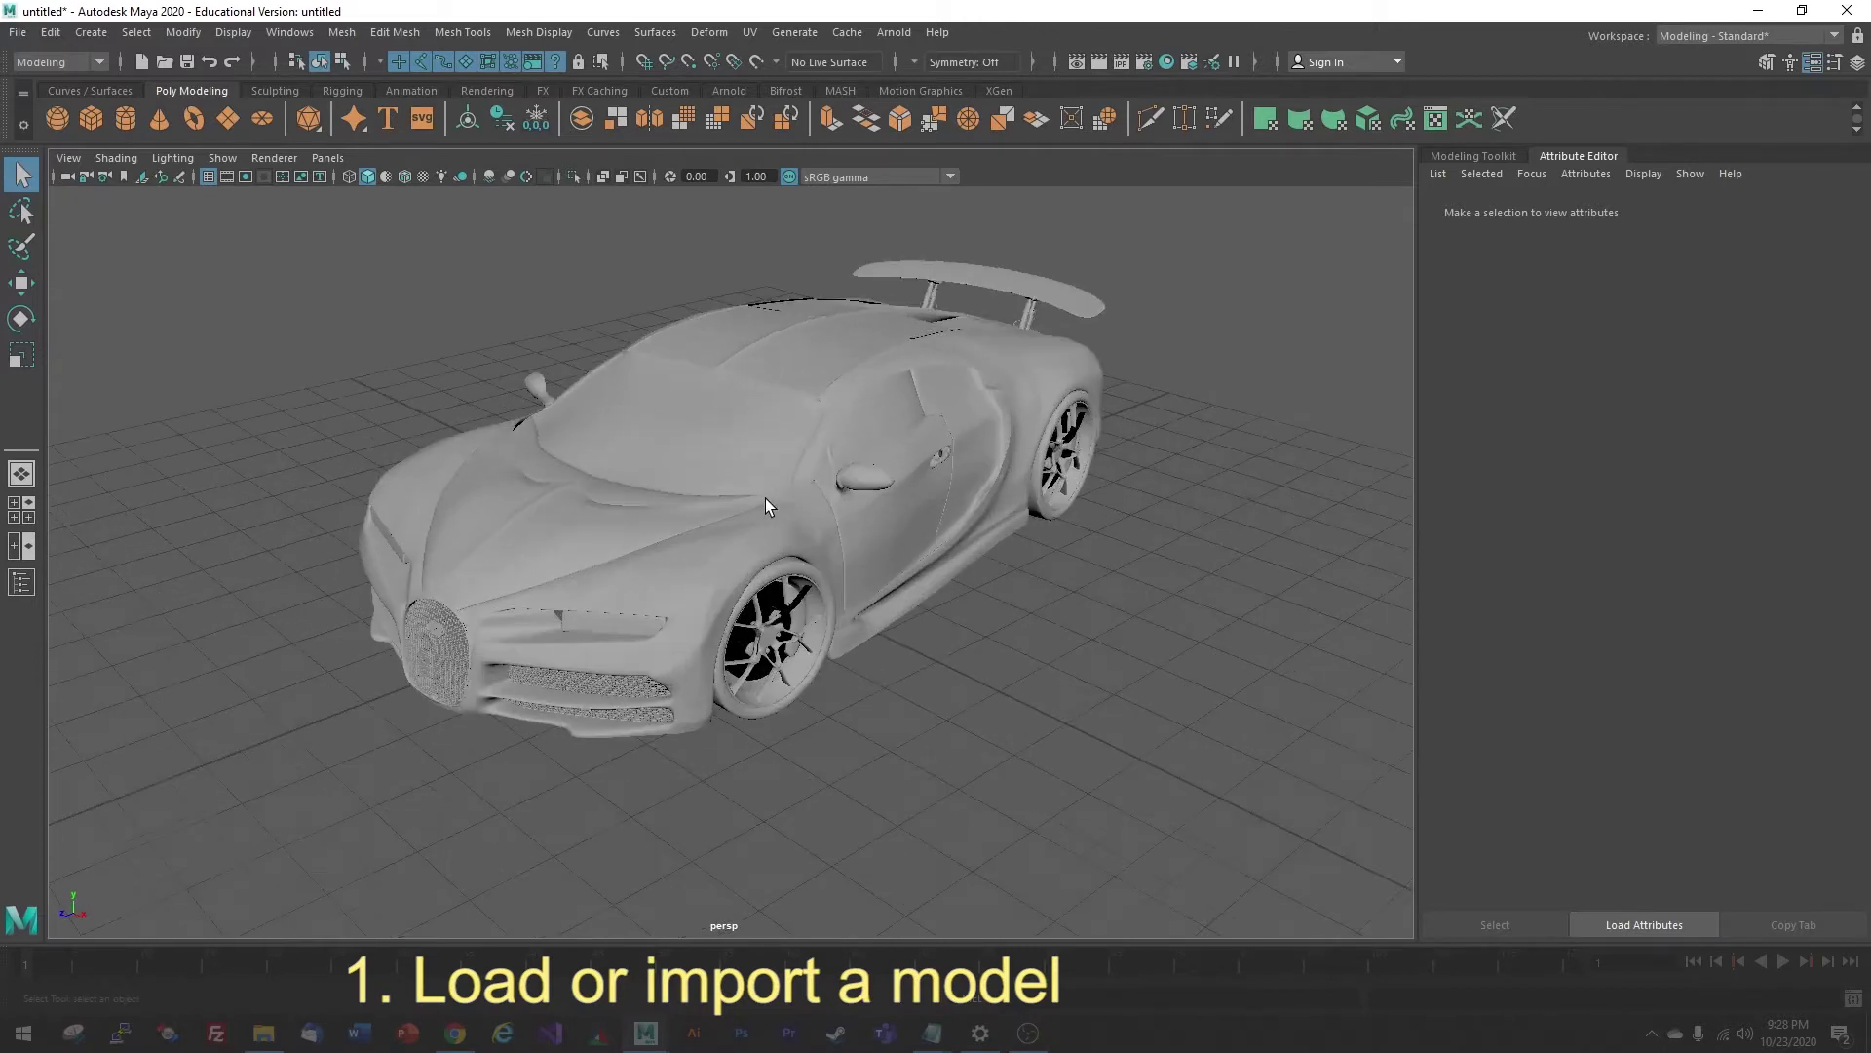
pyautogui.scroll(-2, 764, 499)
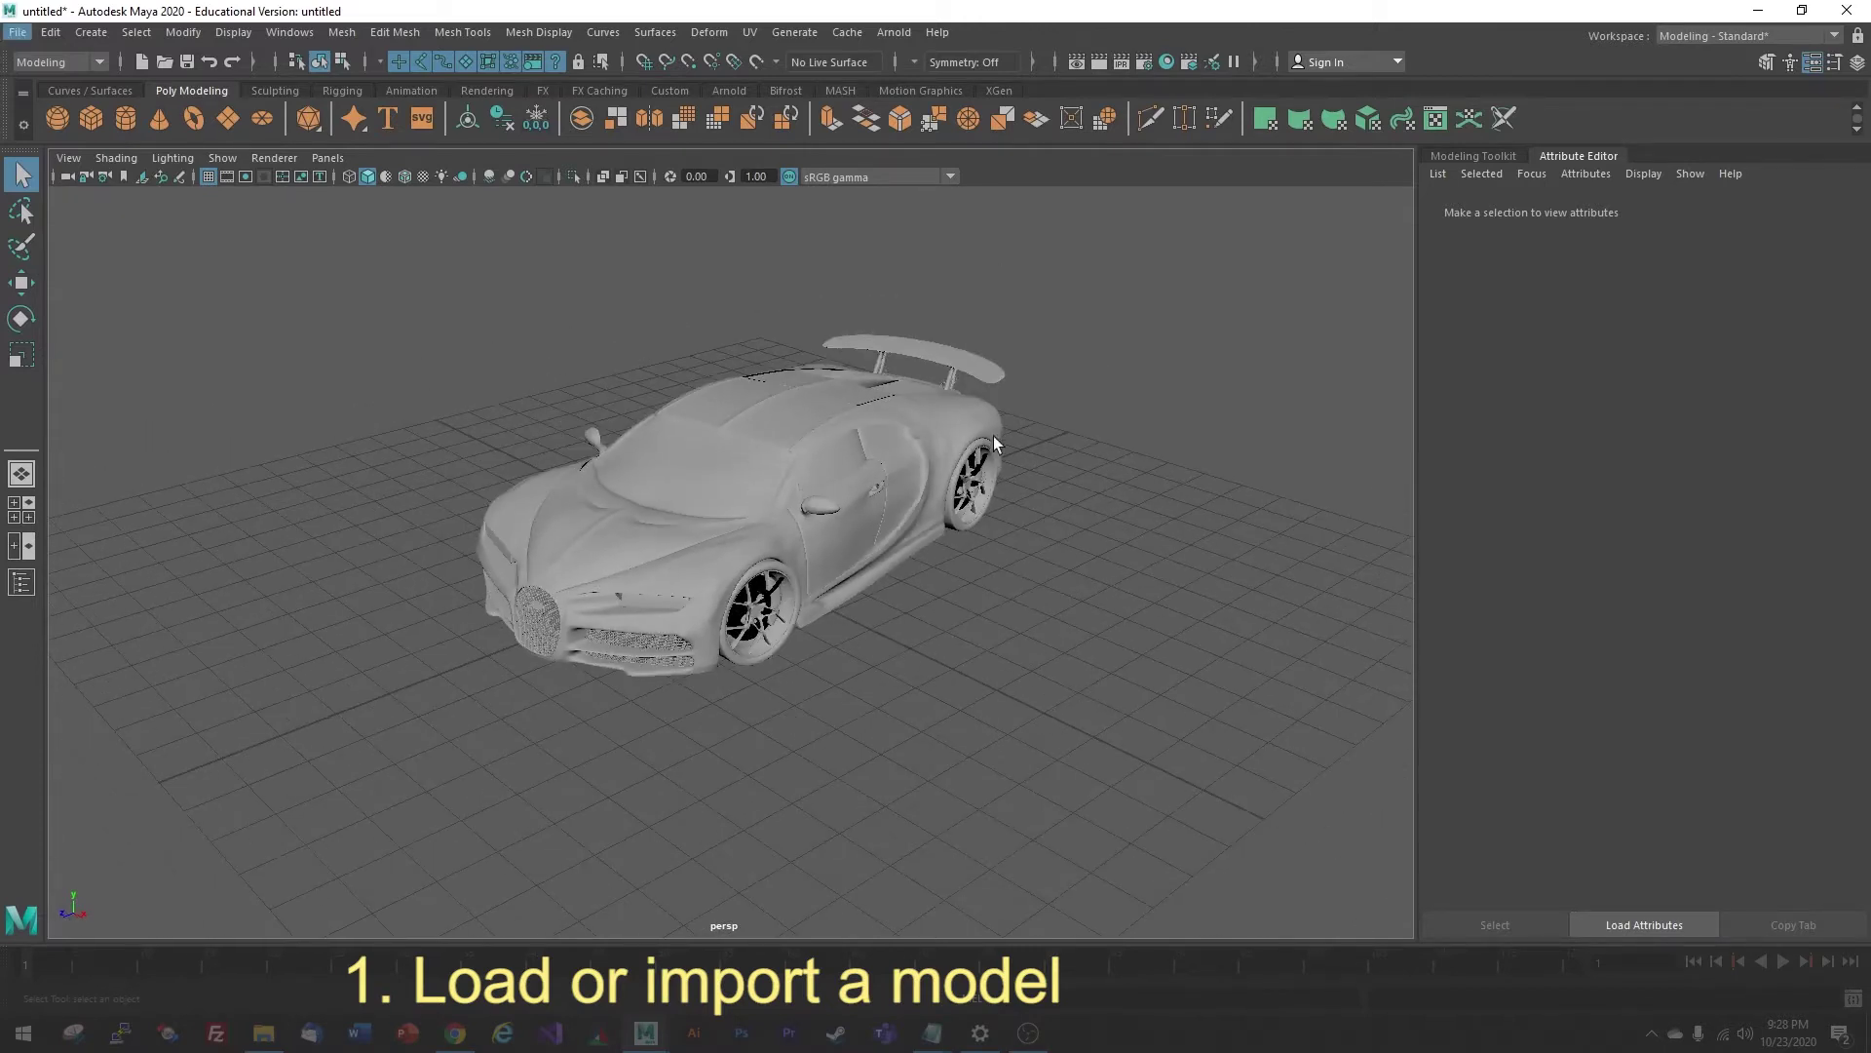
pyautogui.moveTo(989, 656); pyautogui.dragTo(458, 359)
pyautogui.click(22, 357)
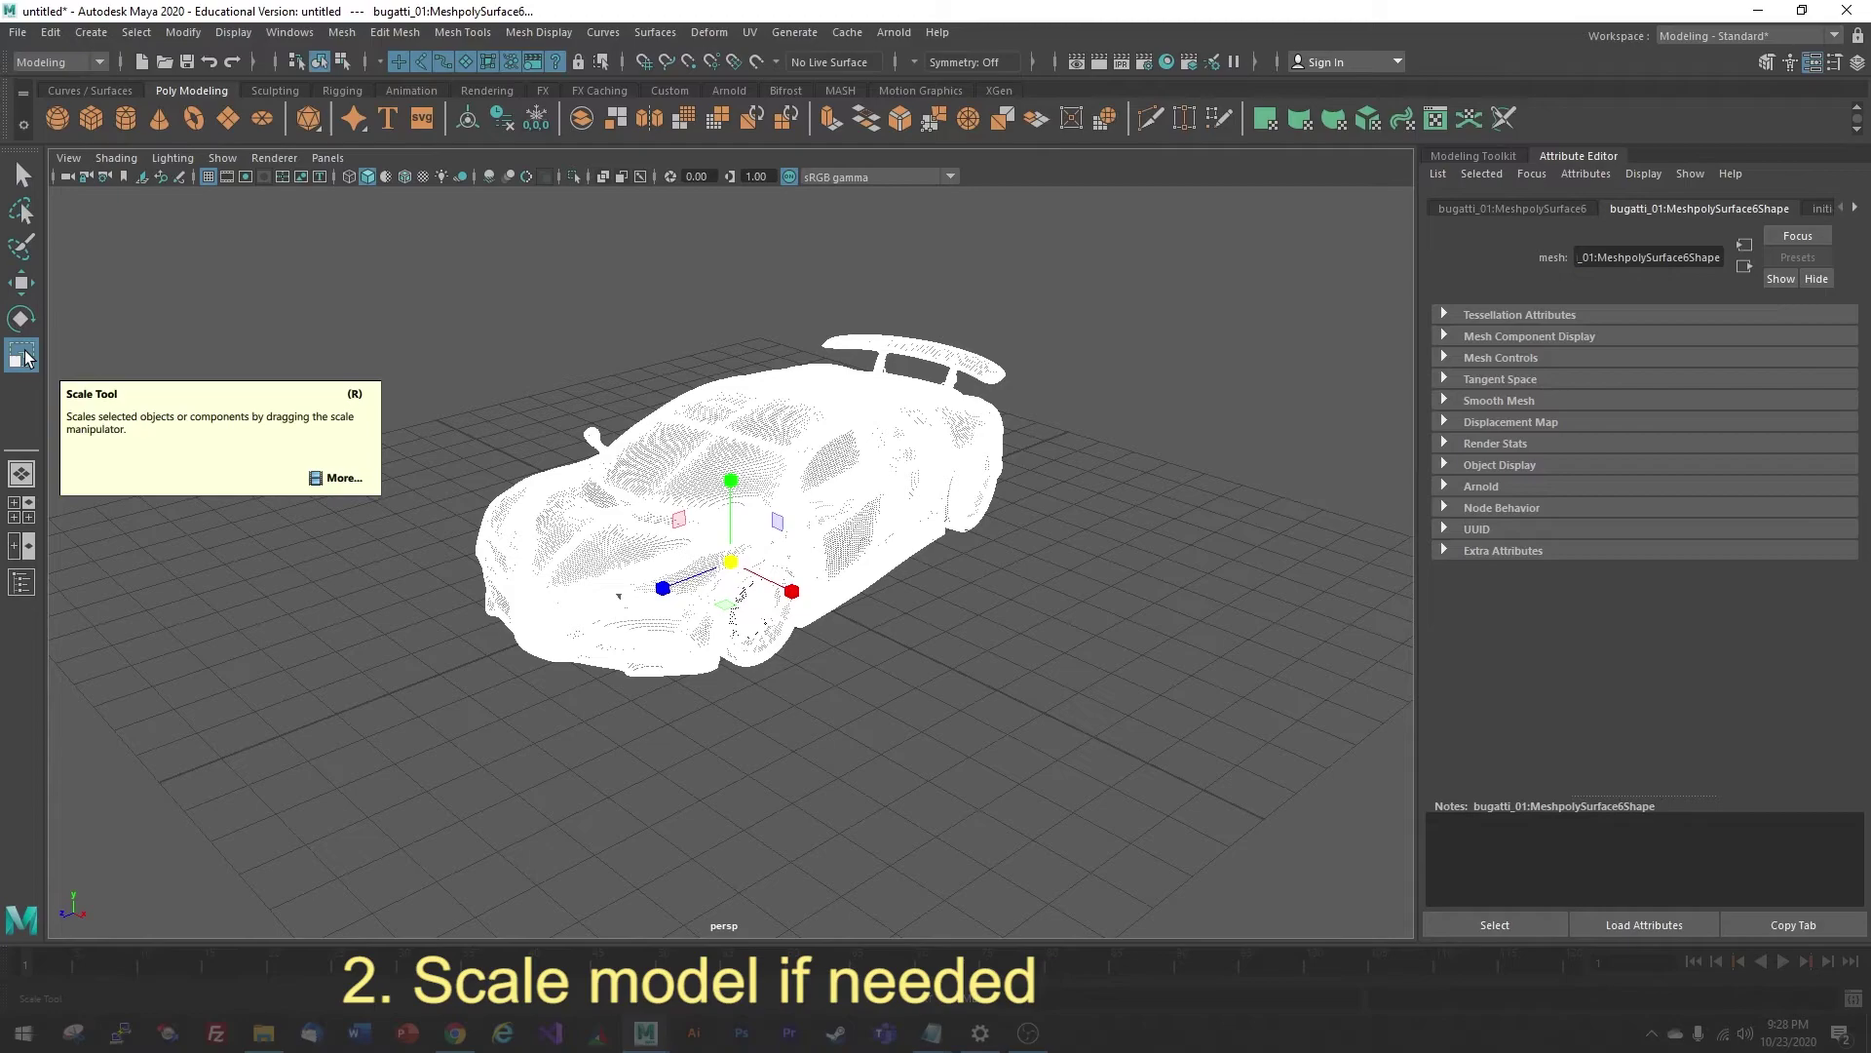
pyautogui.moveTo(733, 563); pyautogui.dragTo(810, 471)
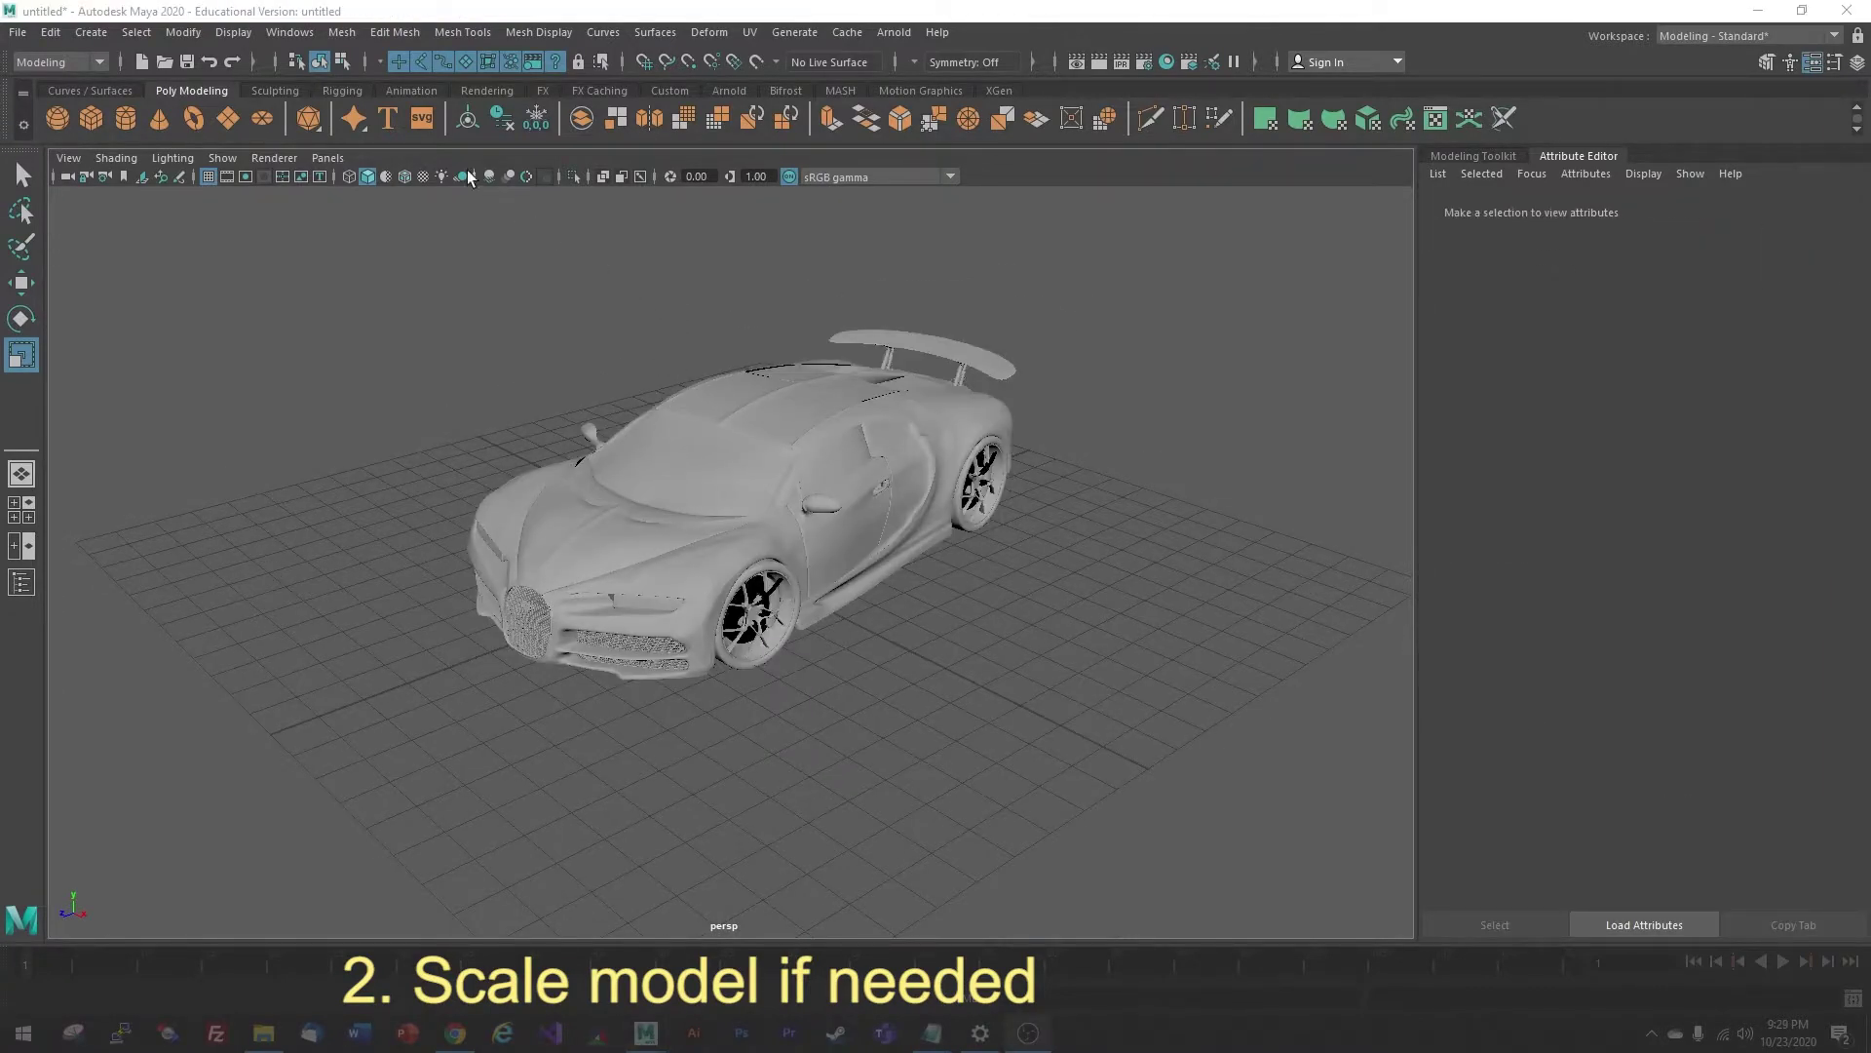
# Show the Outliner so the scene's objects are listed beside the perspective view
pyautogui.click(292, 34)
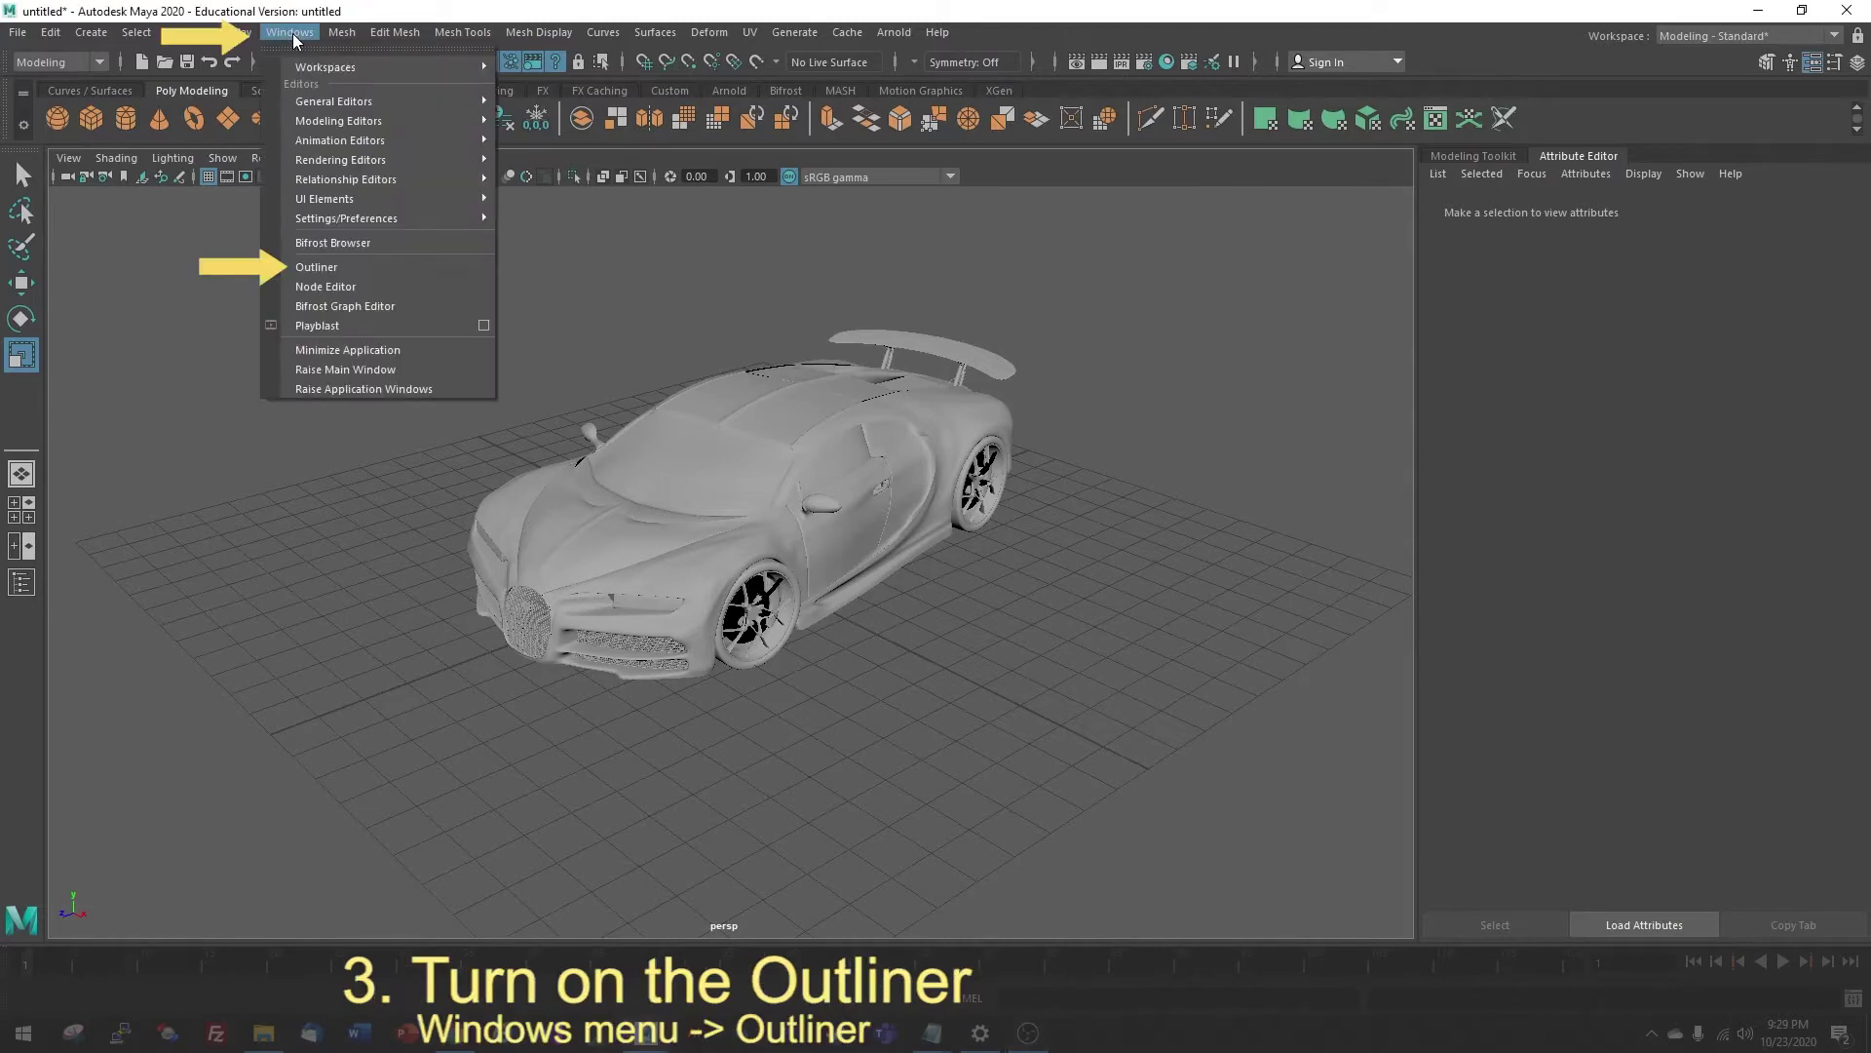
pyautogui.click(337, 263)
pyautogui.scroll(2, 1031, 529)
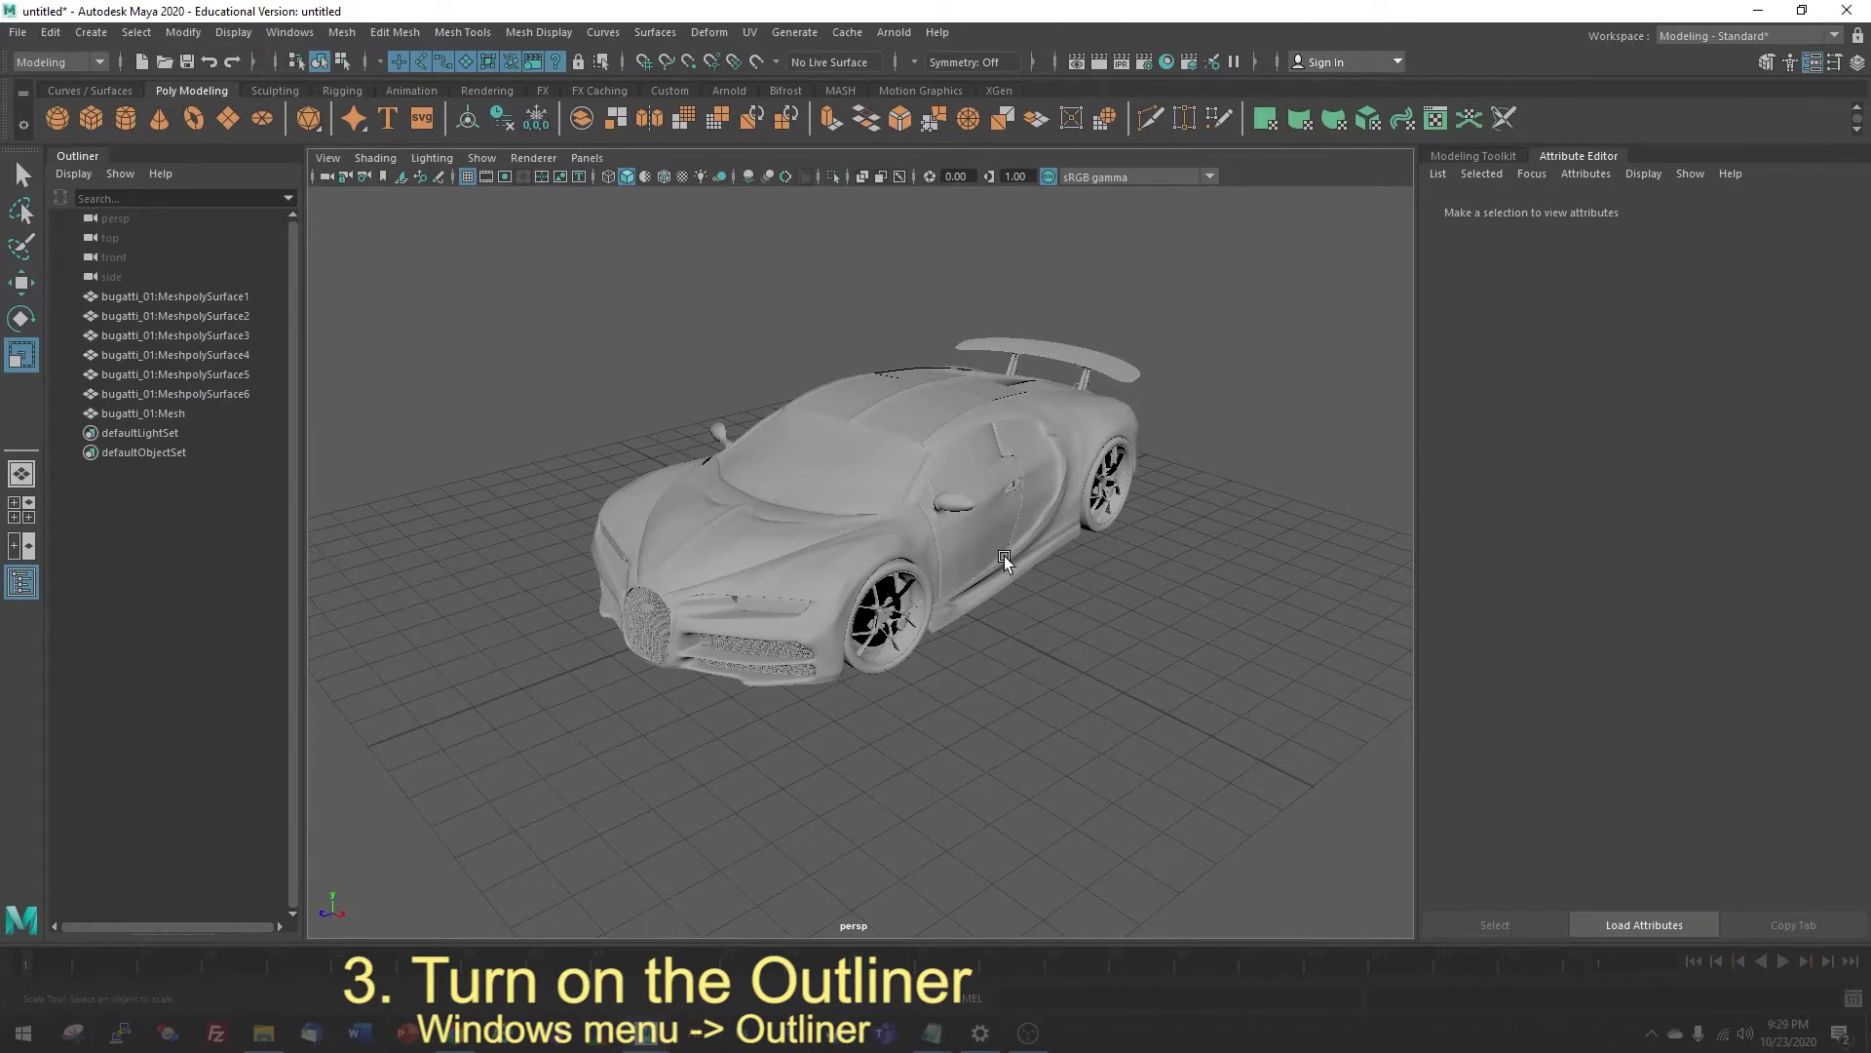
pyautogui.keyDown('alt'); pyautogui.moveTo(1004, 556); pyautogui.dragTo(742, 444); pyautogui.keyUp('alt')
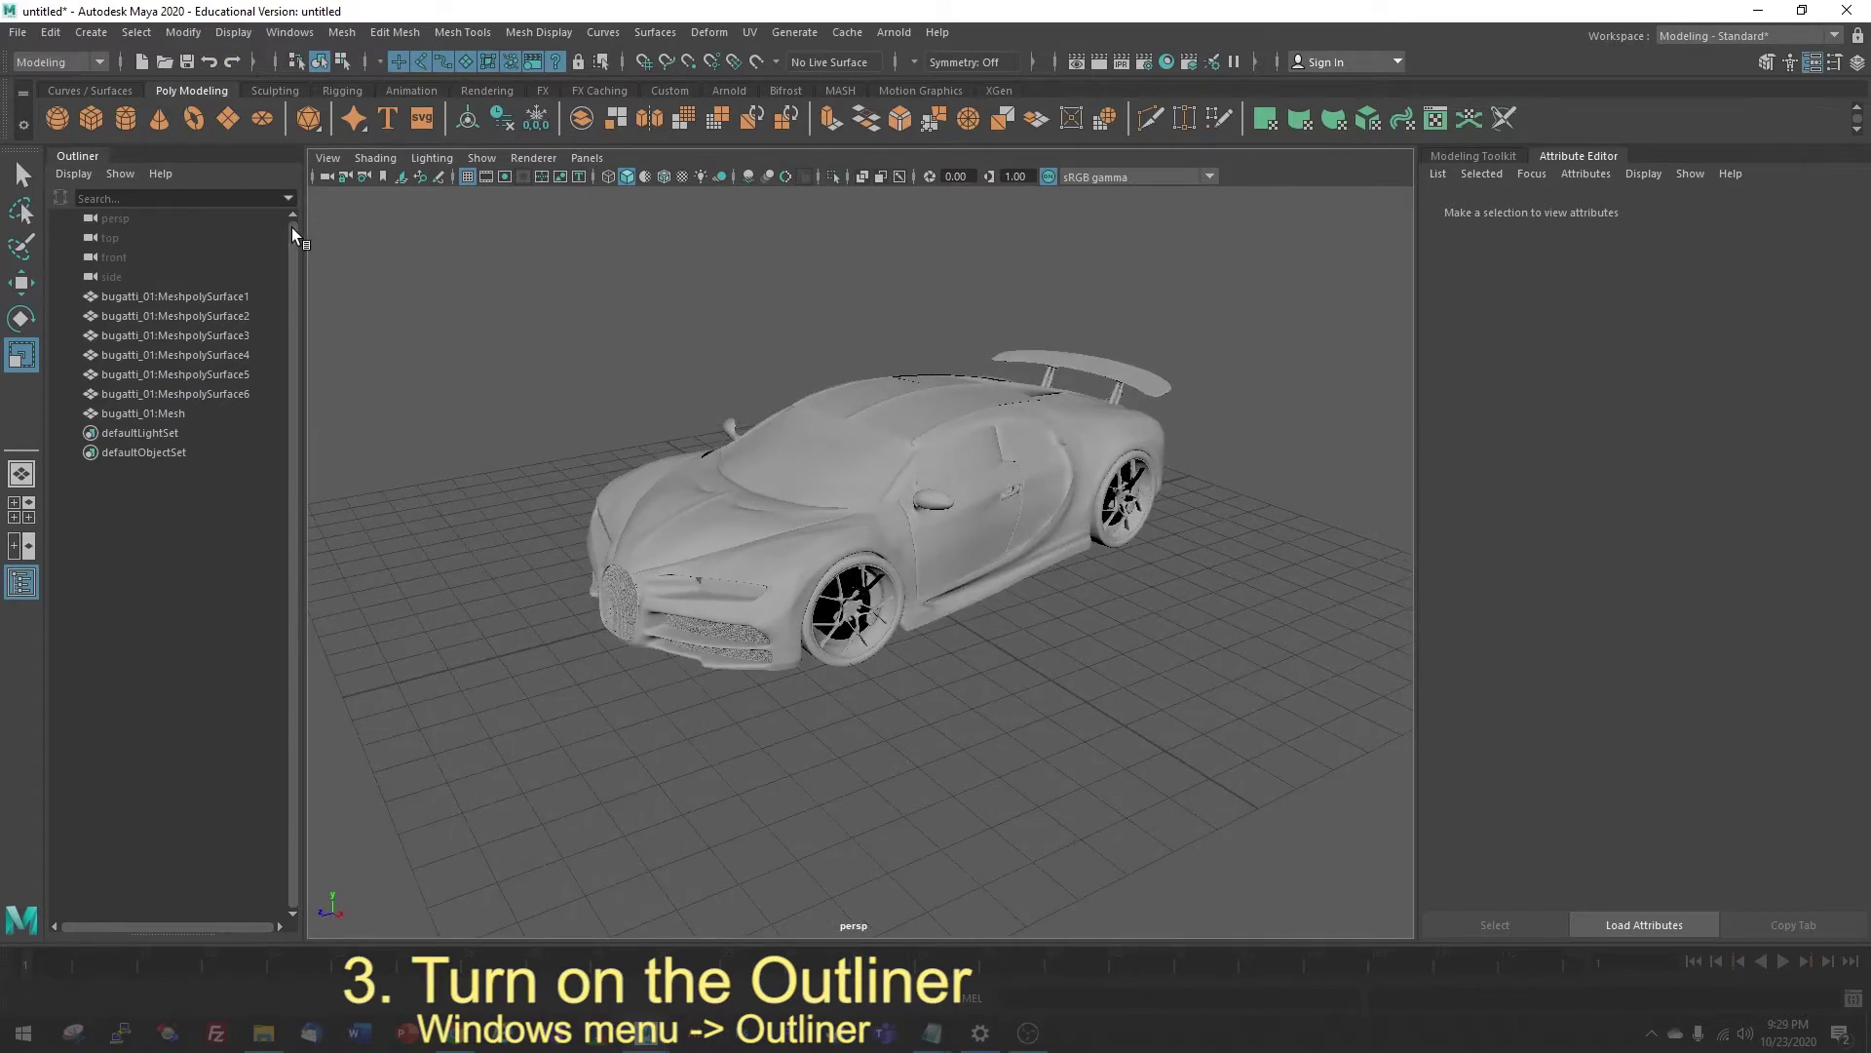
pyautogui.click(290, 32)
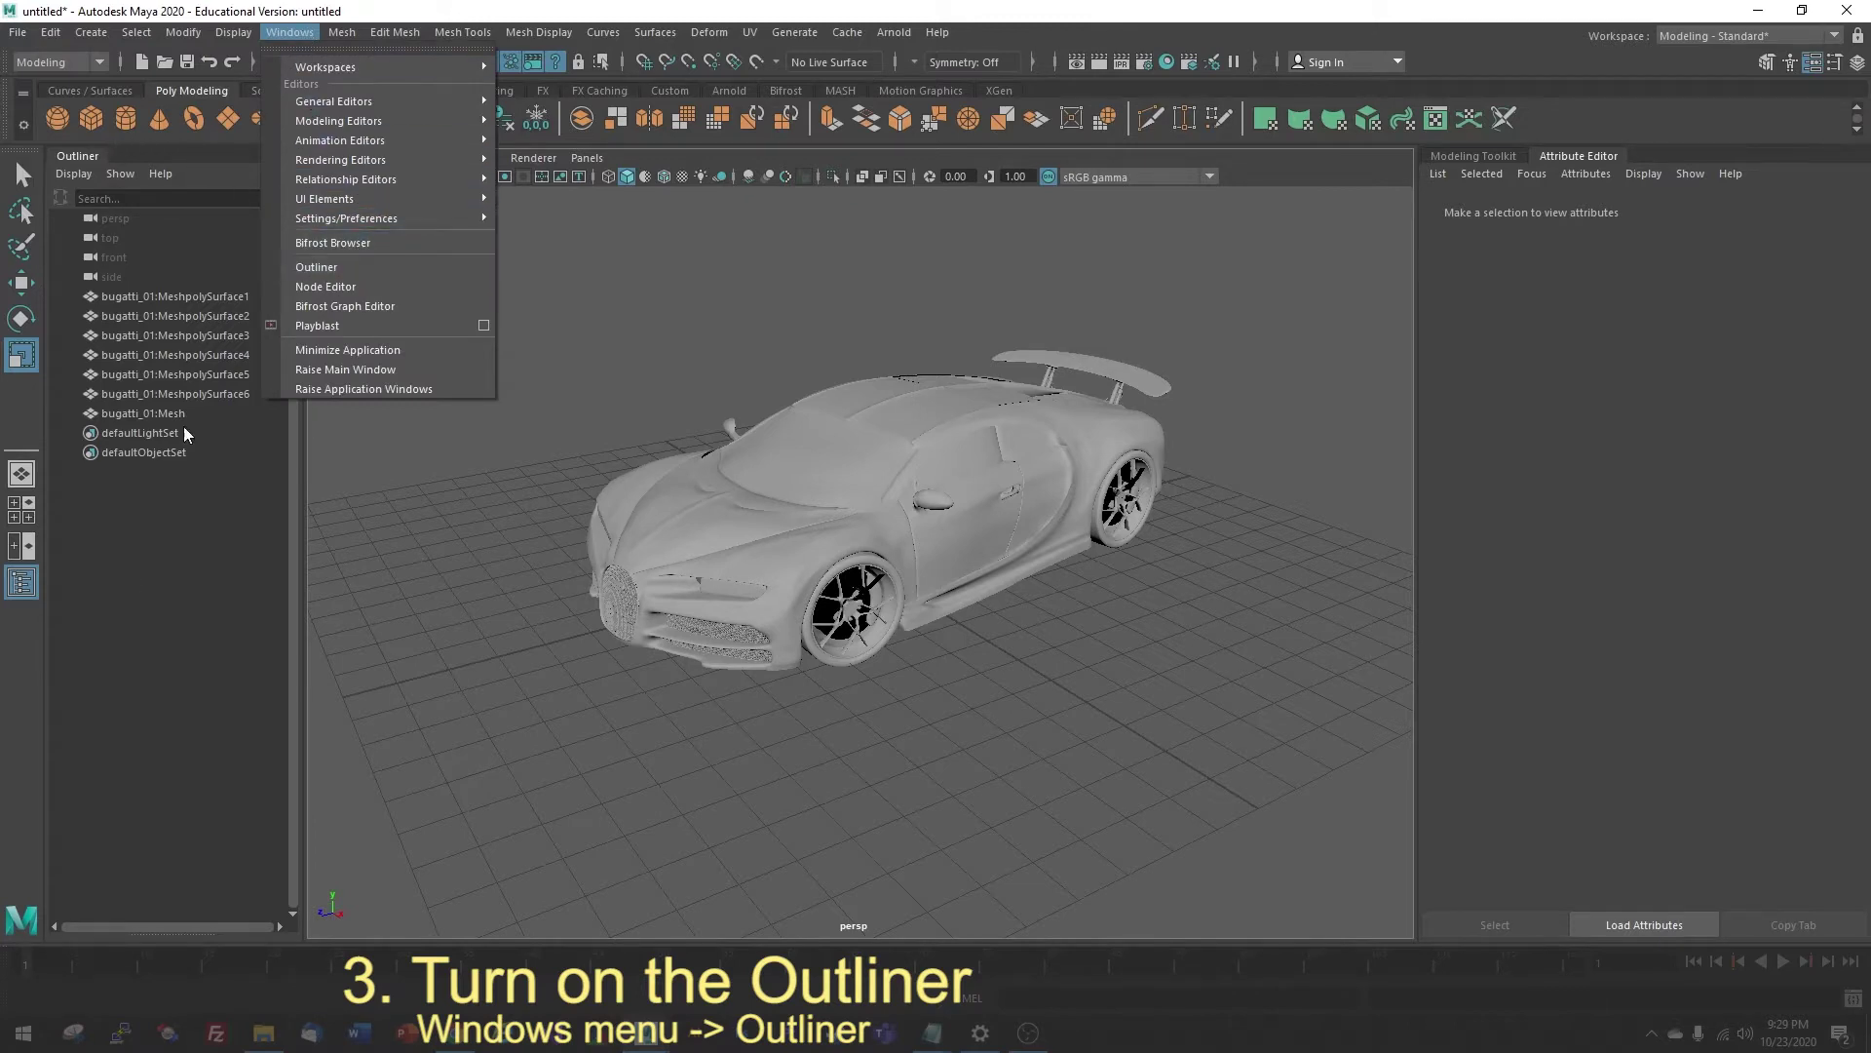
pyautogui.click(207, 521)
pyautogui.keyDown('alt'); pyautogui.moveTo(598, 418); pyautogui.dragTo(627, 411); pyautogui.keyUp('alt')
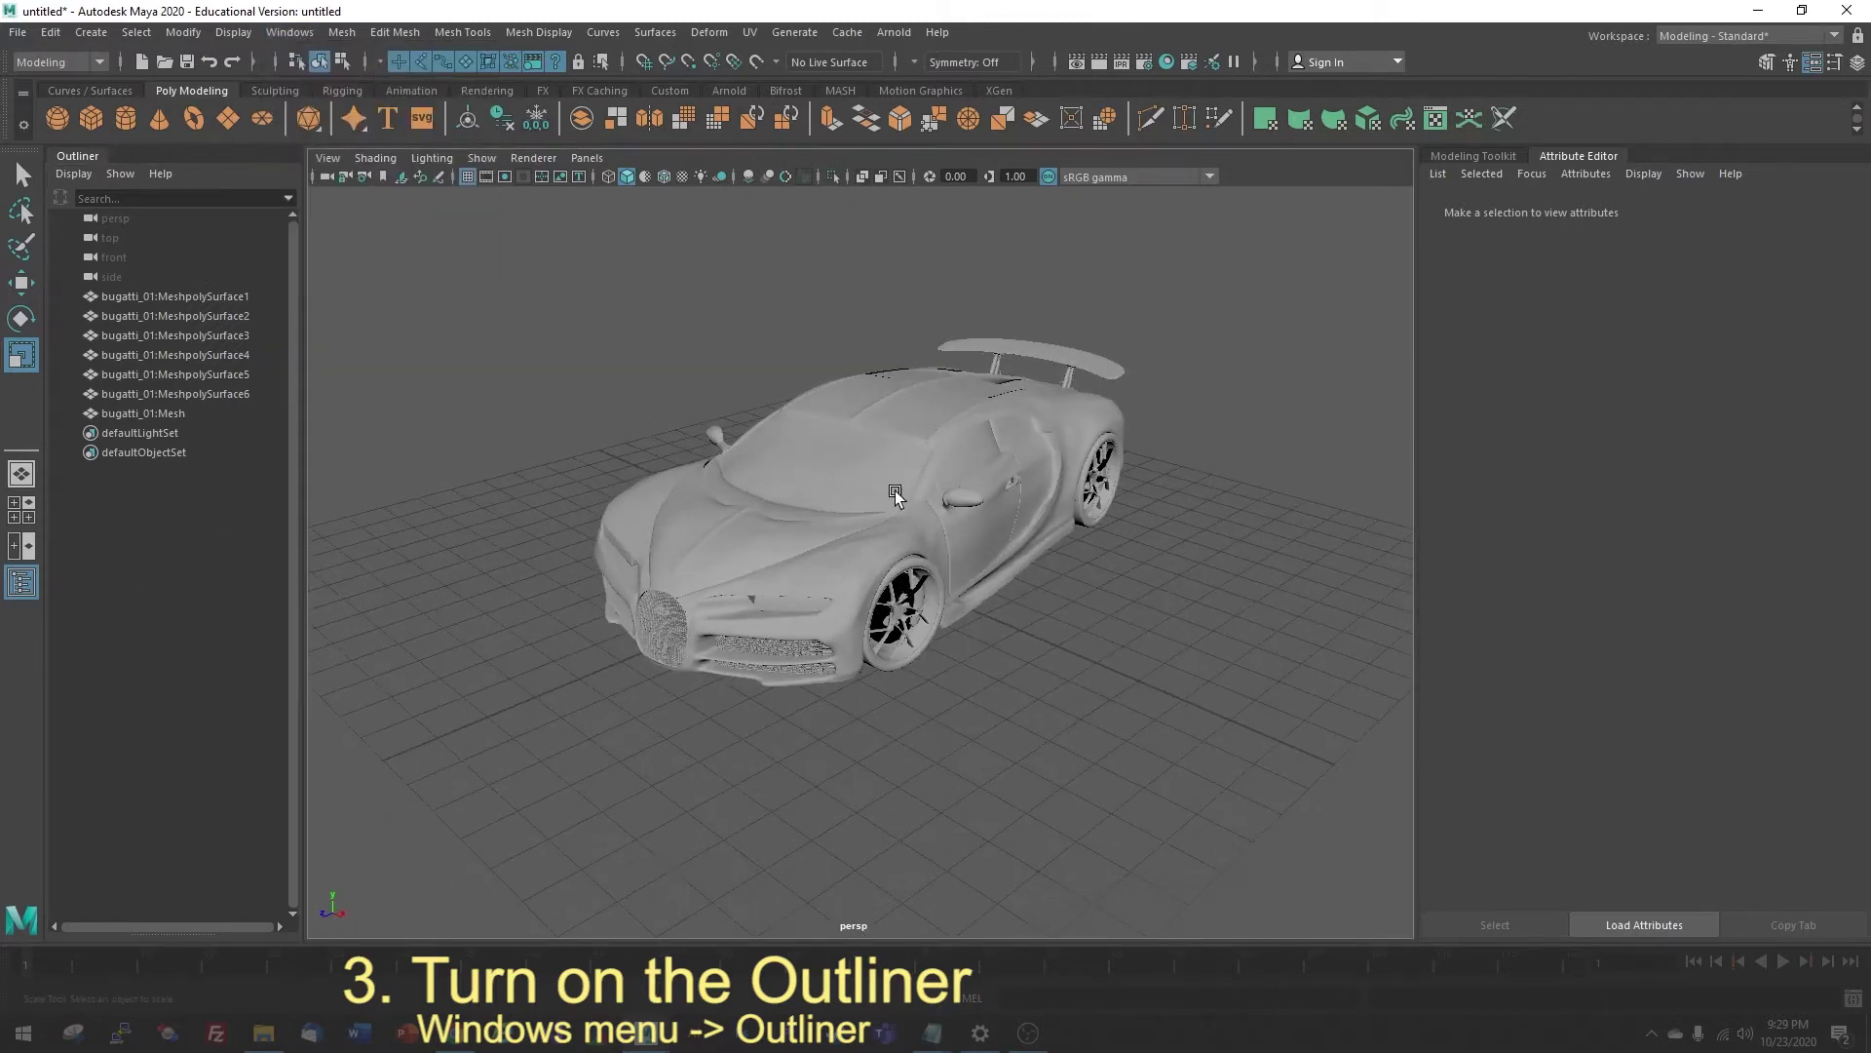
# Inspect the car parts MeshpolySurface1 and MeshpolySurface2 by selecting them in the Outliner, and clear the selection
pyautogui.click(179, 301)
pyautogui.click(184, 320)
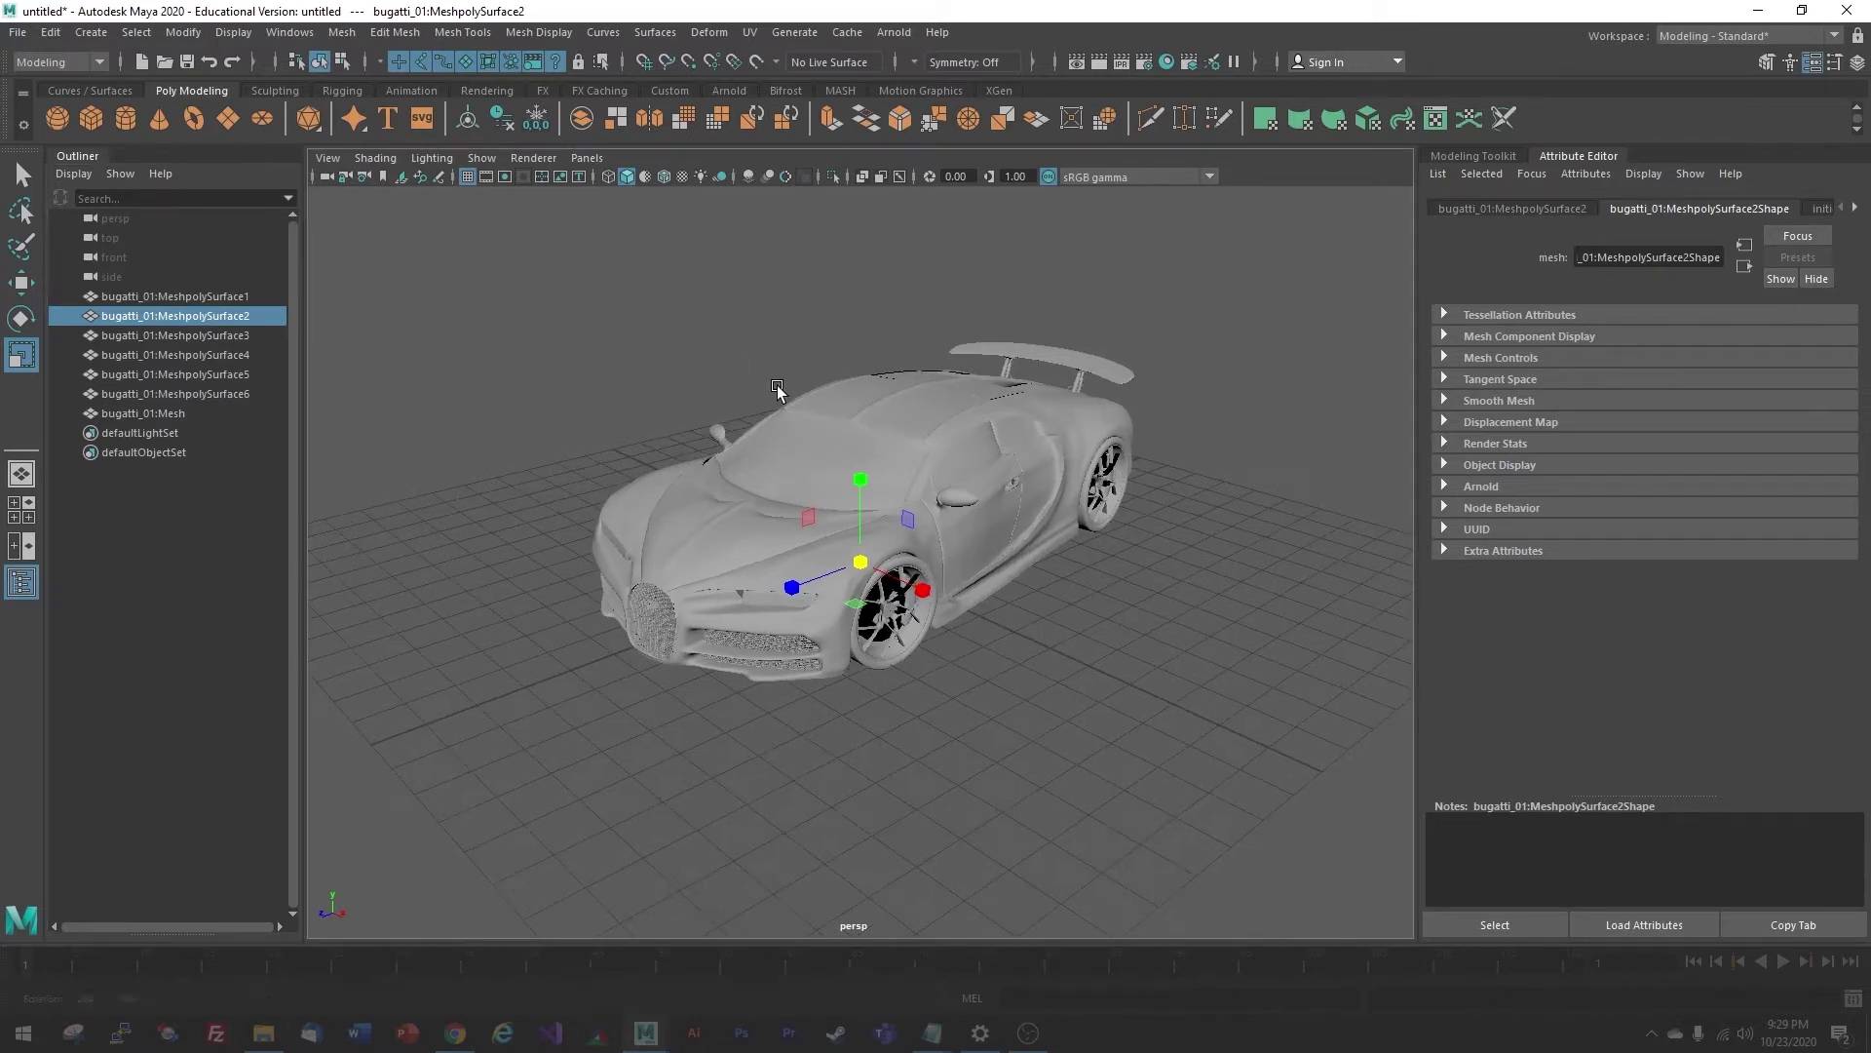
pyautogui.click(776, 384)
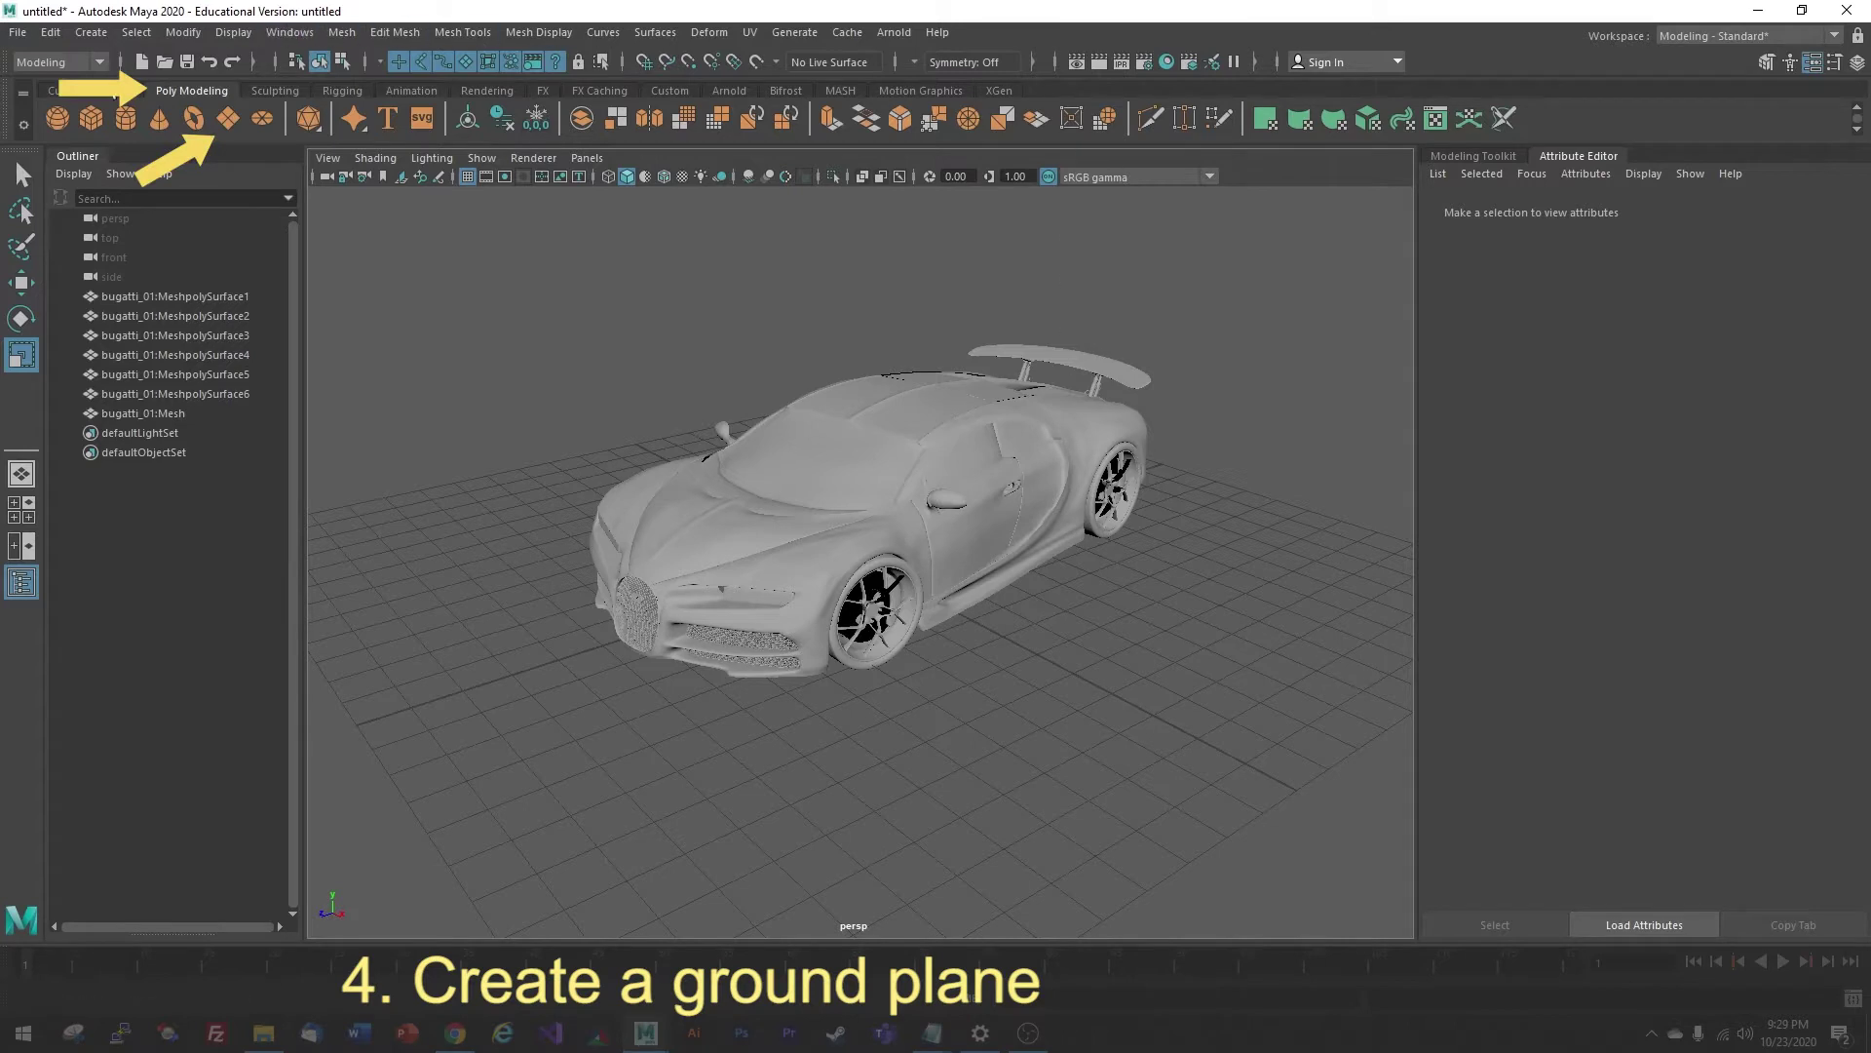
# Create a polygon plane at the origin beneath the car to serve as the ground
pyautogui.click(232, 120)
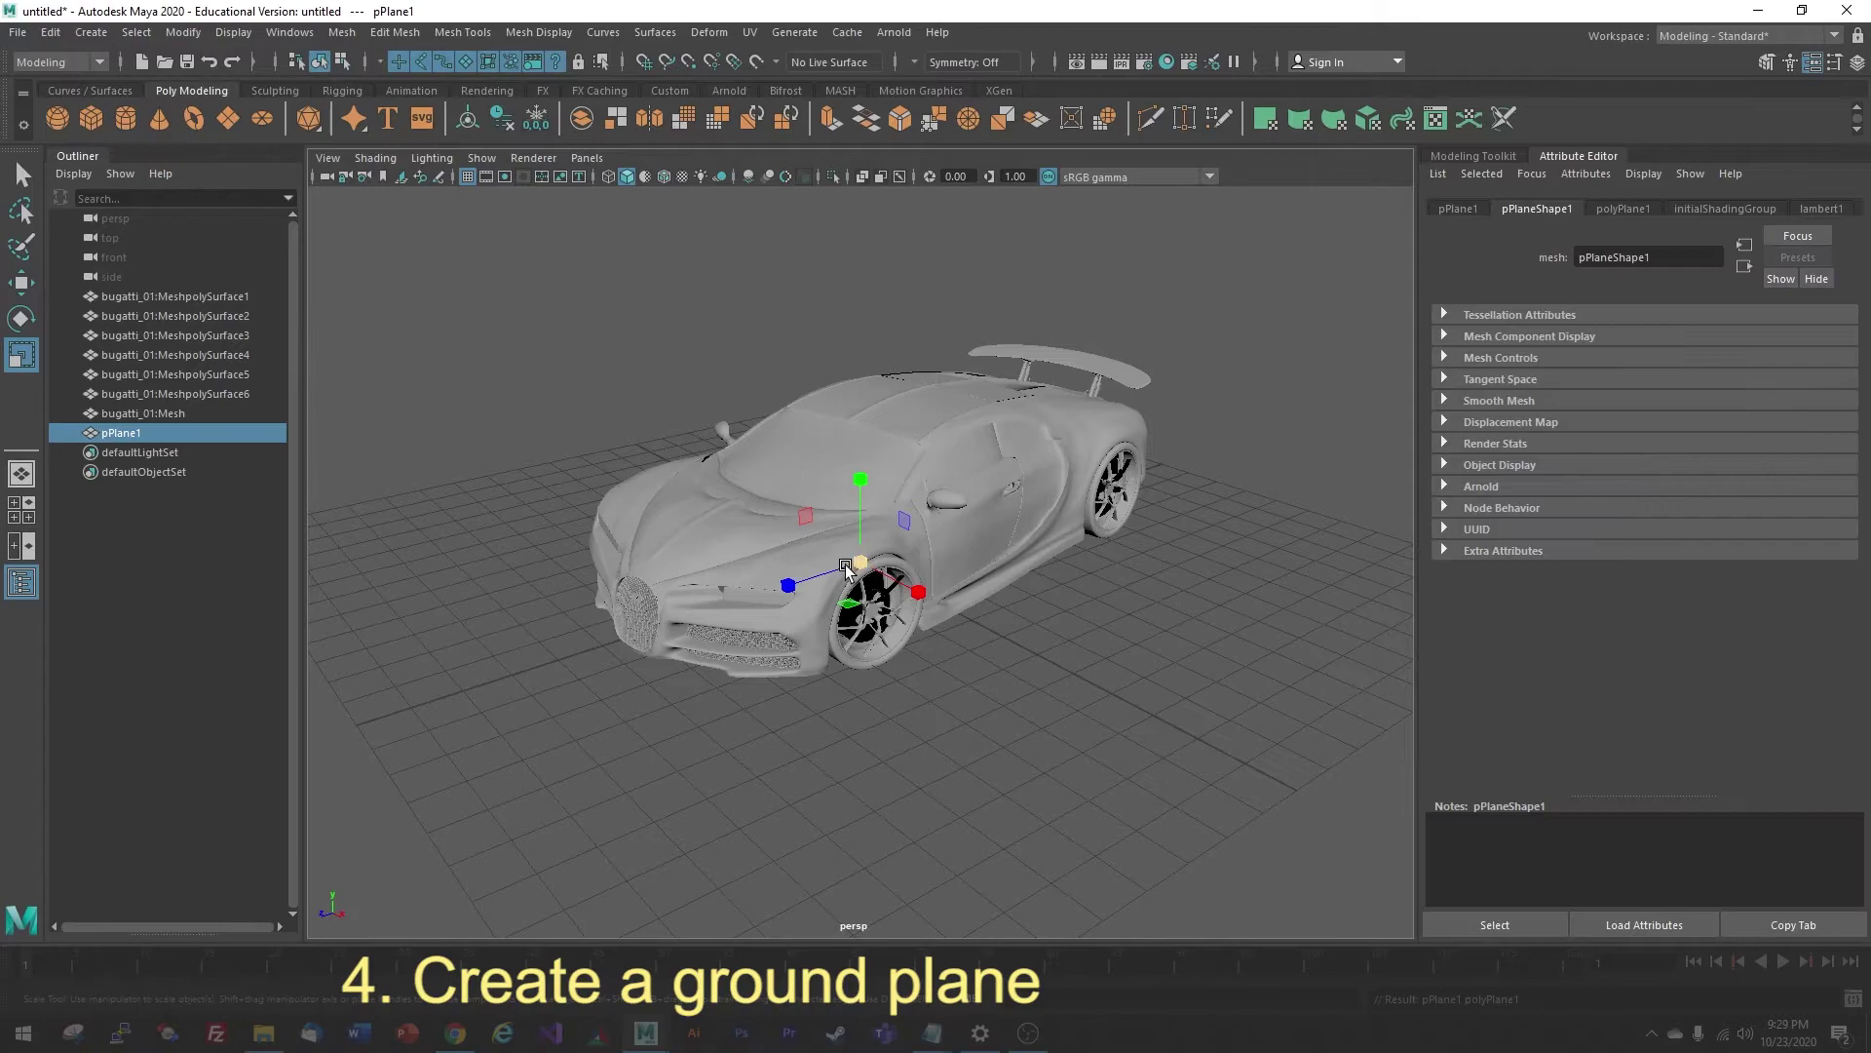
pyautogui.keyDown('alt'); pyautogui.moveTo(951, 573); pyautogui.dragTo(919, 543); pyautogui.keyUp('alt')
pyautogui.scroll(-3, 897, 514)
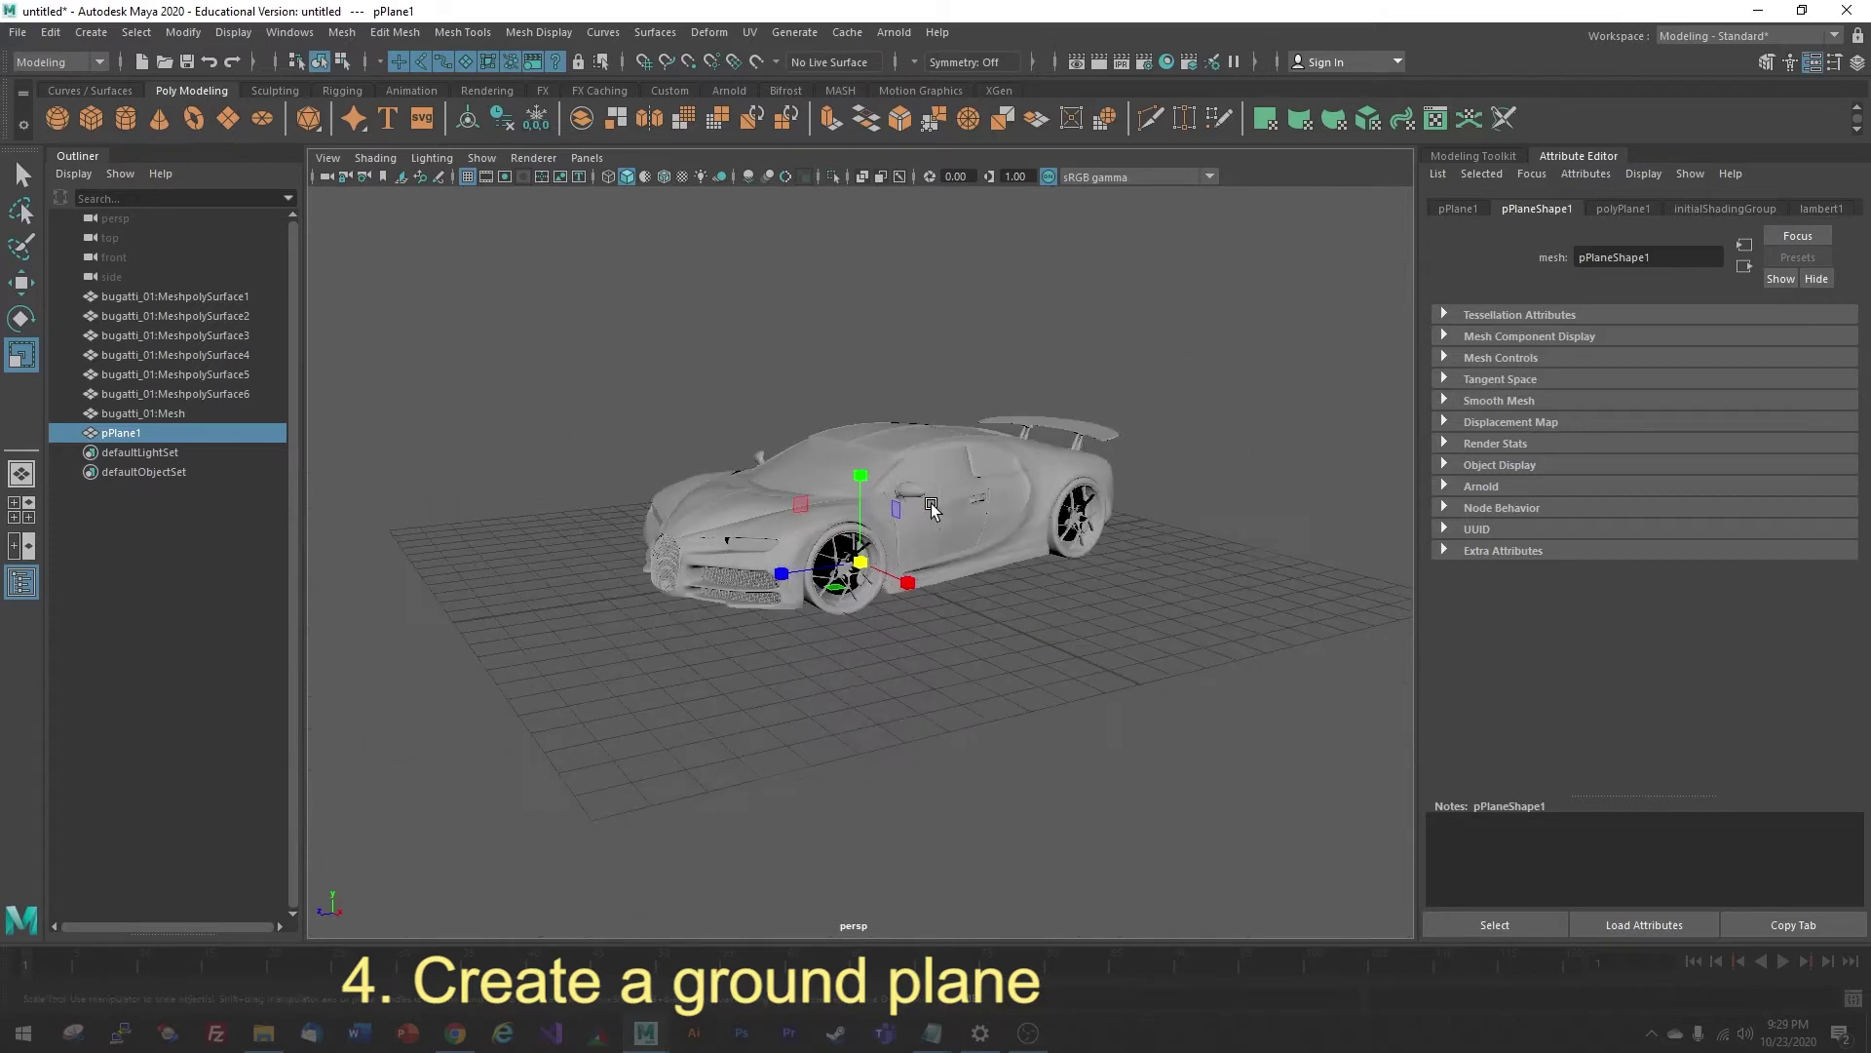
pyautogui.scroll(2, 944, 523)
pyautogui.click(578, 355)
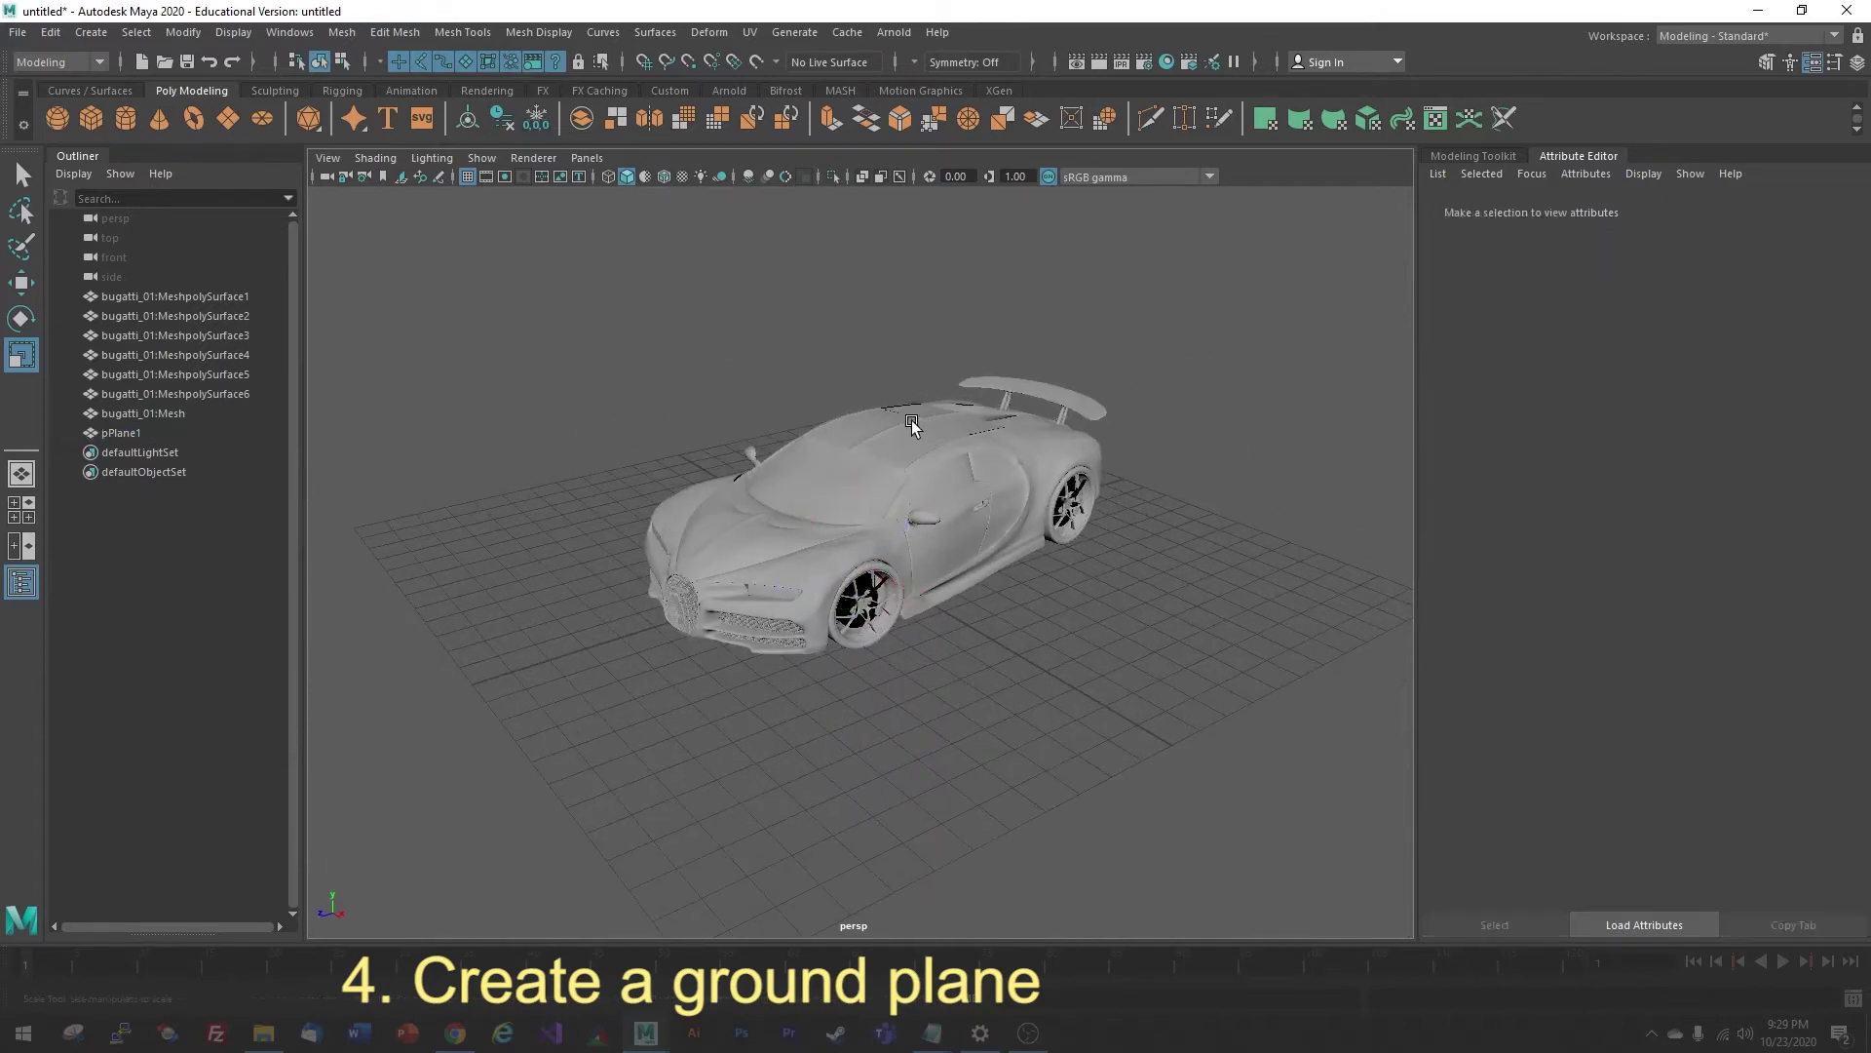
# Scale the ground plane up uniformly until it extends far beyond the car and the grid
pyautogui.click(125, 433)
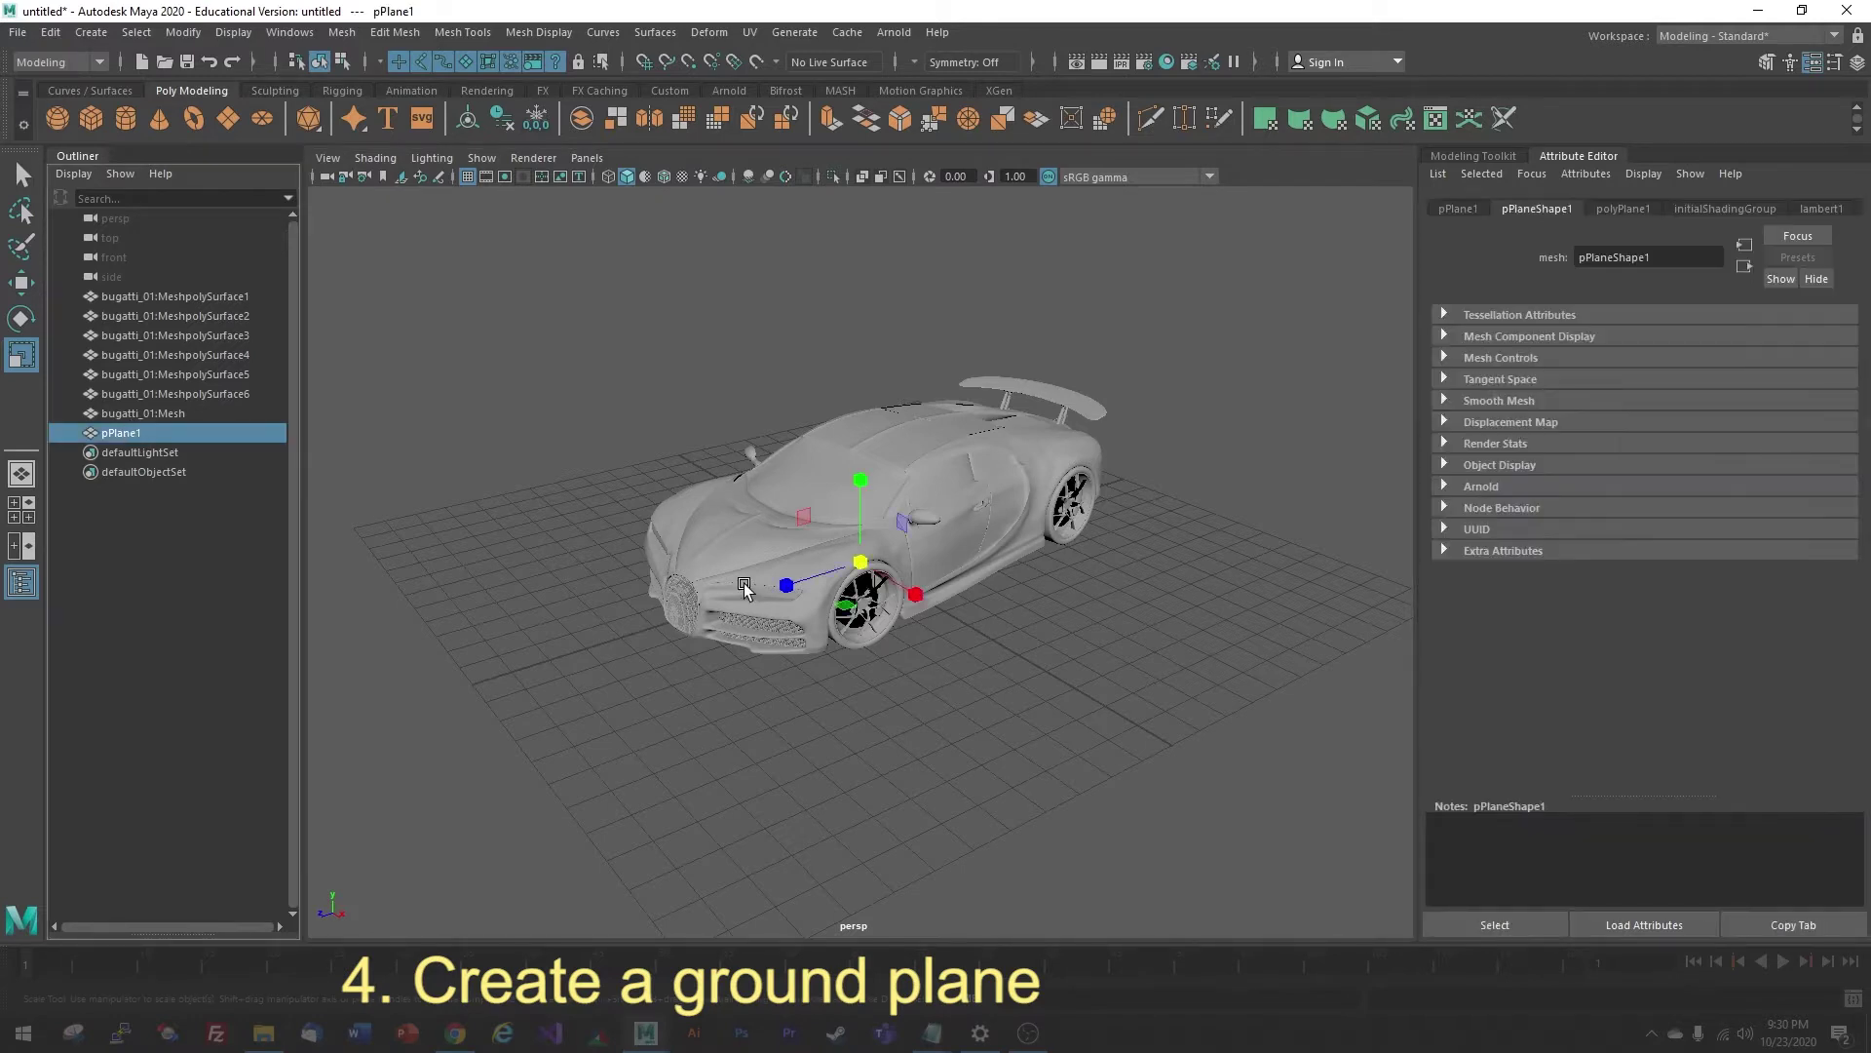
pyautogui.scroll(2, 917, 532)
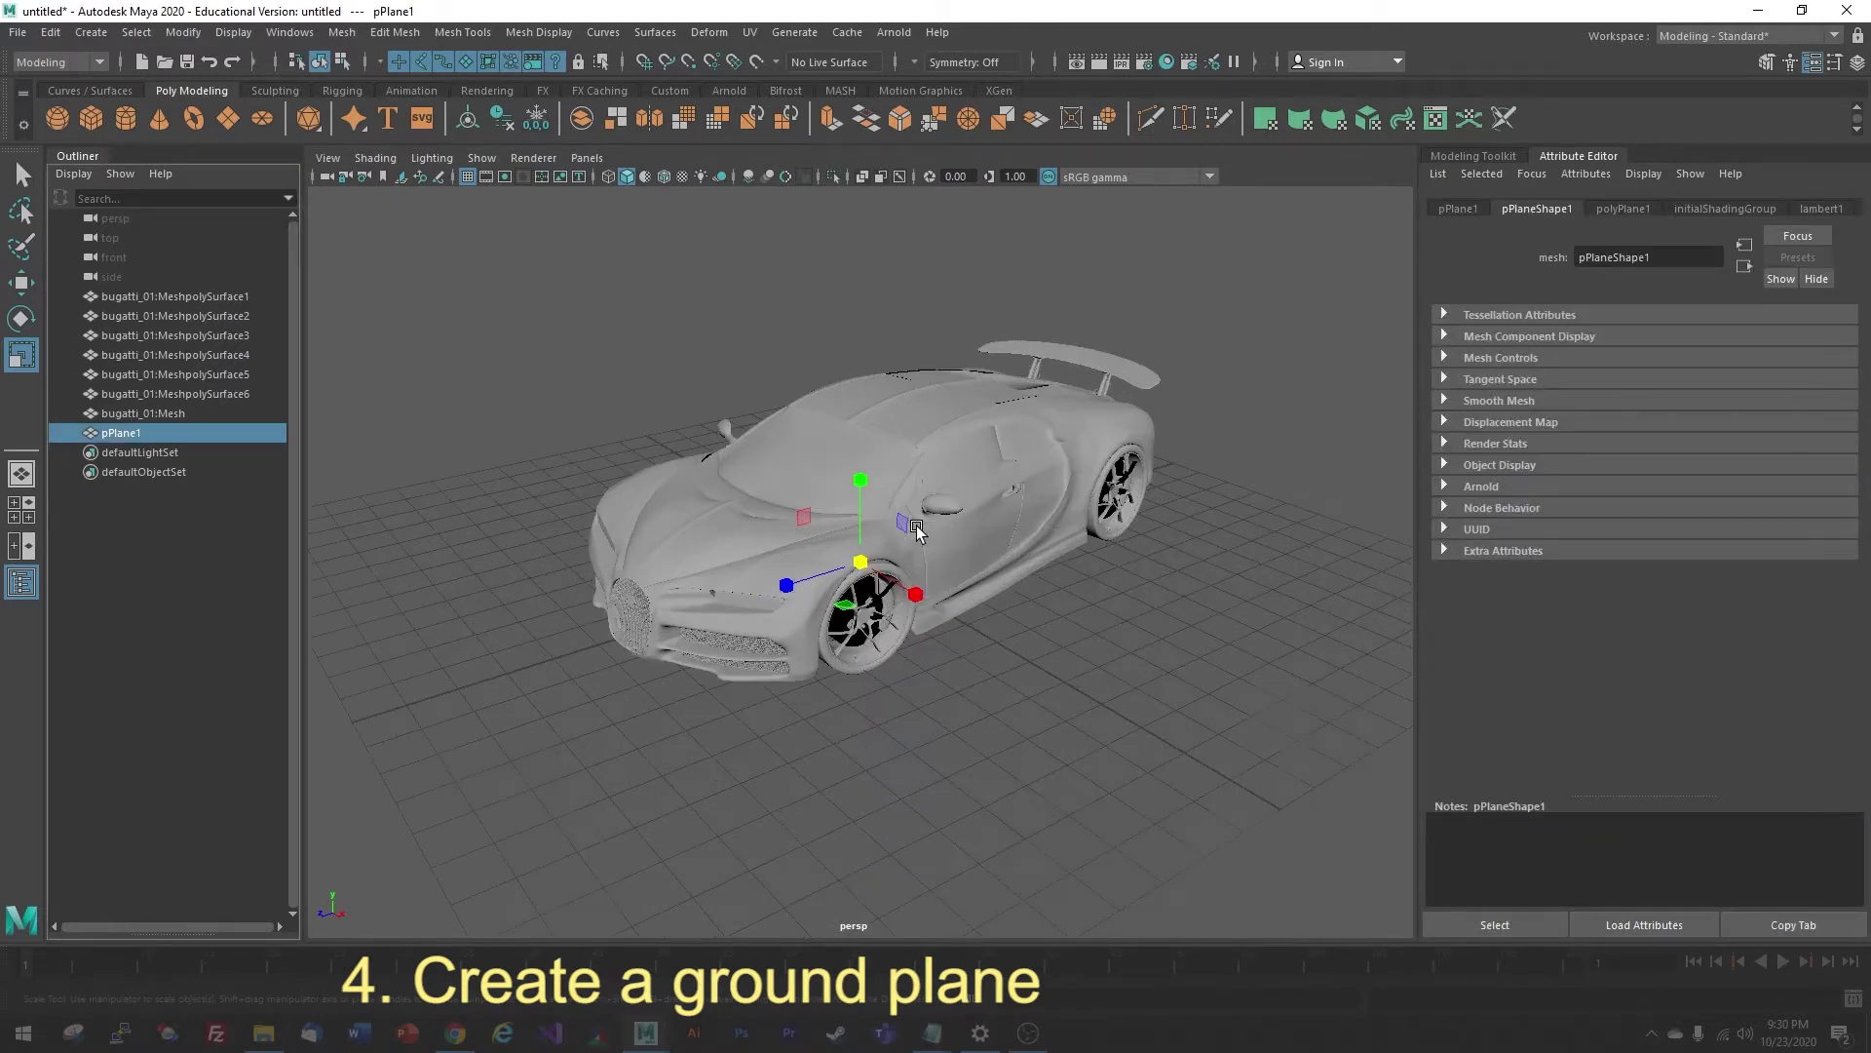
pyautogui.moveTo(860, 562); pyautogui.dragTo(965, 522)
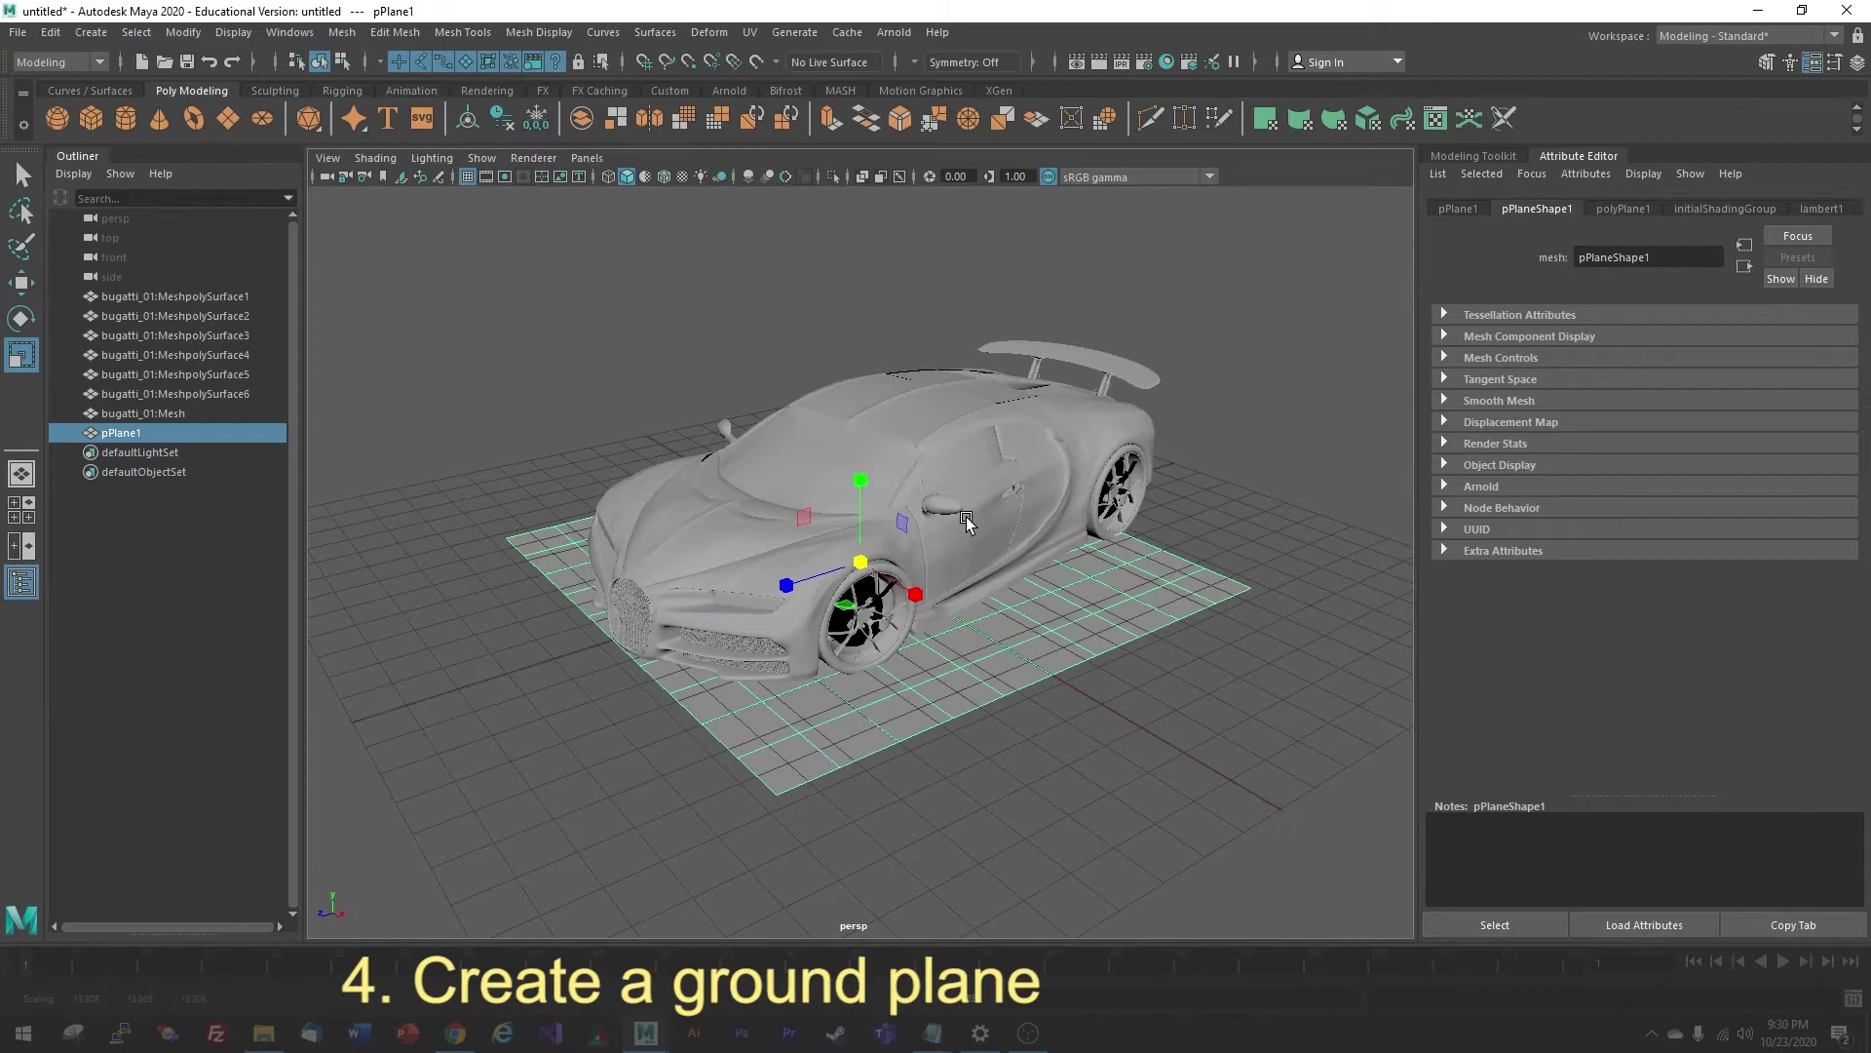
pyautogui.moveTo(862, 563); pyautogui.dragTo(1126, 349)
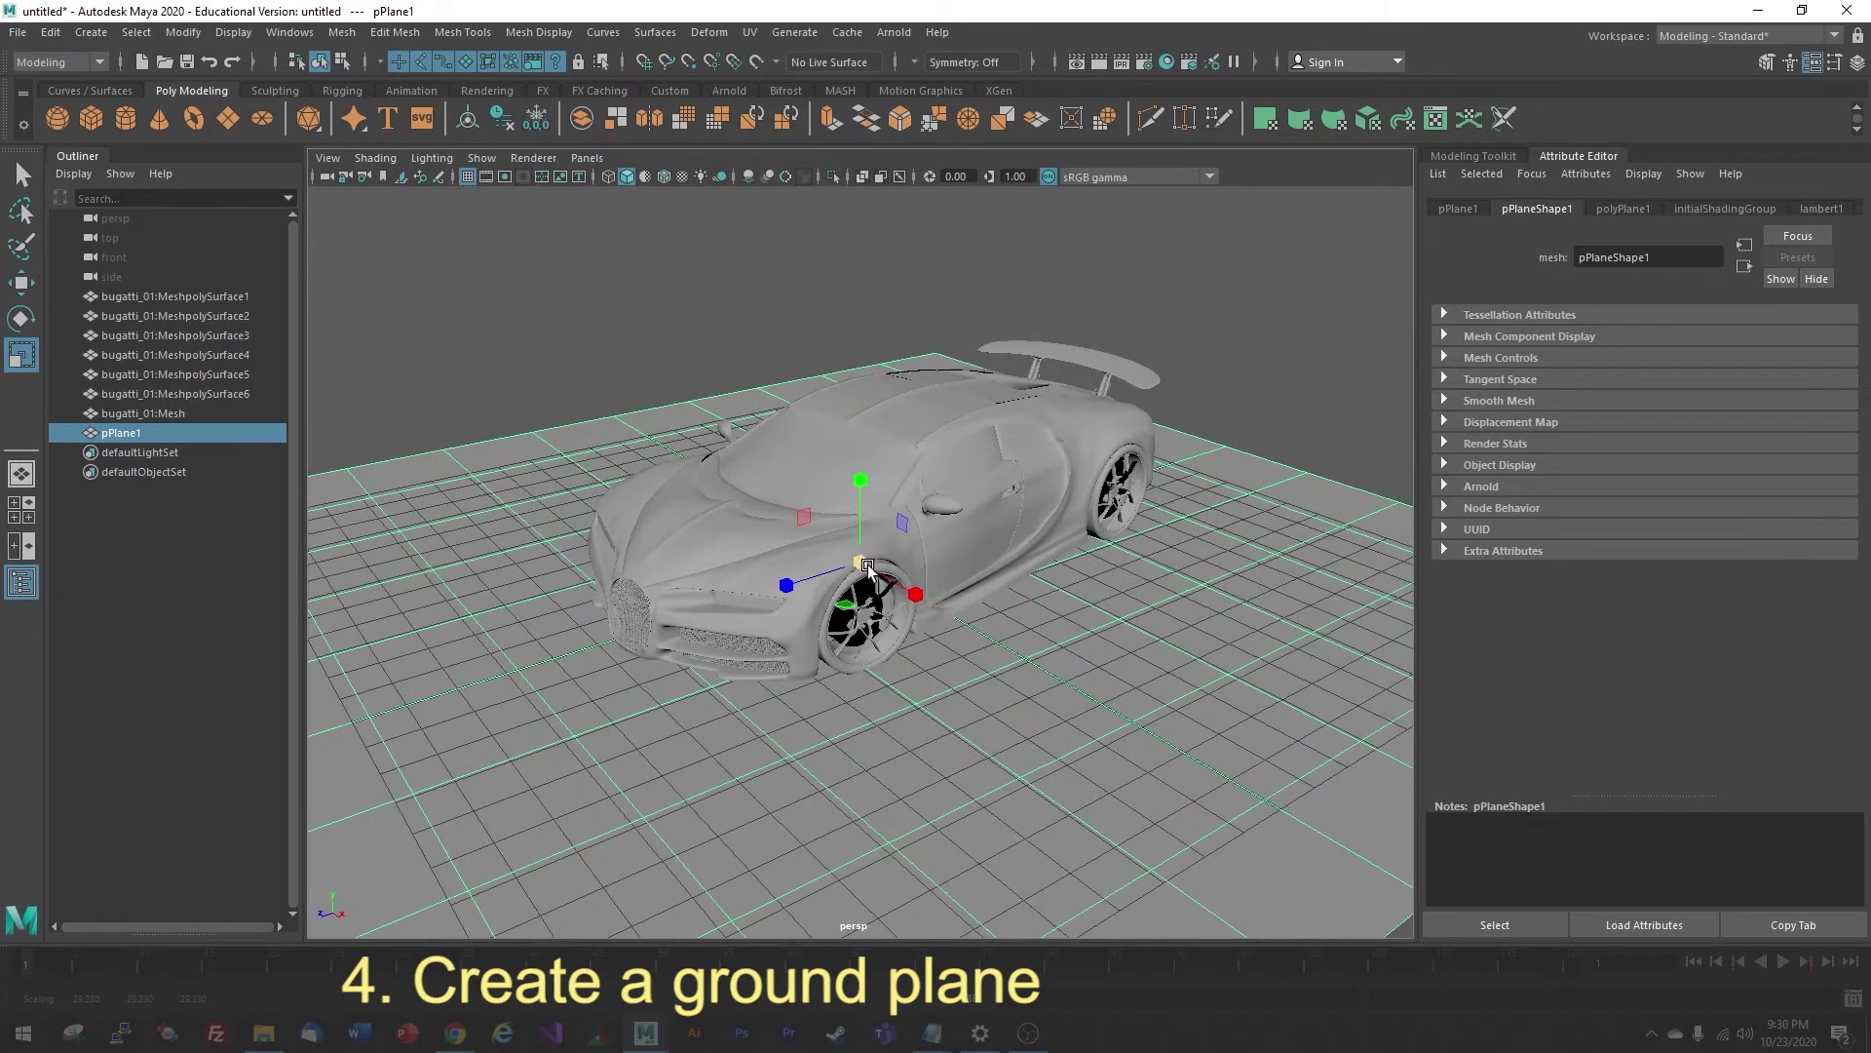
pyautogui.moveTo(865, 563); pyautogui.dragTo(1238, 271)
pyautogui.moveTo(845, 573); pyautogui.dragTo(1138, 310)
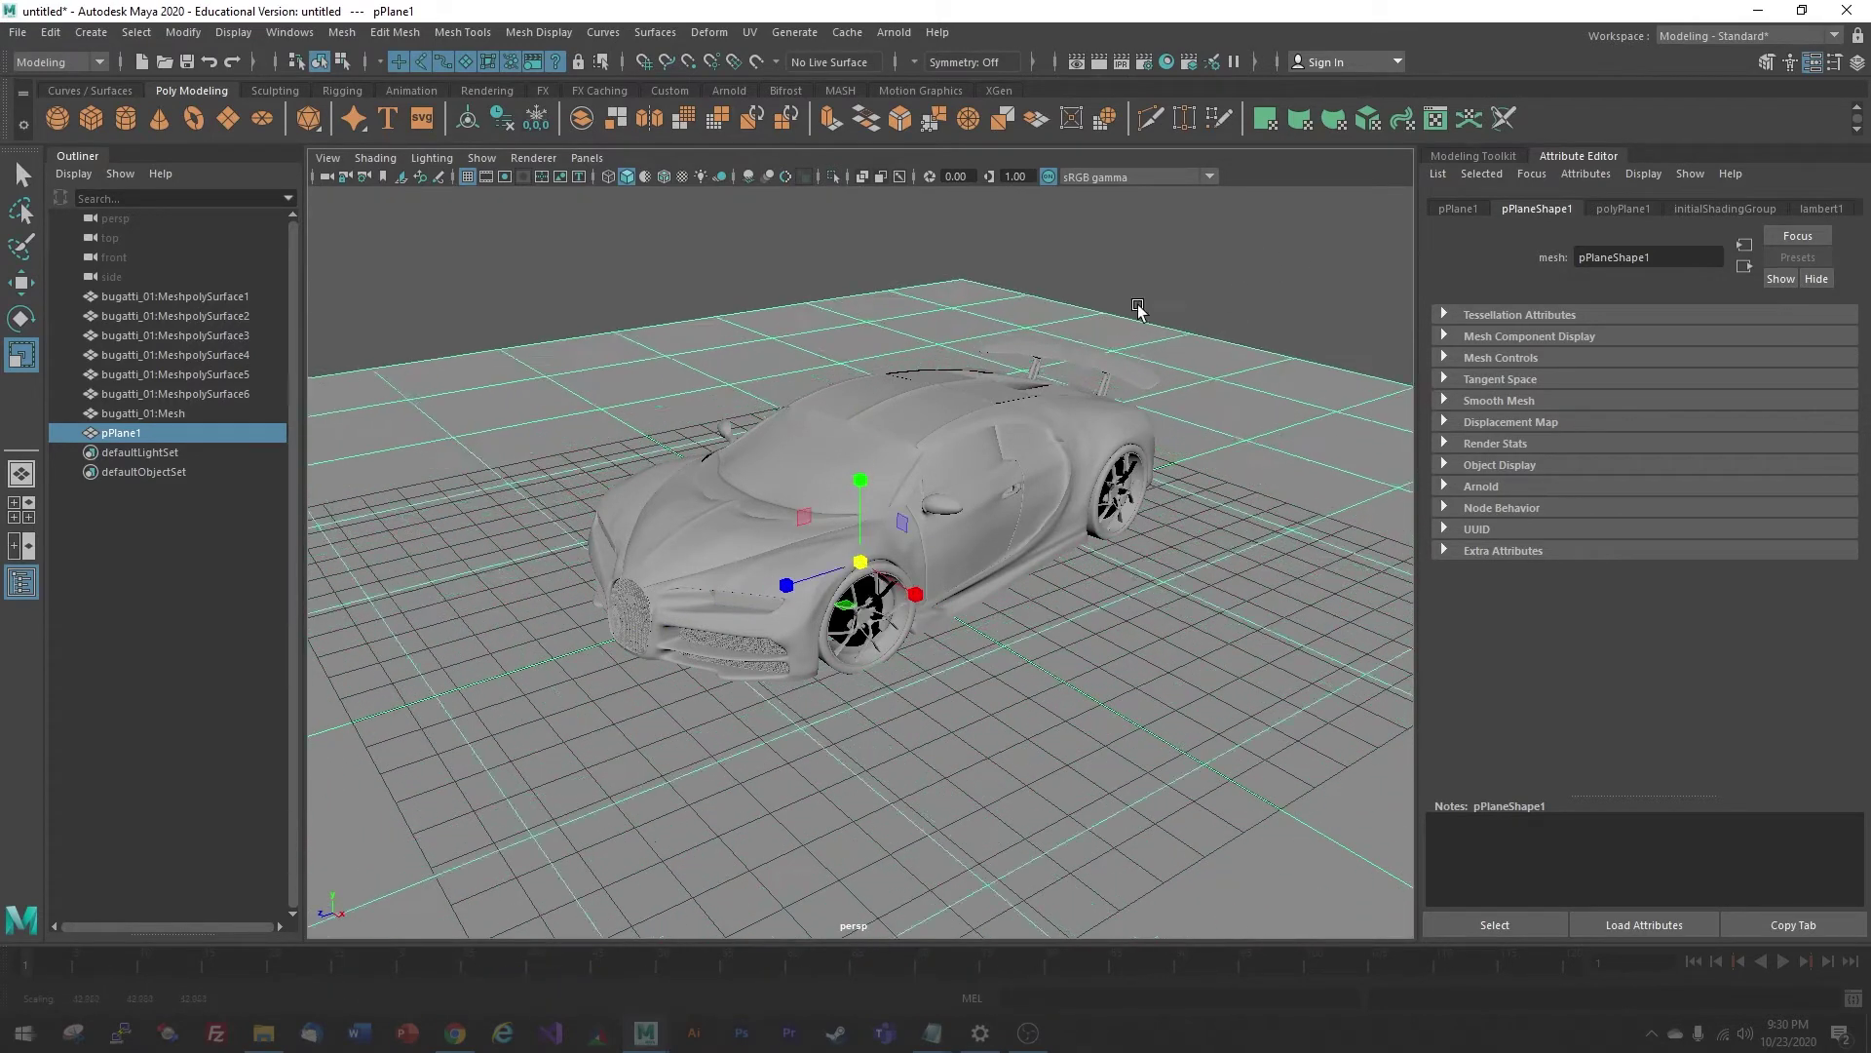
pyautogui.moveTo(863, 564); pyautogui.dragTo(1064, 362)
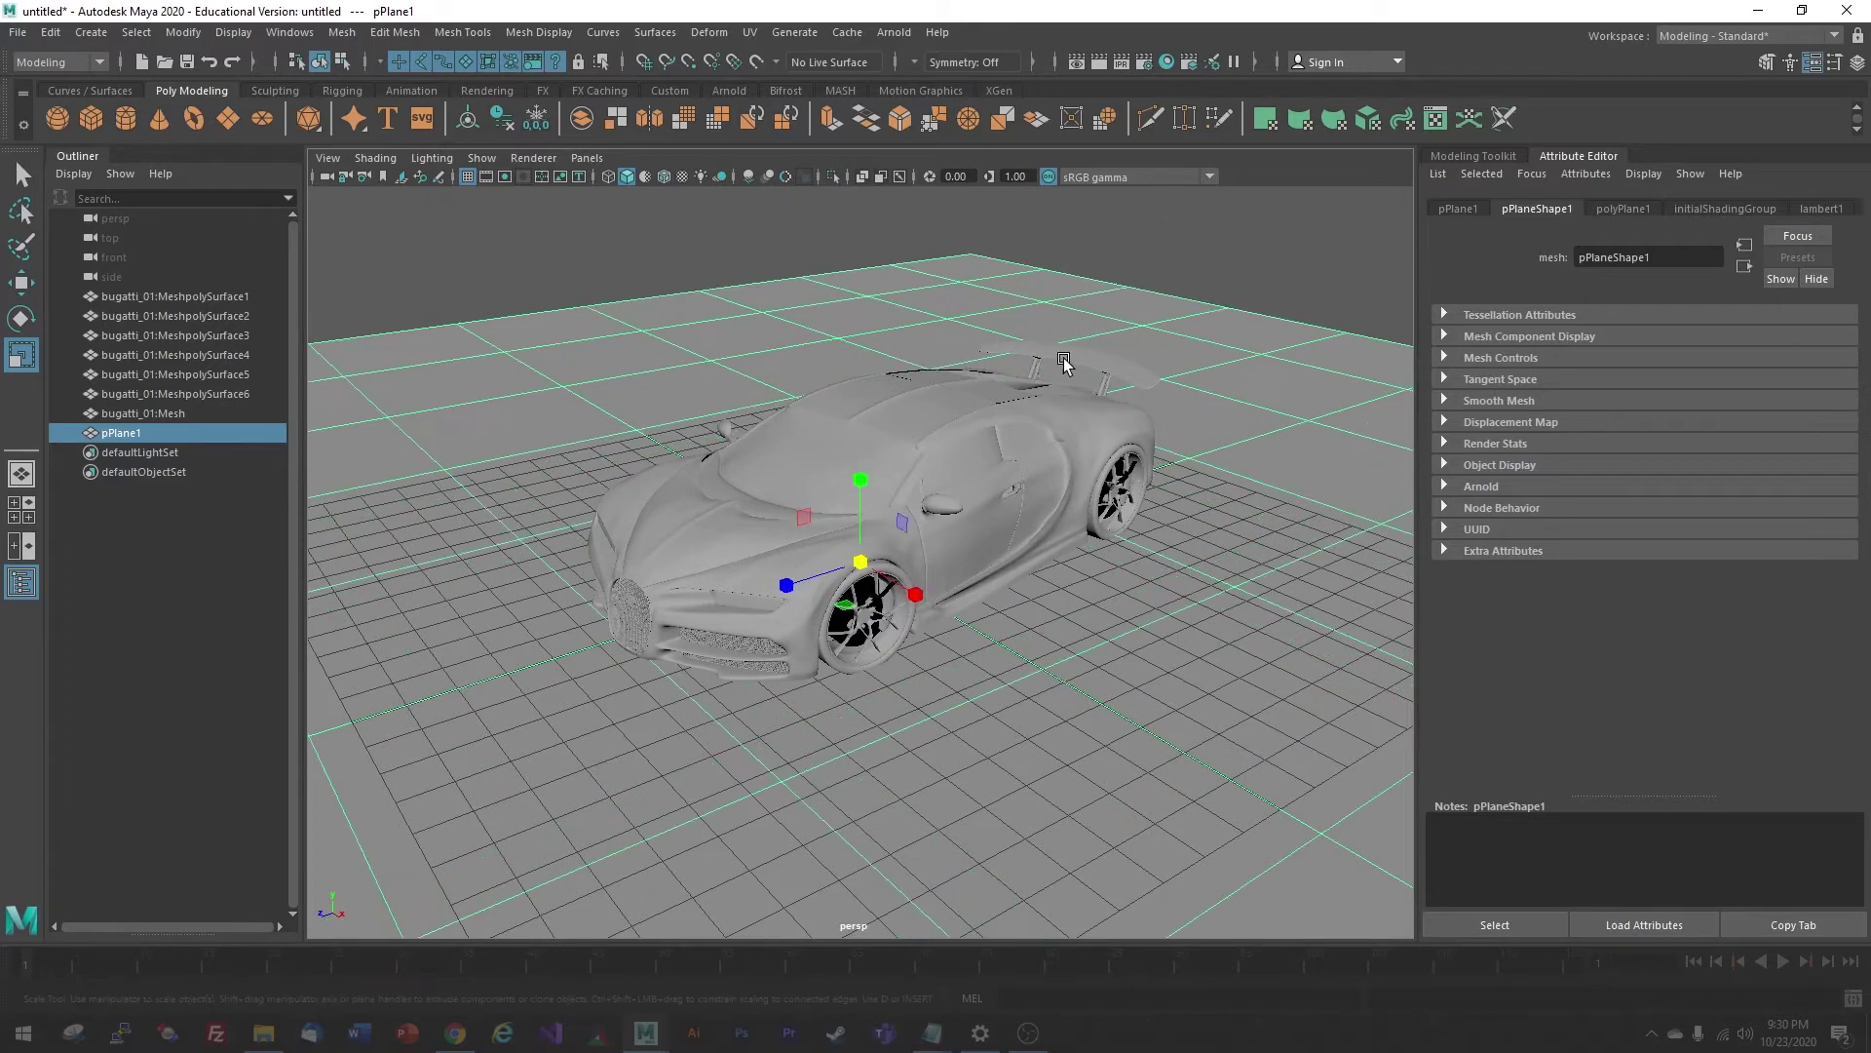
pyautogui.moveTo(860, 564); pyautogui.dragTo(984, 224)
pyautogui.moveTo(862, 563); pyautogui.dragTo(964, 261)
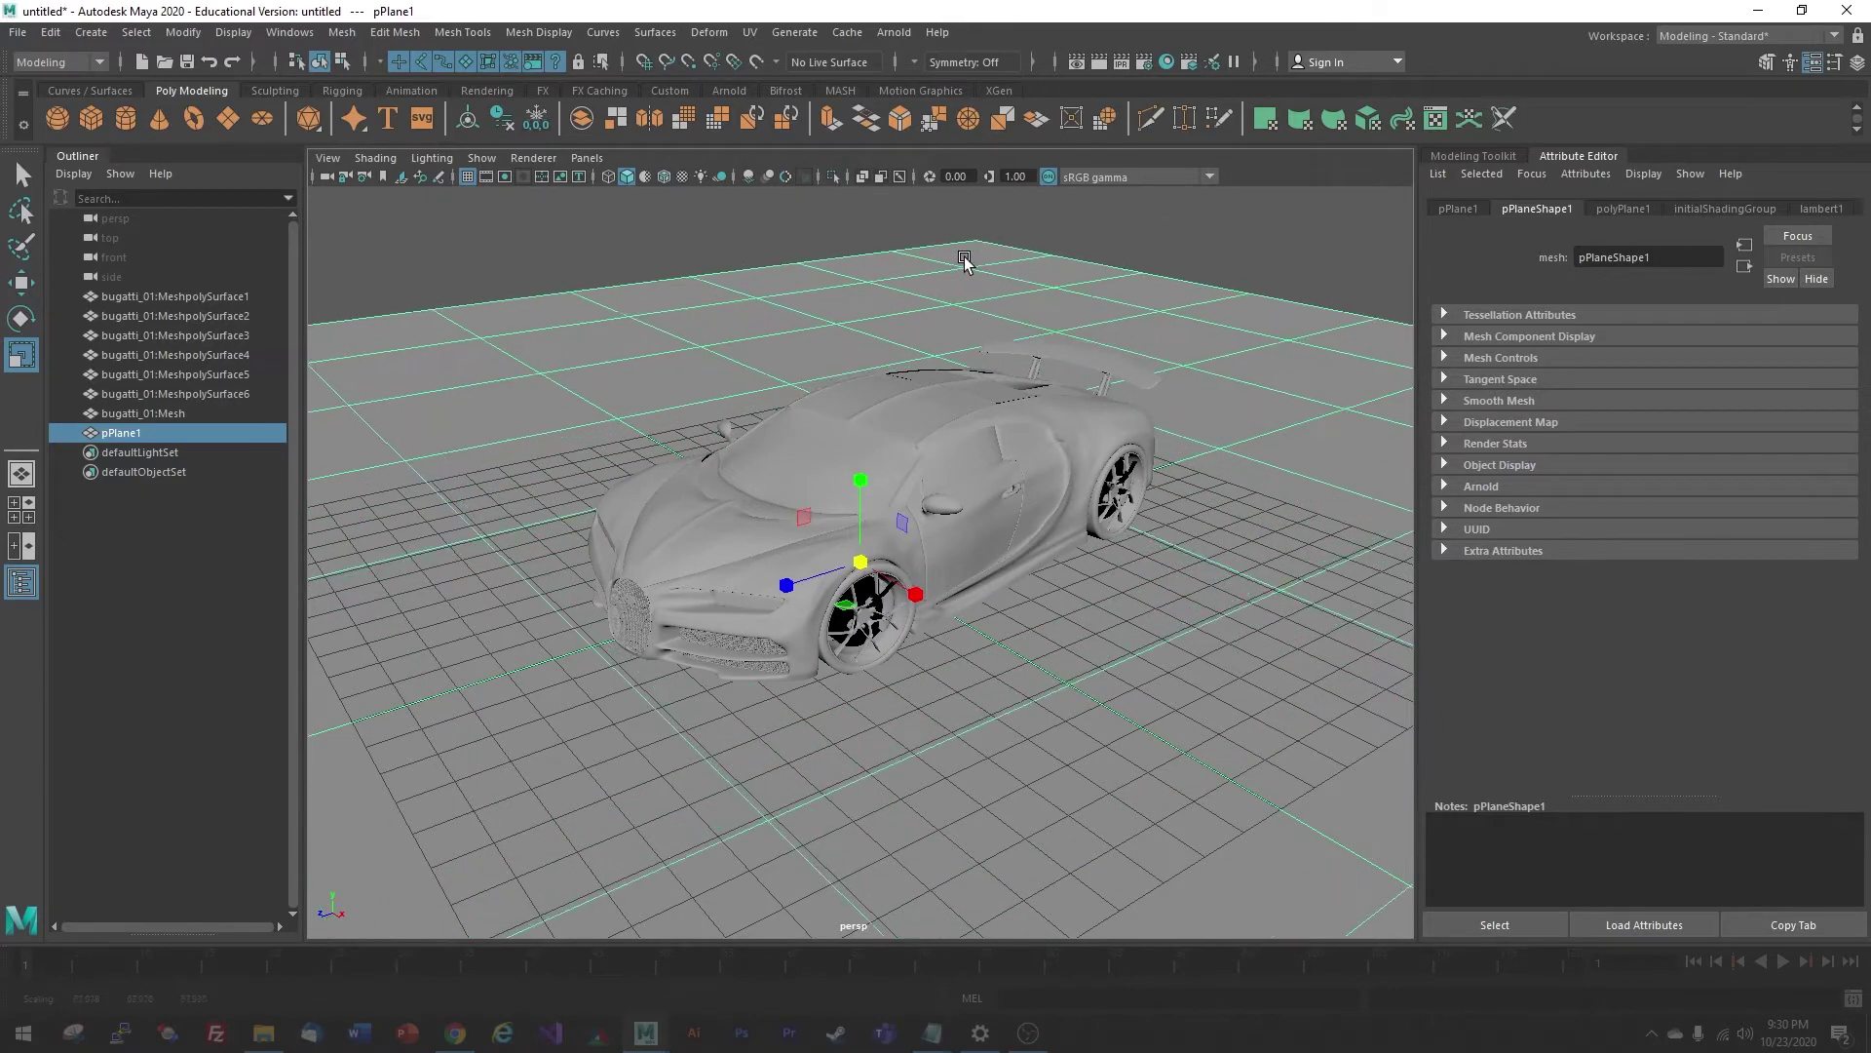
pyautogui.moveTo(863, 563); pyautogui.dragTo(918, 402)
pyautogui.keyDown('alt'); pyautogui.moveTo(863, 564); pyautogui.dragTo(902, 526); pyautogui.keyUp('alt')
pyautogui.press('q')
# Save the scene under the new name bugatti_02.mb in the Model_car folder
pyautogui.hotkey('ctrl', 'shift', 's')
pyautogui.click(645, 743)
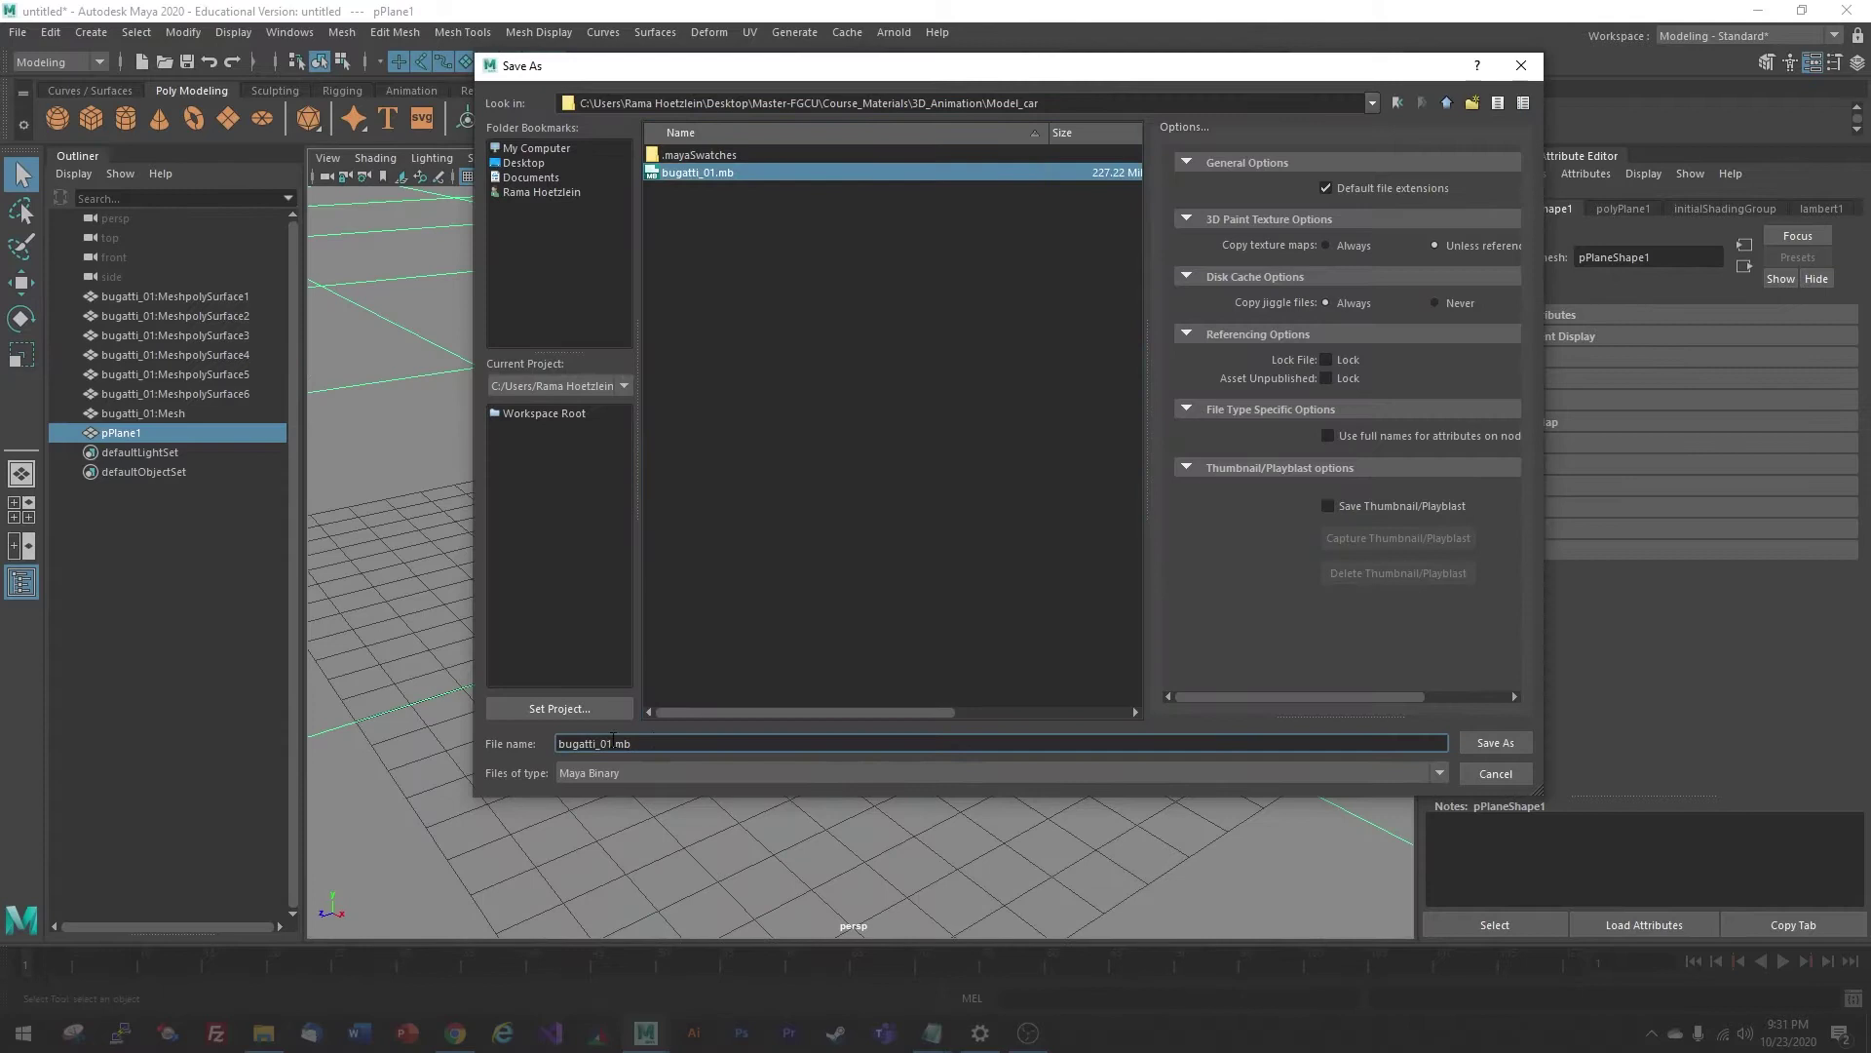
pyautogui.press('BackSpace')
pyautogui.press('BackSpace')
pyautogui.press('BackSpace')
pyautogui.press('BackSpace')
pyautogui.write('2.mb')
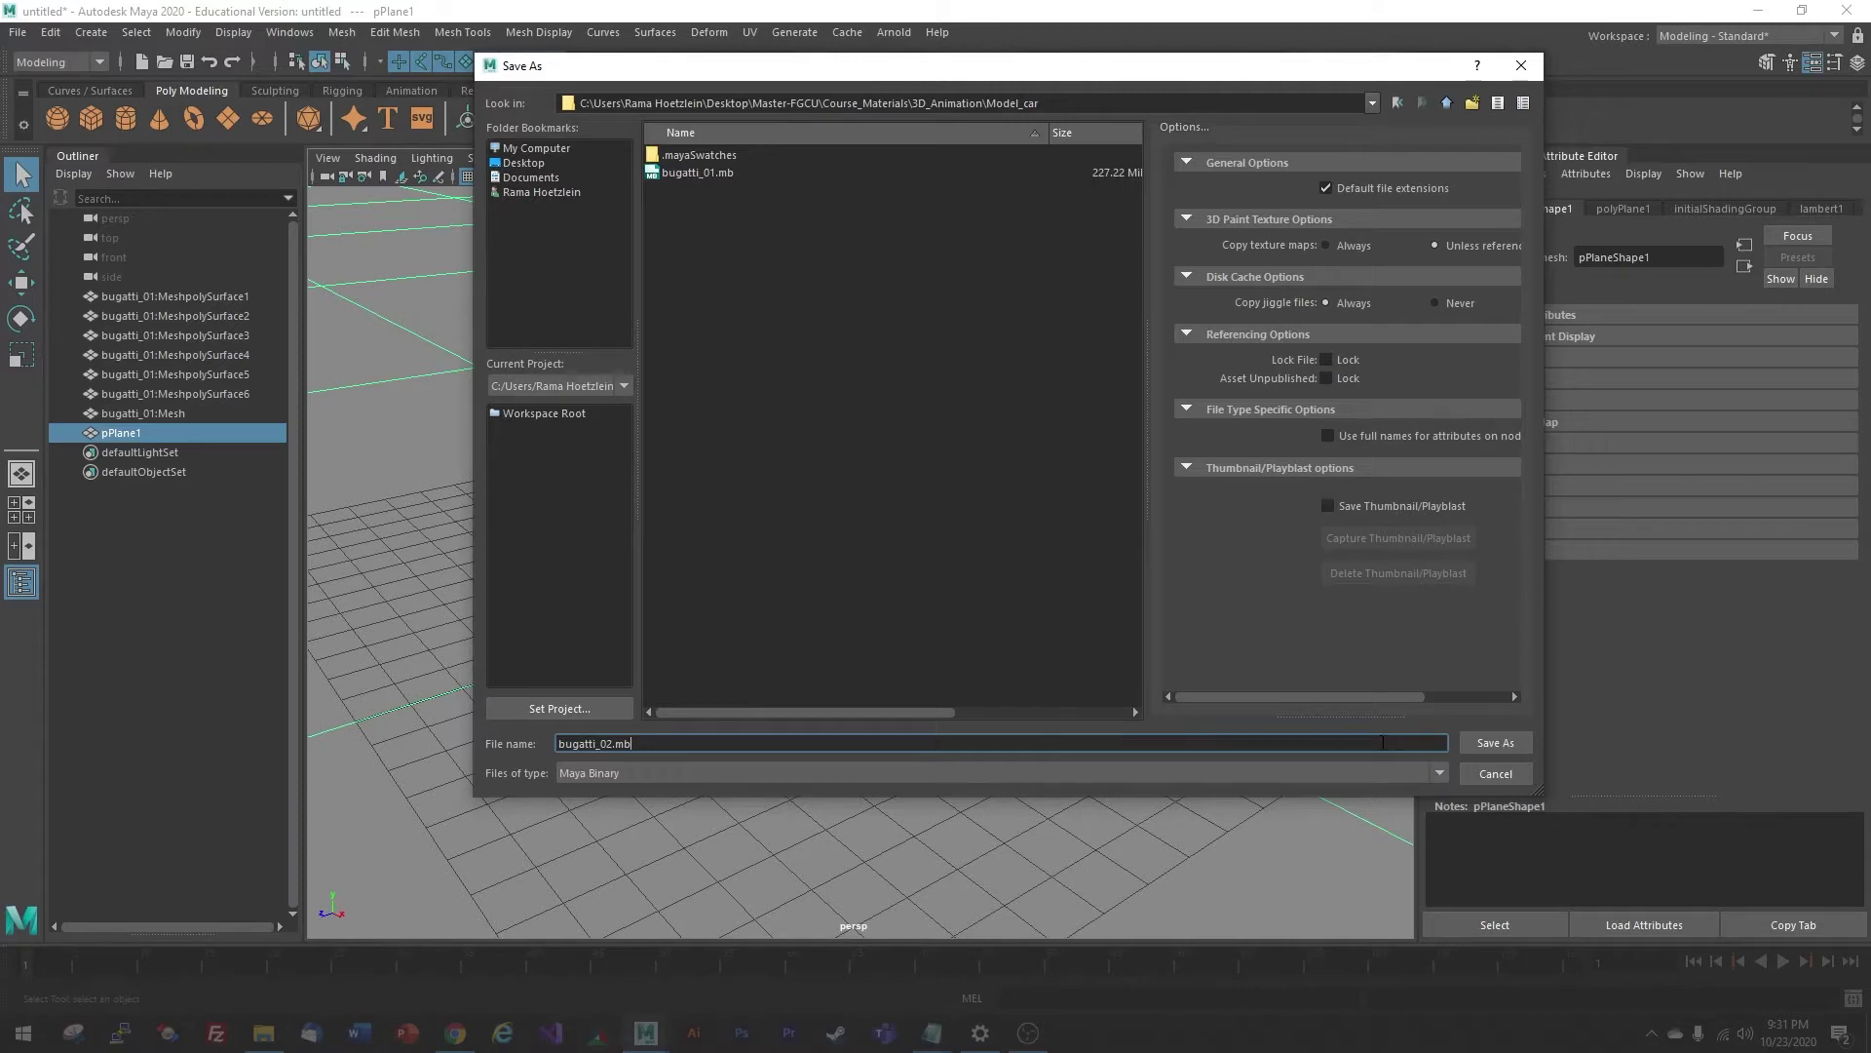
pyautogui.click(1494, 743)
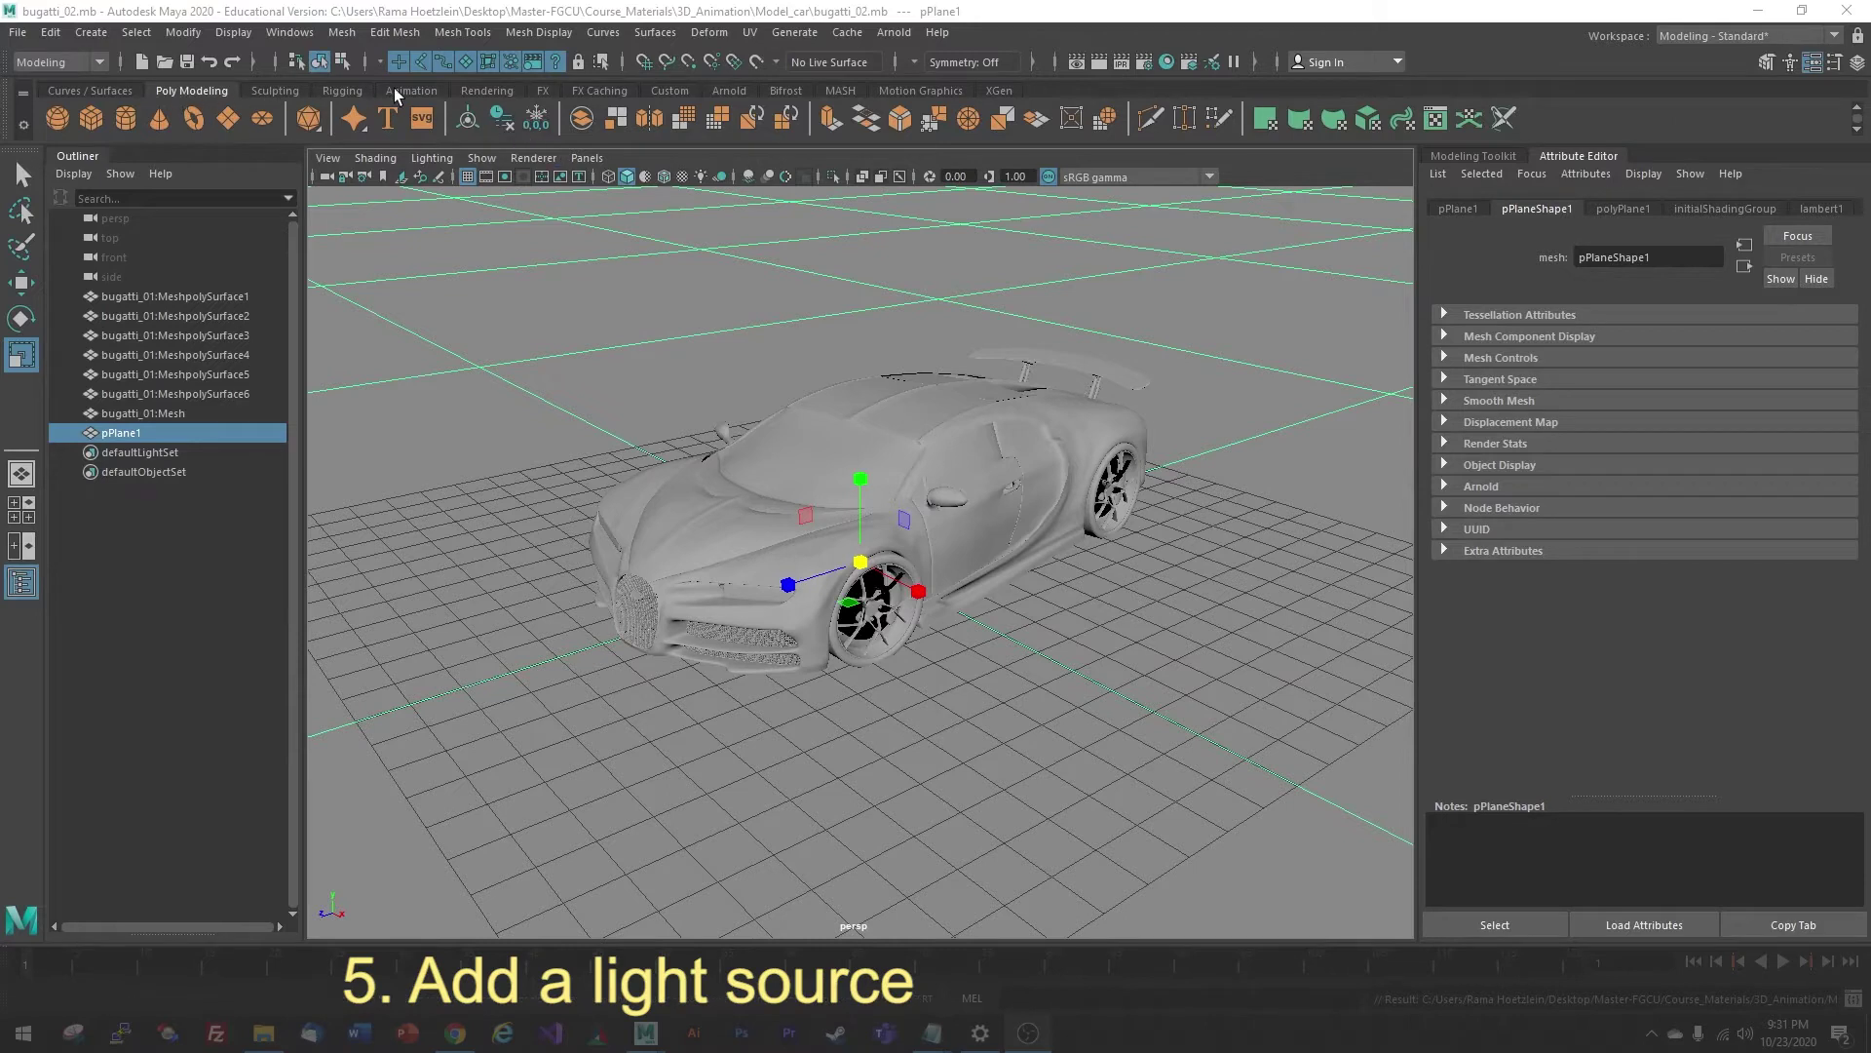
# Add a point light to the scene
pyautogui.click(491, 92)
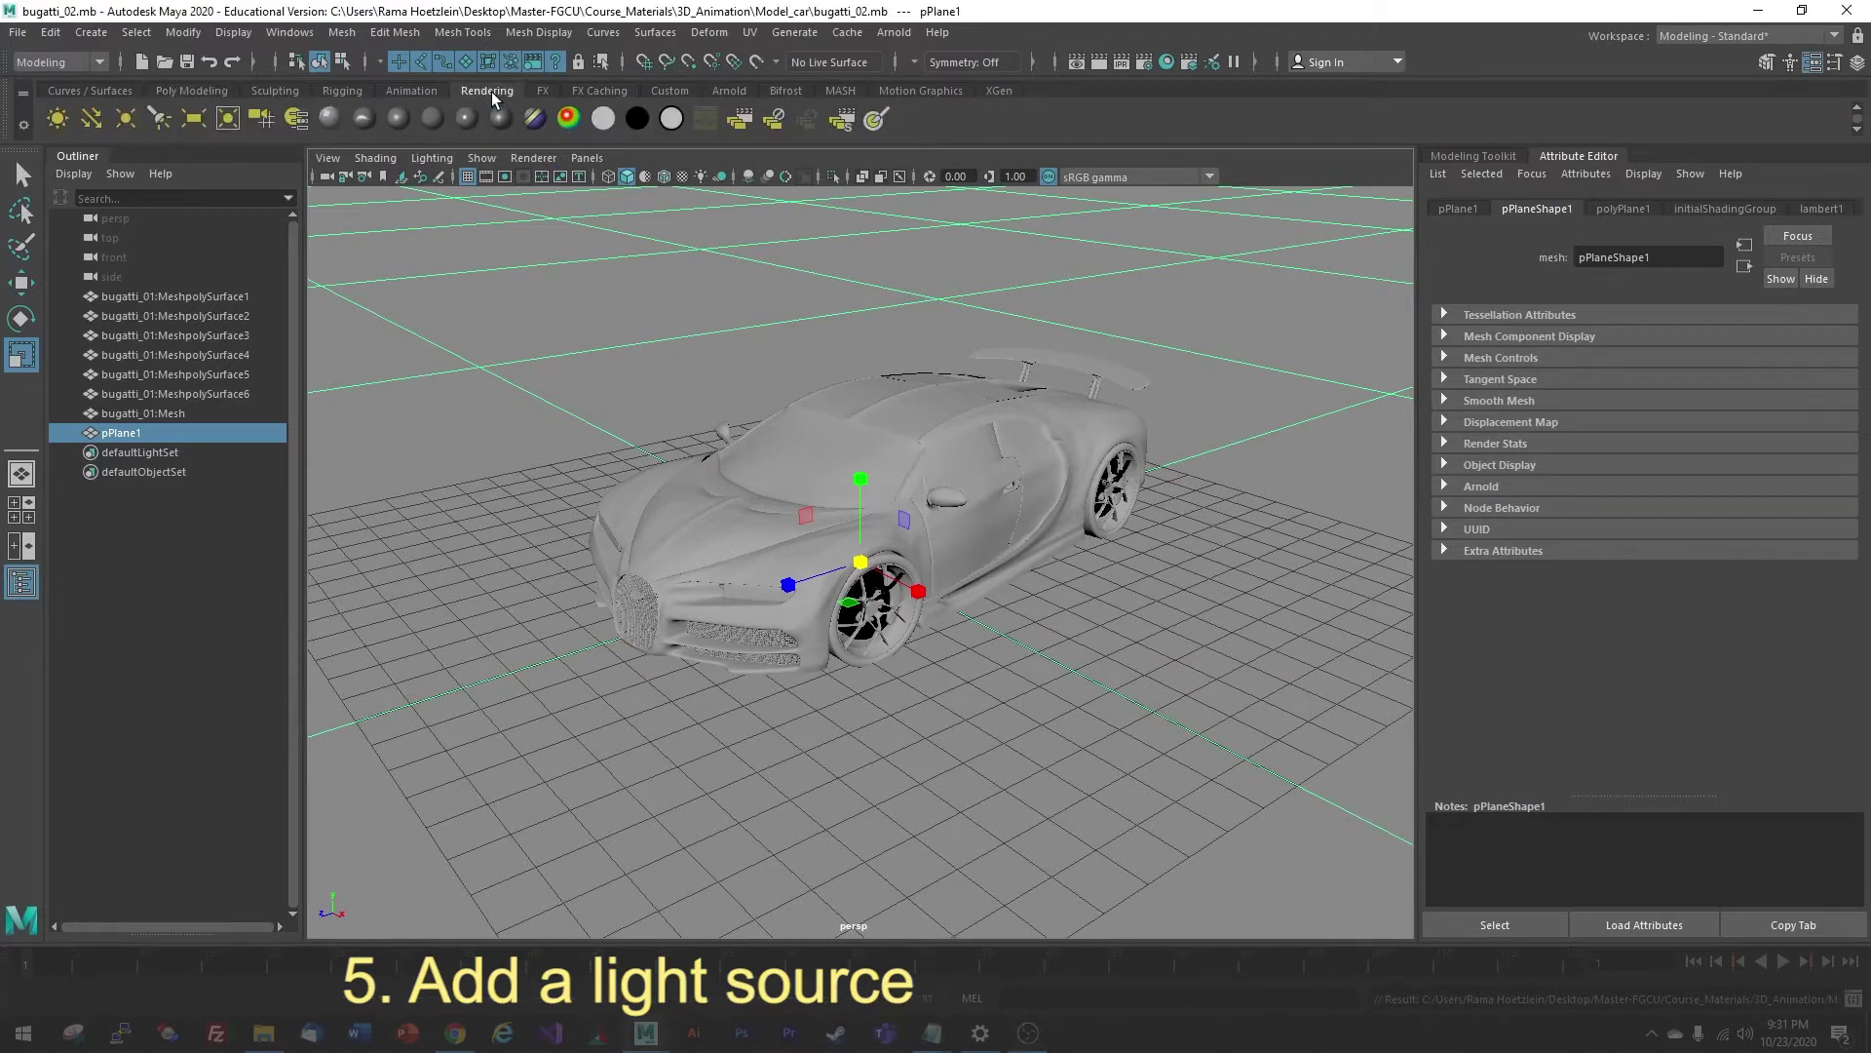
pyautogui.click(125, 119)
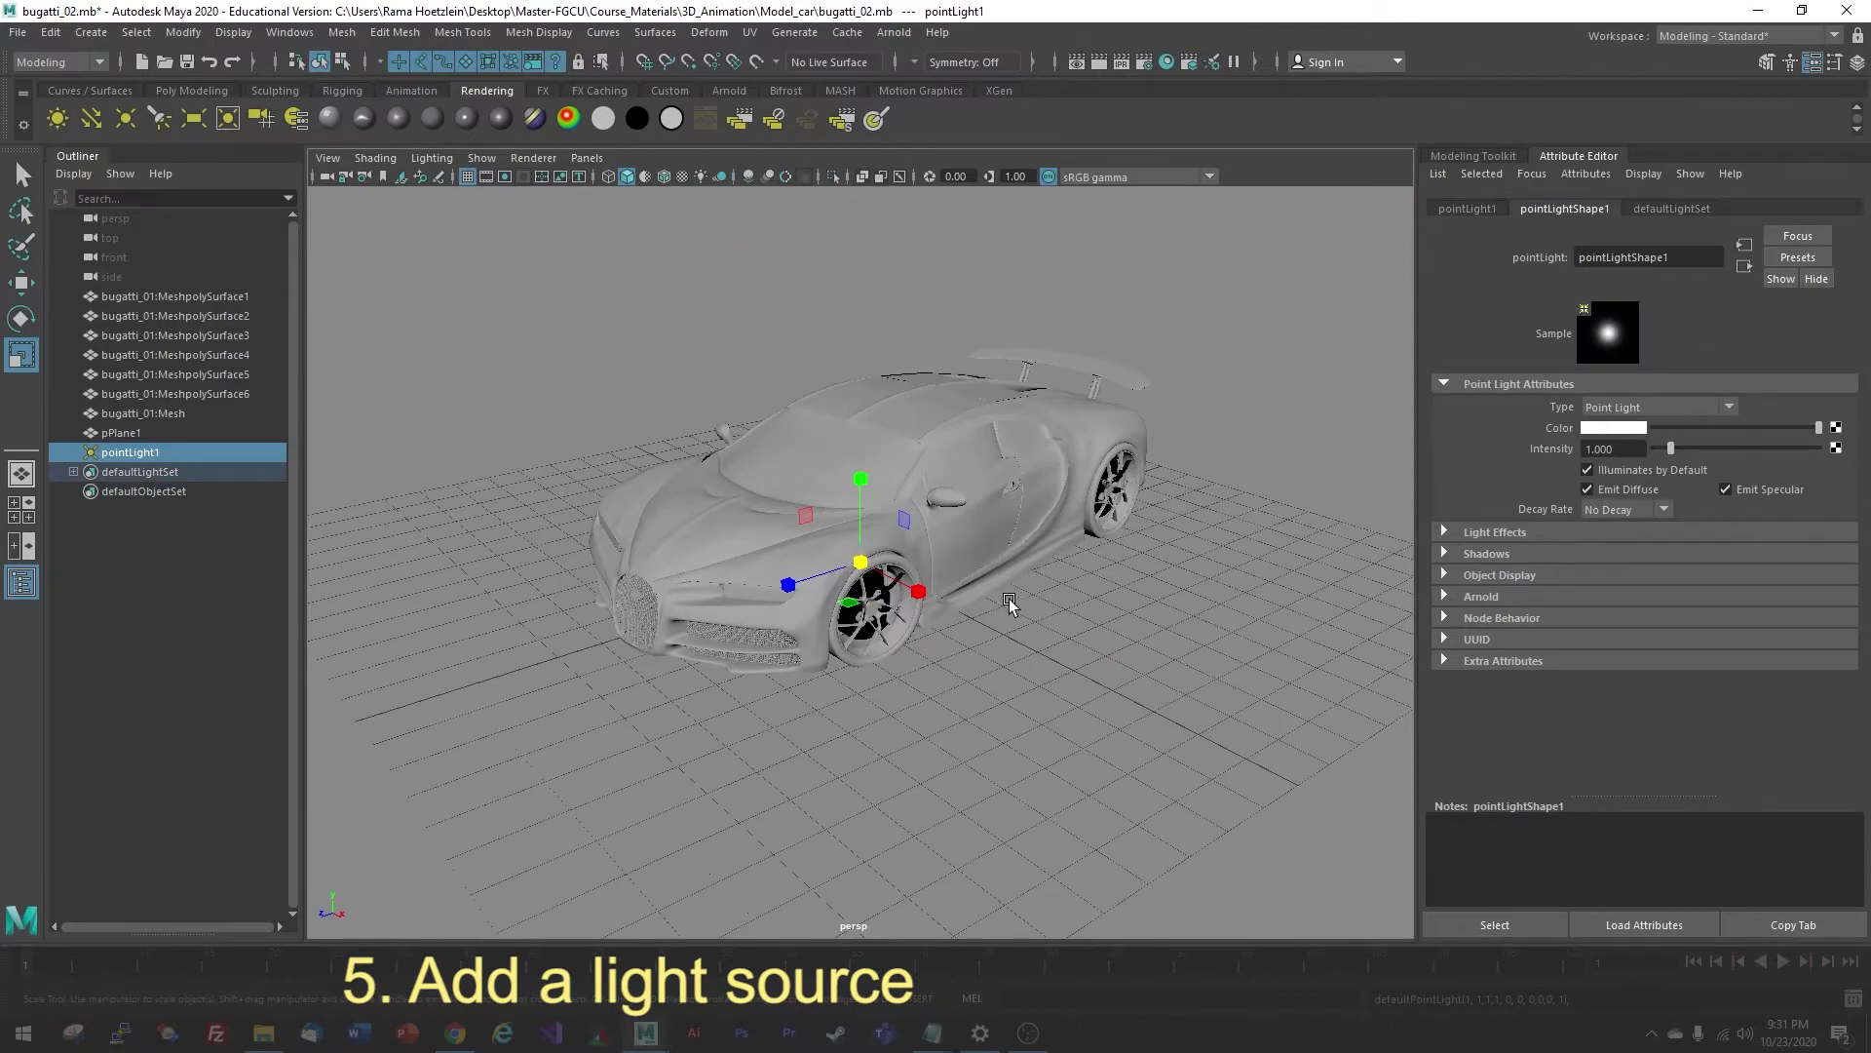
pyautogui.press('7')
pyautogui.moveTo(952, 534)
pyautogui.keyDown('alt'); pyautogui.mouseDown()
pyautogui.moveTo(1020, 596)
pyautogui.moveTo(1005, 604)
pyautogui.mouseUp(); pyautogui.keyUp('alt')
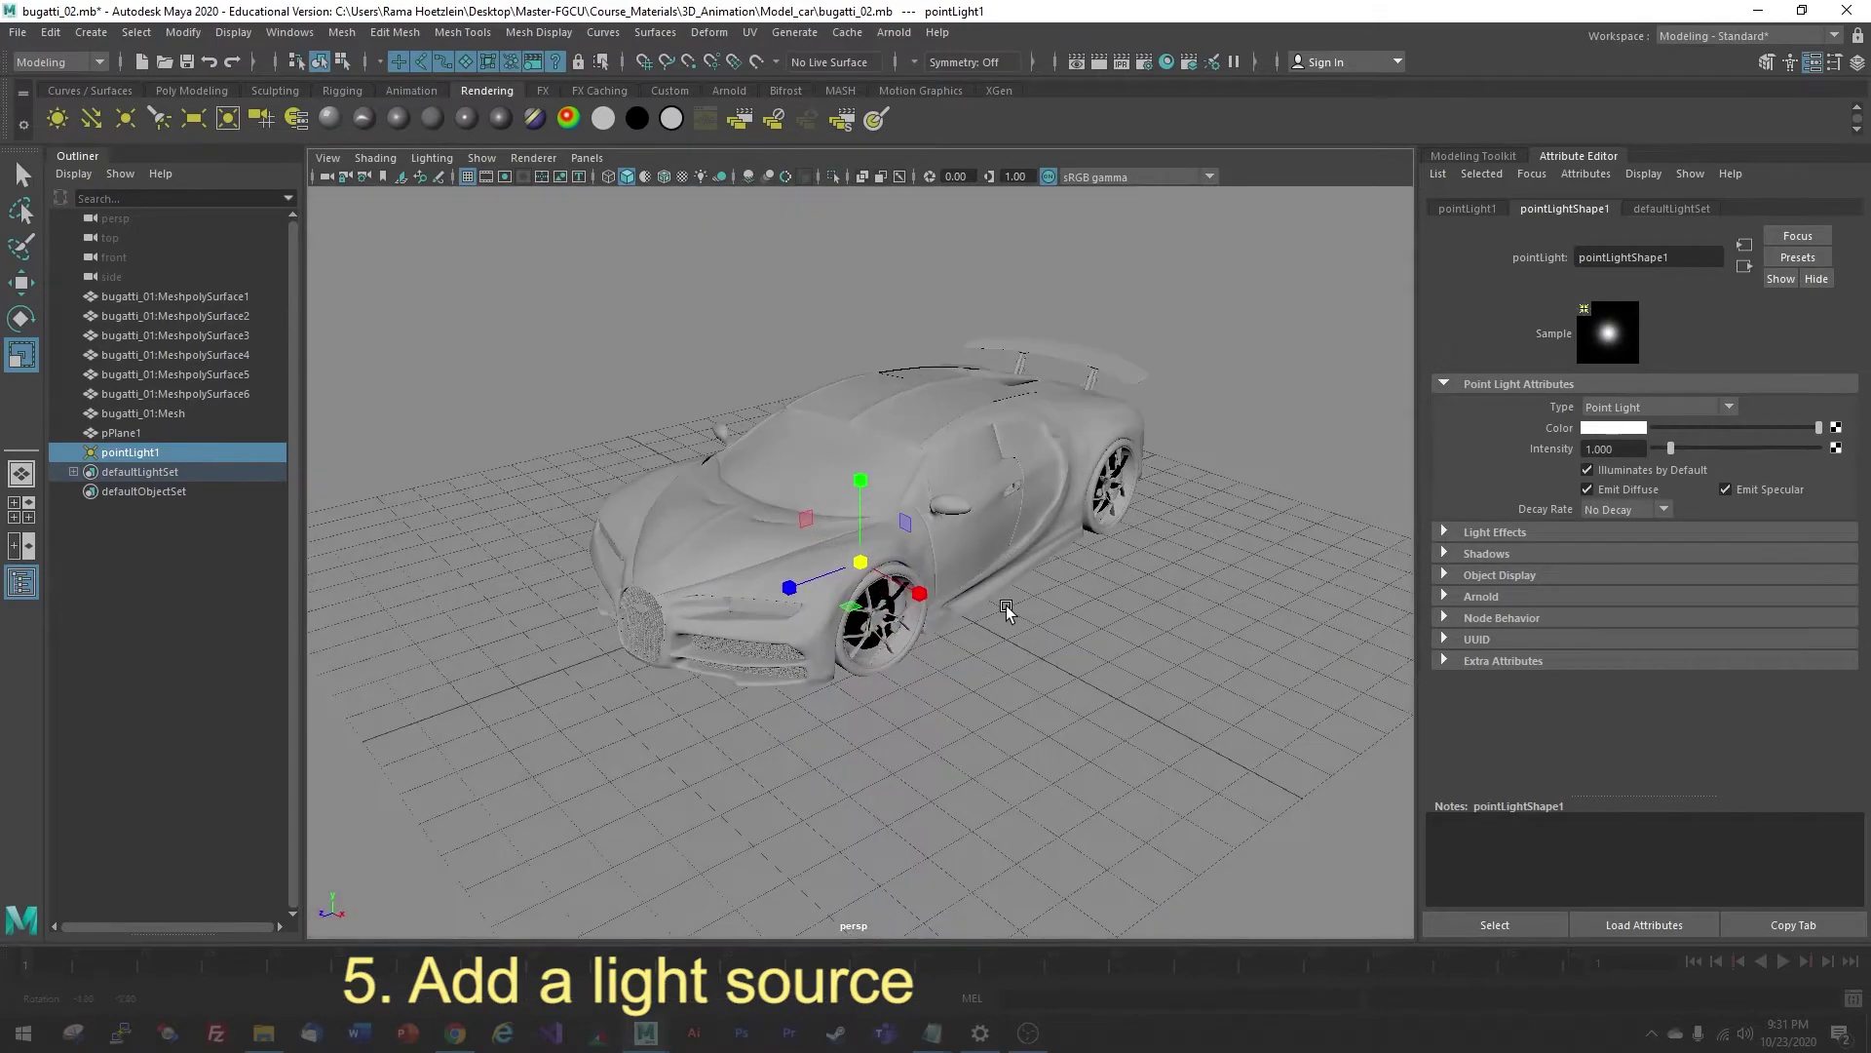
# Move the point light along the X axis until it sits beside the car's door side
pyautogui.click(21, 282)
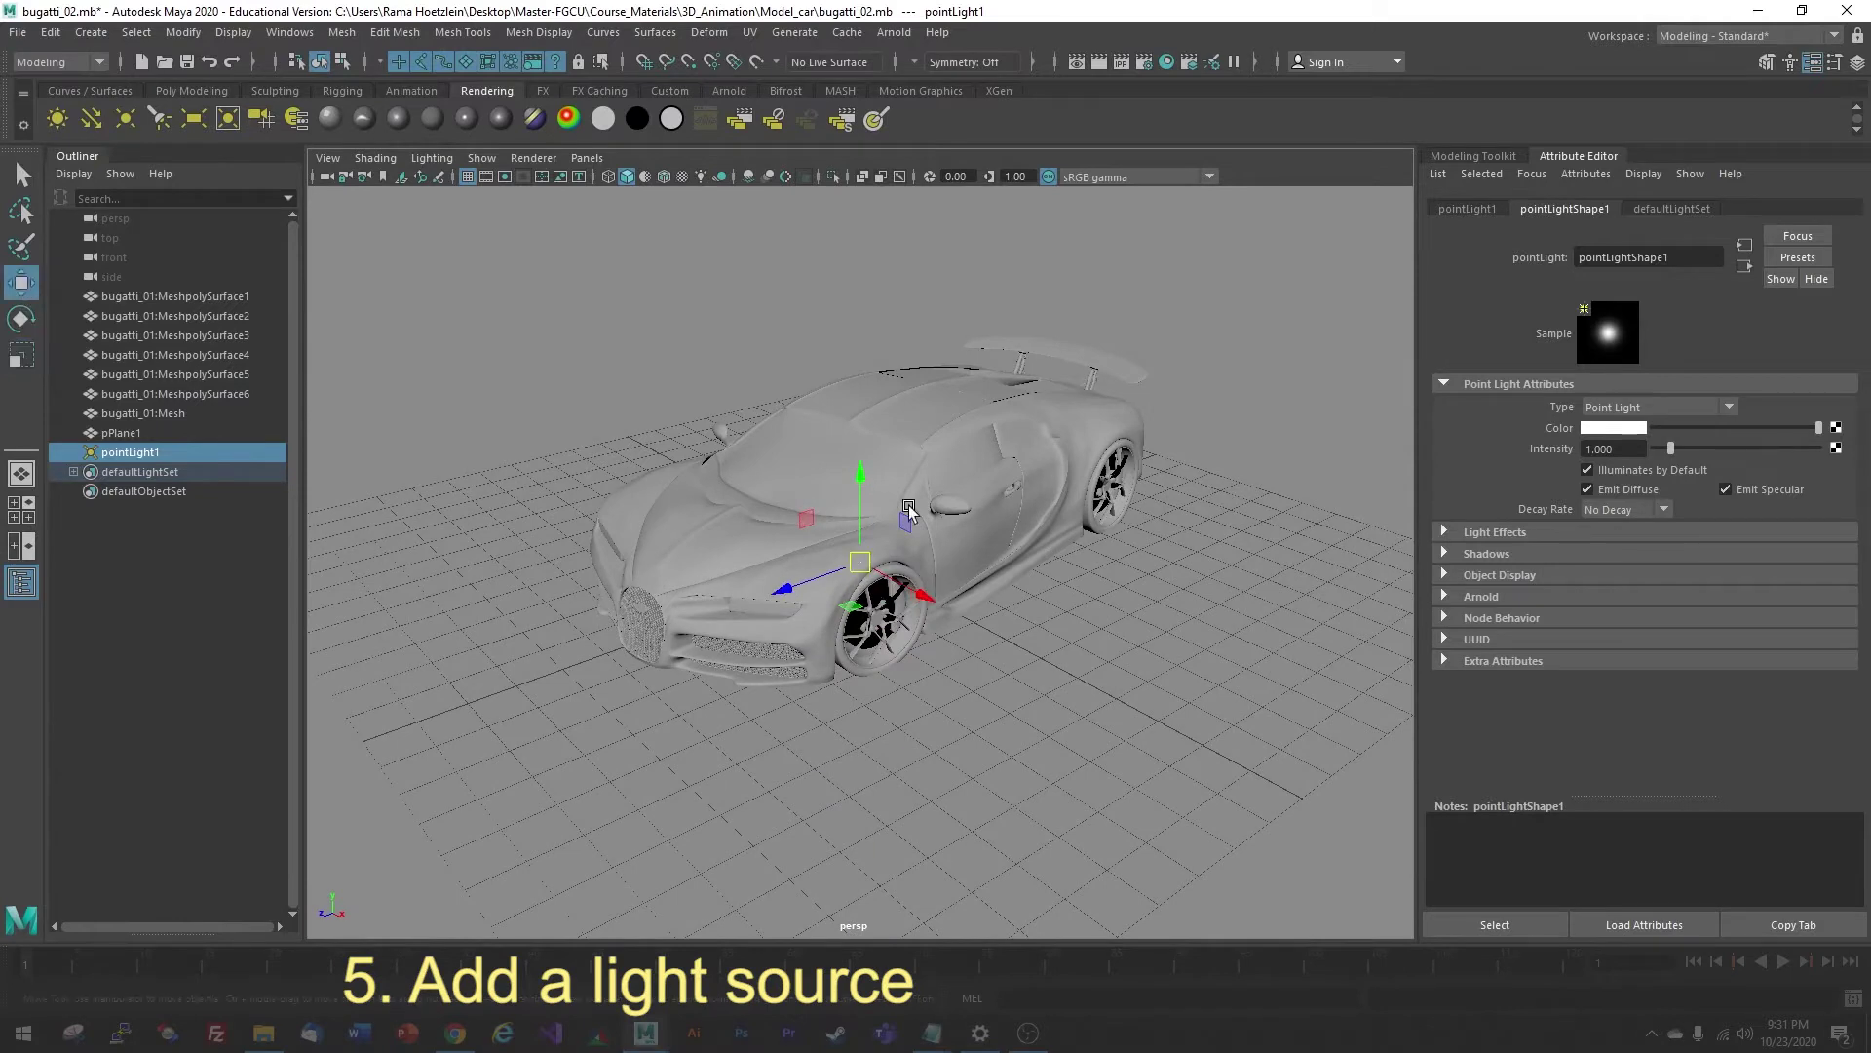
pyautogui.moveTo(914, 588); pyautogui.dragTo(1082, 675)
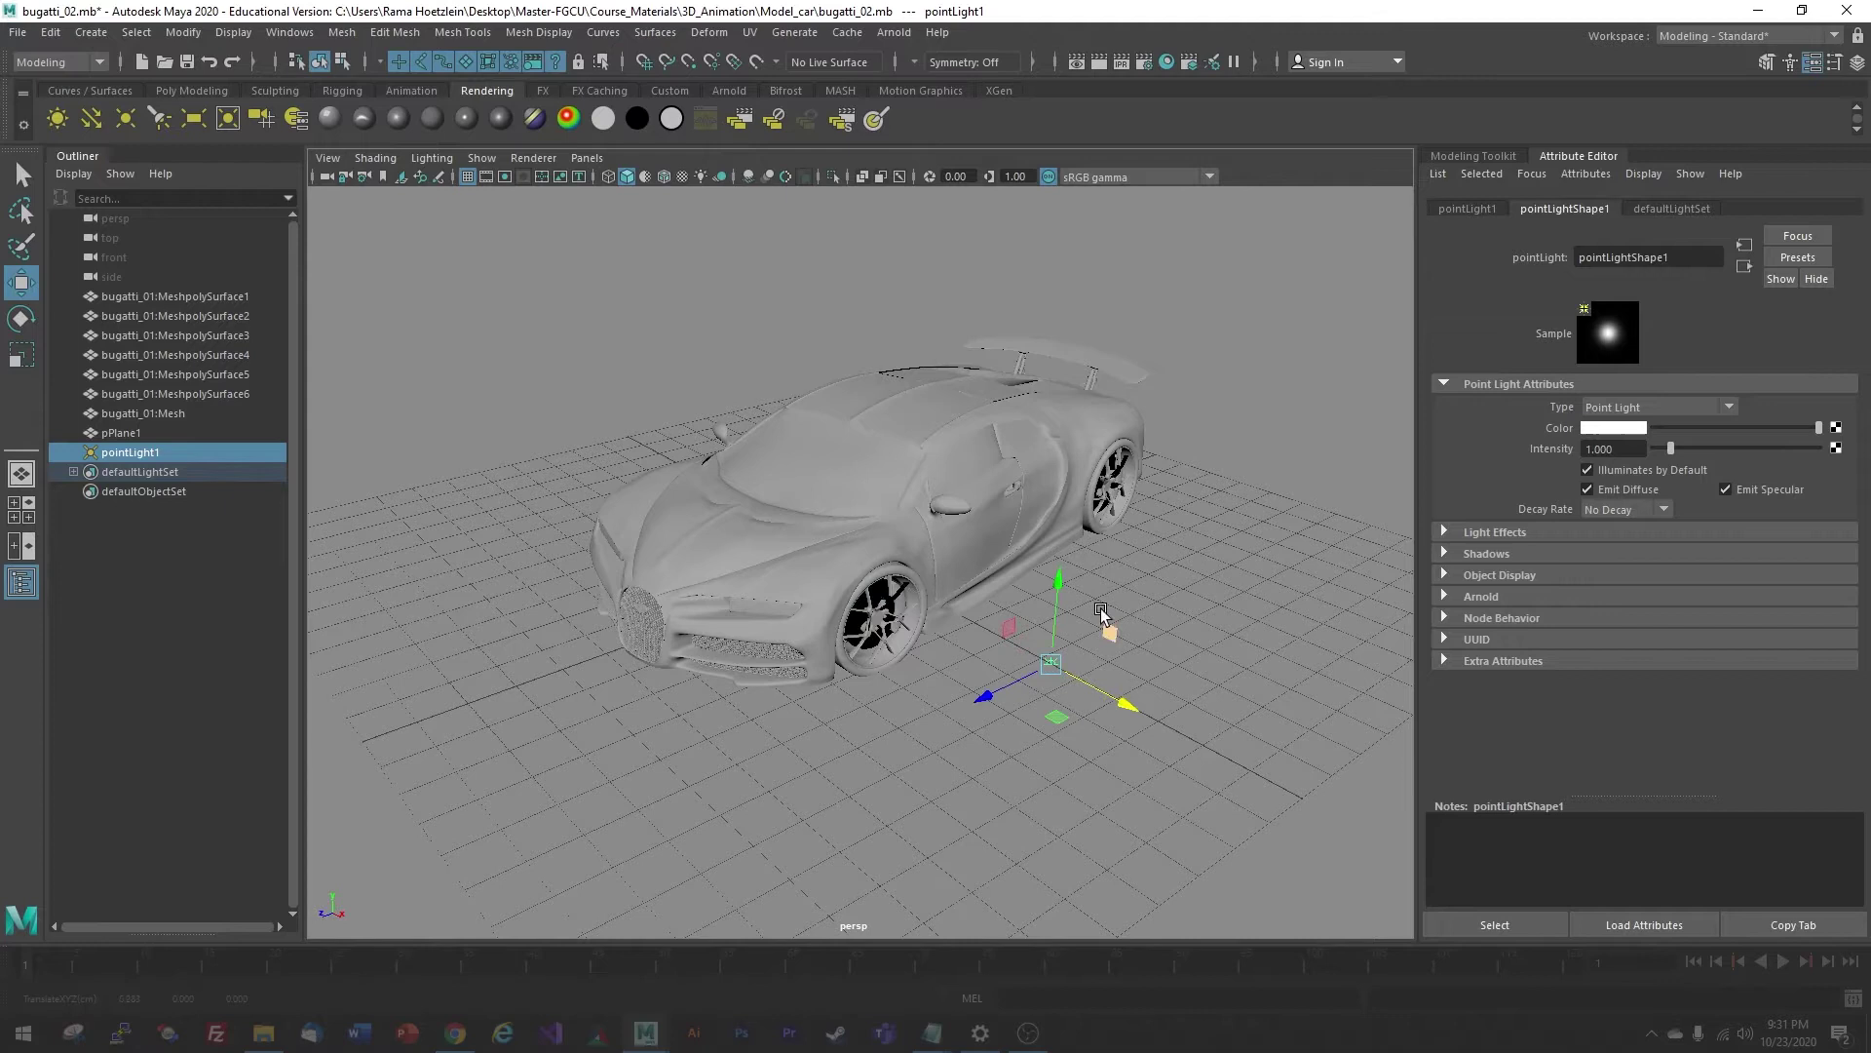
# Set the viewport lighting to use all lights in the scene
pyautogui.scroll(2, 930, 499)
pyautogui.scroll(-2, 930, 500)
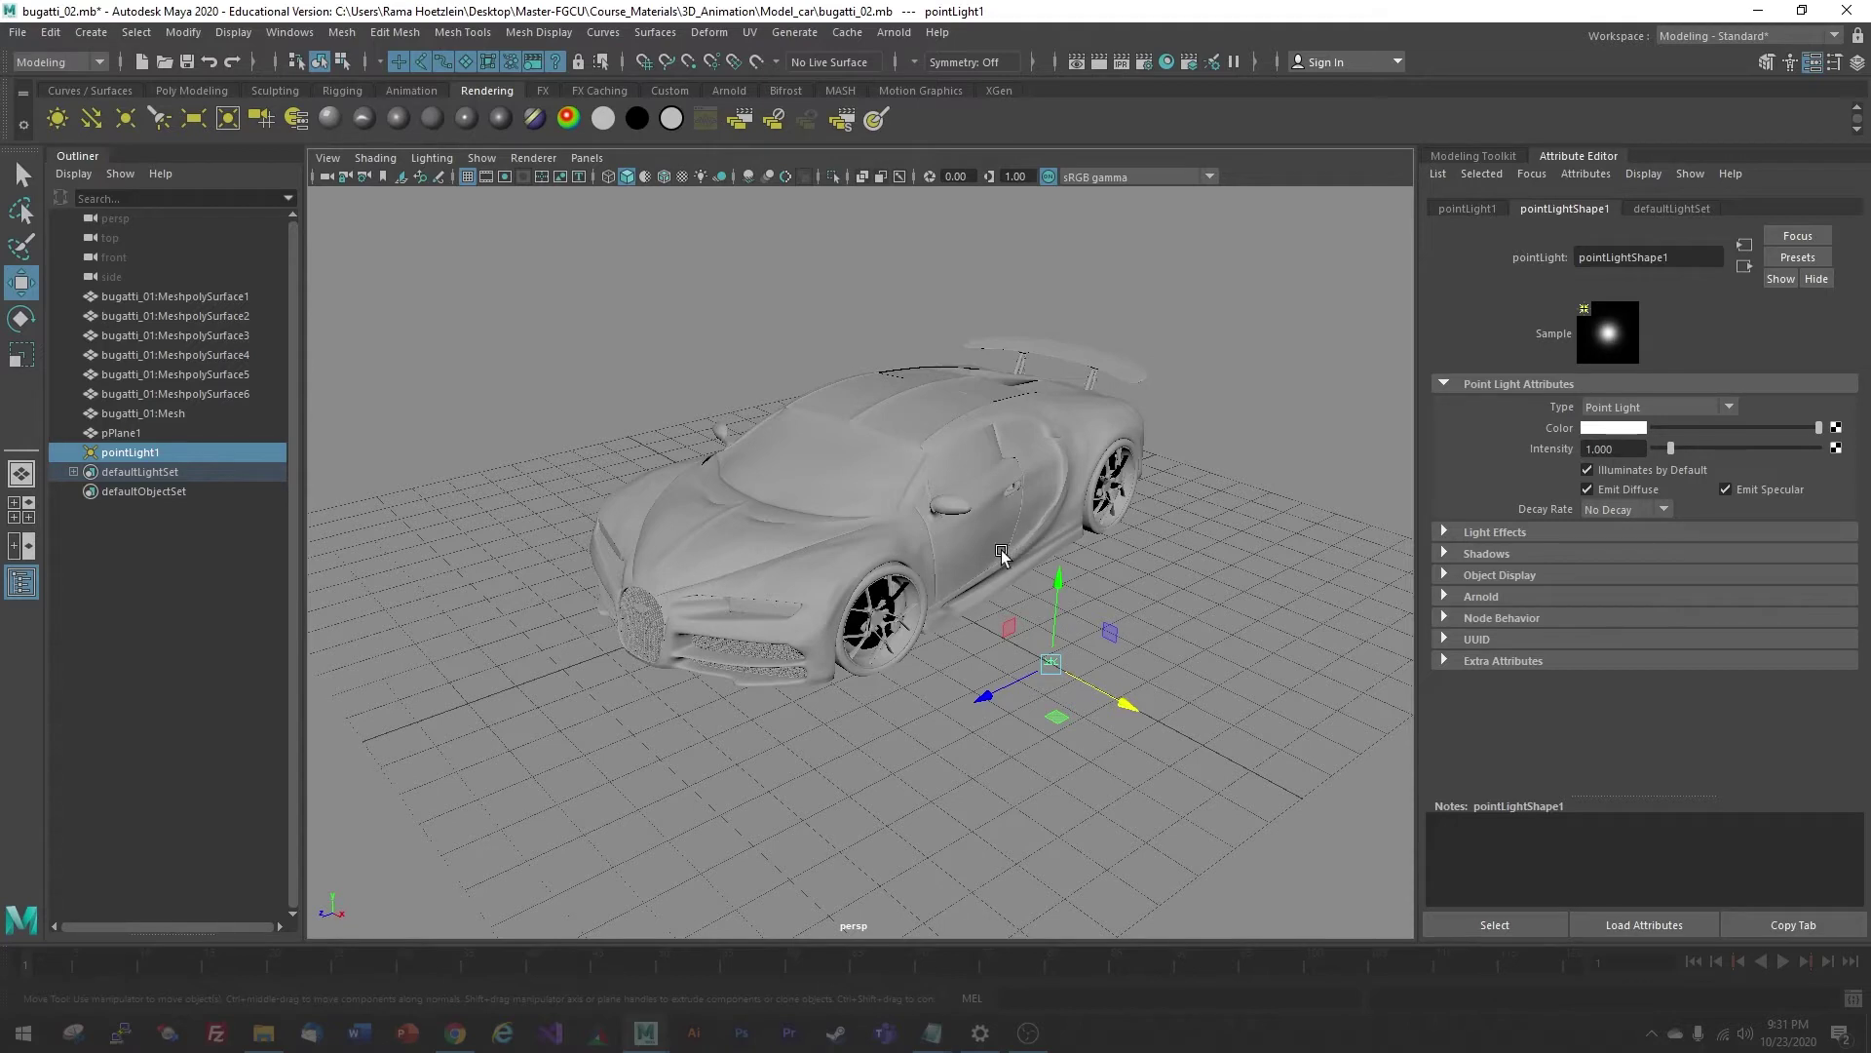
pyautogui.click(431, 159)
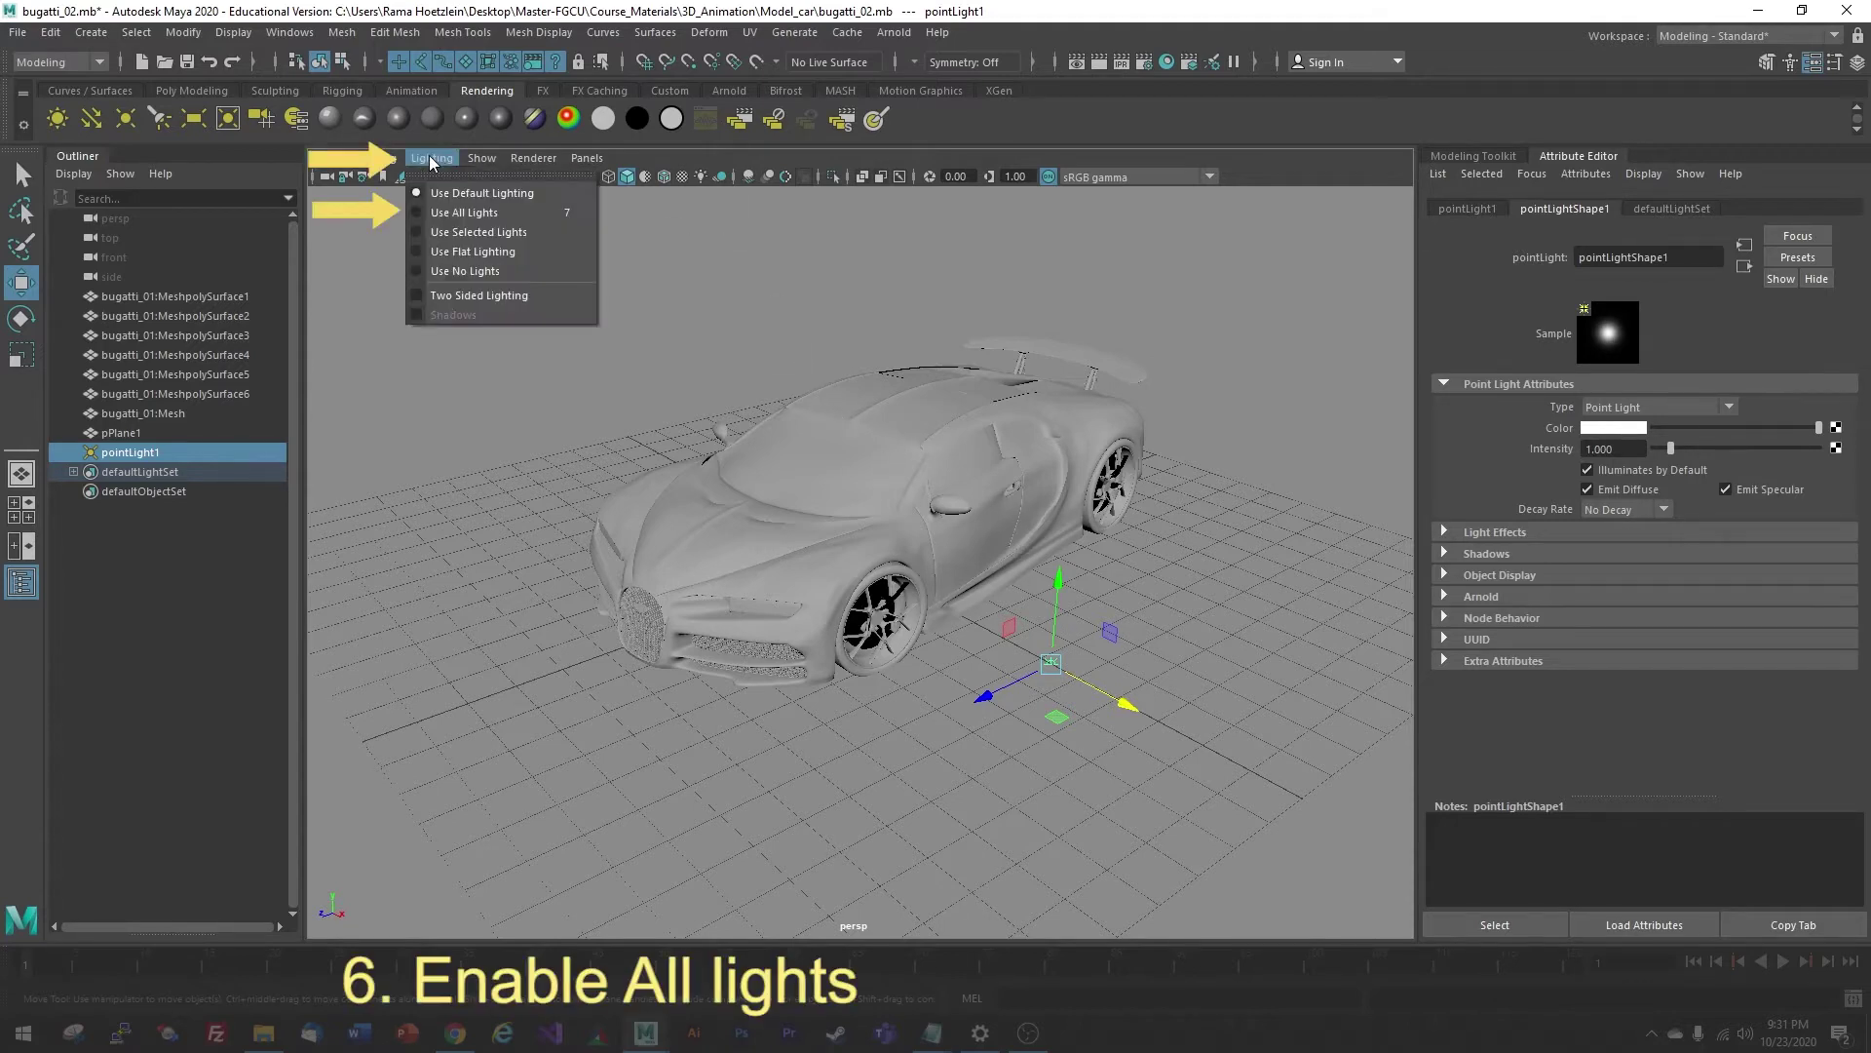
pyautogui.click(453, 214)
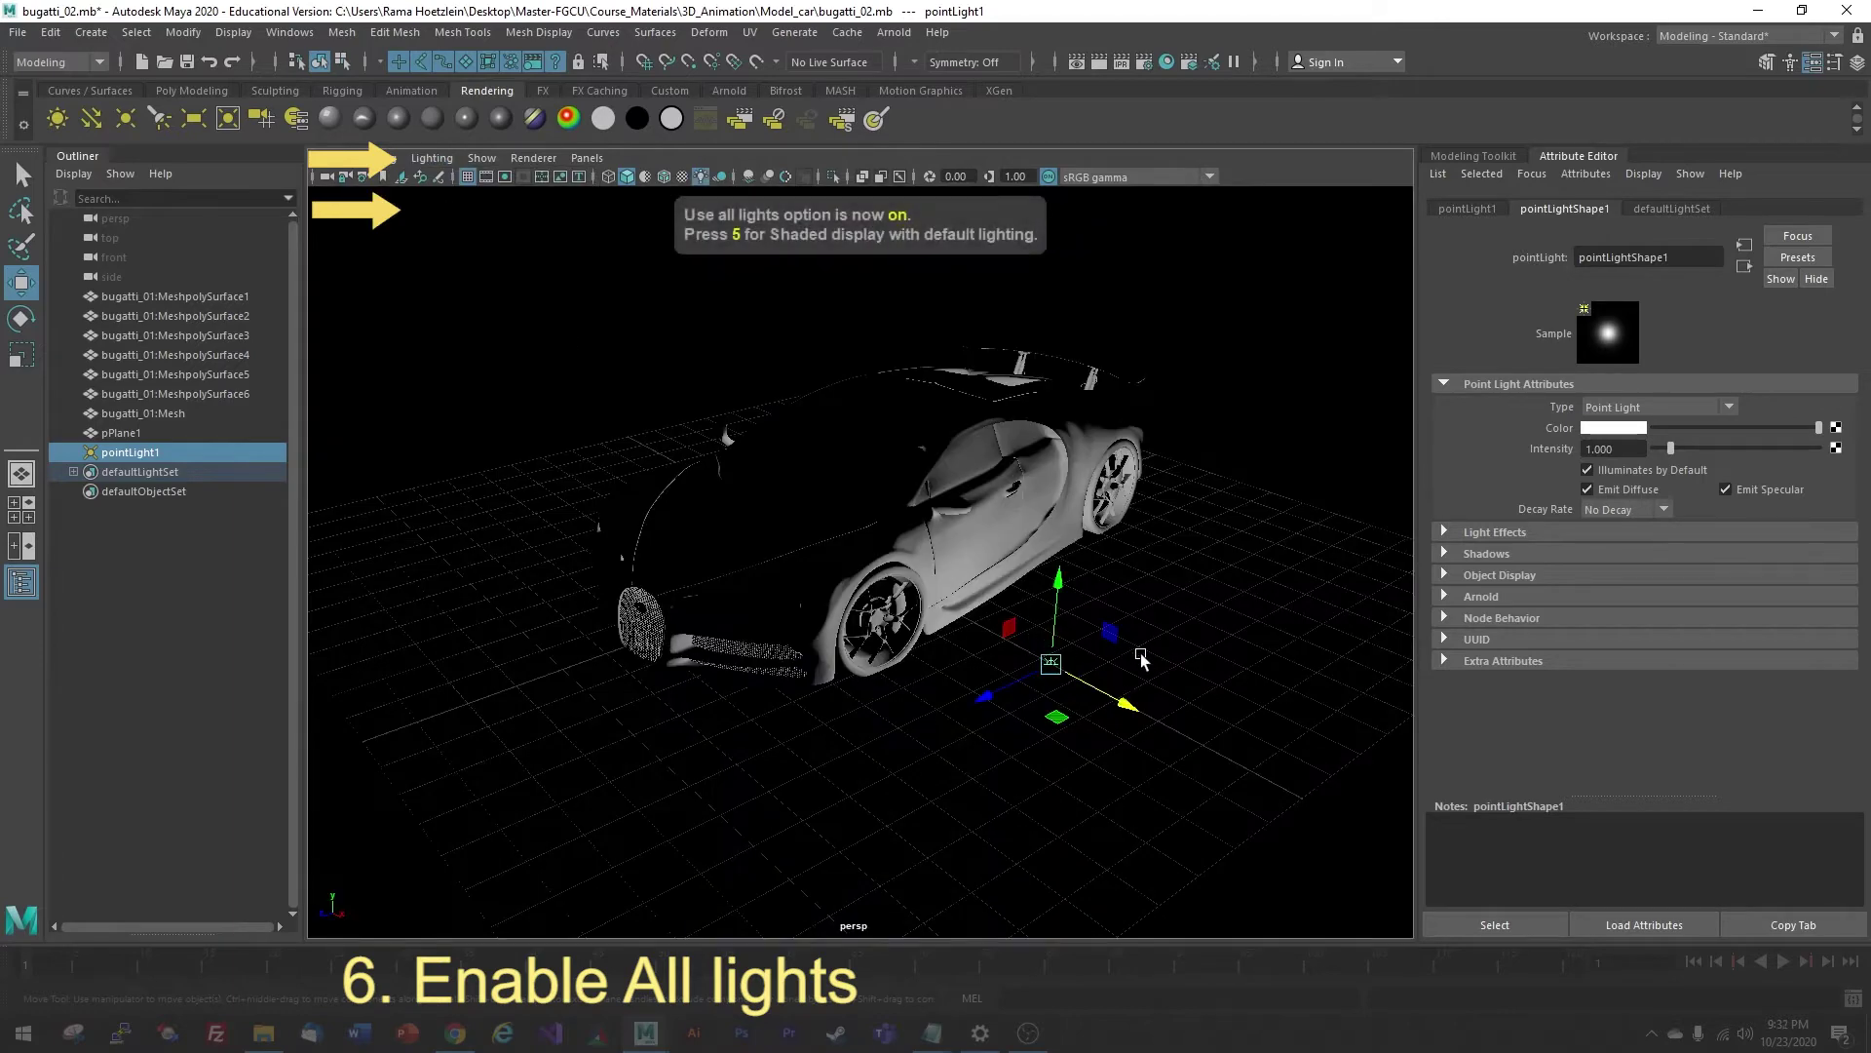
# Raise the point light off the ground plane until it is well above the car
pyautogui.moveTo(1087, 683)
pyautogui.mouseDown()
pyautogui.moveTo(926, 587)
pyautogui.moveTo(1114, 648)
pyautogui.moveTo(1092, 370)
pyautogui.moveTo(1075, 651)
pyautogui.mouseUp()
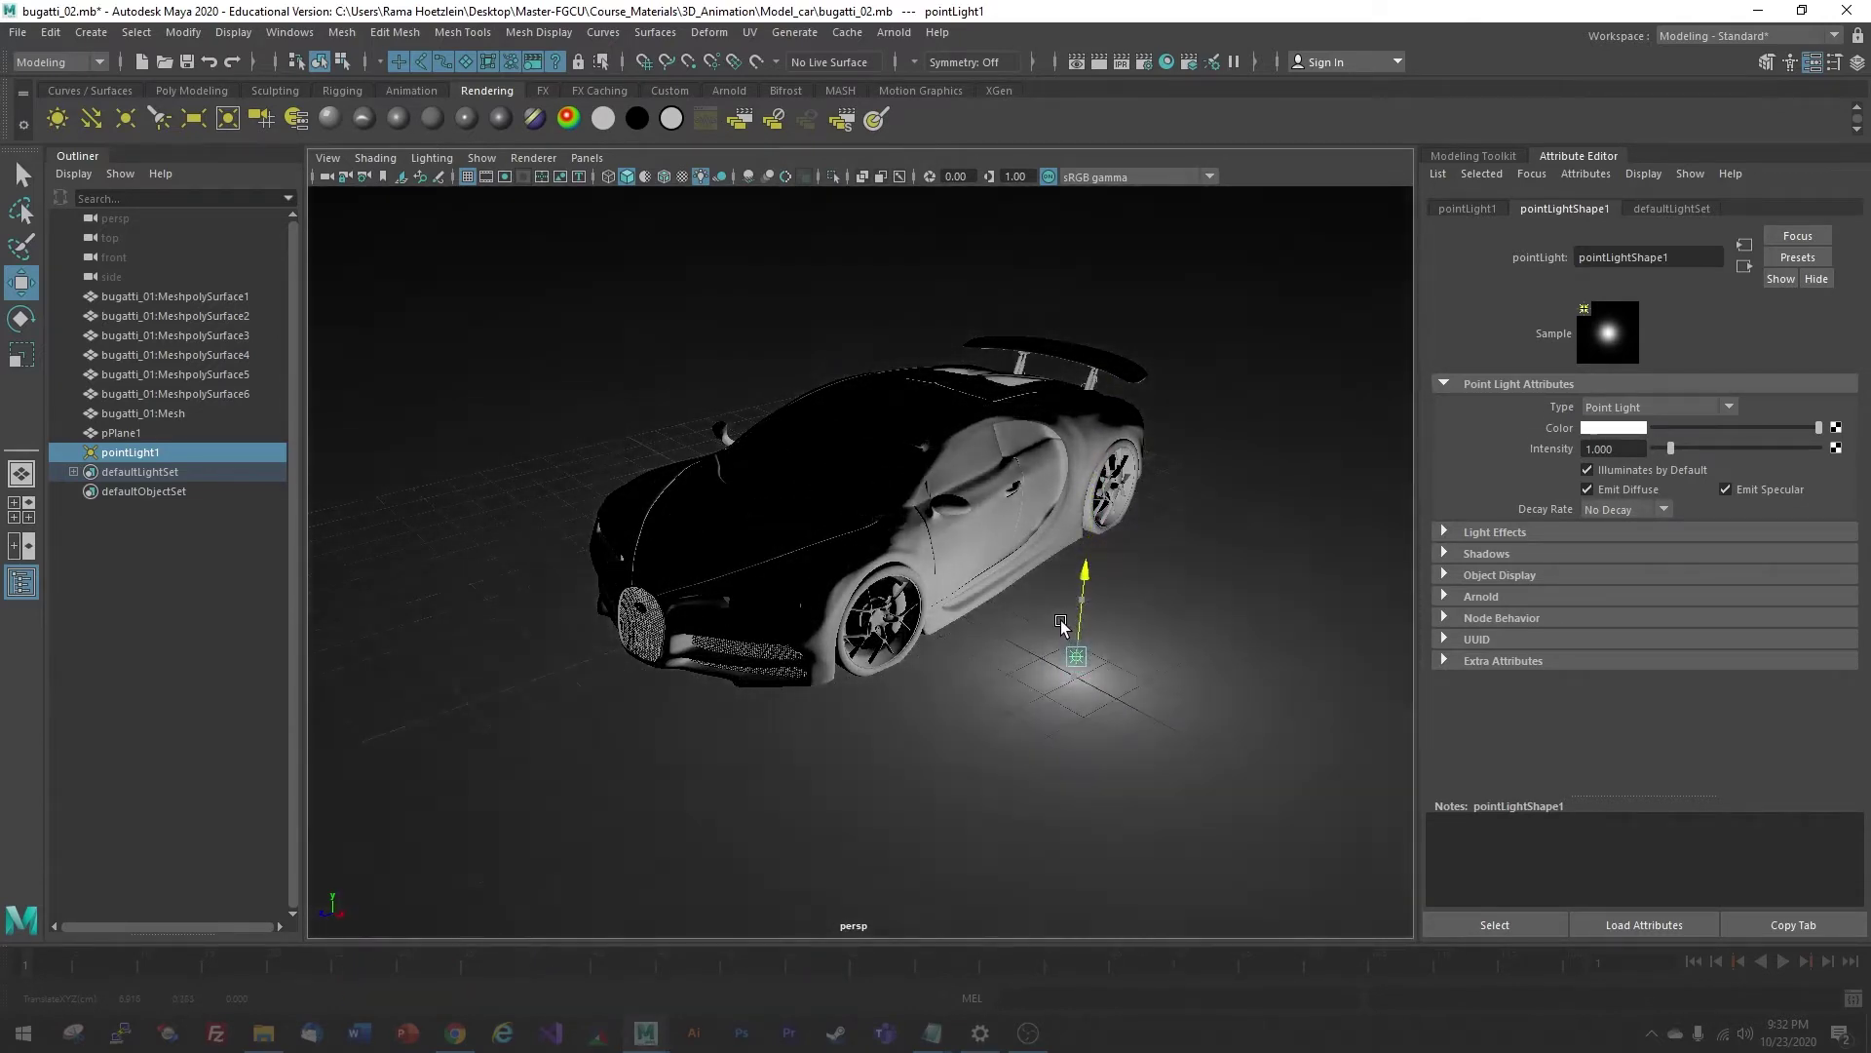
pyautogui.keyDown('alt'); pyautogui.moveTo(1130, 581); pyautogui.dragTo(1108, 570); pyautogui.keyUp('alt')
pyautogui.scroll(2, 1108, 570)
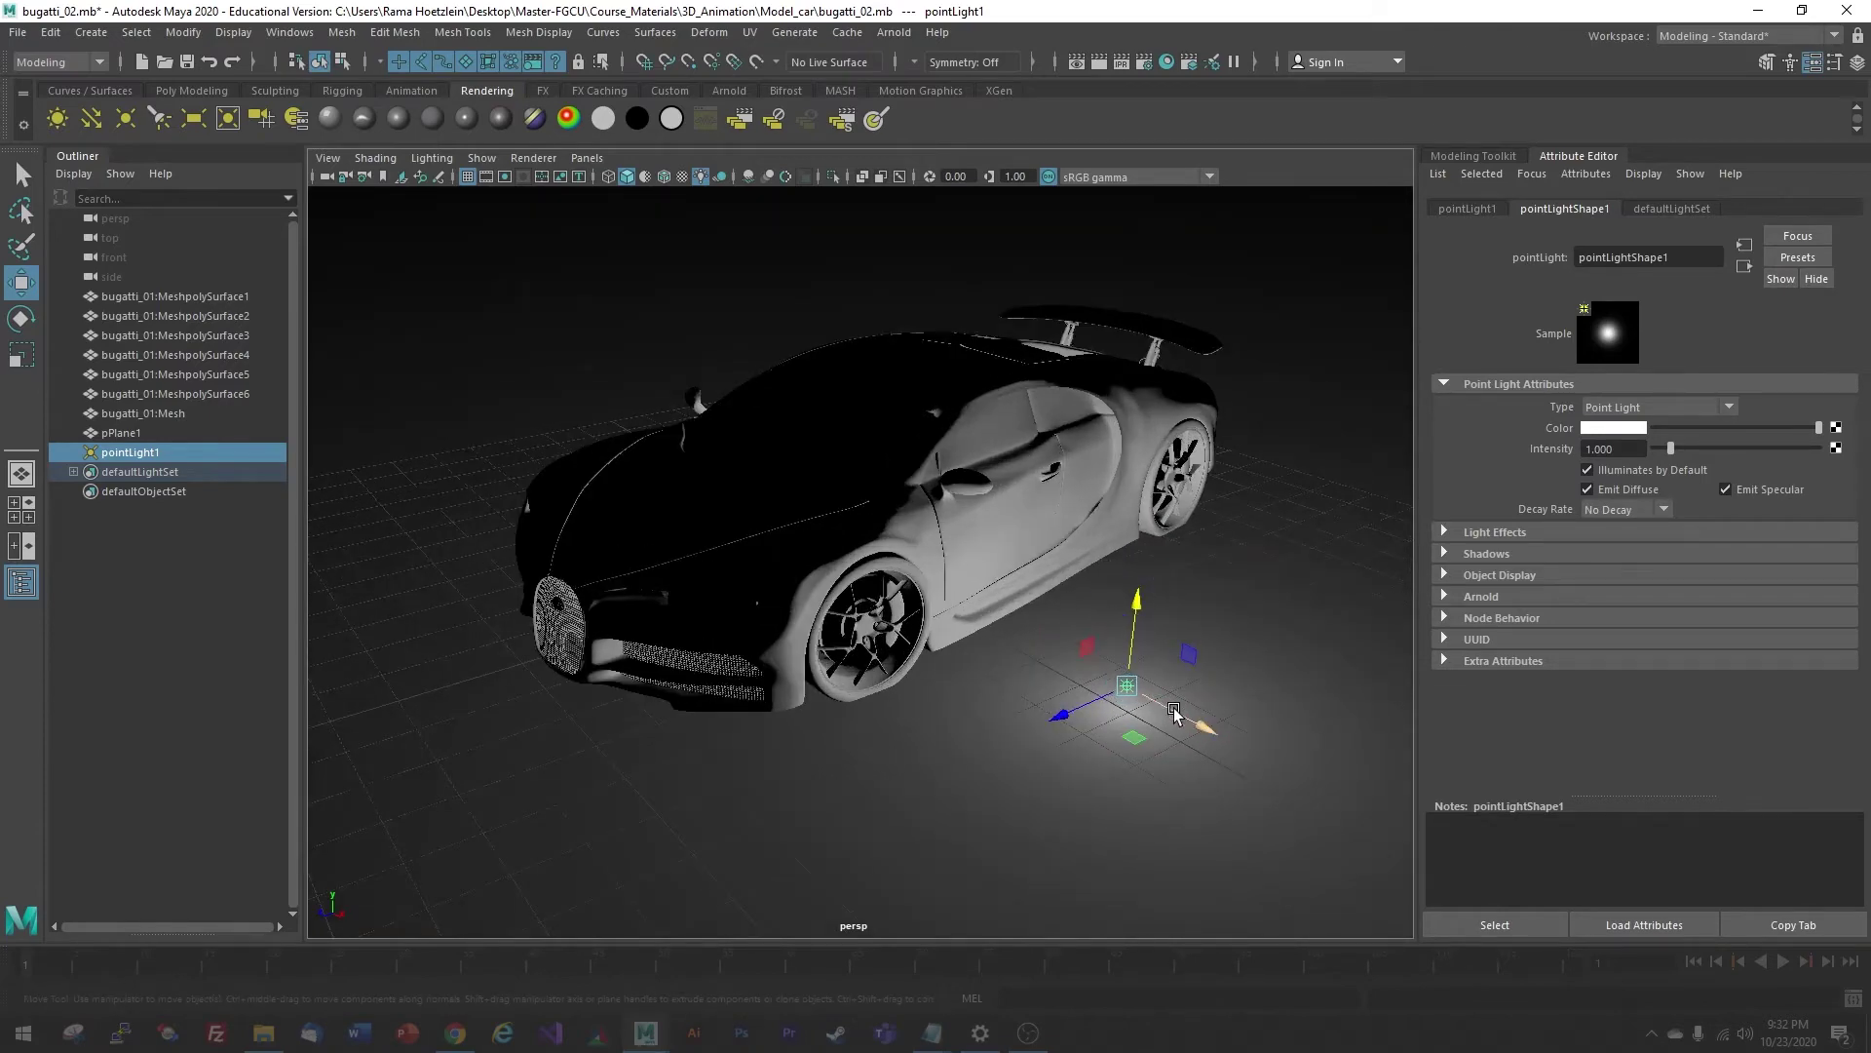
pyautogui.moveTo(1131, 689)
pyautogui.mouseDown()
pyautogui.moveTo(1099, 584)
pyautogui.moveTo(1138, 682)
pyautogui.moveTo(1078, 660)
pyautogui.moveTo(1090, 647)
pyautogui.moveTo(974, 647)
pyautogui.moveTo(1210, 731)
pyautogui.moveTo(1094, 669)
pyautogui.moveTo(1123, 695)
pyautogui.mouseUp()
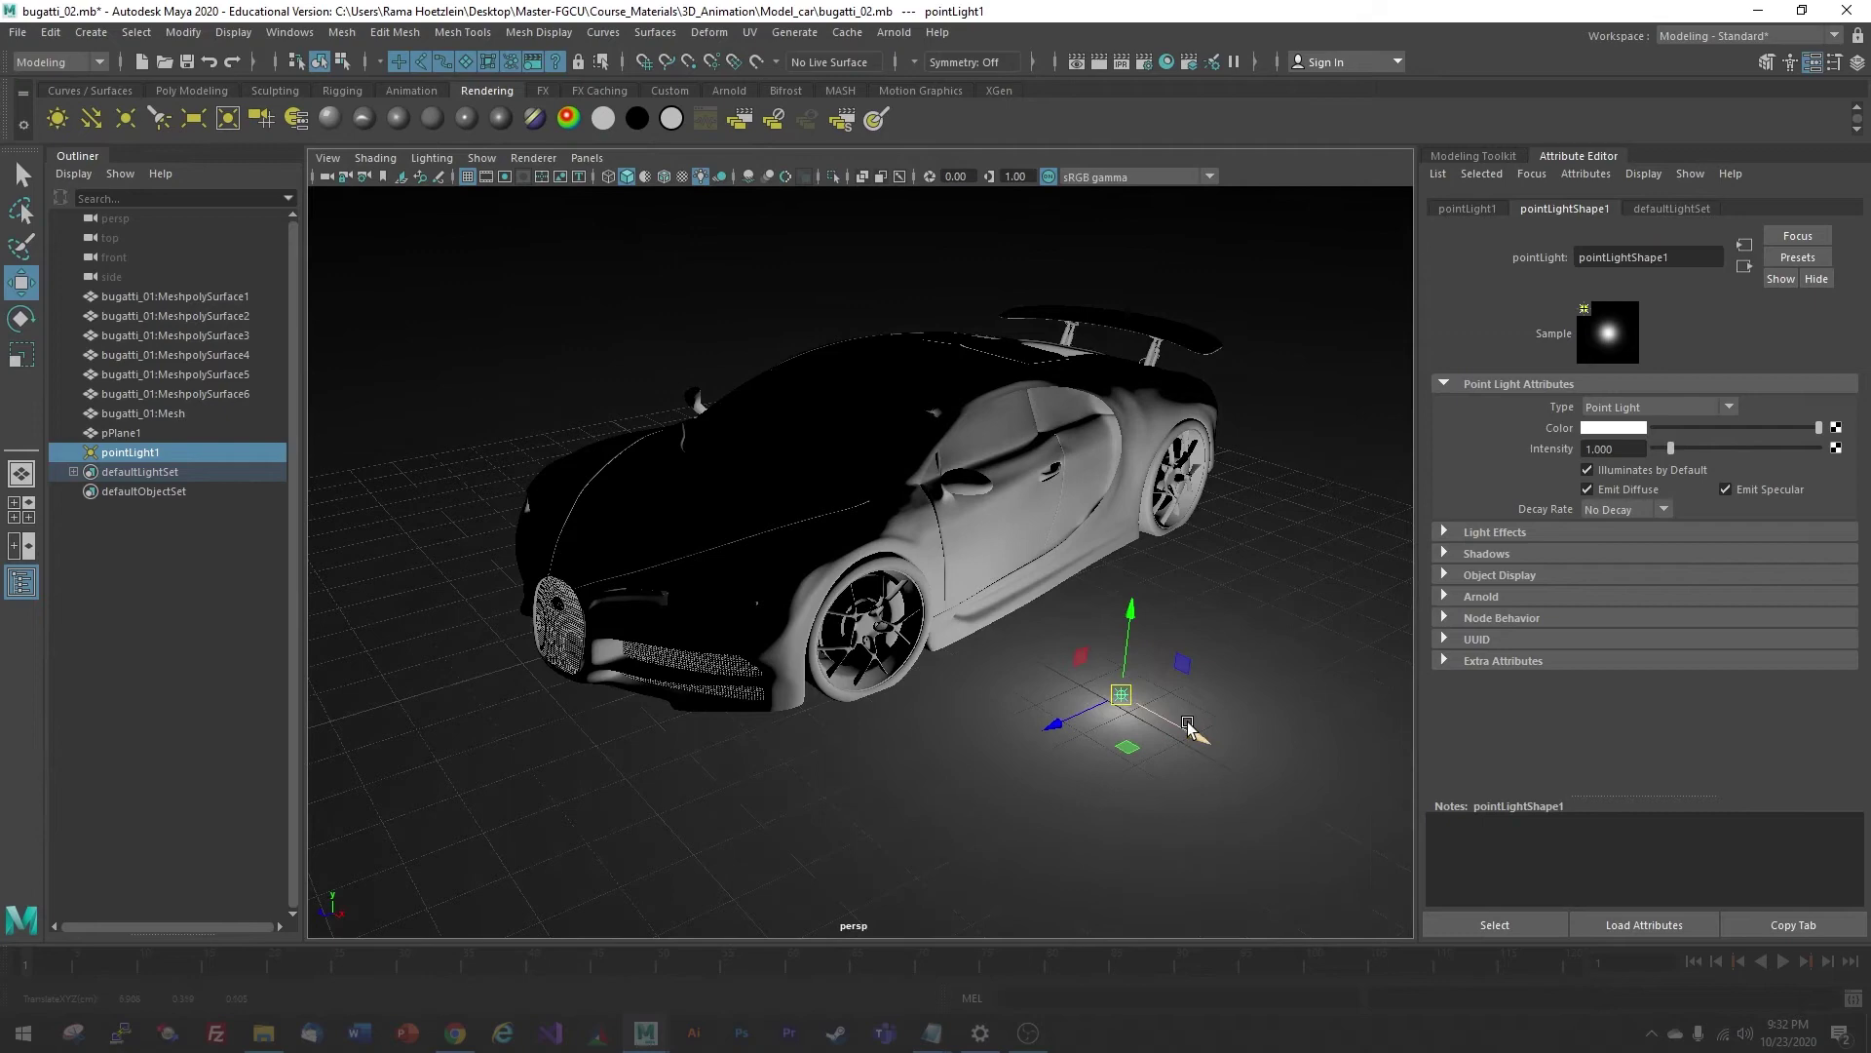
pyautogui.moveTo(1177, 670)
pyautogui.mouseDown()
pyautogui.moveTo(1220, 331)
pyautogui.moveTo(790, 476)
pyautogui.mouseUp()
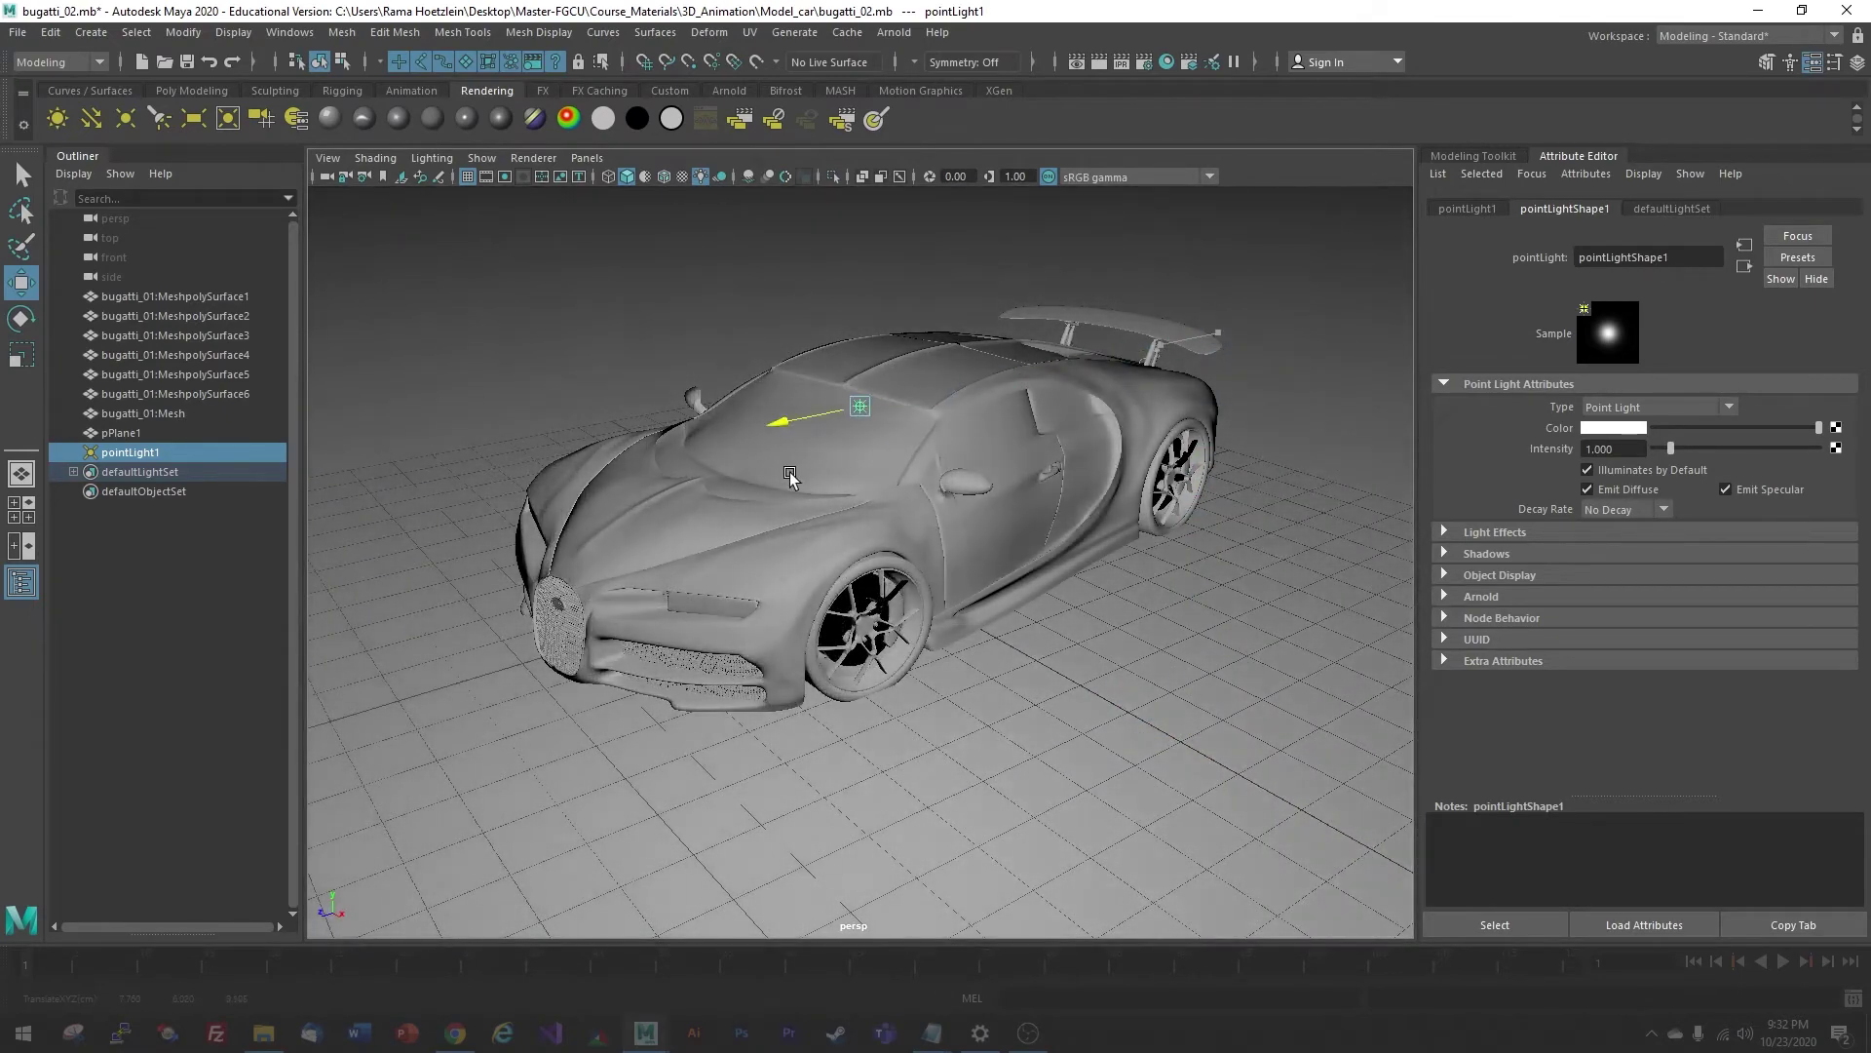
# Shift the raised point light toward the rear of the car and outward, placing it beside the spoiler
pyautogui.moveTo(947, 410); pyautogui.dragTo(1091, 367)
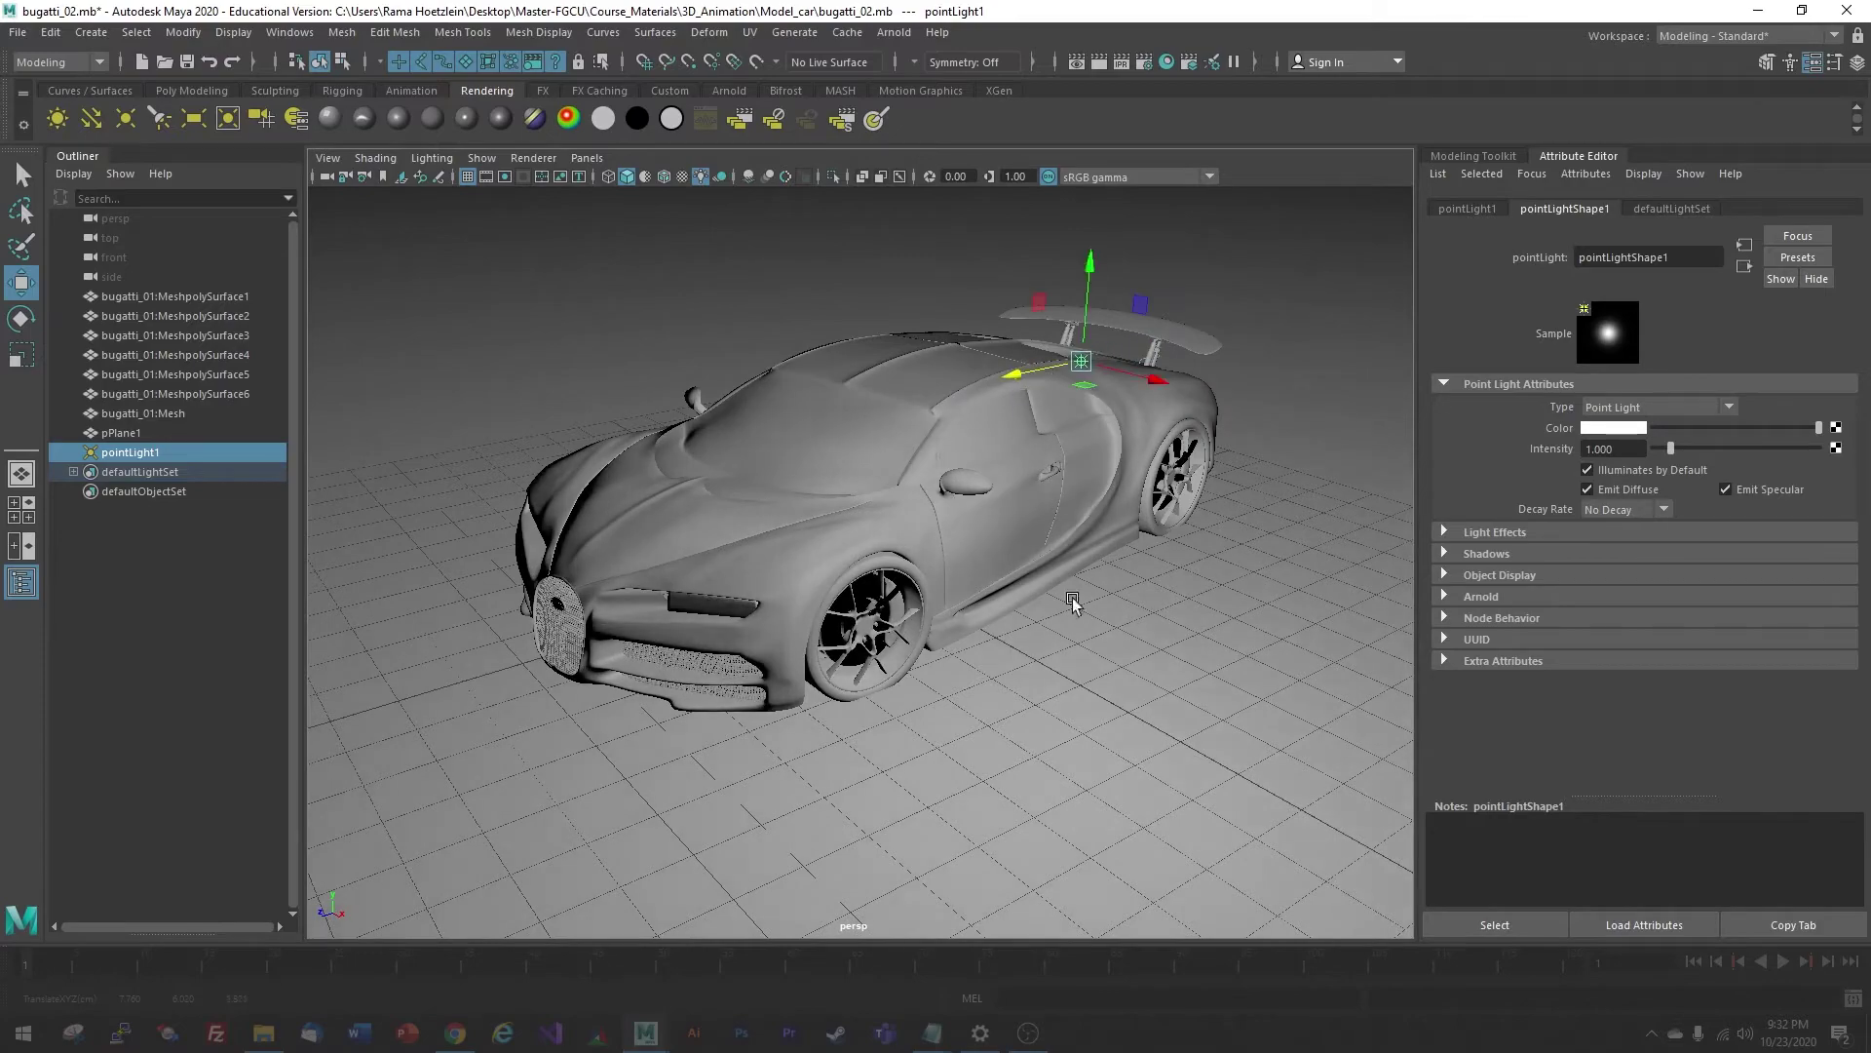
pyautogui.moveTo(933, 524)
pyautogui.keyDown('alt'); pyautogui.mouseDown()
pyautogui.moveTo(1028, 522)
pyautogui.moveTo(1107, 472)
pyautogui.moveTo(941, 506)
pyautogui.moveTo(1020, 530)
pyautogui.moveTo(967, 535)
pyautogui.moveTo(1042, 542)
pyautogui.moveTo(929, 523)
pyautogui.mouseUp(); pyautogui.keyUp('alt')
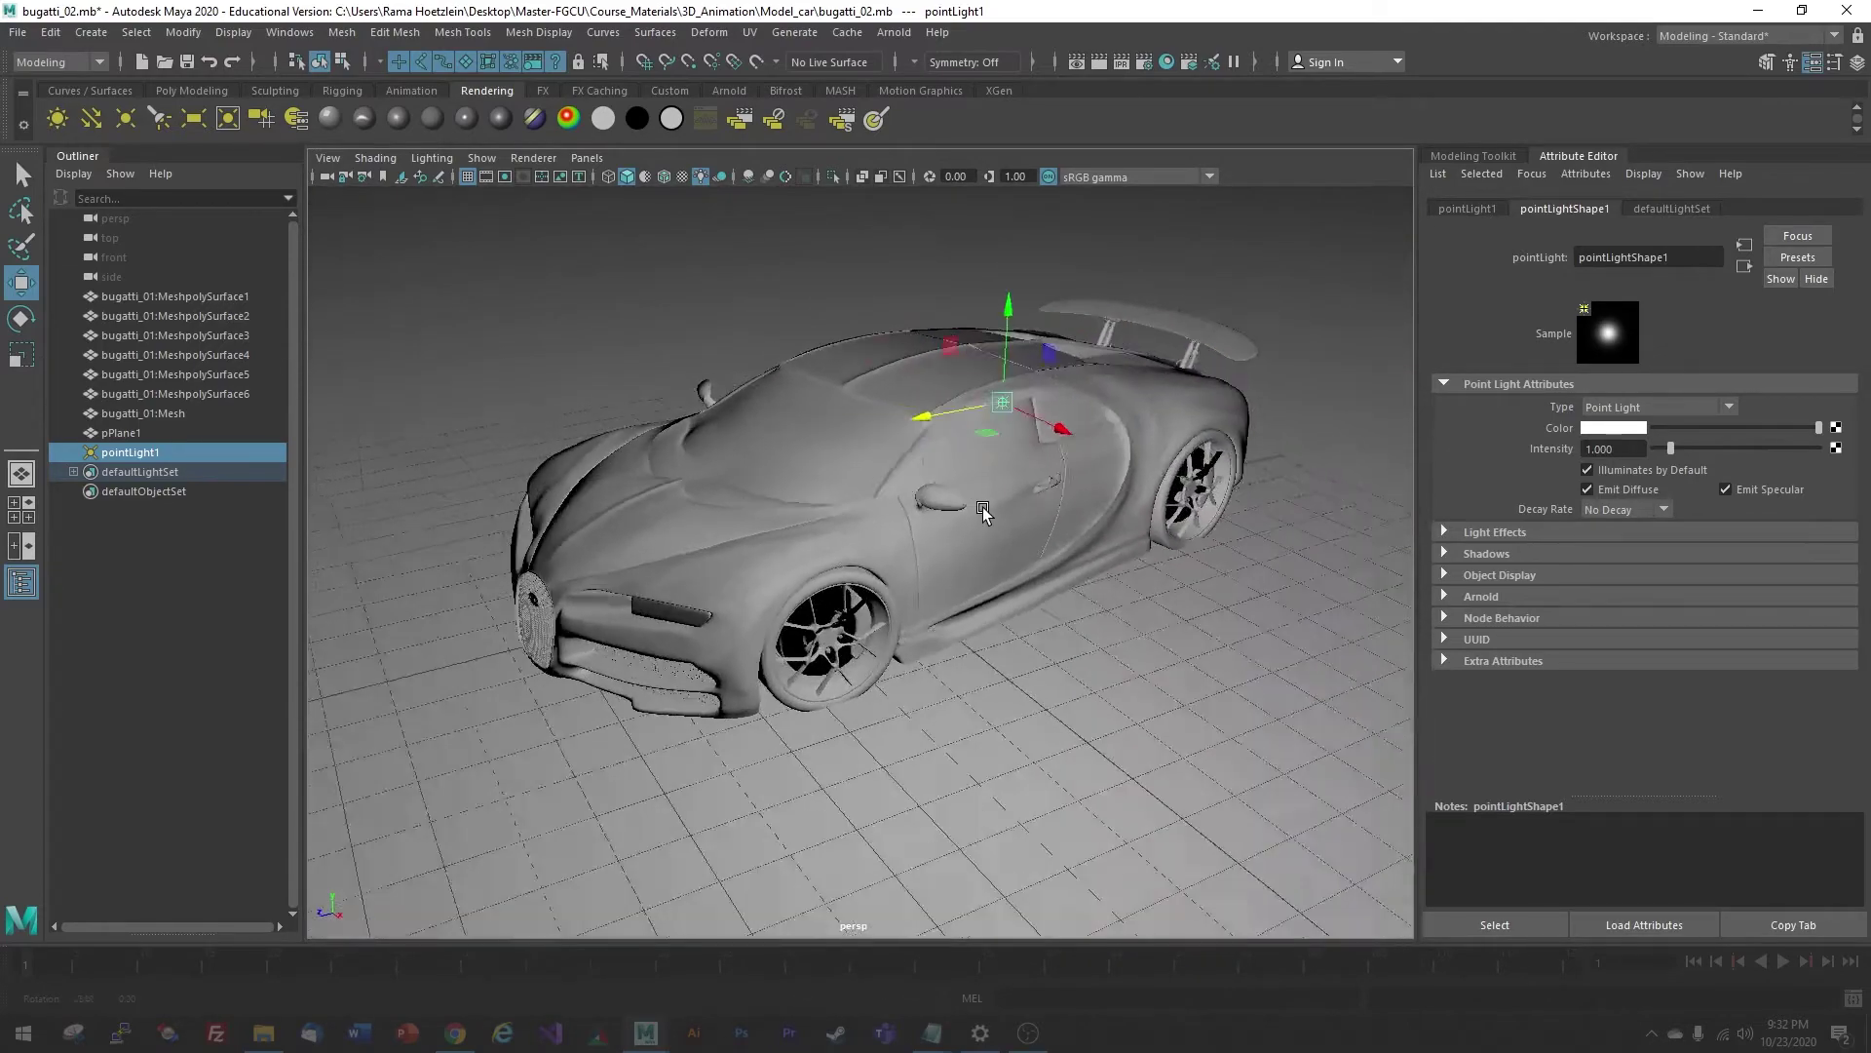
pyautogui.moveTo(1050, 374); pyautogui.dragTo(1042, 378)
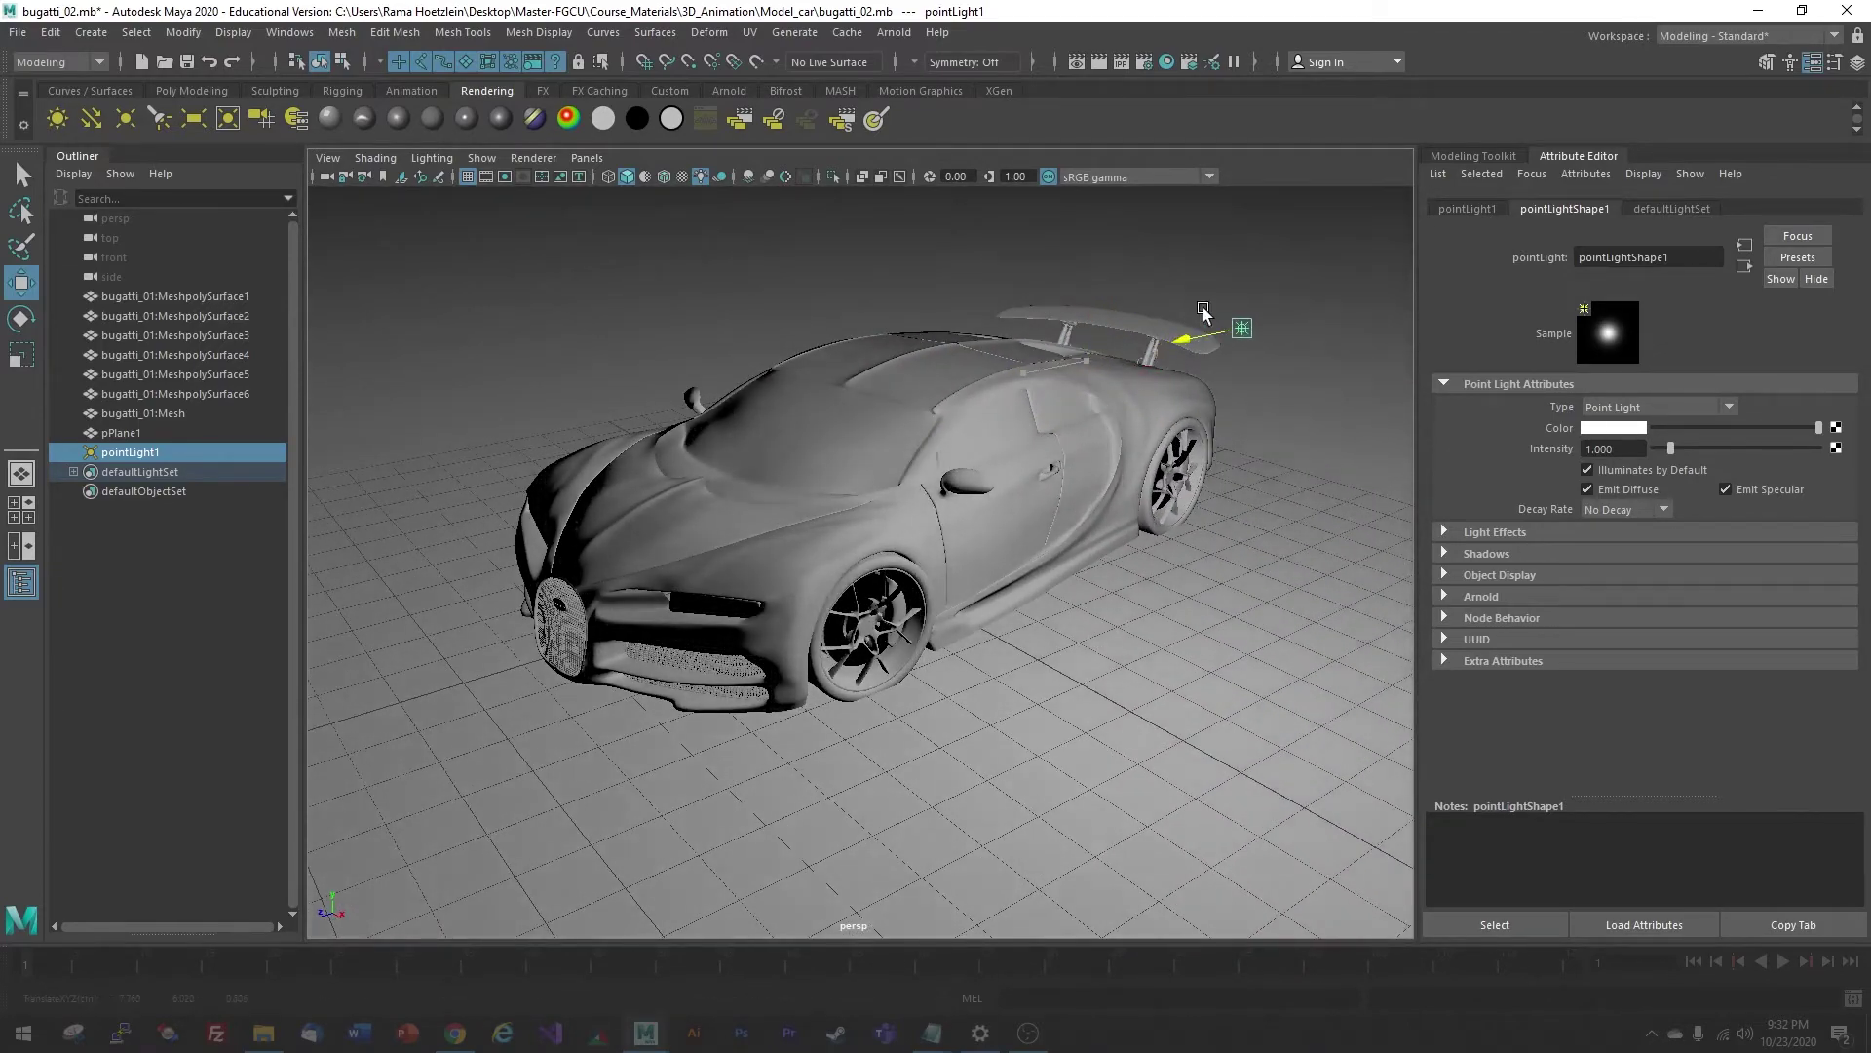
pyautogui.moveTo(1204, 310); pyautogui.dragTo(928, 438)
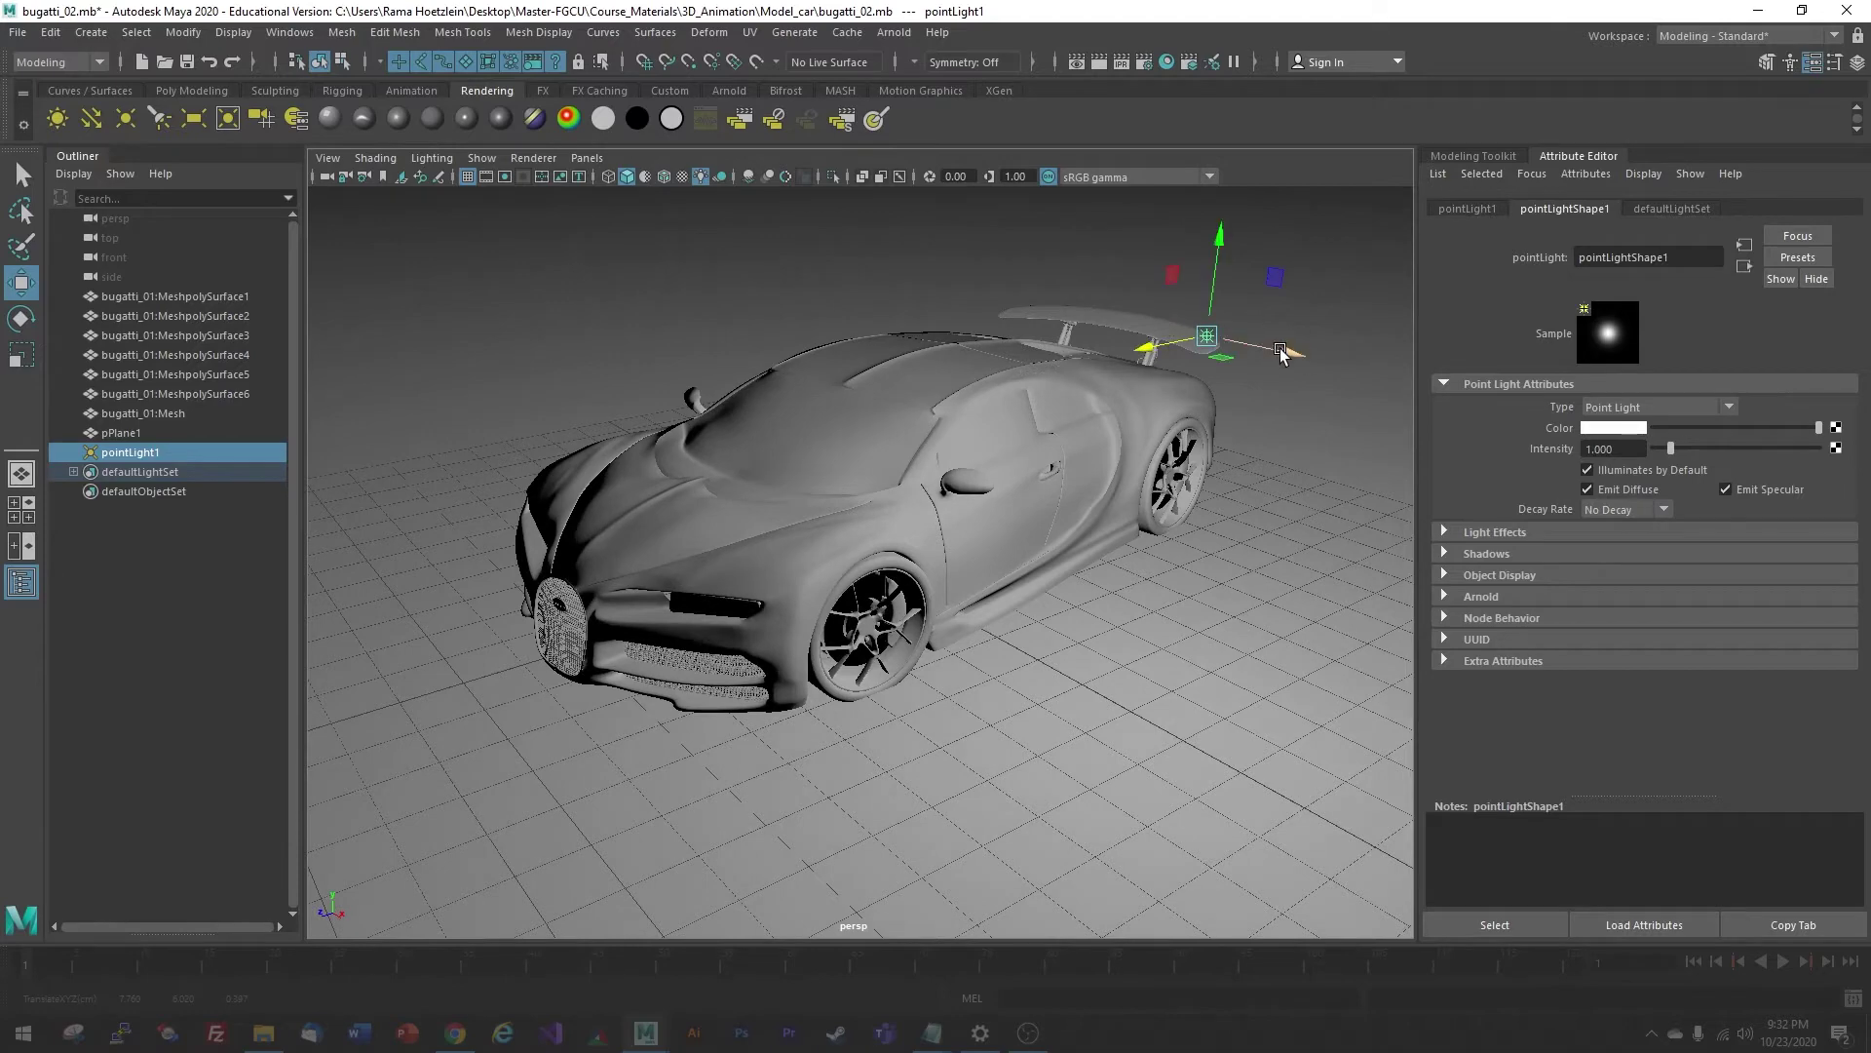
pyautogui.moveTo(1279, 353); pyautogui.dragTo(1148, 310)
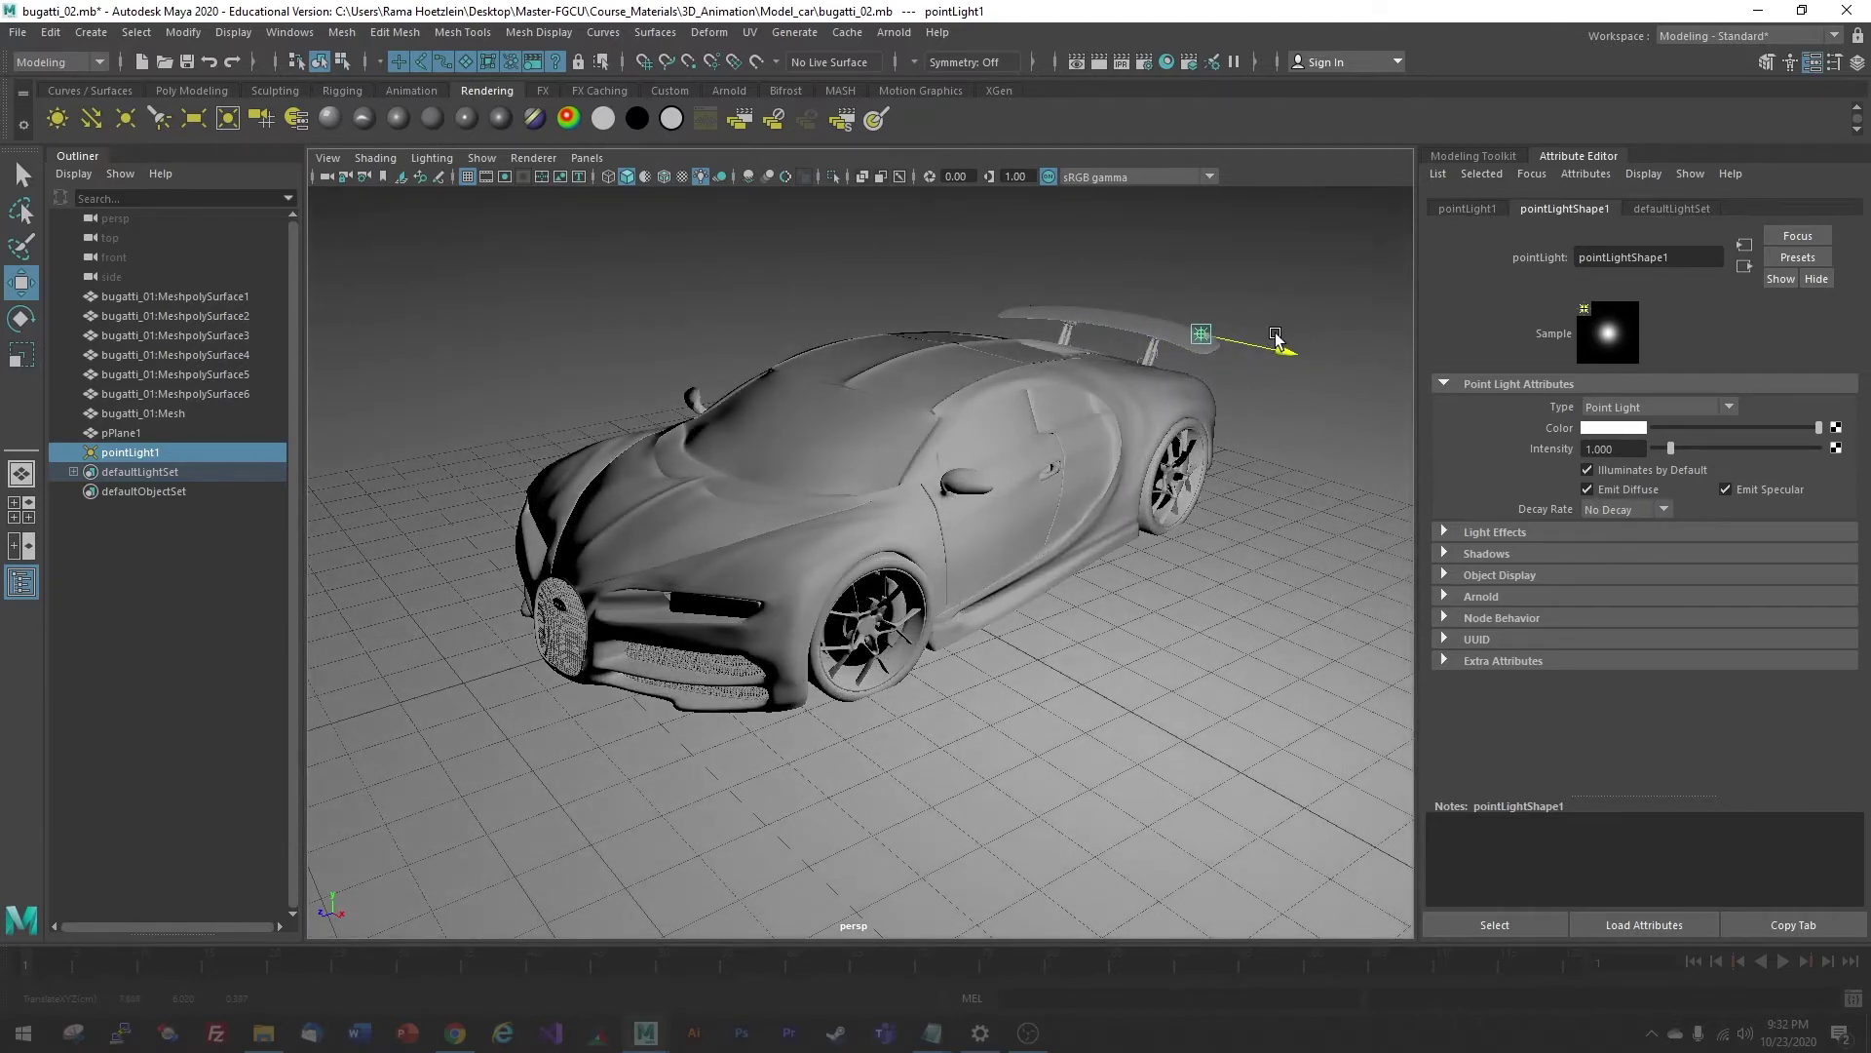
pyautogui.moveTo(1276, 337)
pyautogui.keyDown('alt'); pyautogui.mouseDown()
pyautogui.moveTo(1132, 400)
pyautogui.moveTo(1317, 416)
pyautogui.mouseUp(); pyautogui.keyUp('alt')
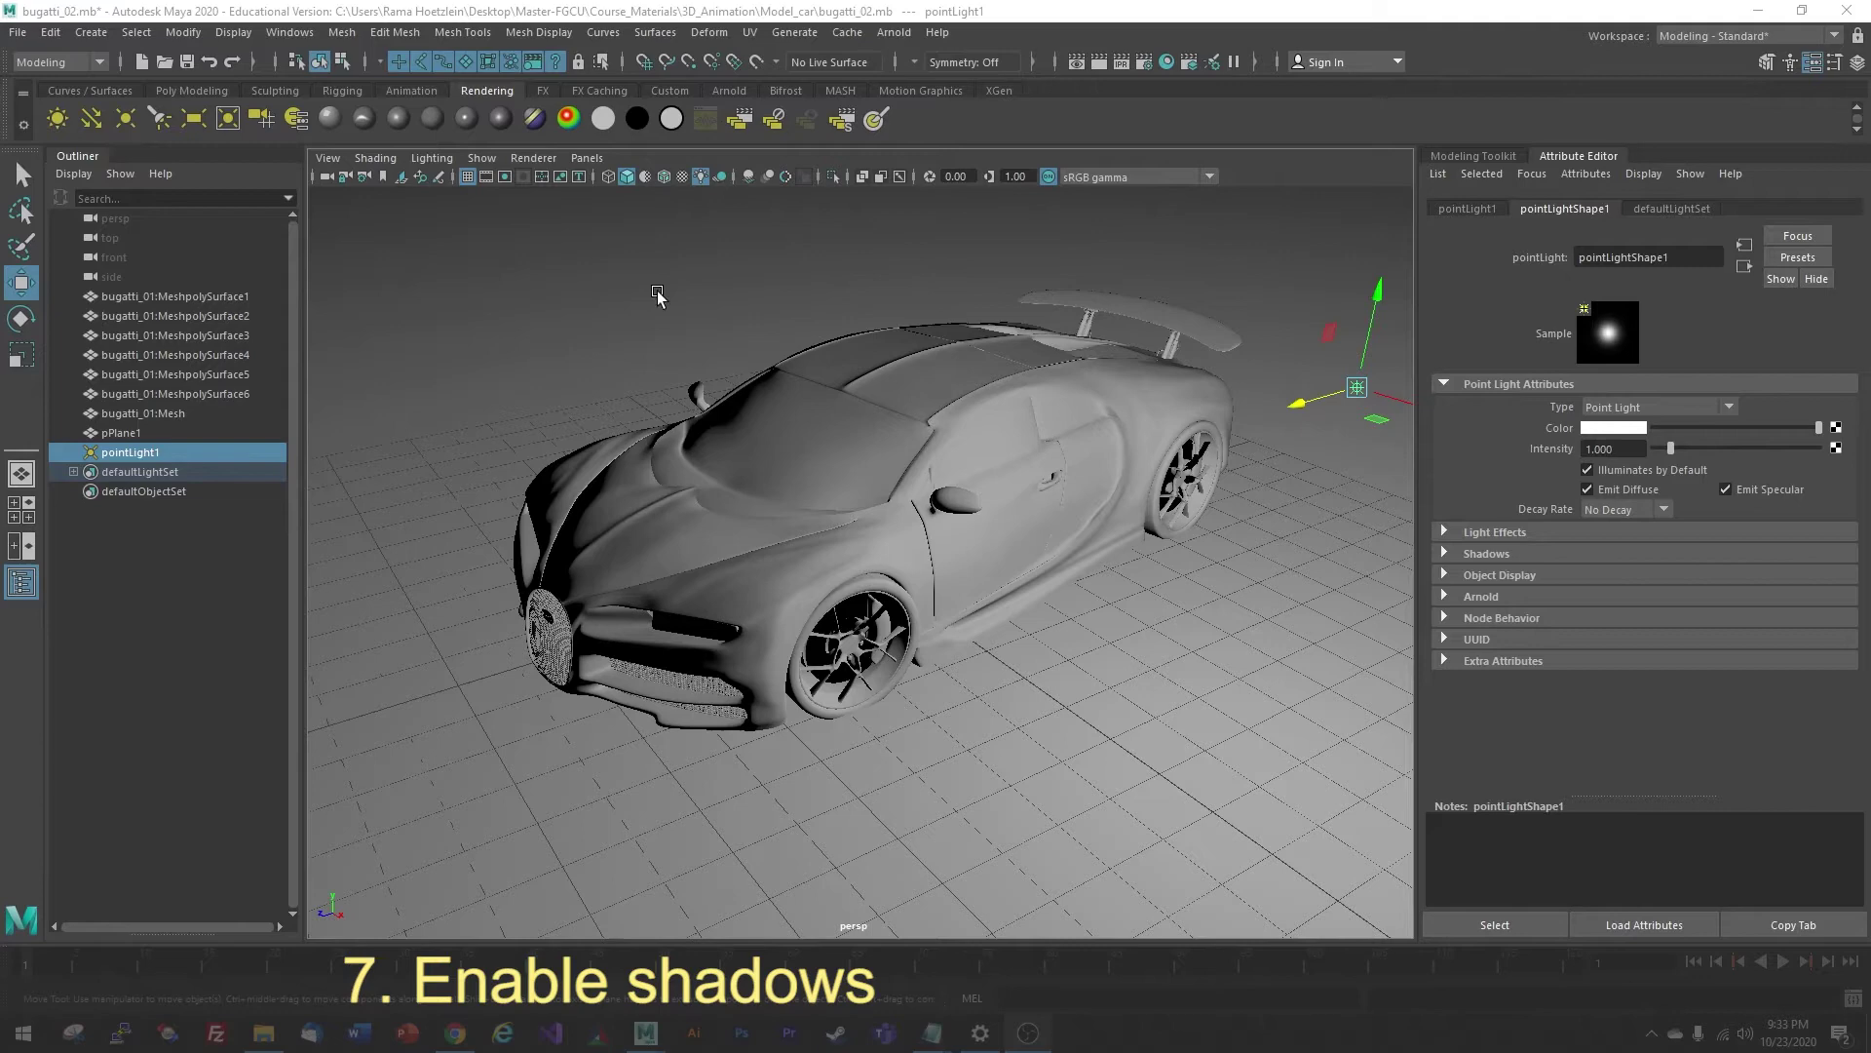
# Enable shadows in the viewport lighting
pyautogui.keyDown('alt'); pyautogui.moveTo(803, 355); pyautogui.dragTo(852, 431); pyautogui.keyUp('alt')
pyautogui.scroll(-3, 852, 425)
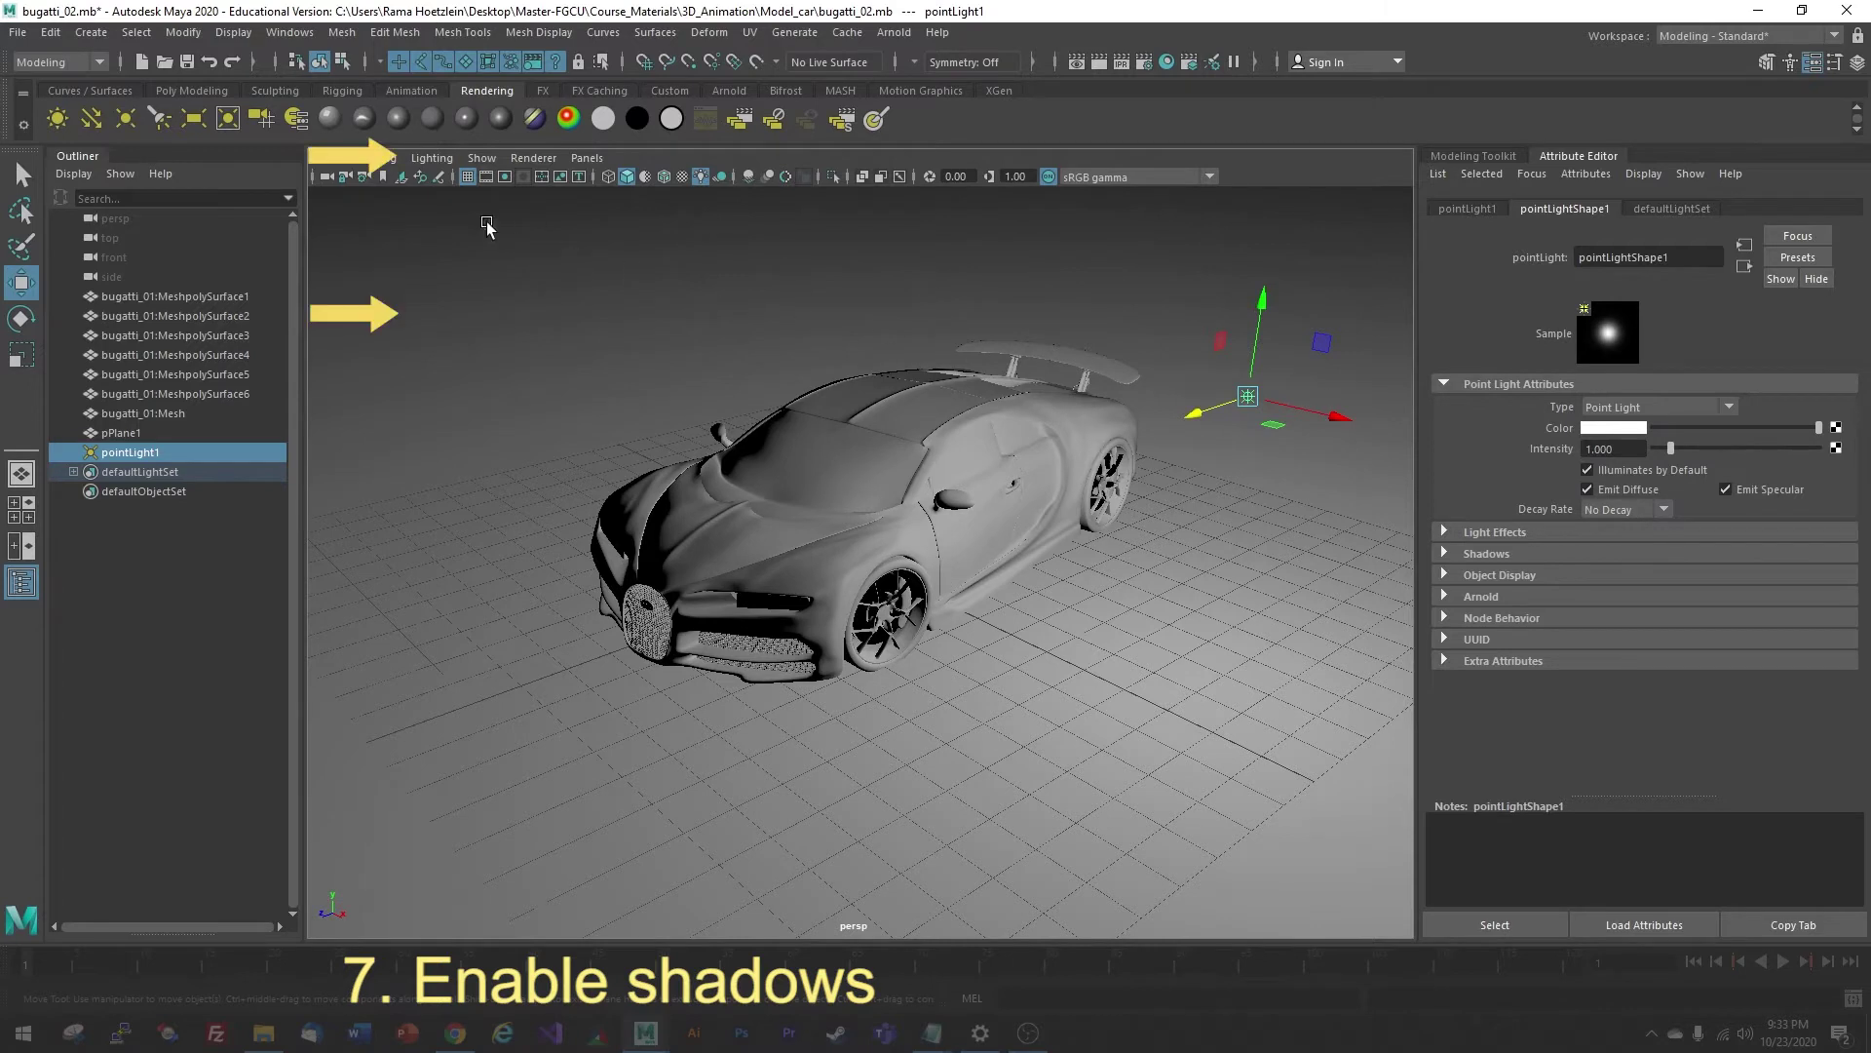
pyautogui.click(380, 159)
pyautogui.moveTo(429, 159)
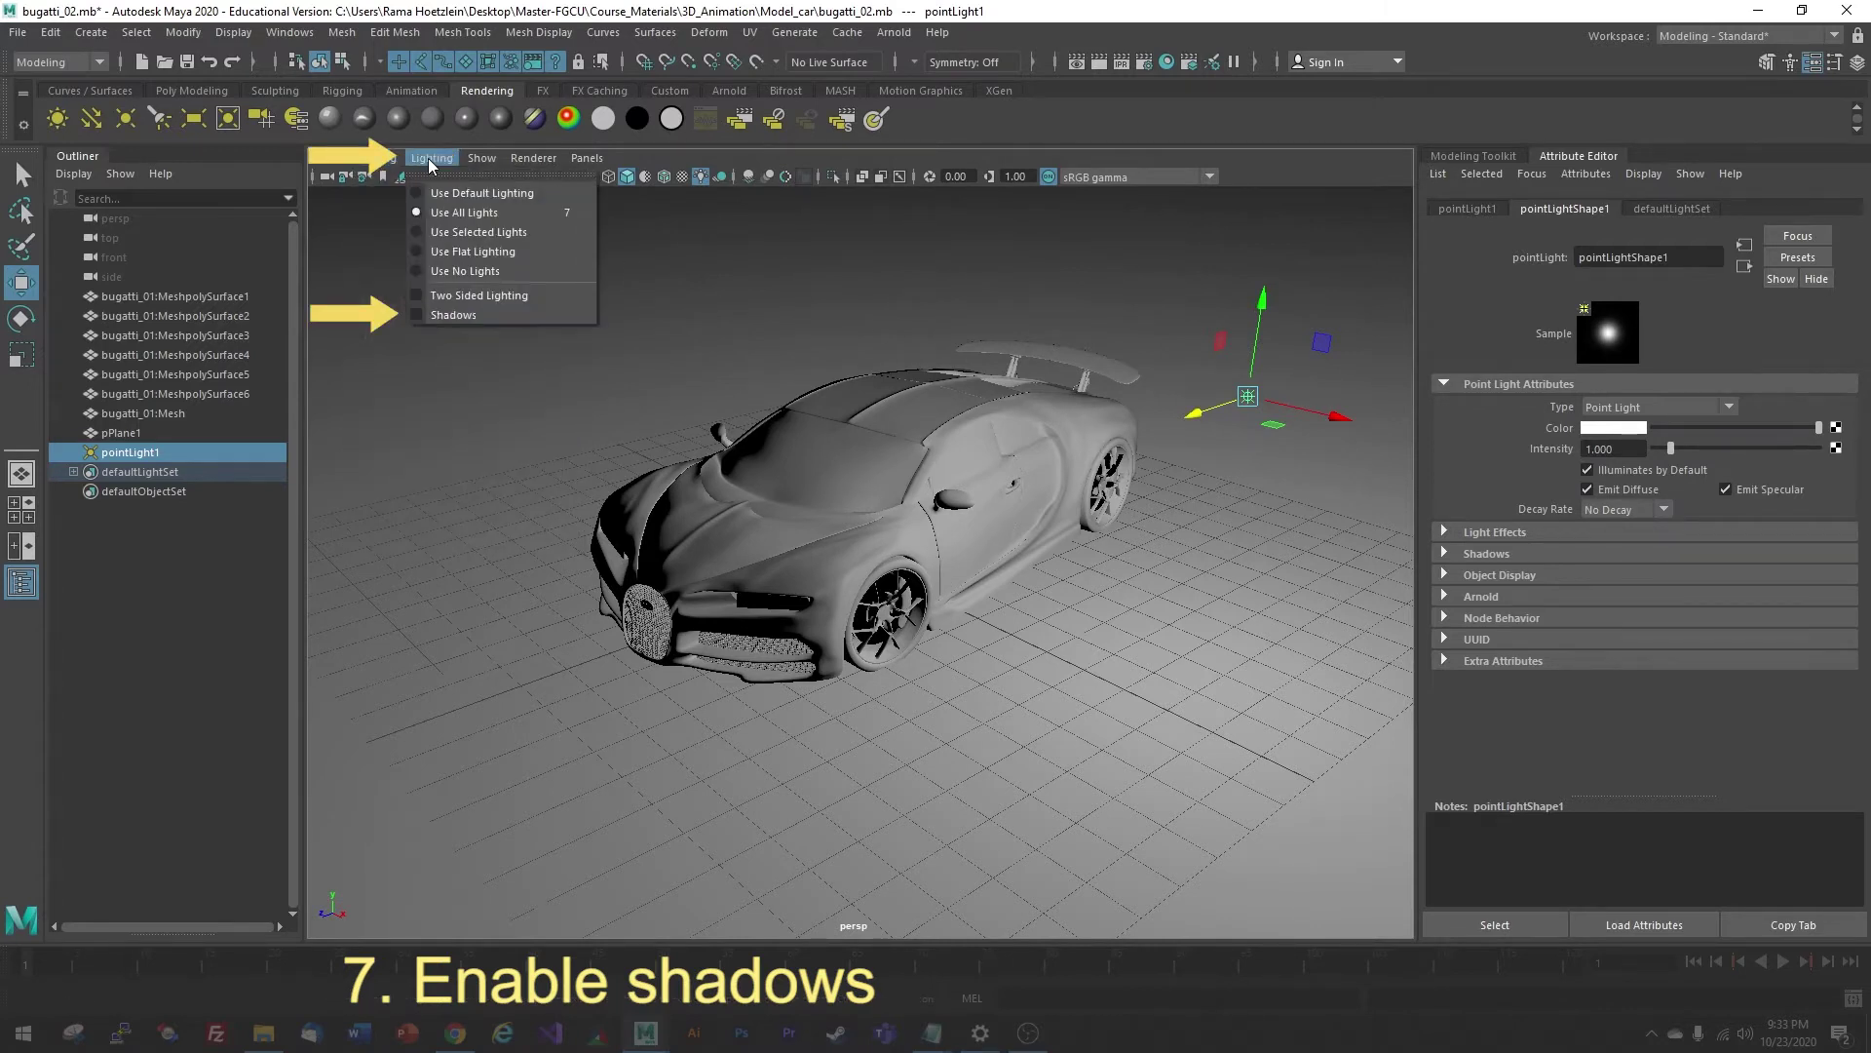
pyautogui.click(417, 313)
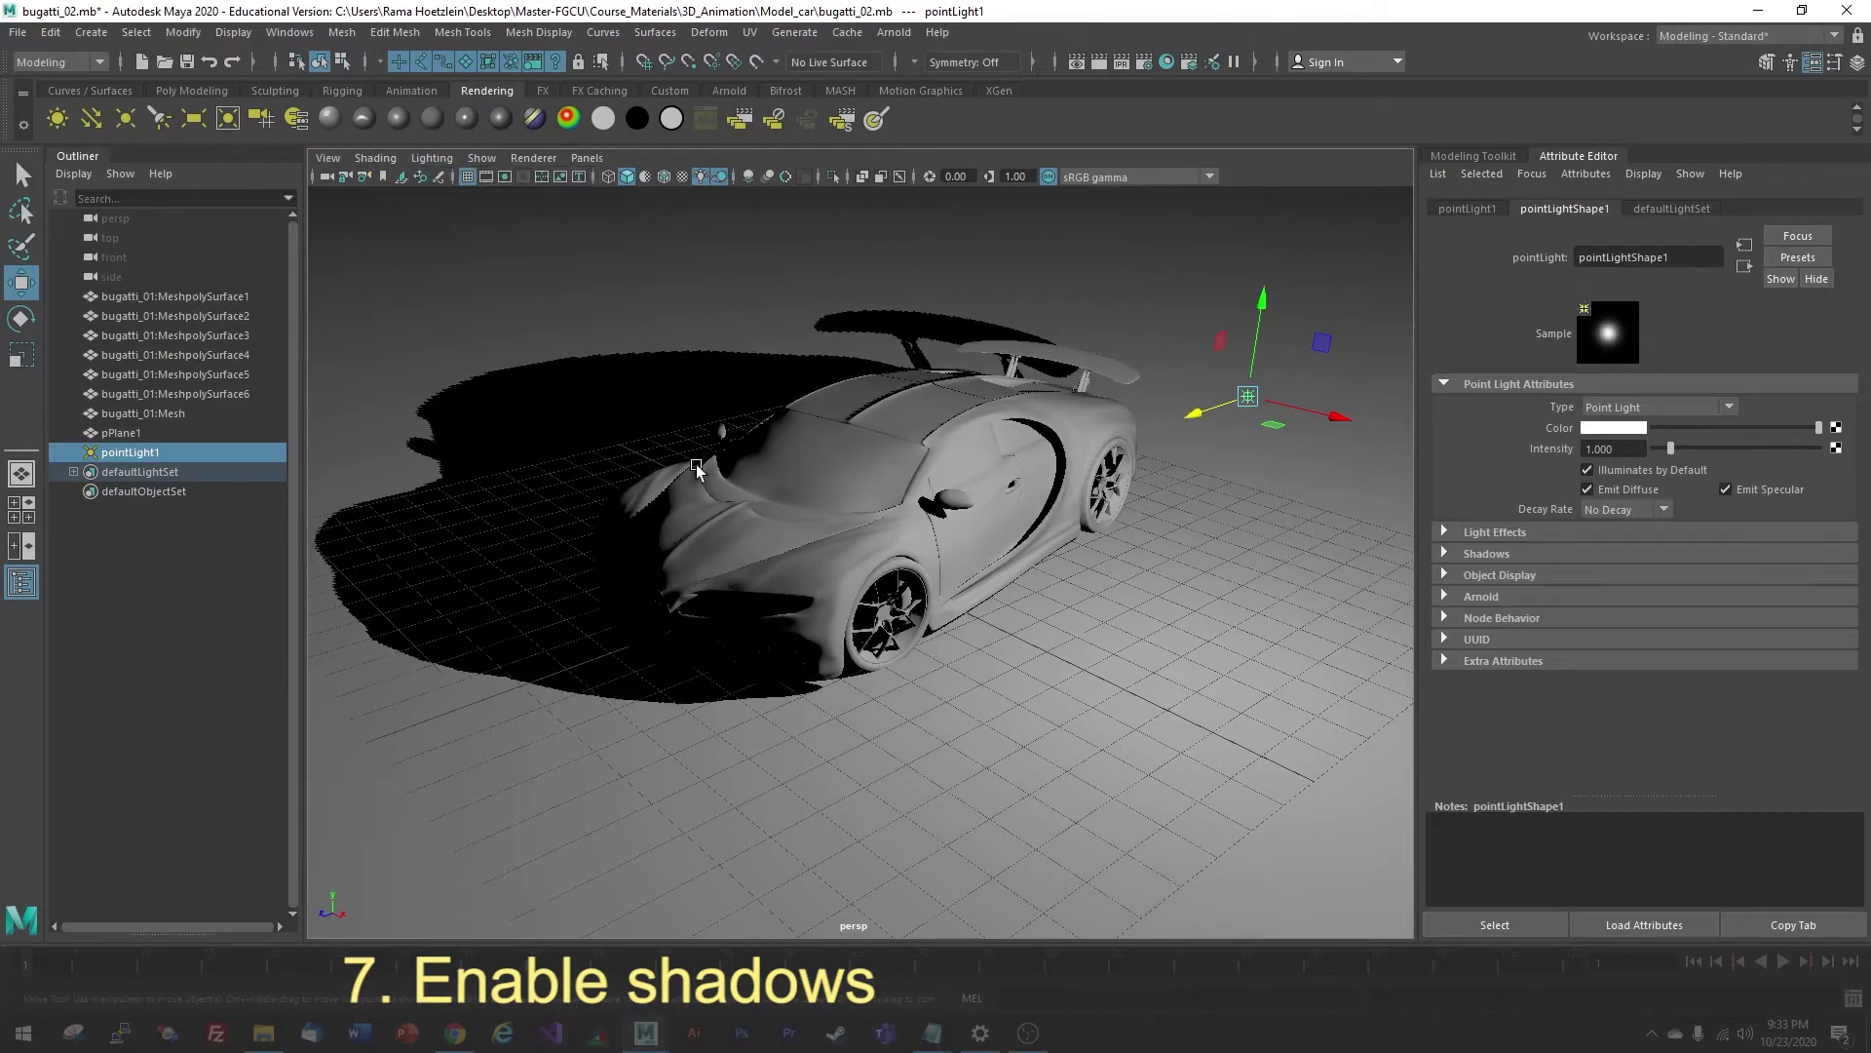
# Reposition the first point light higher above the ground beside the car to shorten the cast shadow
pyautogui.keyDown('alt'); pyautogui.moveTo(888, 377); pyautogui.dragTo(816, 466); pyautogui.keyUp('alt')
pyautogui.moveTo(1240, 355); pyautogui.dragTo(1315, 293)
pyautogui.moveTo(1250, 416); pyautogui.dragTo(635, 477)
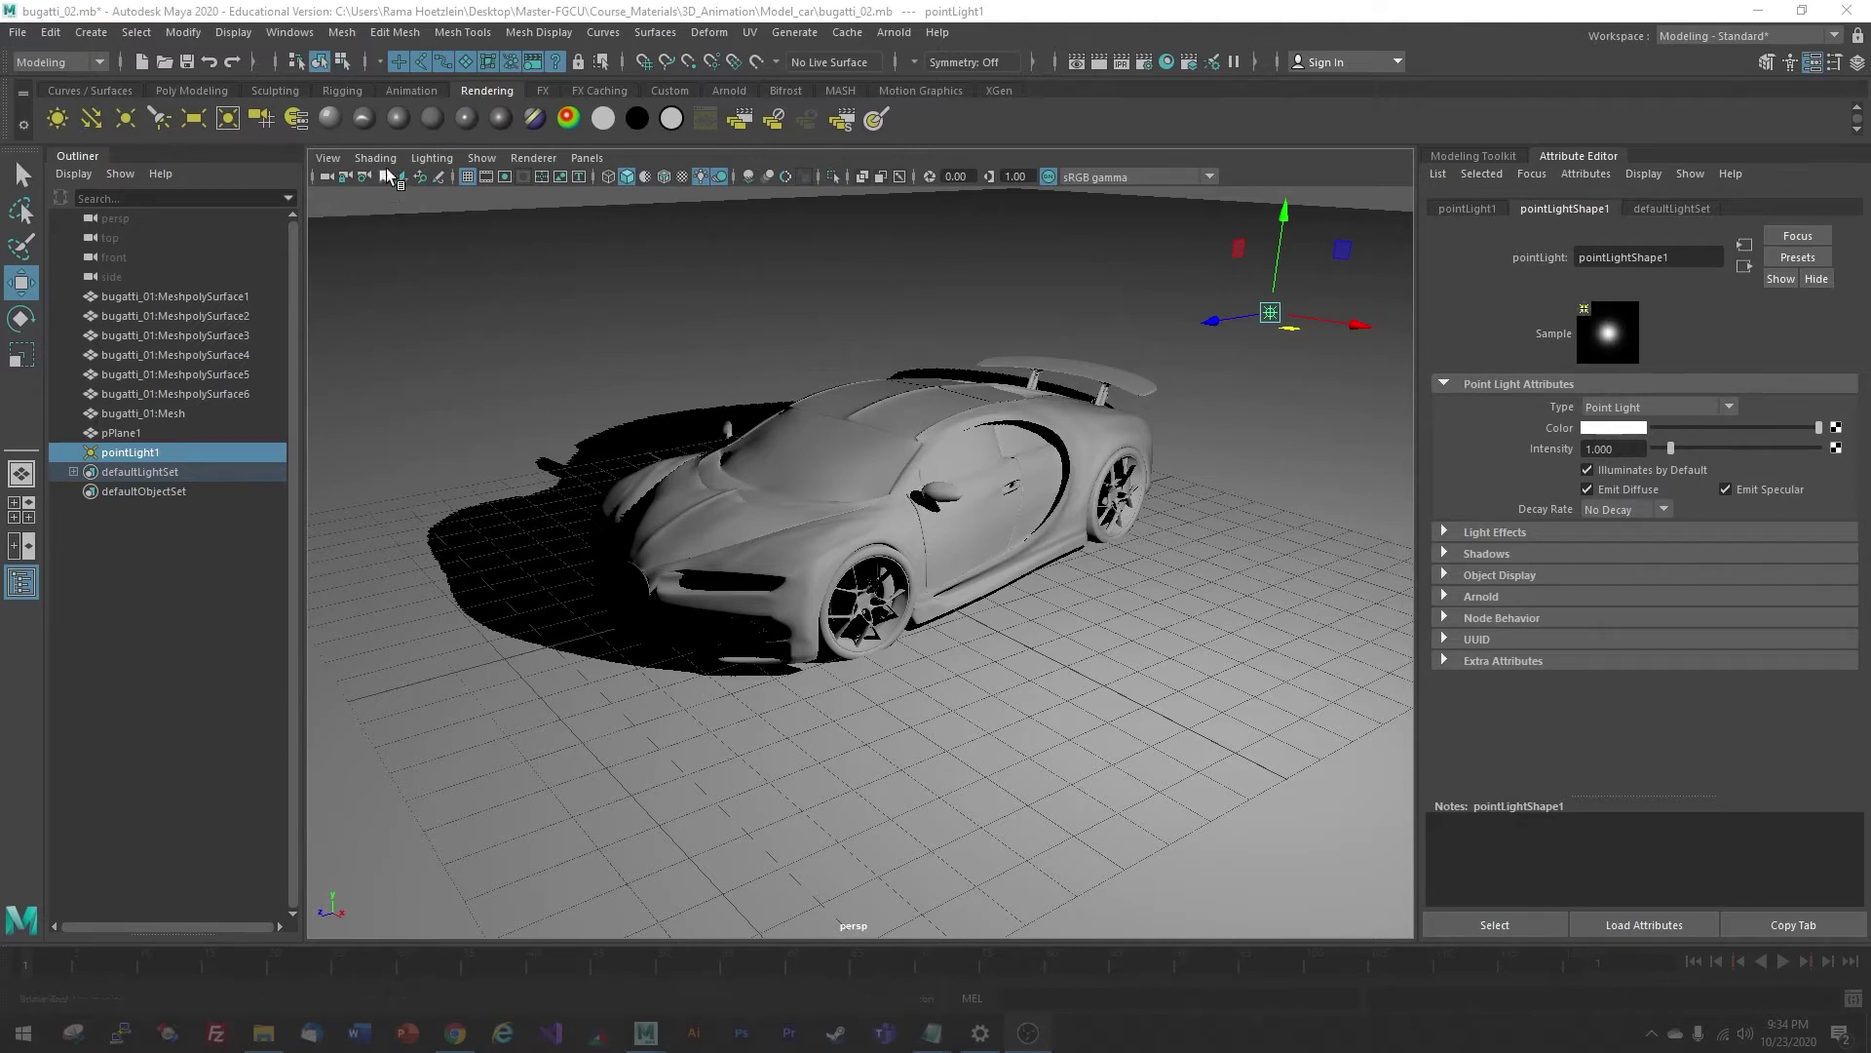
# Add a second point light and place it raised near the car's front, on the side opposite the first light
pyautogui.click(126, 118)
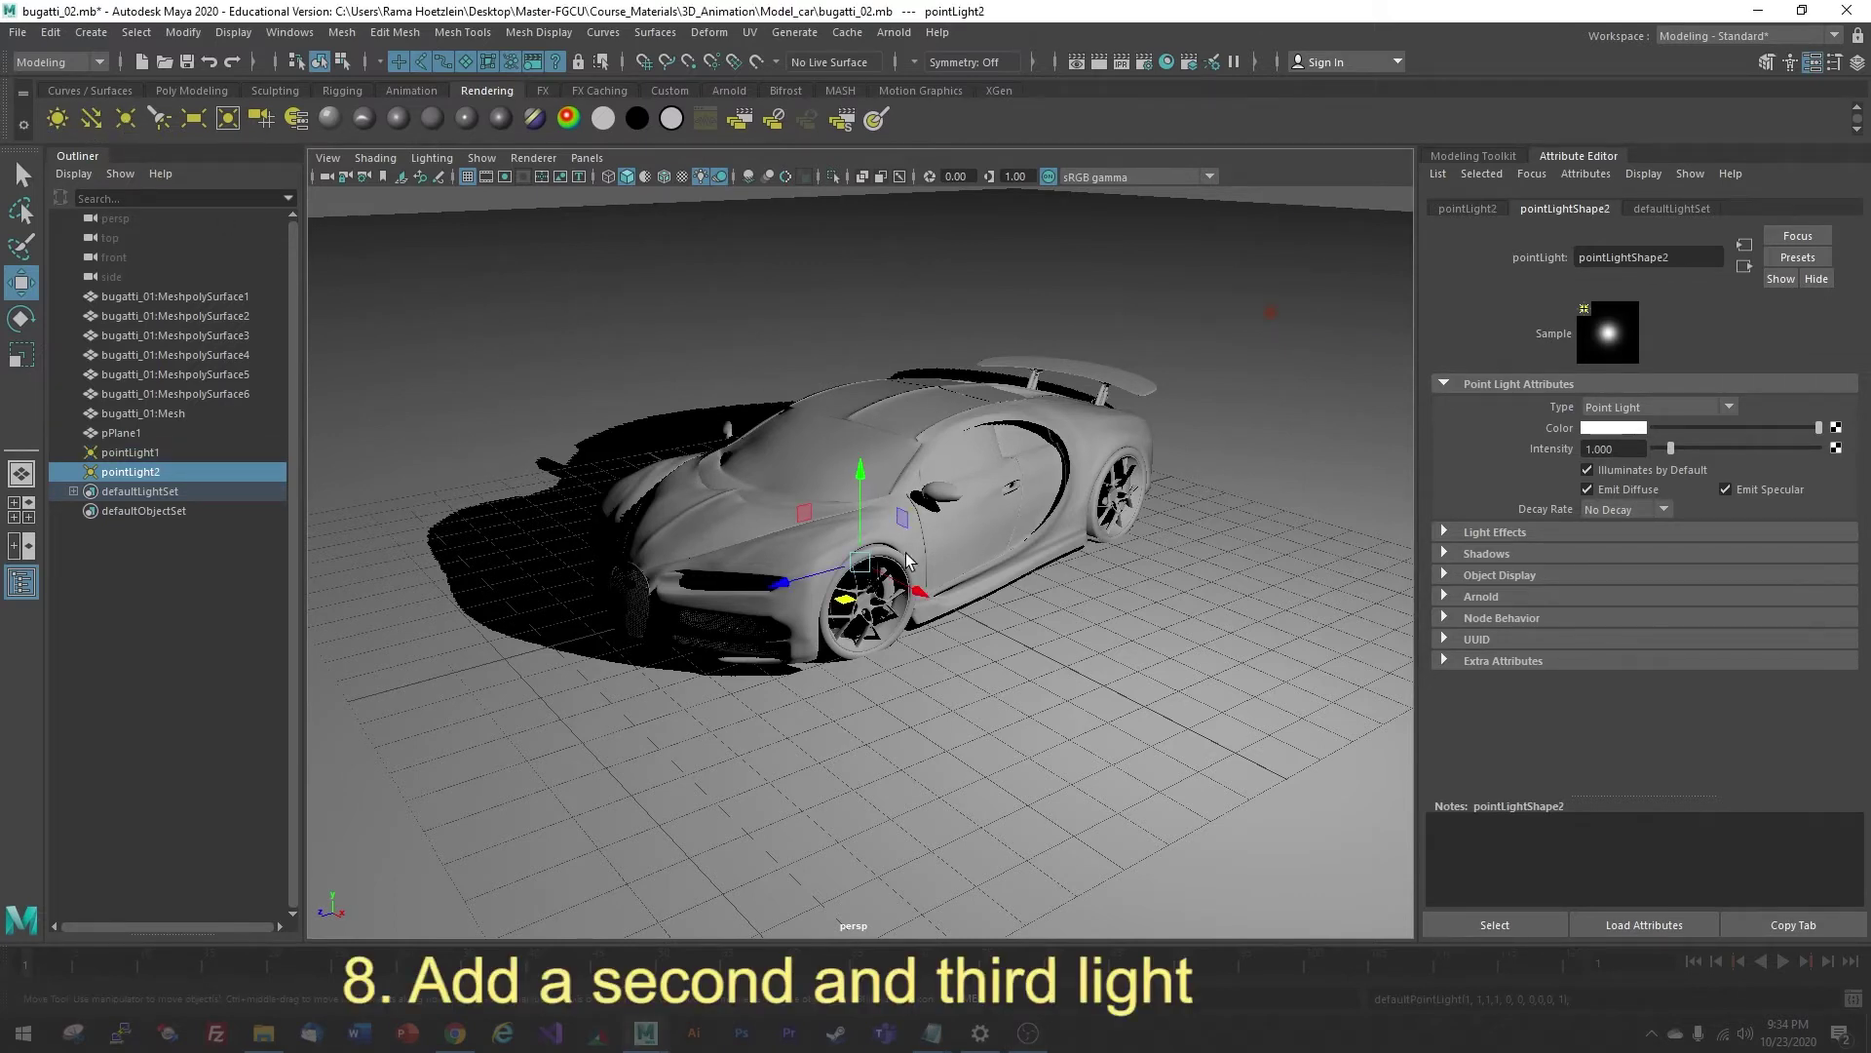
pyautogui.moveTo(907, 589)
pyautogui.keyDown('alt'); pyautogui.mouseDown()
pyautogui.moveTo(1051, 548)
pyautogui.moveTo(1014, 623)
pyautogui.moveTo(1156, 687)
pyautogui.moveTo(1024, 704)
pyautogui.moveTo(780, 785)
pyautogui.moveTo(687, 838)
pyautogui.mouseUp(); pyautogui.keyUp('alt')
pyautogui.moveTo(732, 759); pyautogui.dragTo(646, 422)
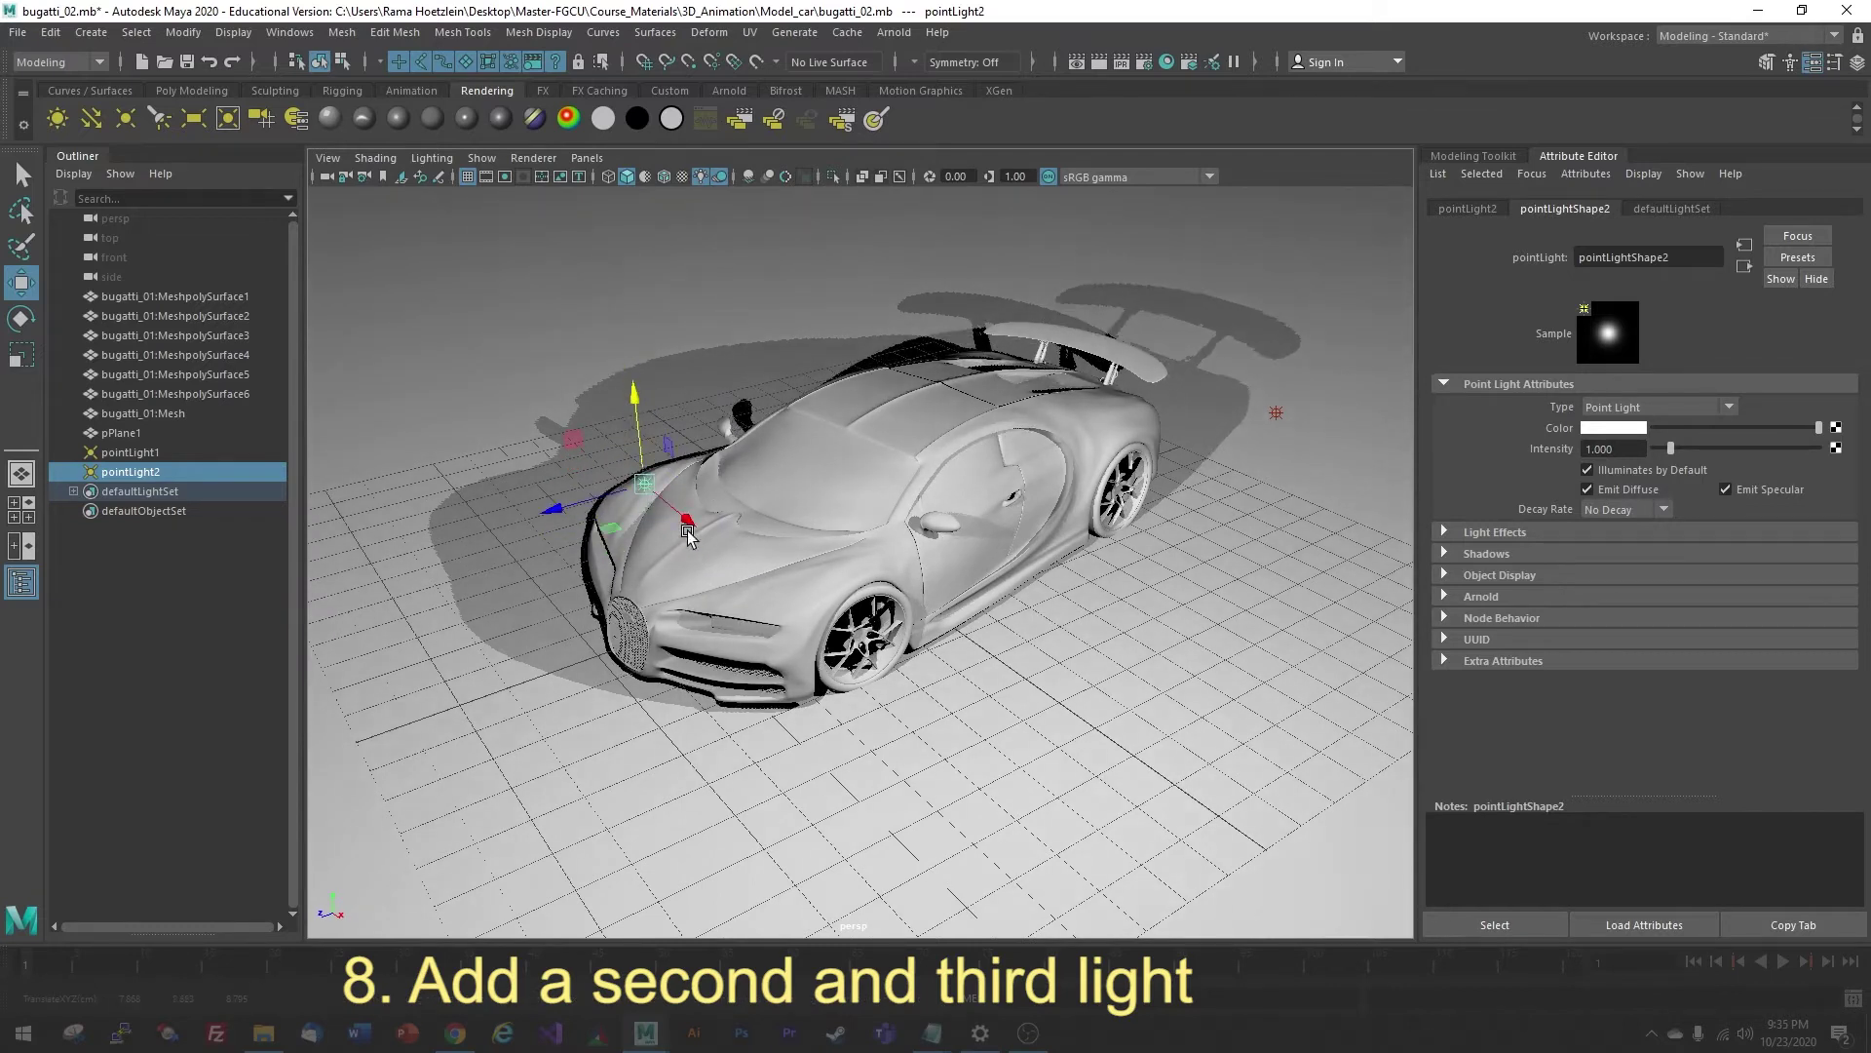
pyautogui.moveTo(684, 517); pyautogui.dragTo(988, 585)
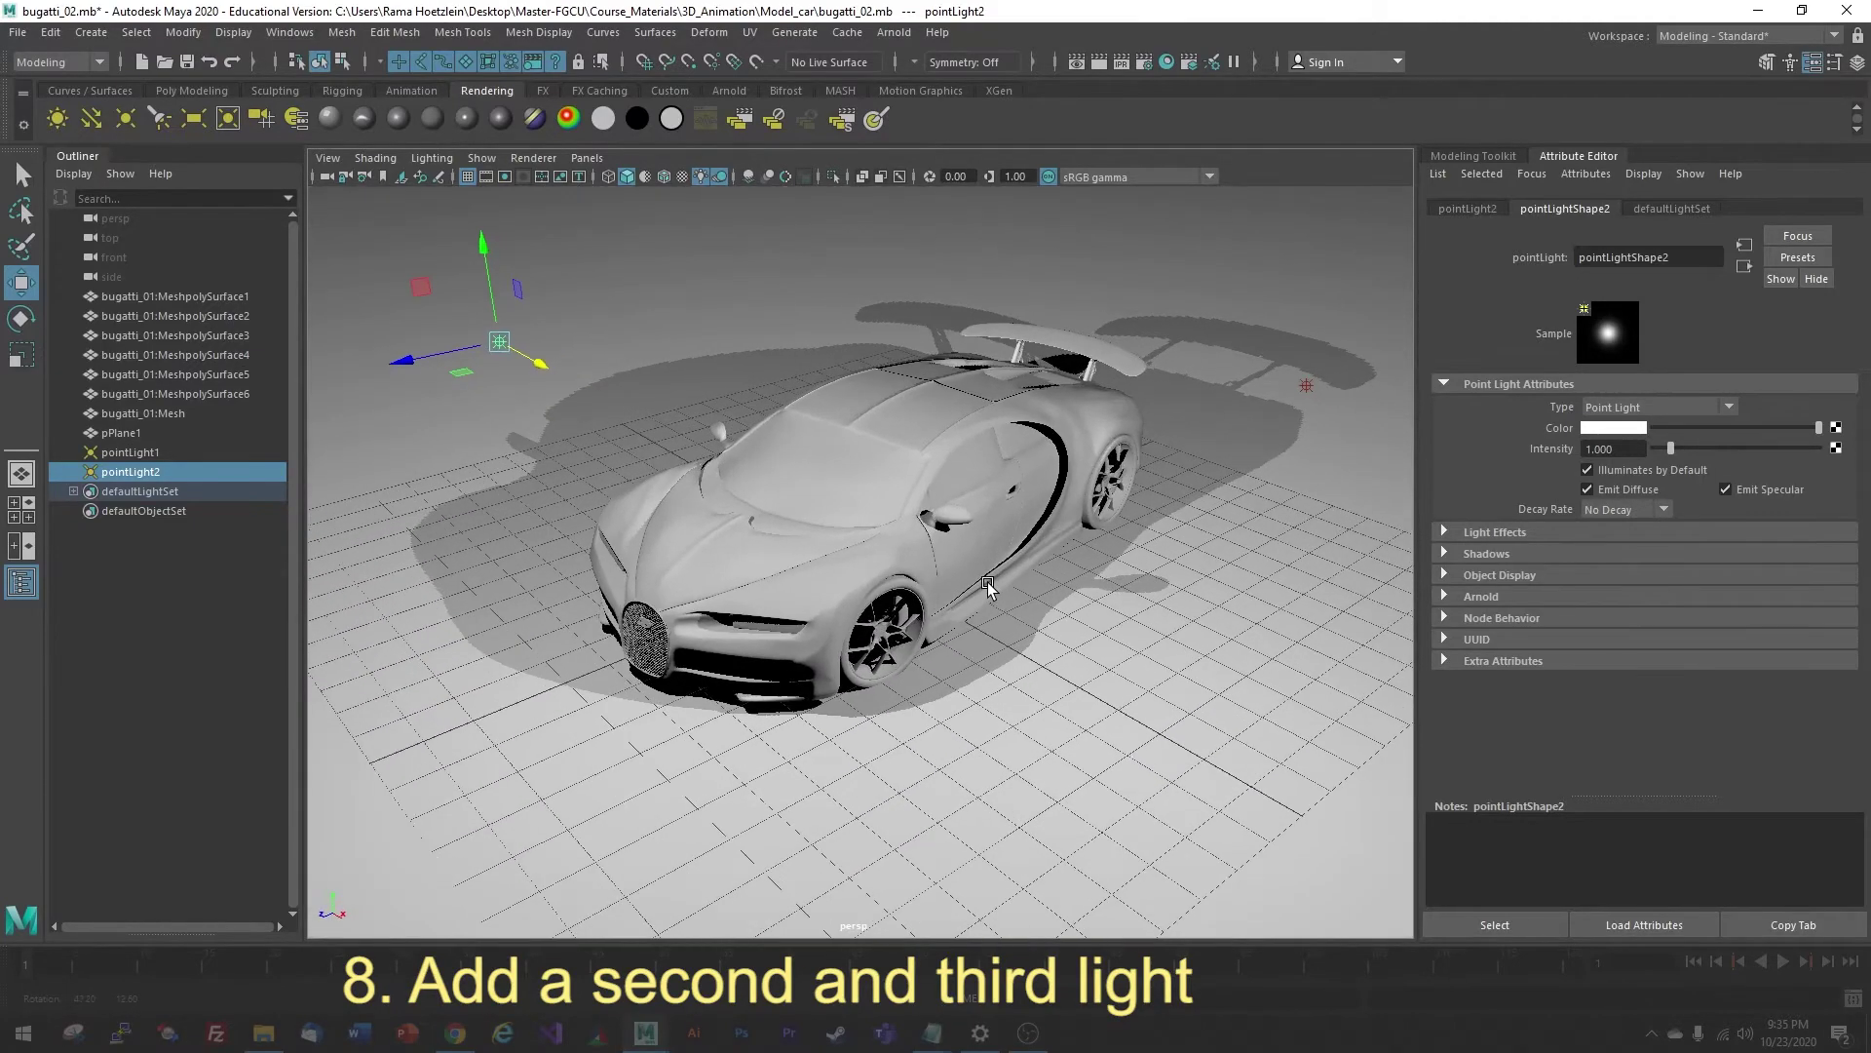
# Add a third point light and raise it high above the car, well above the other two lights
pyautogui.click(128, 119)
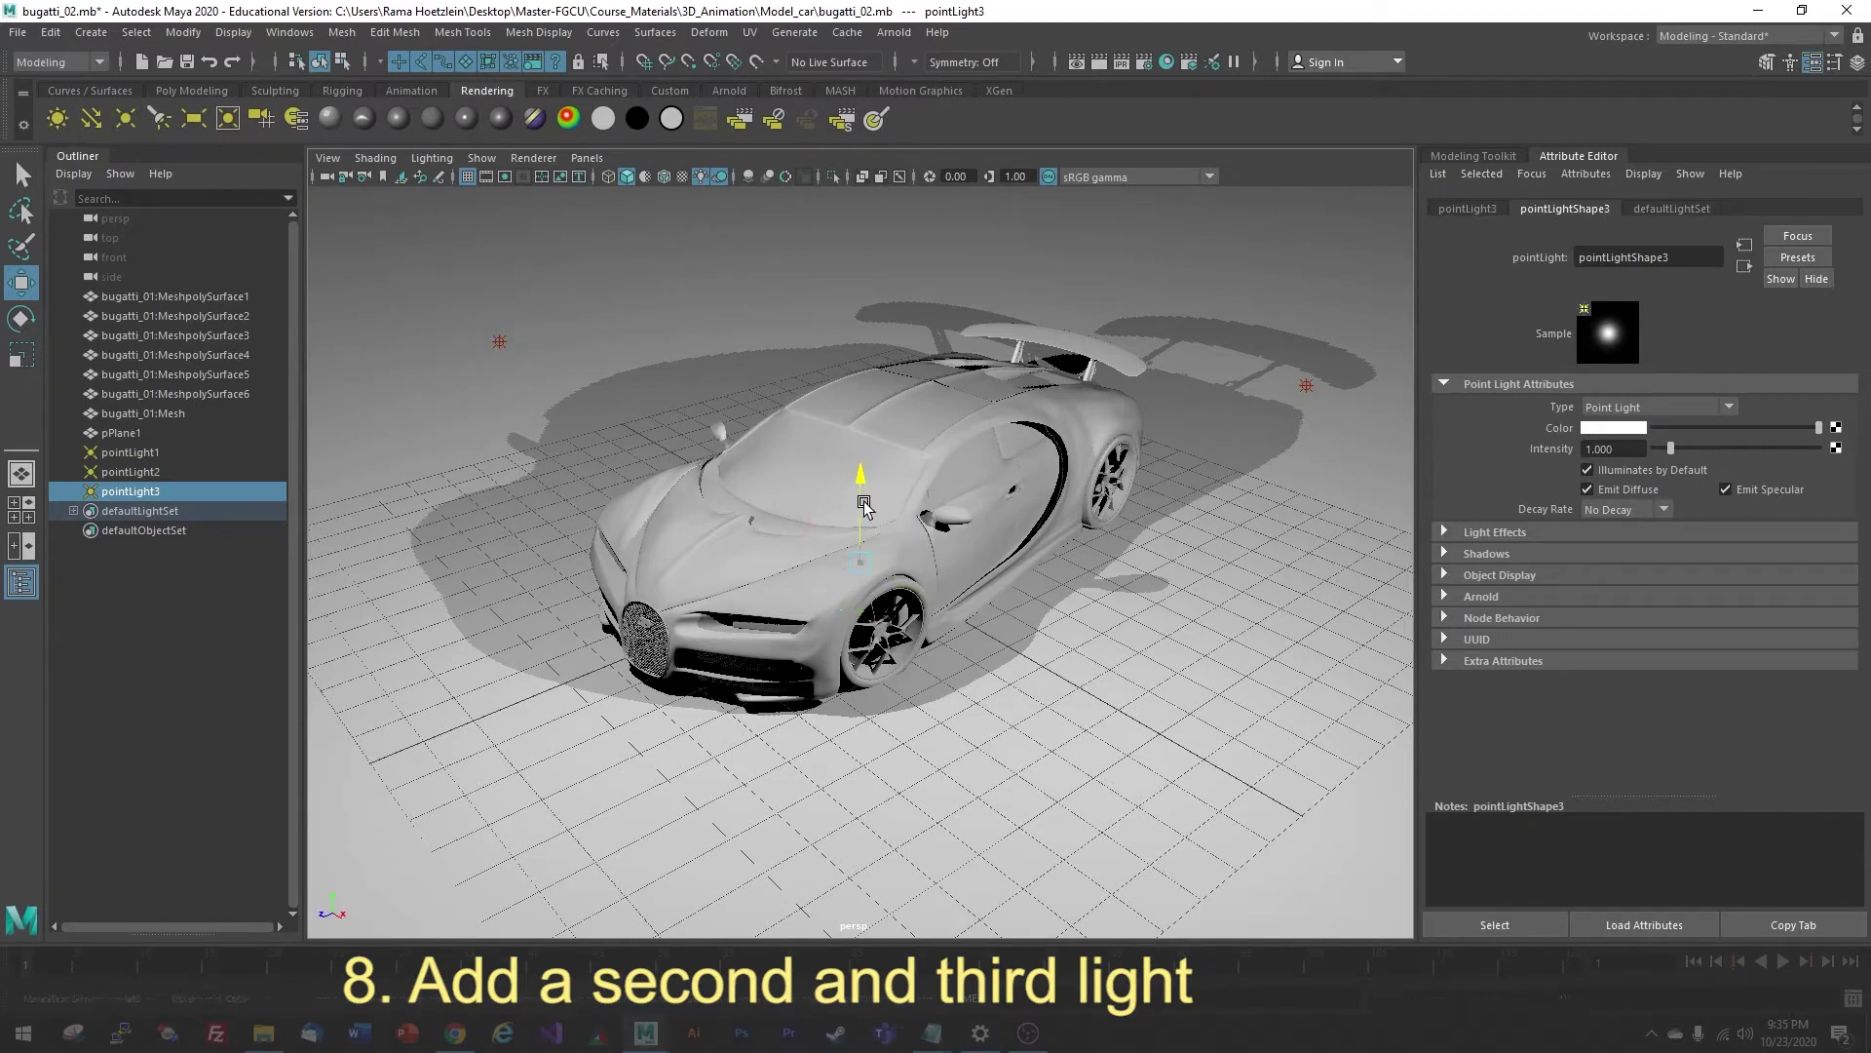
pyautogui.moveTo(864, 503); pyautogui.dragTo(913, 216)
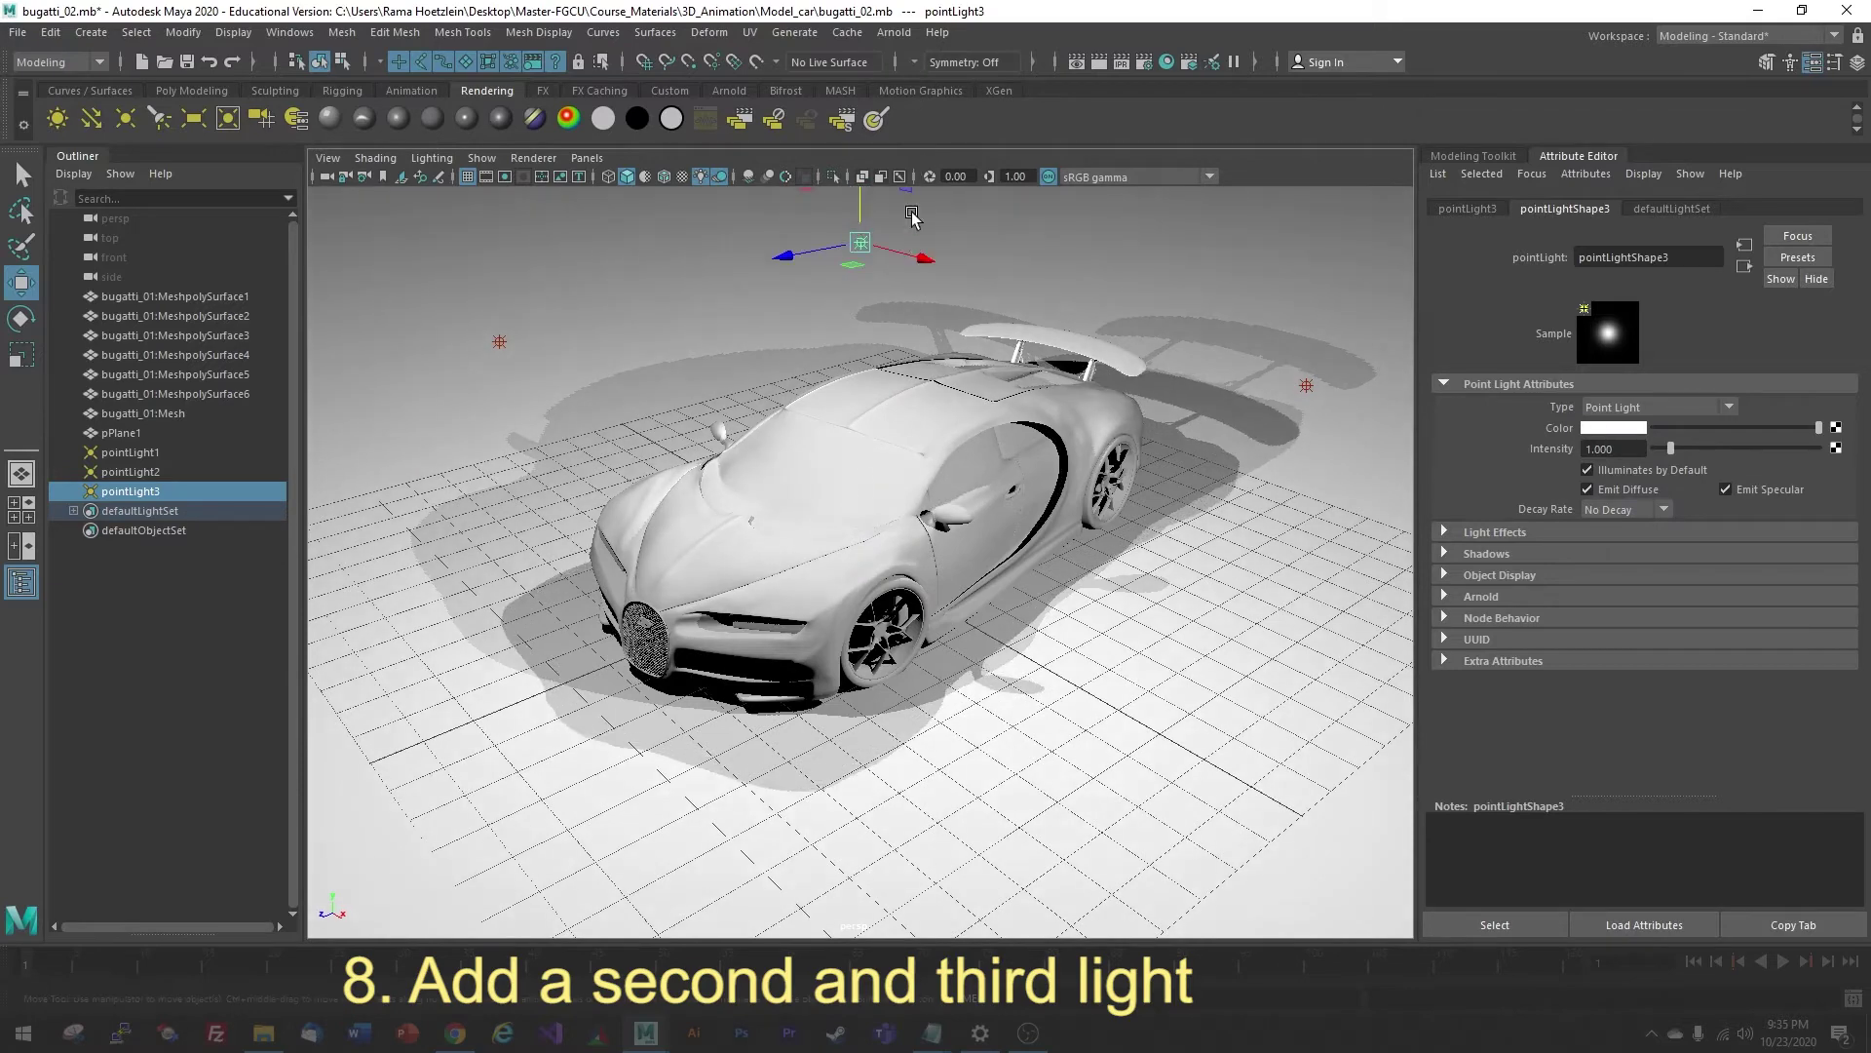
pyautogui.scroll(-3, 913, 216)
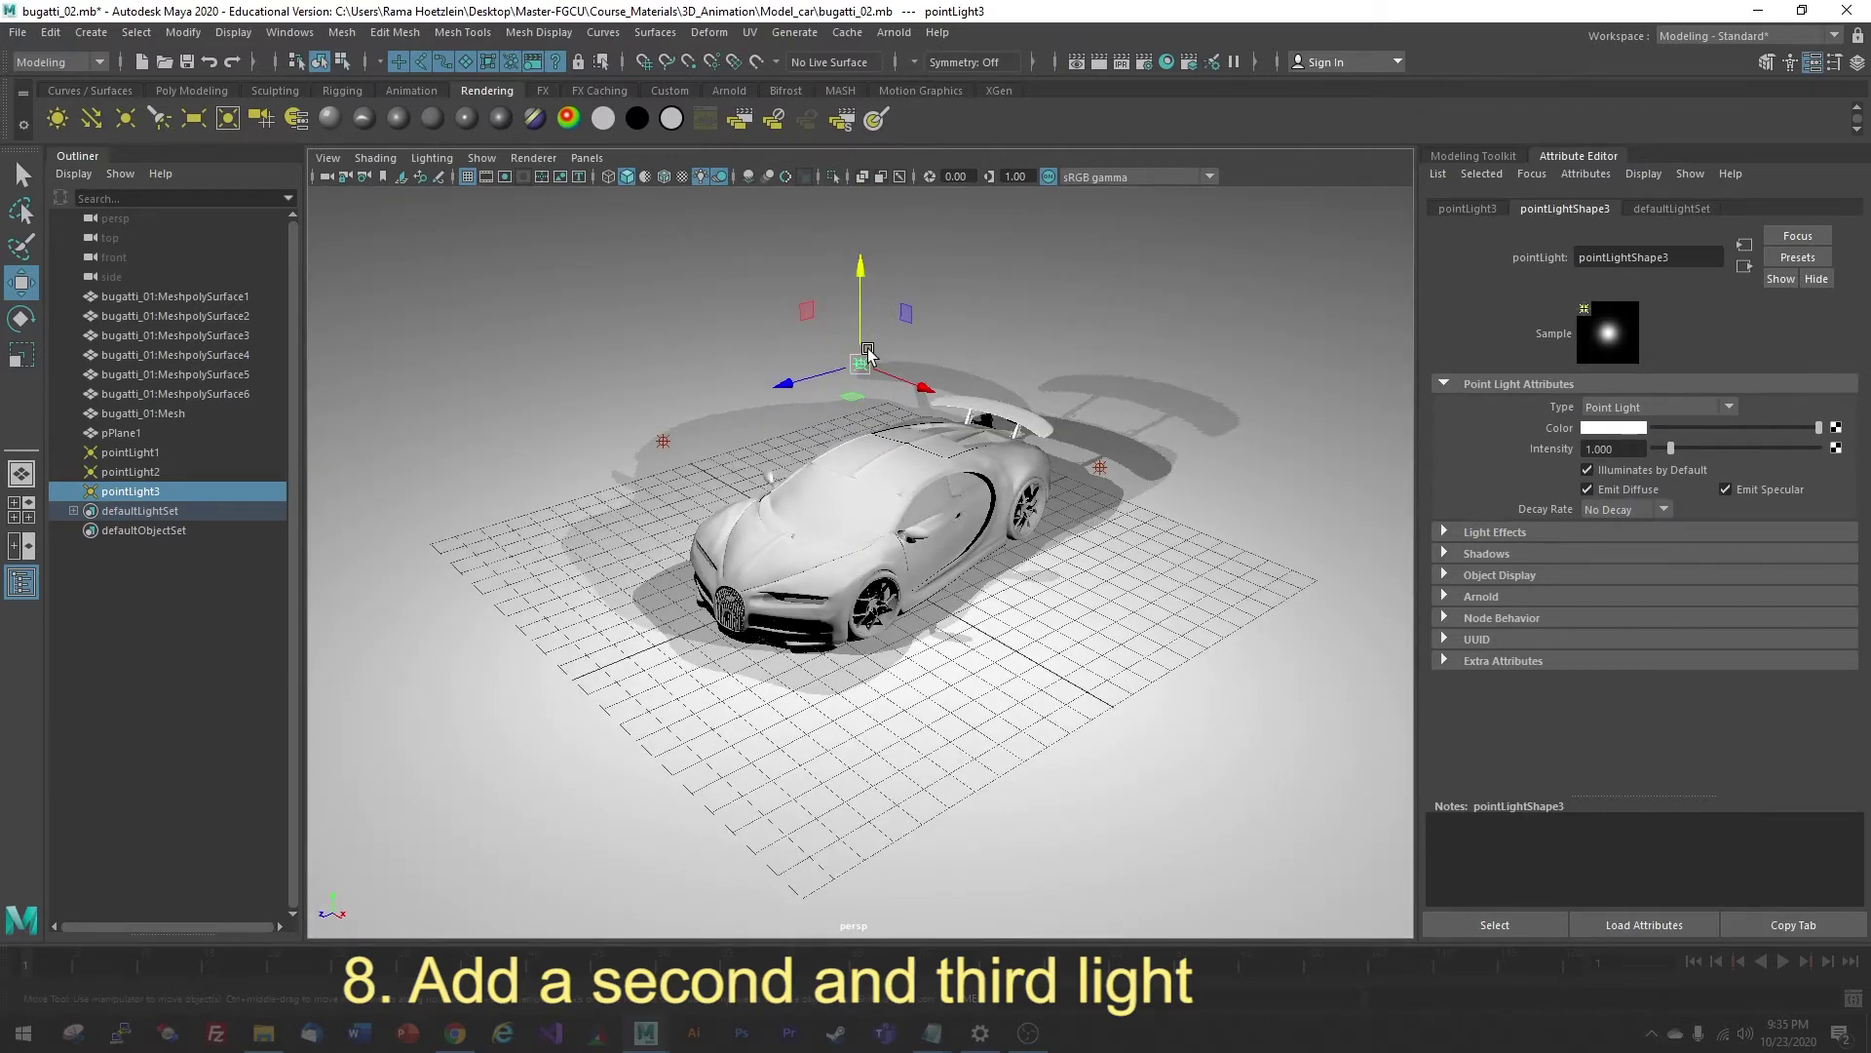
pyautogui.scroll(-2, 868, 353)
pyautogui.scroll(-1, 865, 366)
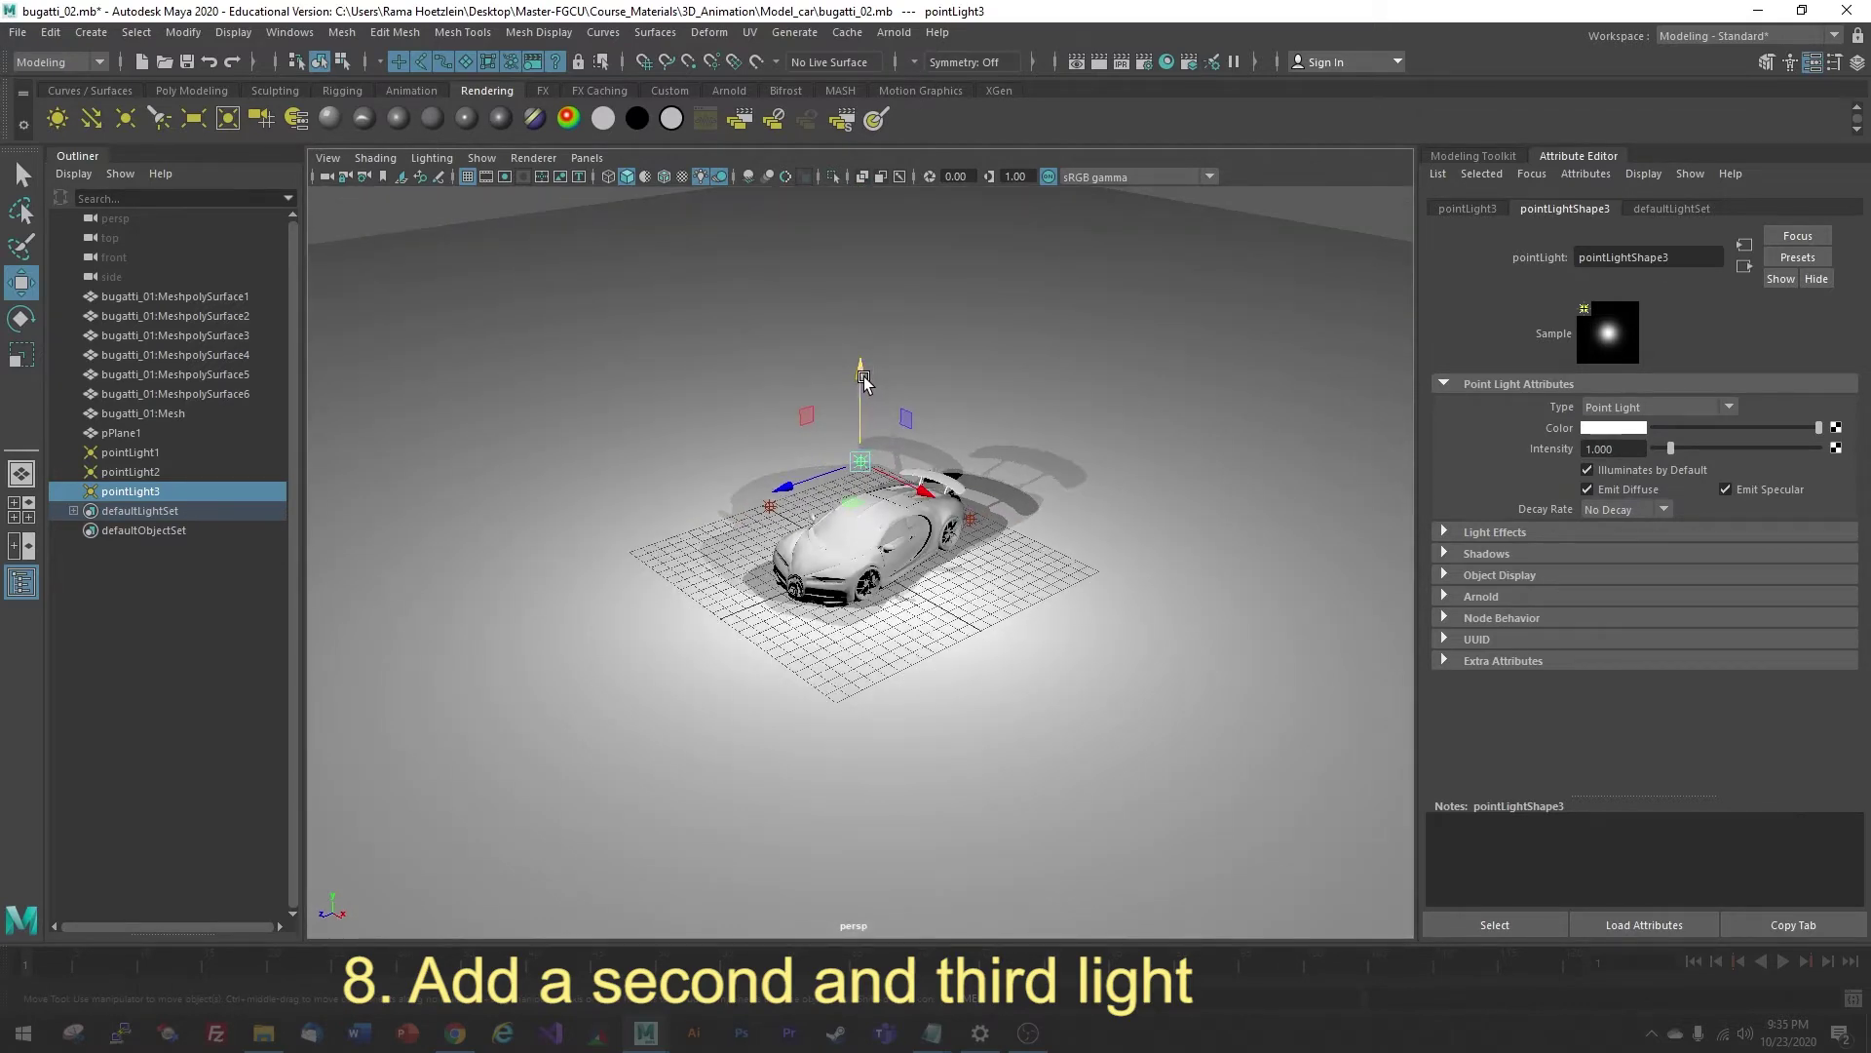
pyautogui.moveTo(863, 381); pyautogui.dragTo(881, 123)
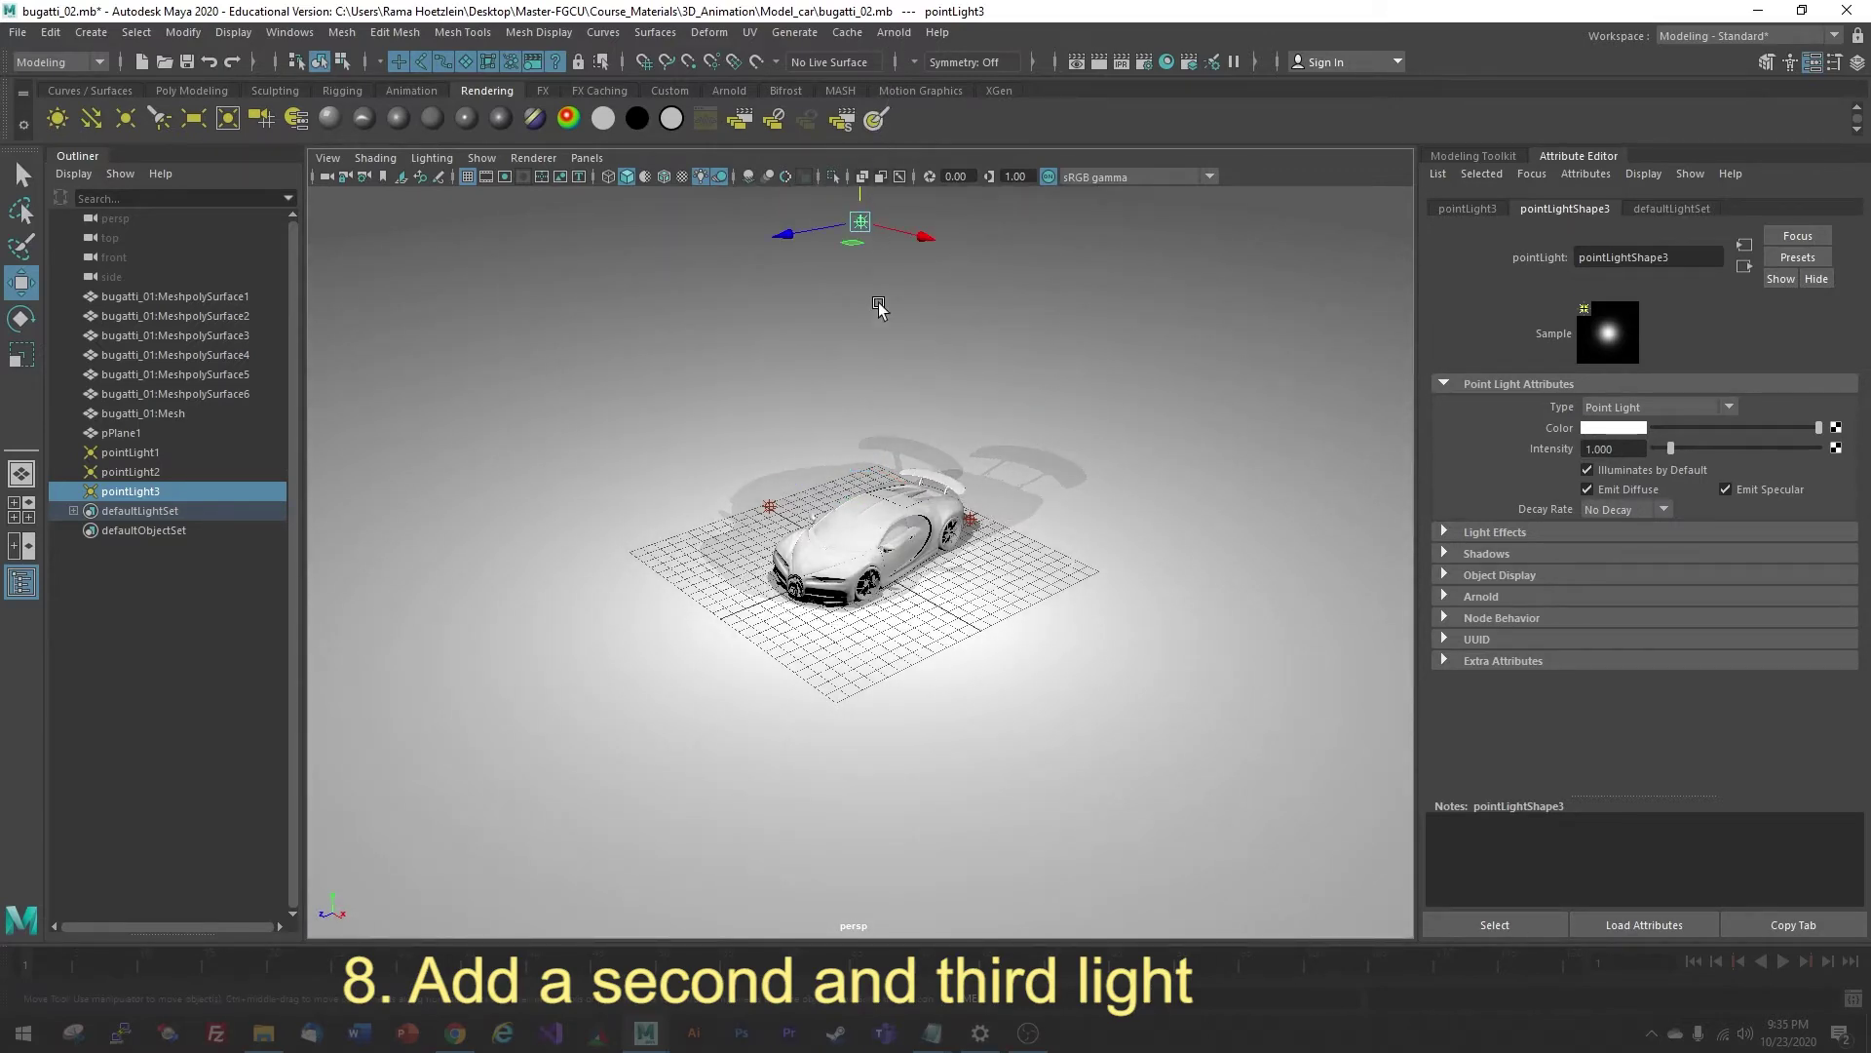
# Move the third point light along the X axis, offsetting it toward the car's door side
pyautogui.scroll(10, 894, 386)
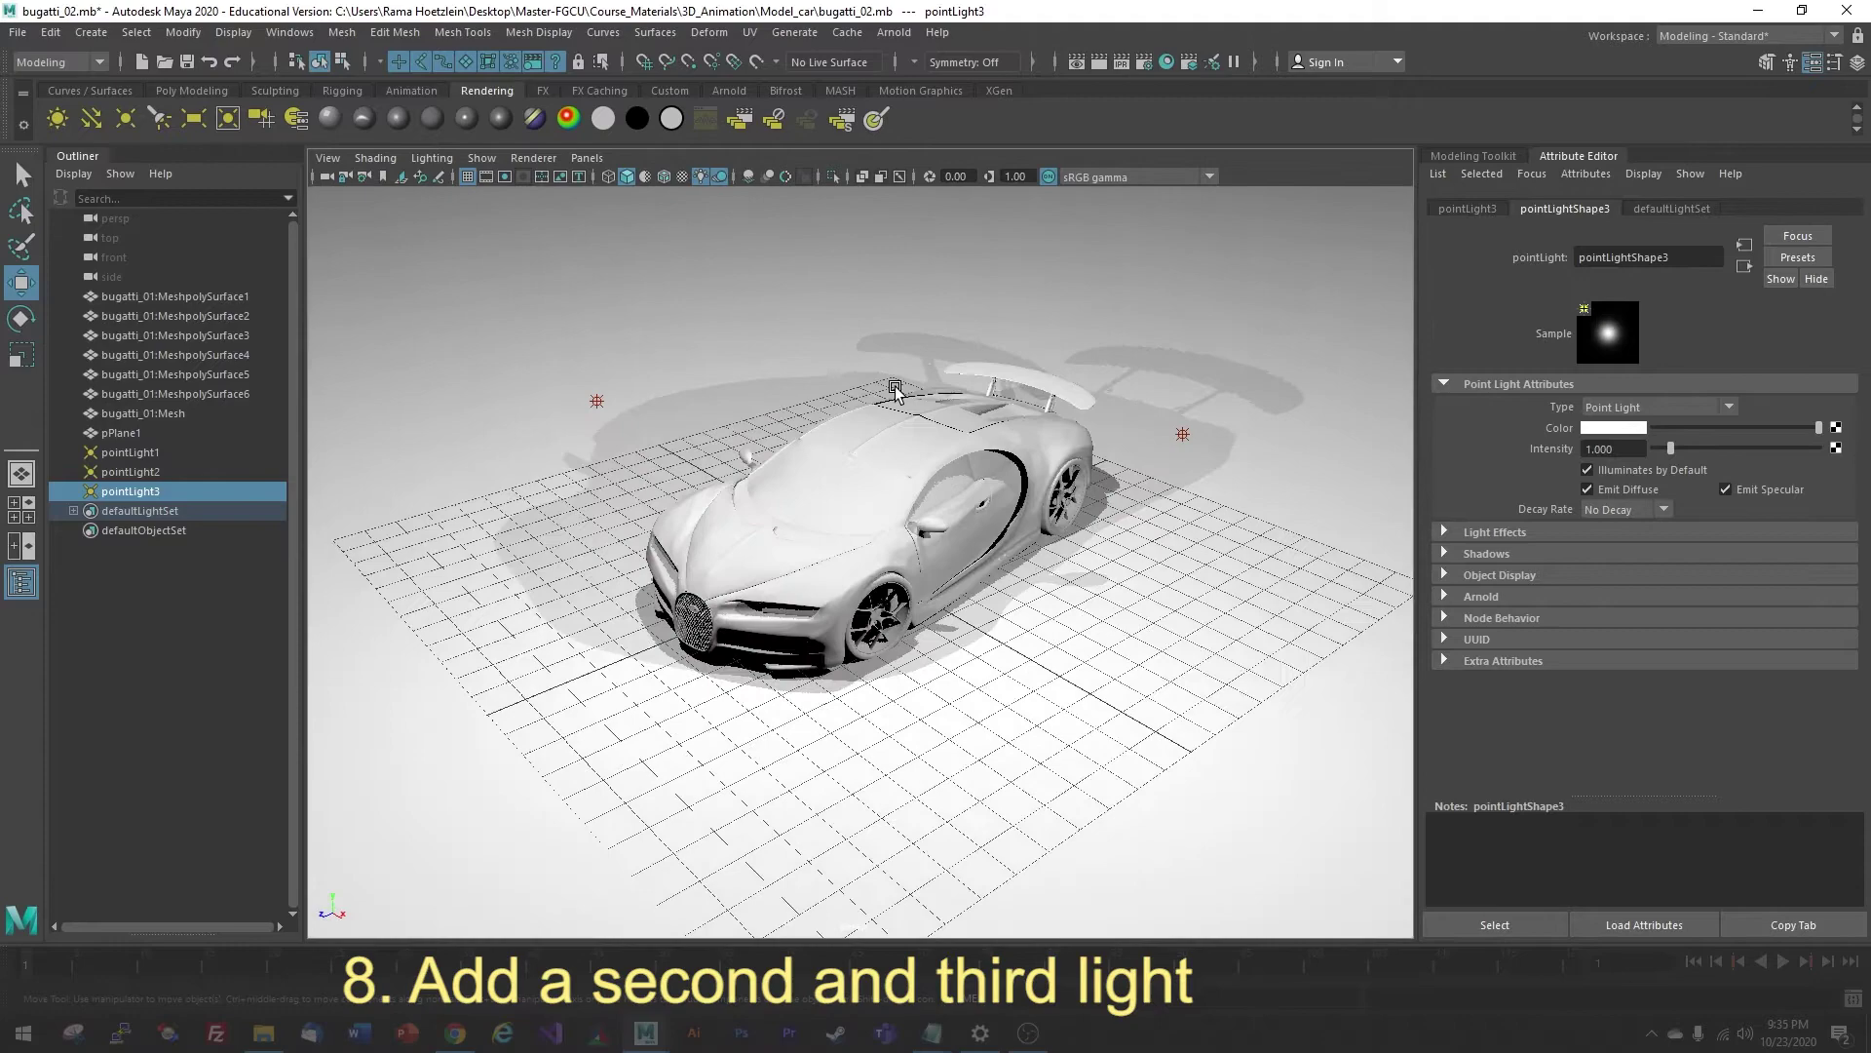
pyautogui.scroll(-5, 894, 386)
pyautogui.scroll(-5, 895, 388)
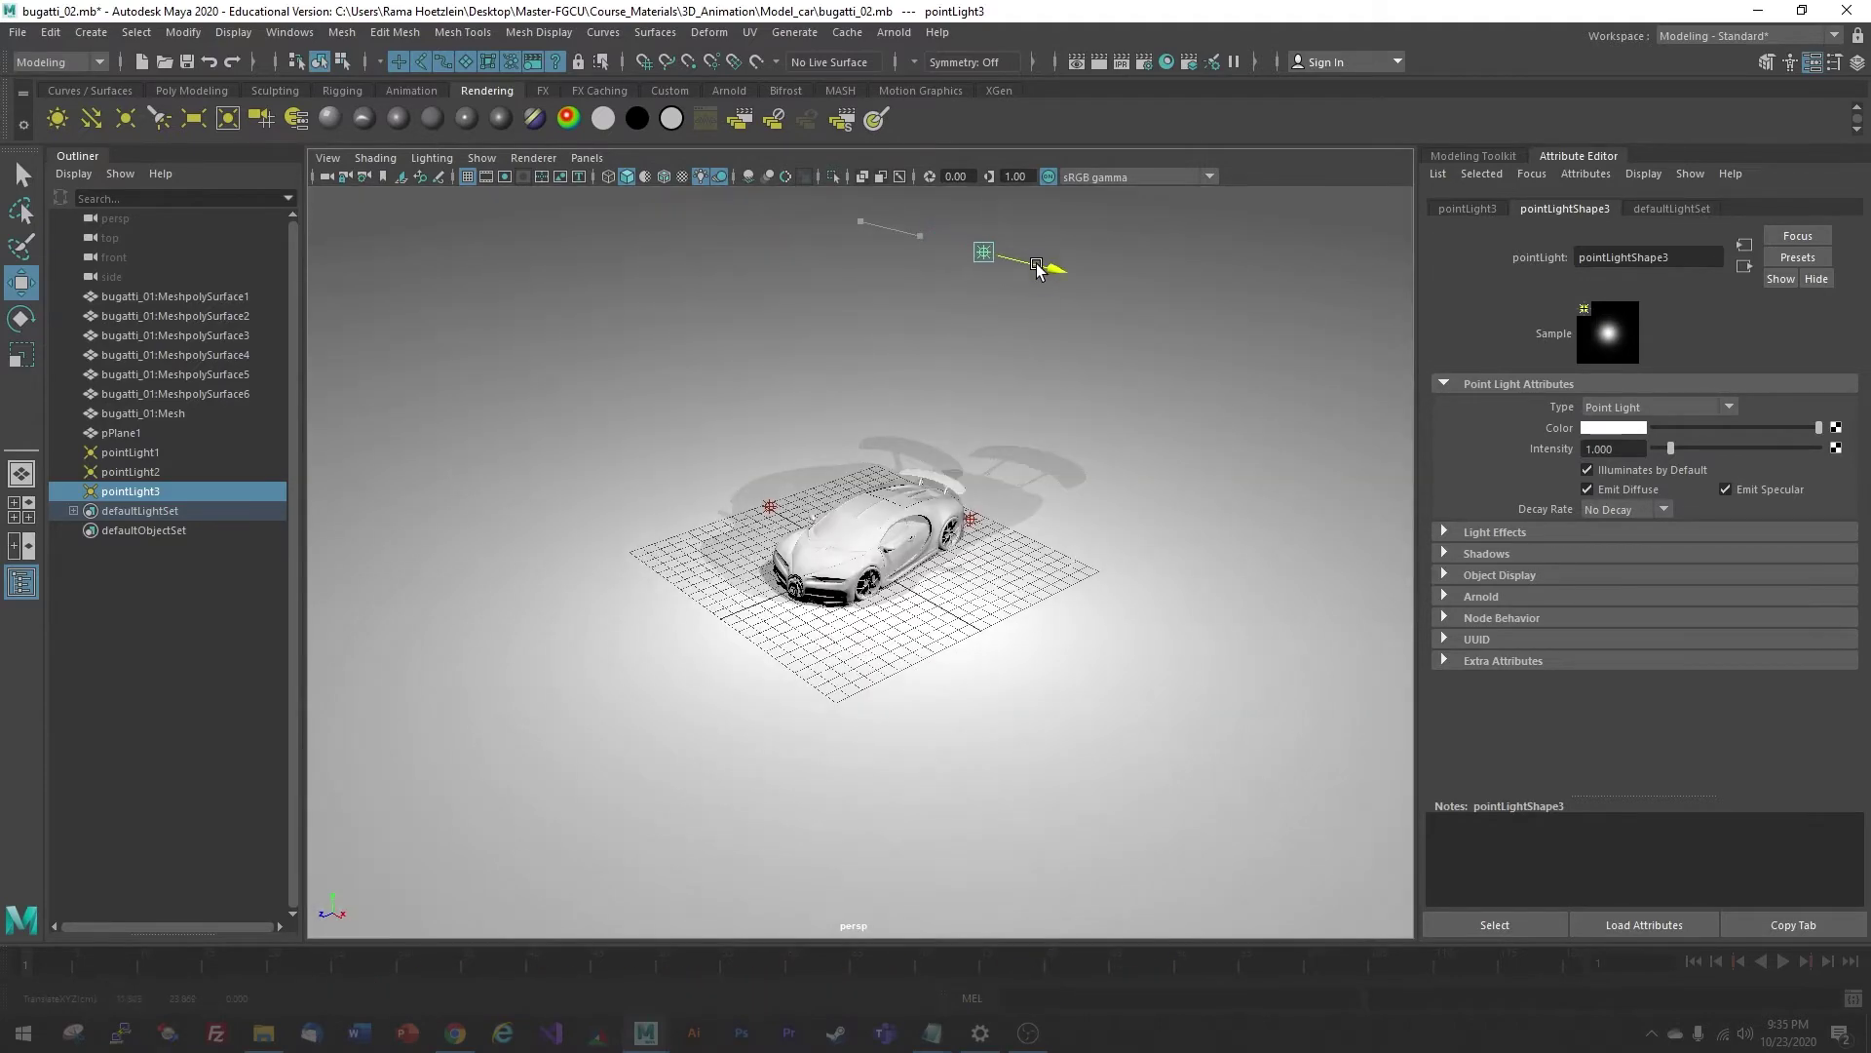
pyautogui.scroll(5, 944, 383)
pyautogui.keyDown('alt'); pyautogui.moveTo(940, 387); pyautogui.dragTo(853, 390); pyautogui.keyUp('alt')
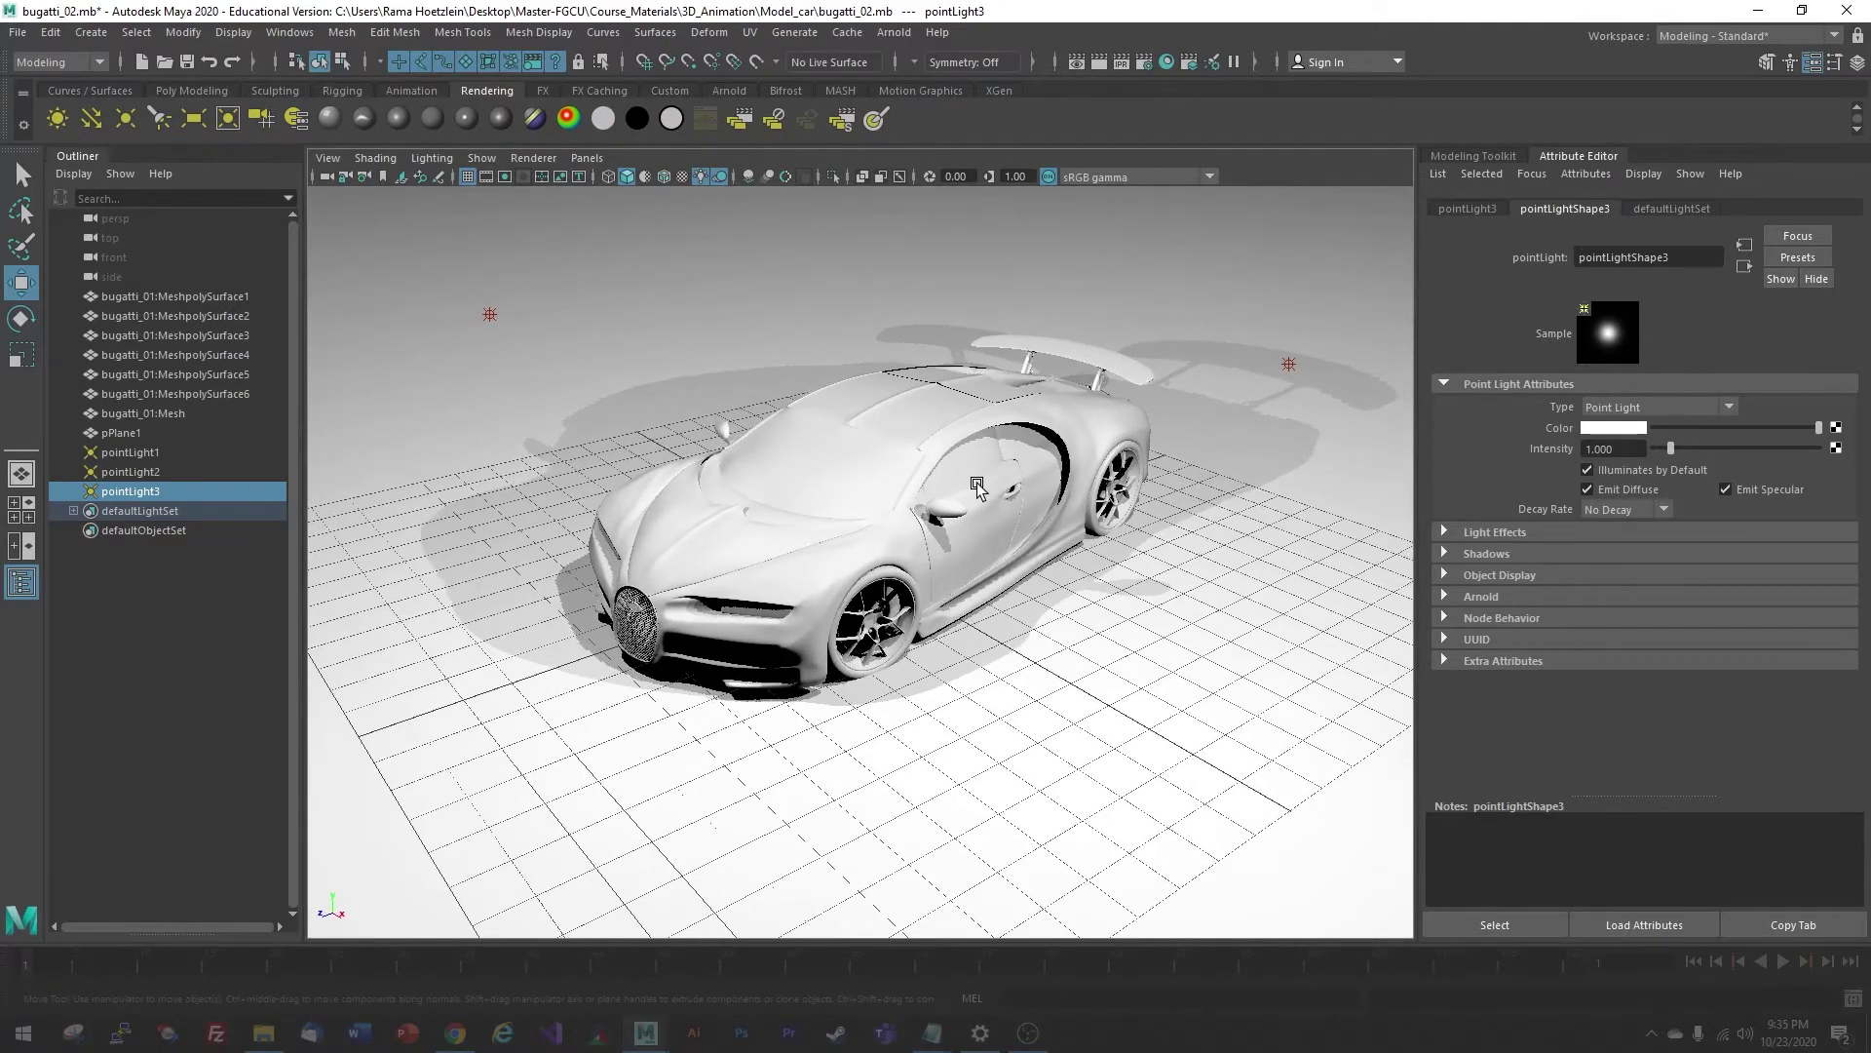
# Switch the viewport renderer to Arnold and move the Arnold viewport options window clear of the car view
pyautogui.scroll(2, 978, 480)
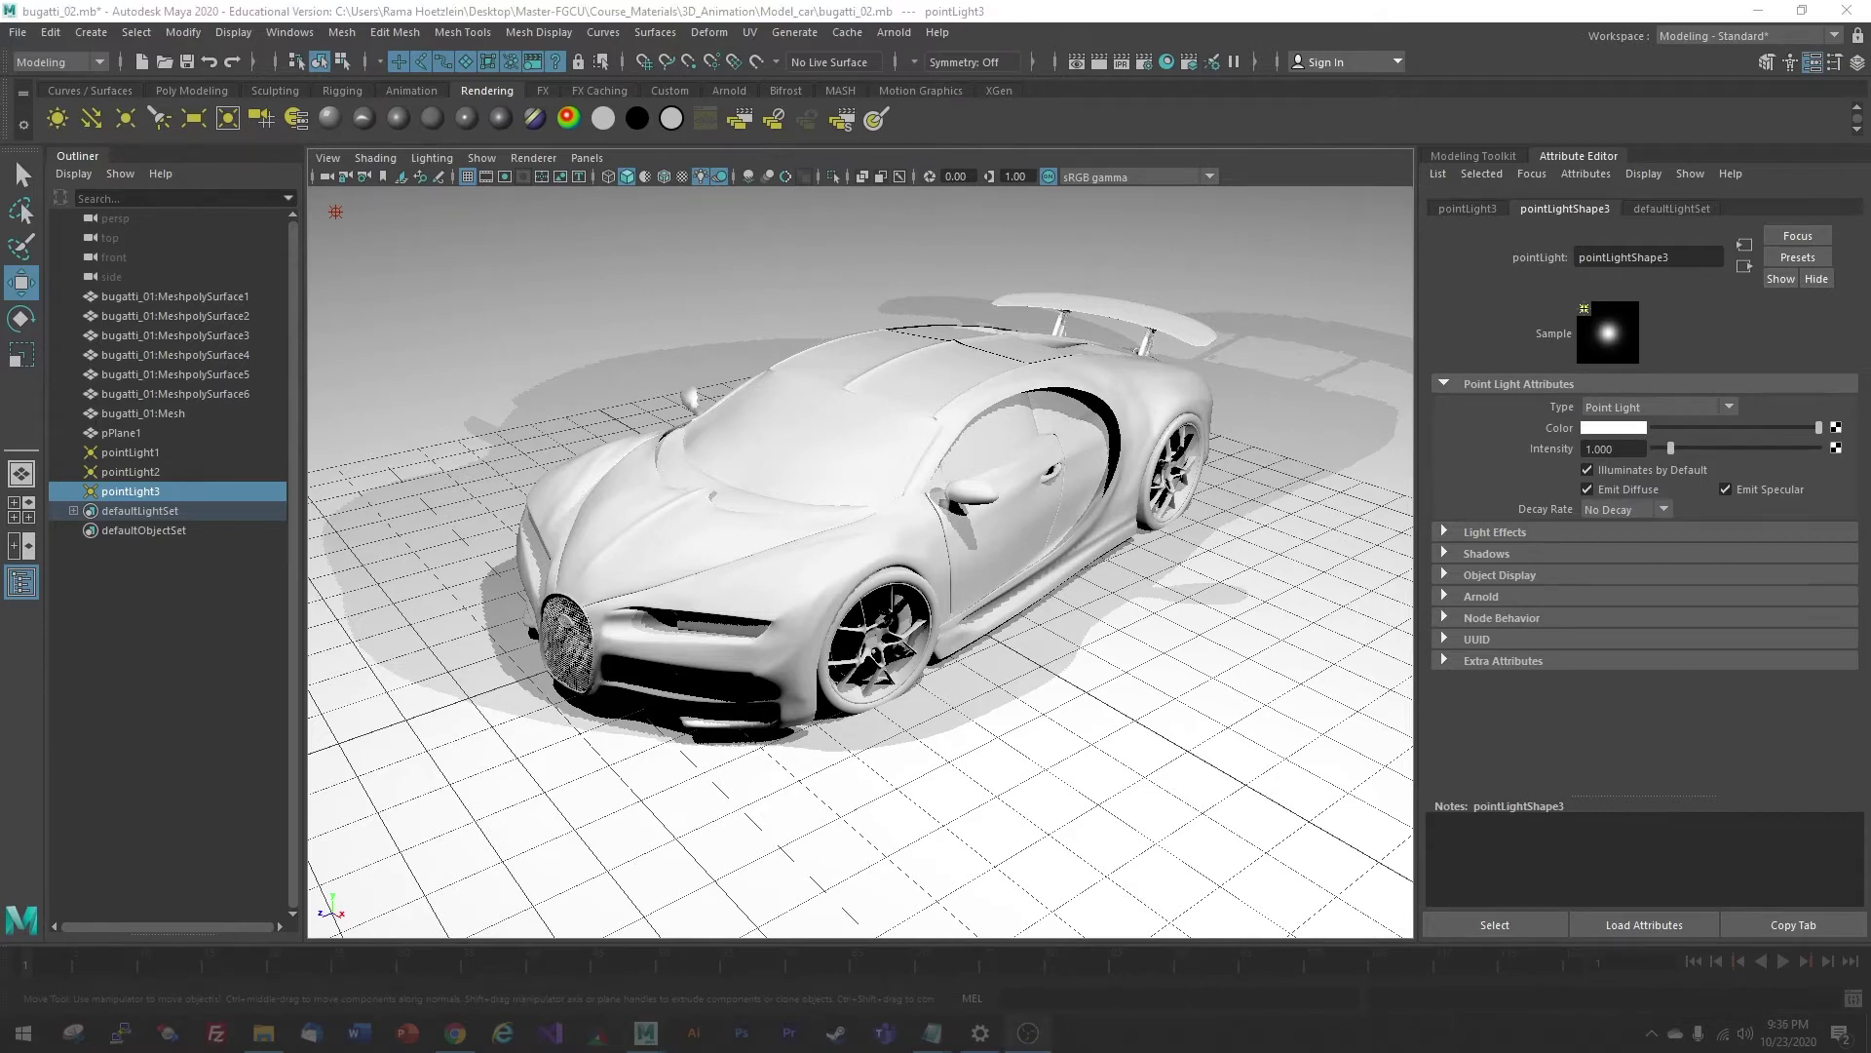
pyautogui.keyDown('alt'); pyautogui.moveTo(860, 513); pyautogui.dragTo(863, 495); pyautogui.keyUp('alt')
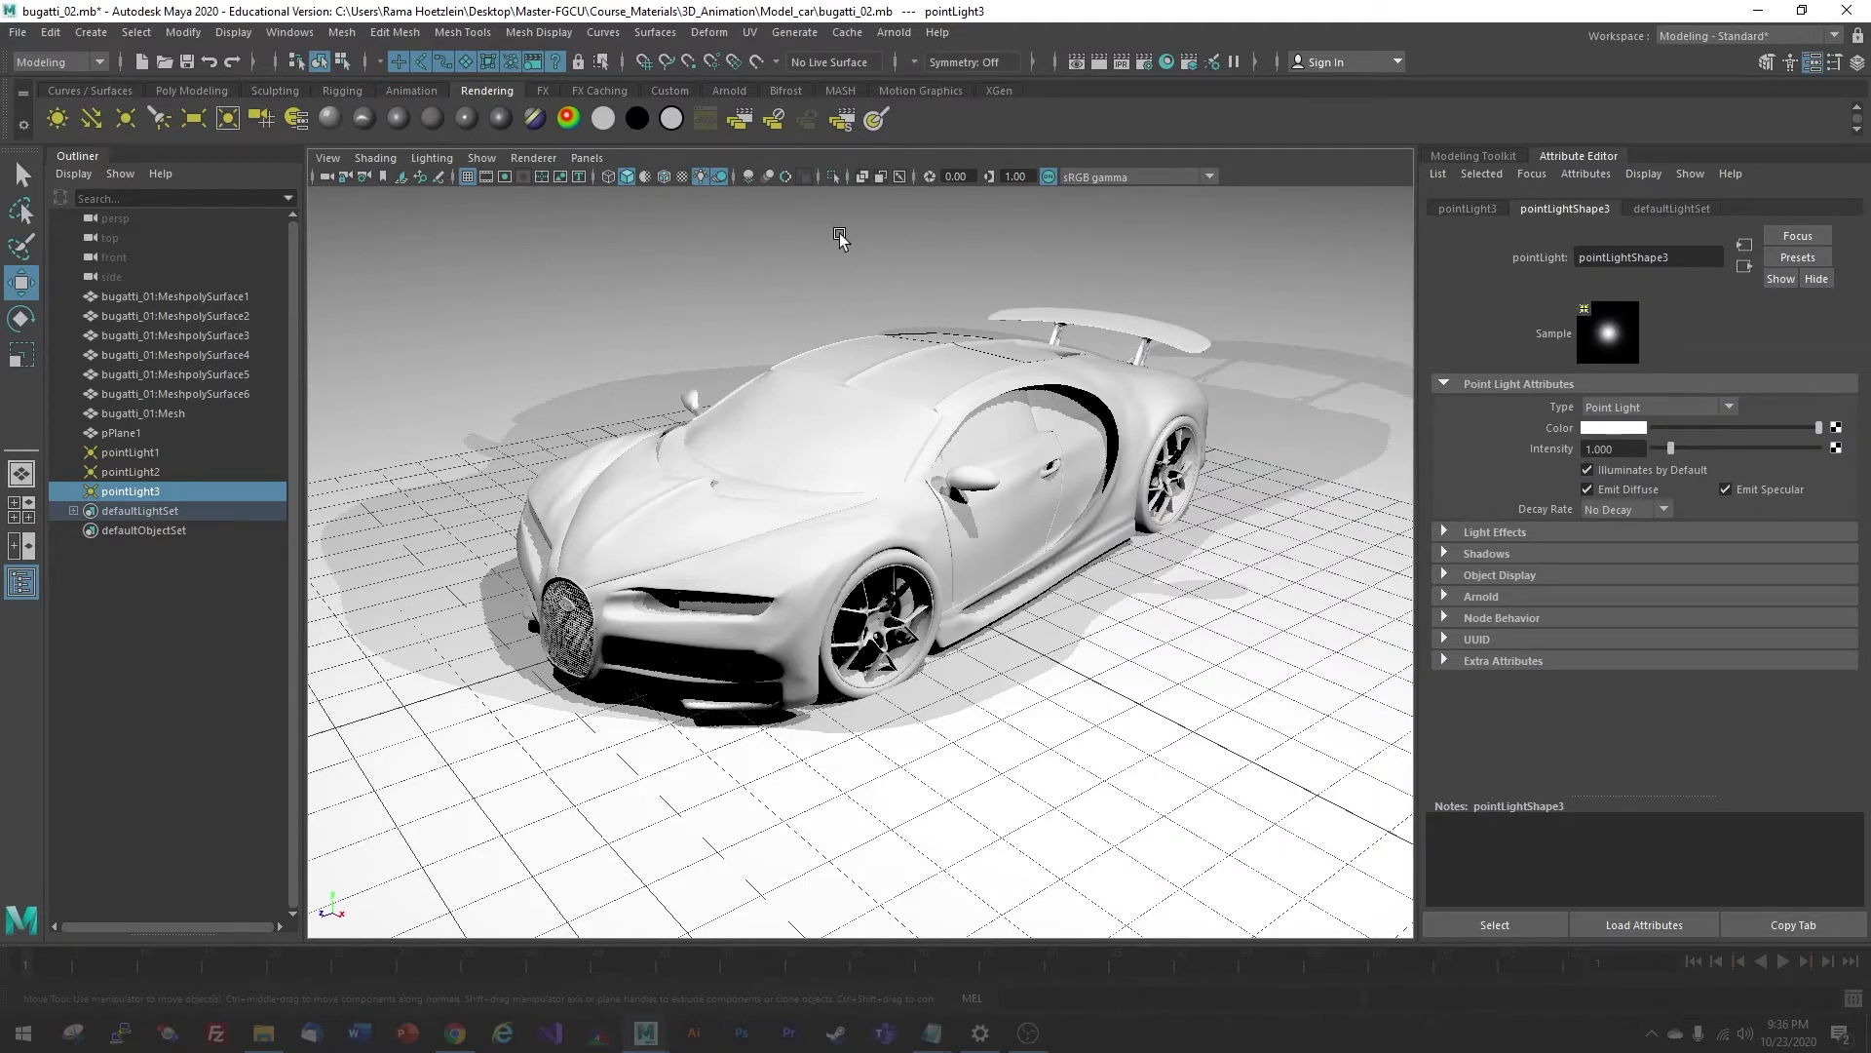
pyautogui.click(542, 162)
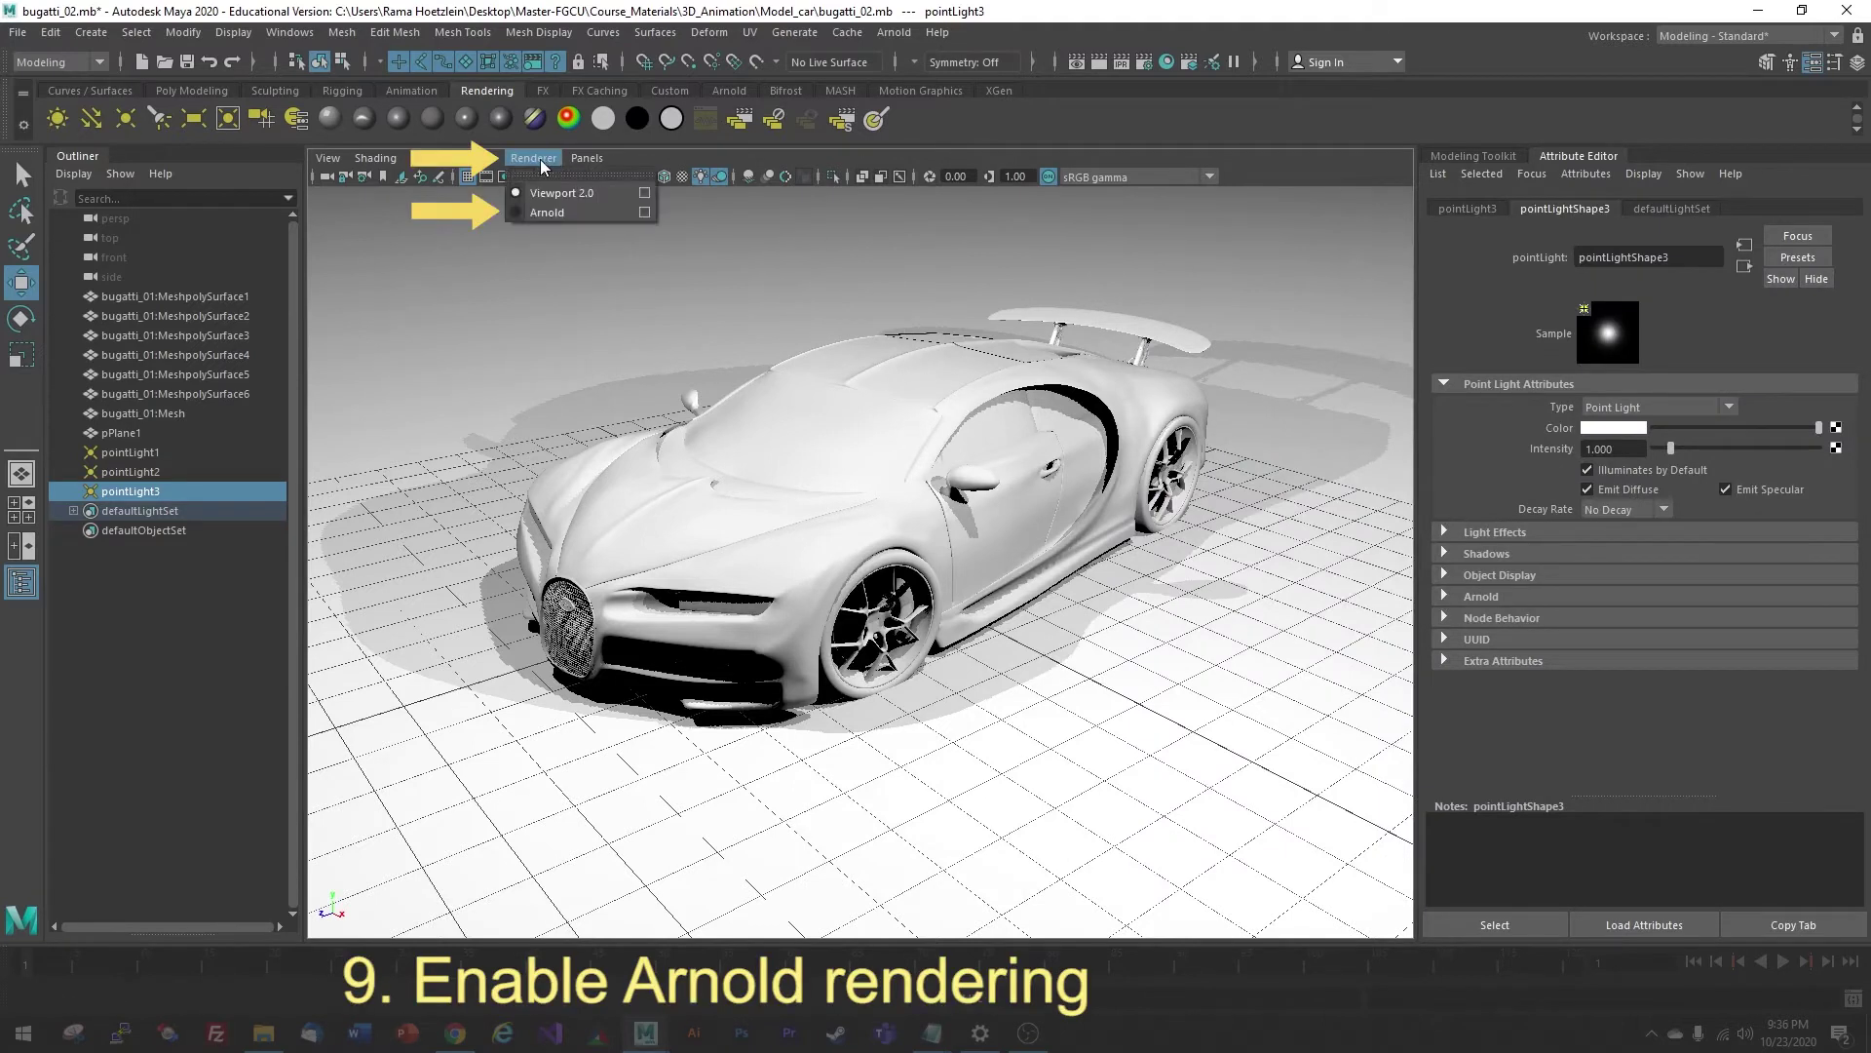
pyautogui.click(569, 211)
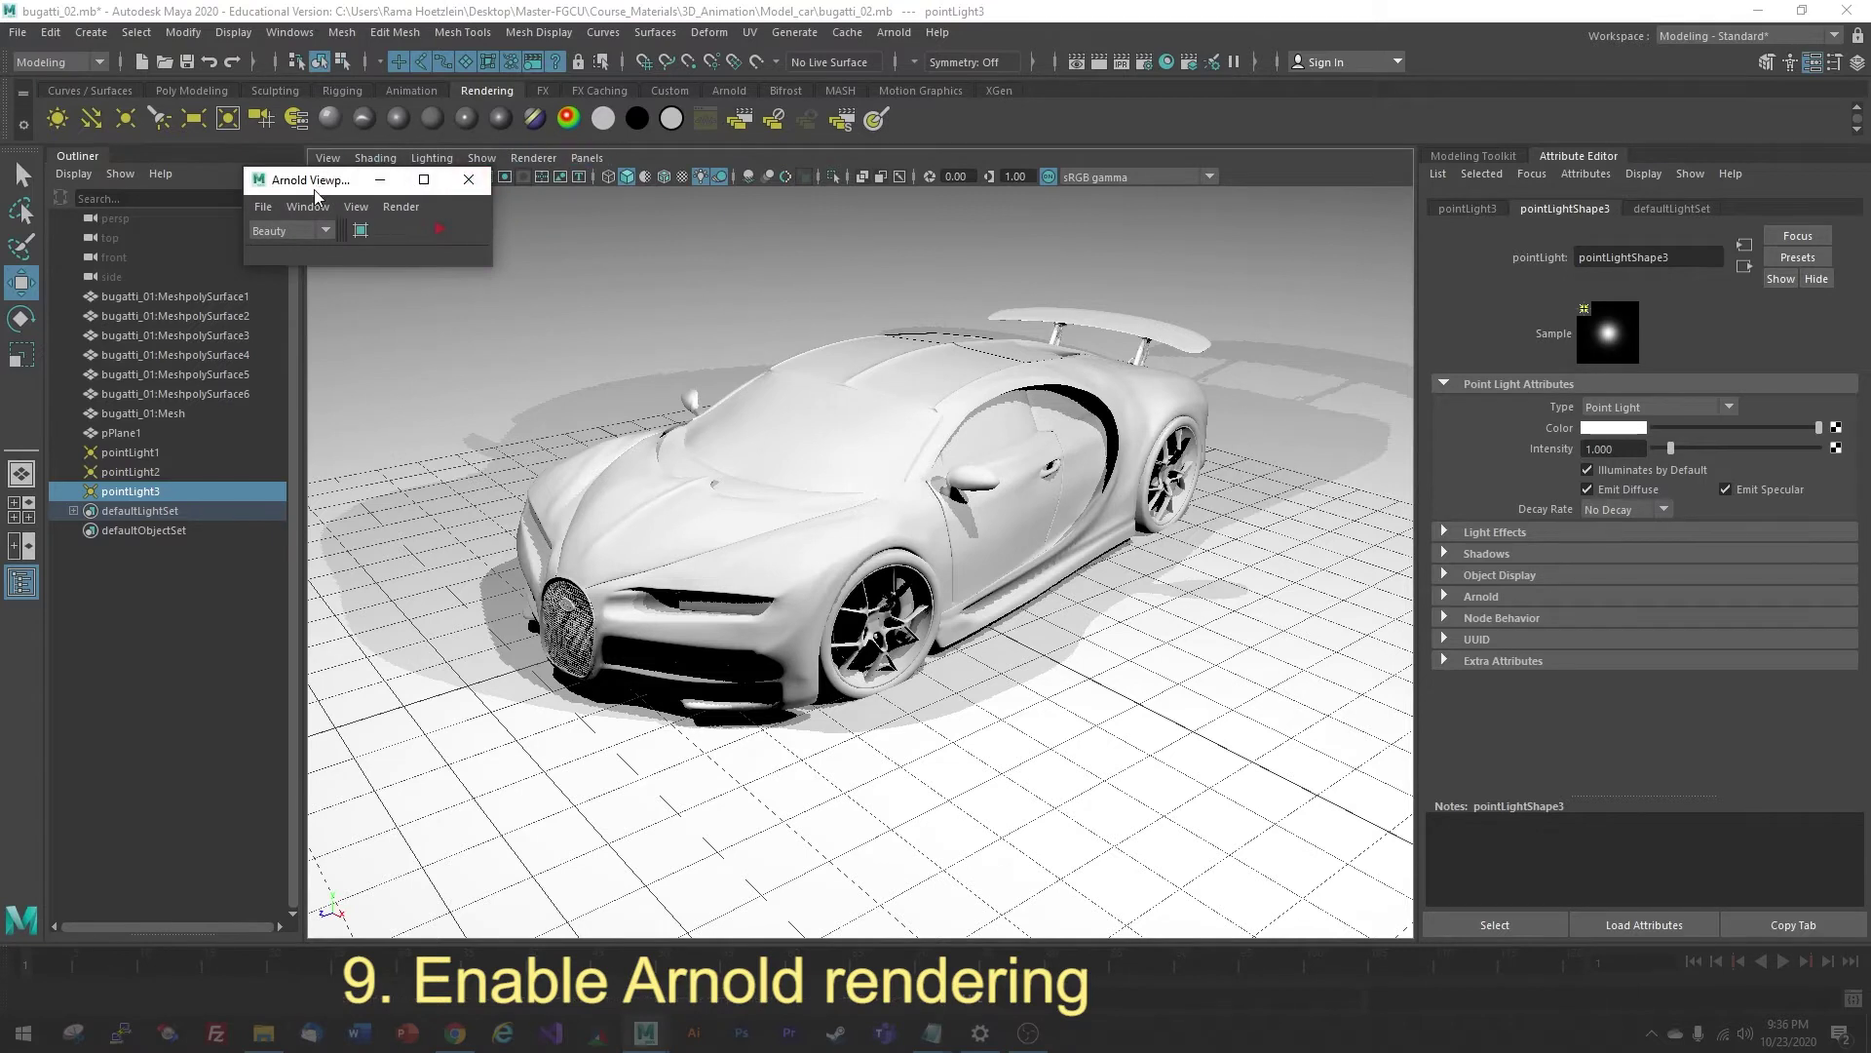
pyautogui.moveTo(316, 189); pyautogui.dragTo(94, 714)
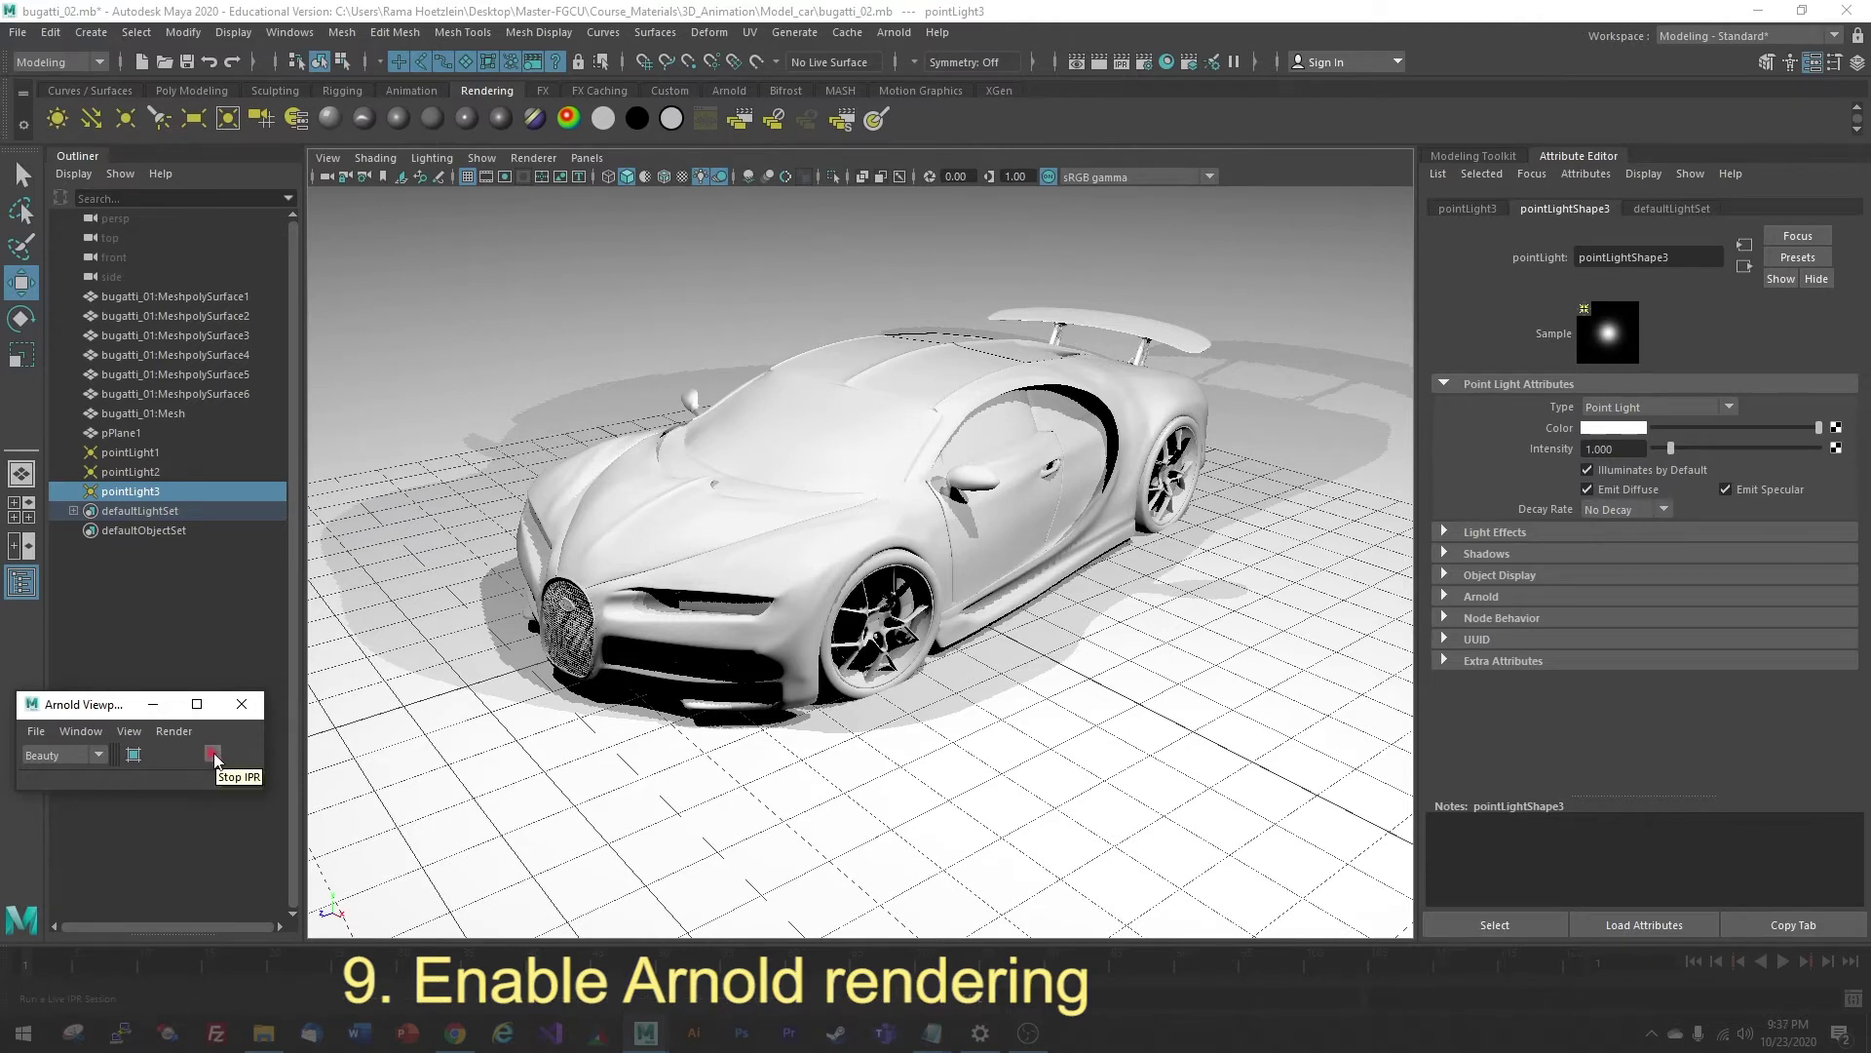
# Start the interactive Arnold viewport render, and select the first point light with its attributes displayed for editing
pyautogui.click(214, 756)
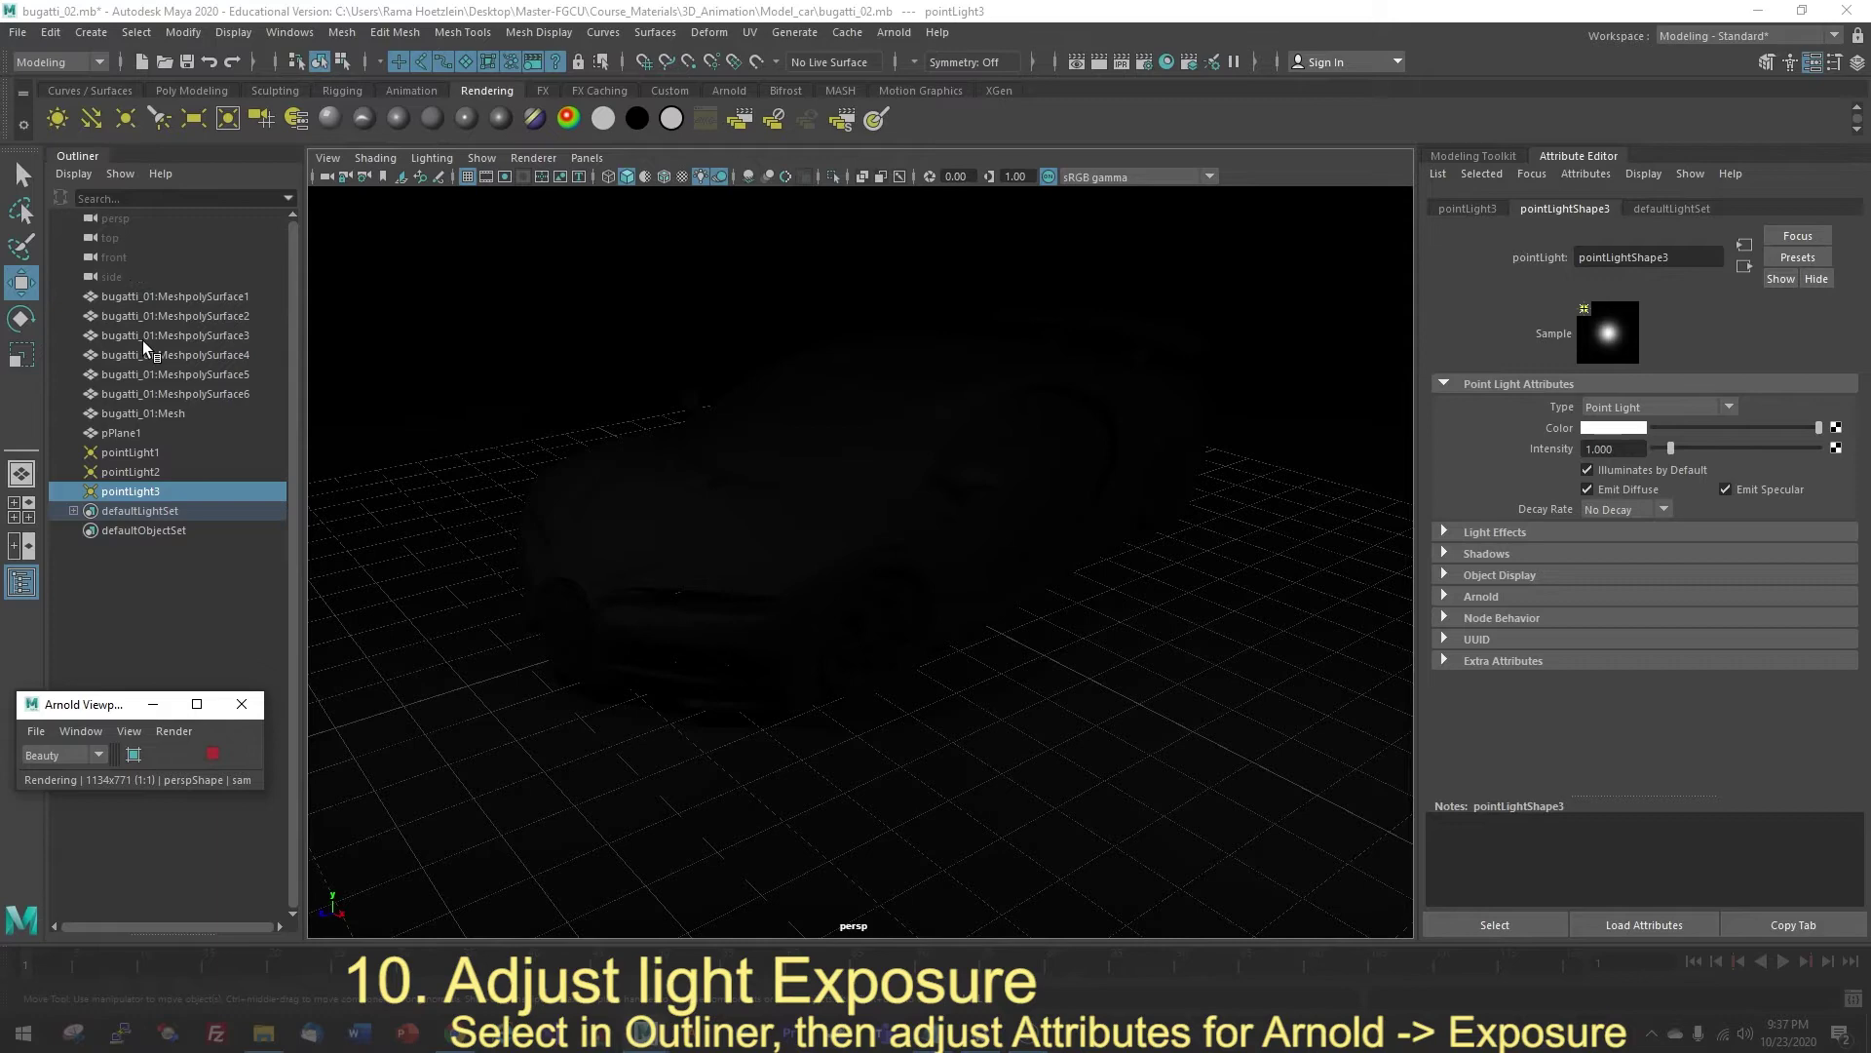
pyautogui.click(142, 454)
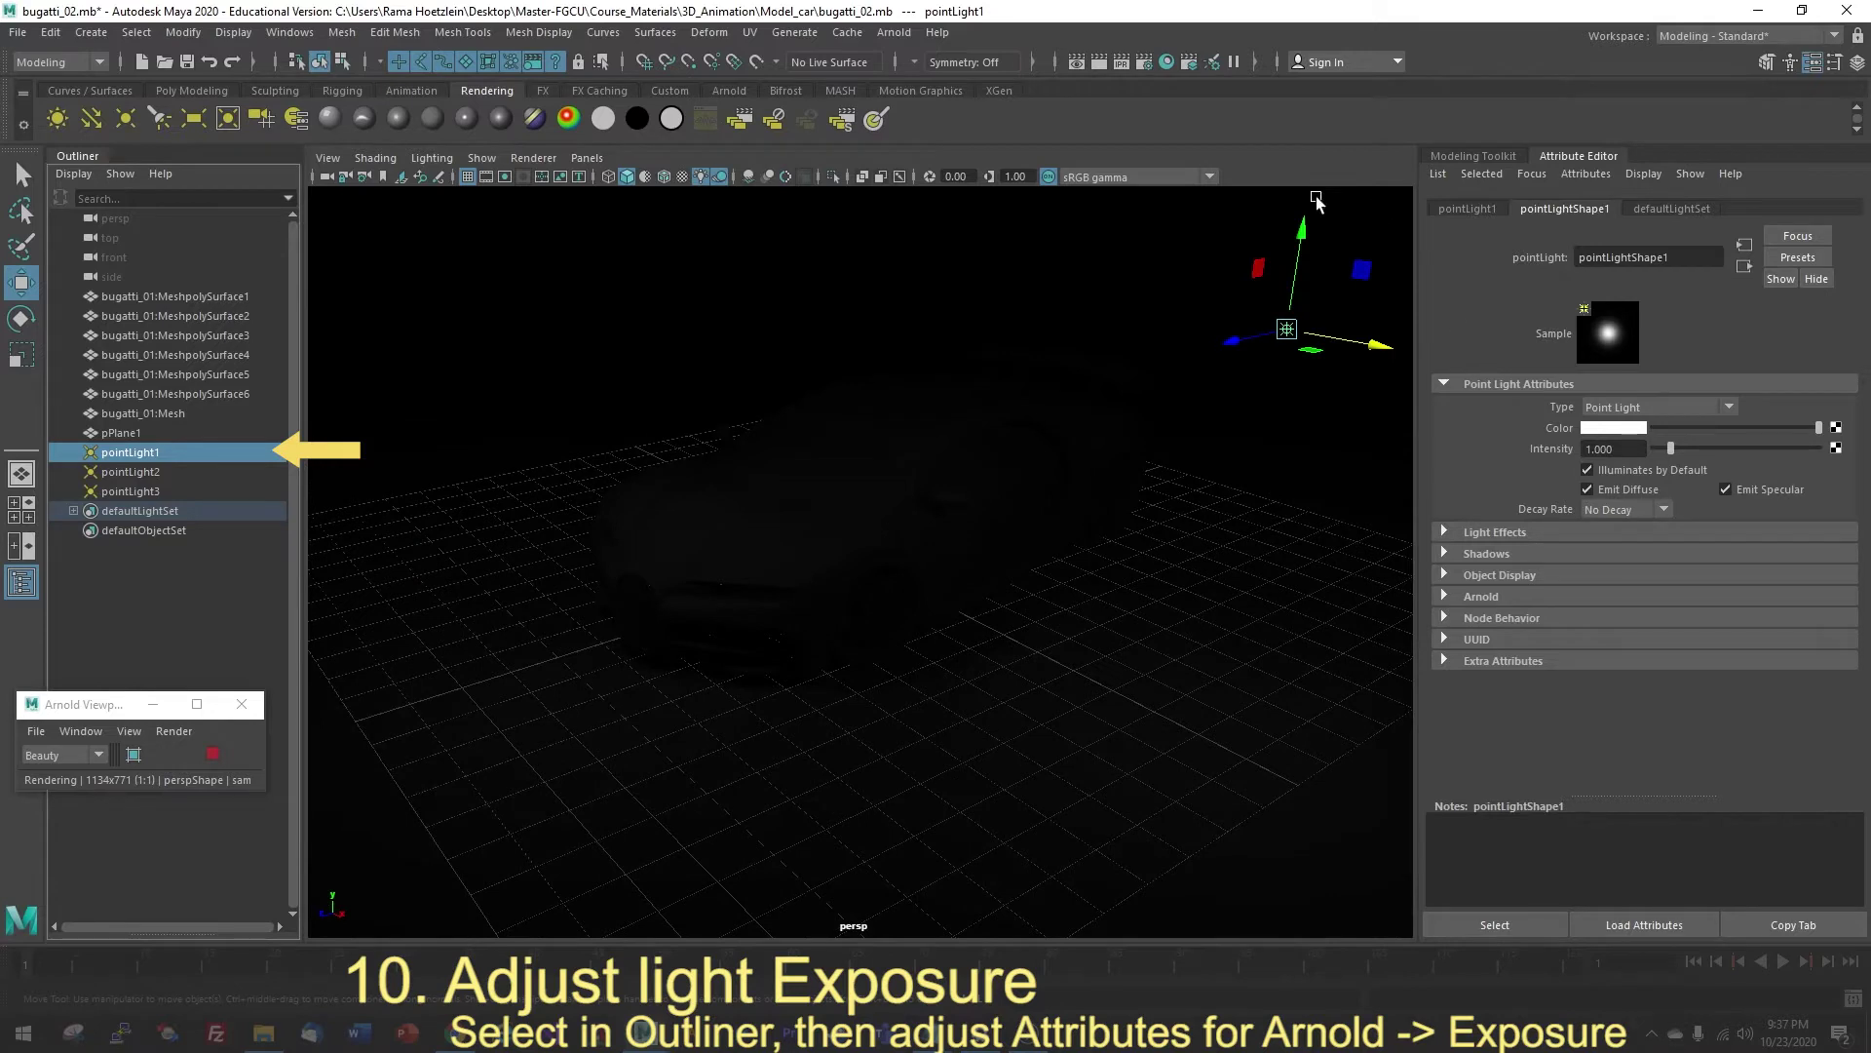
pyautogui.click(1474, 156)
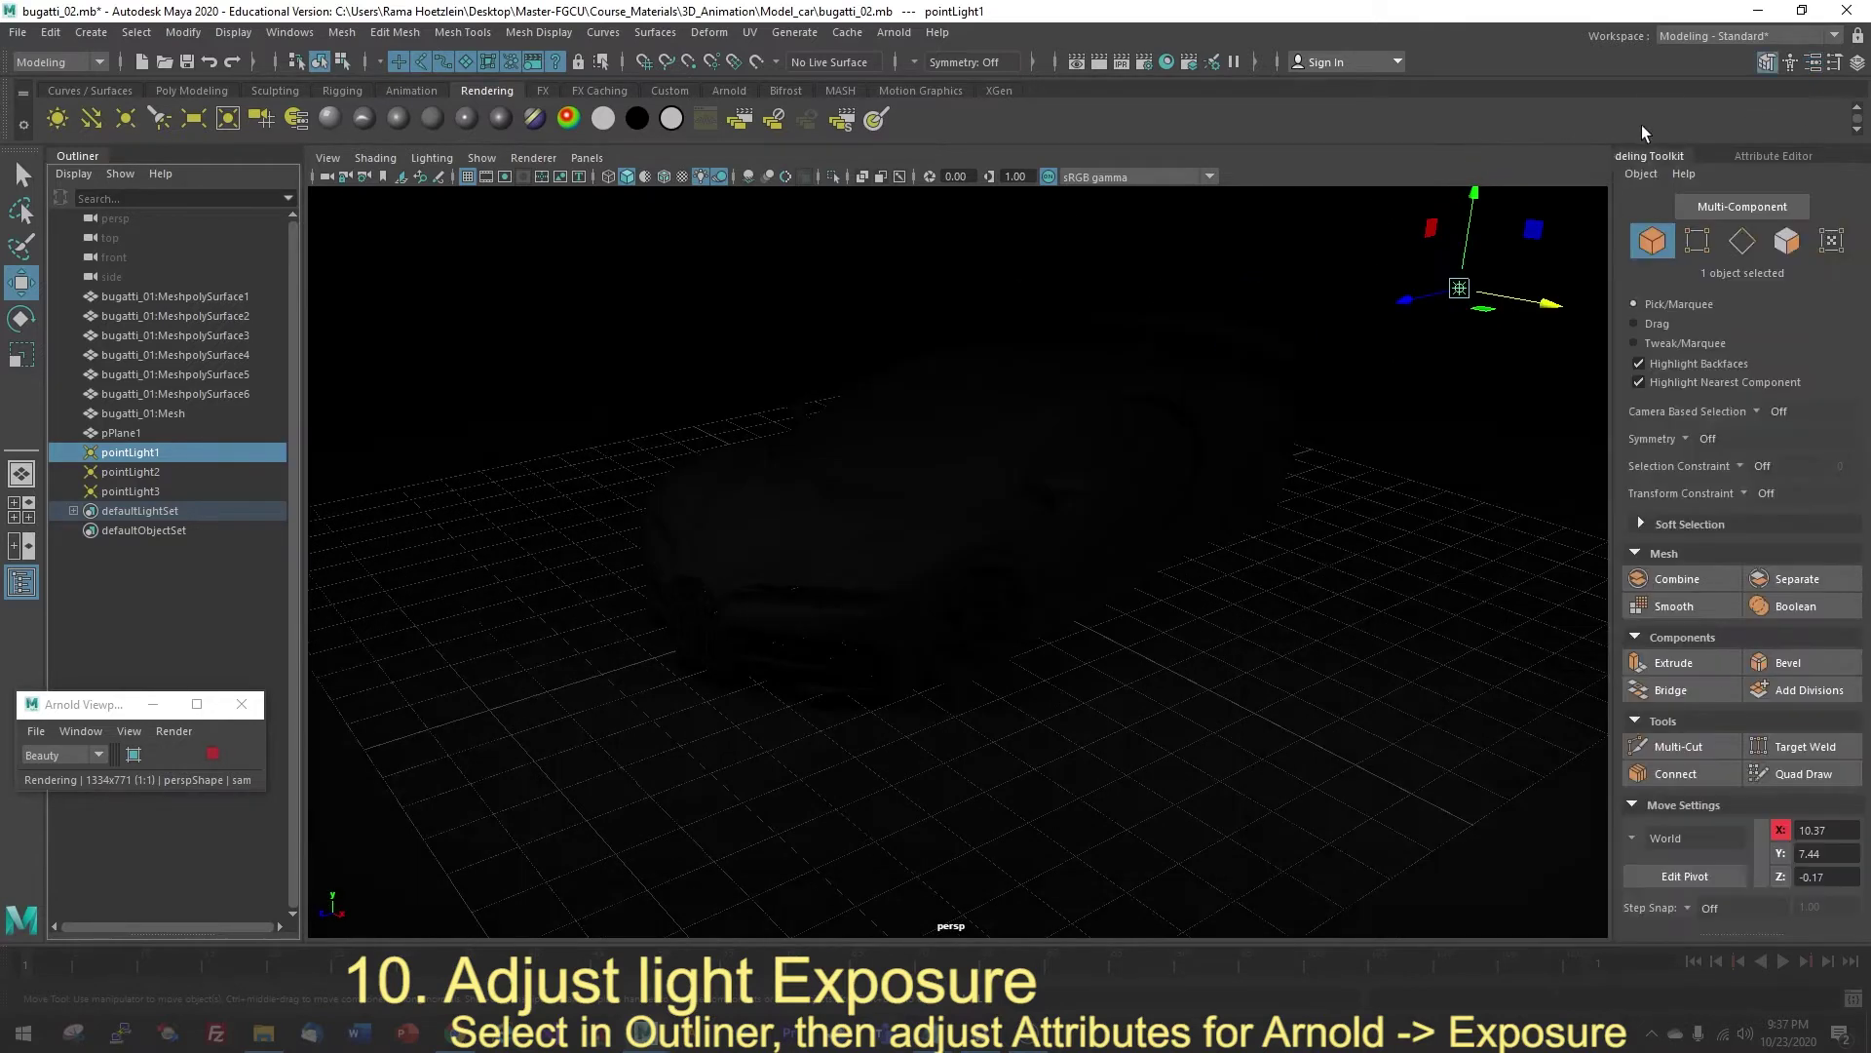
pyautogui.click(1773, 156)
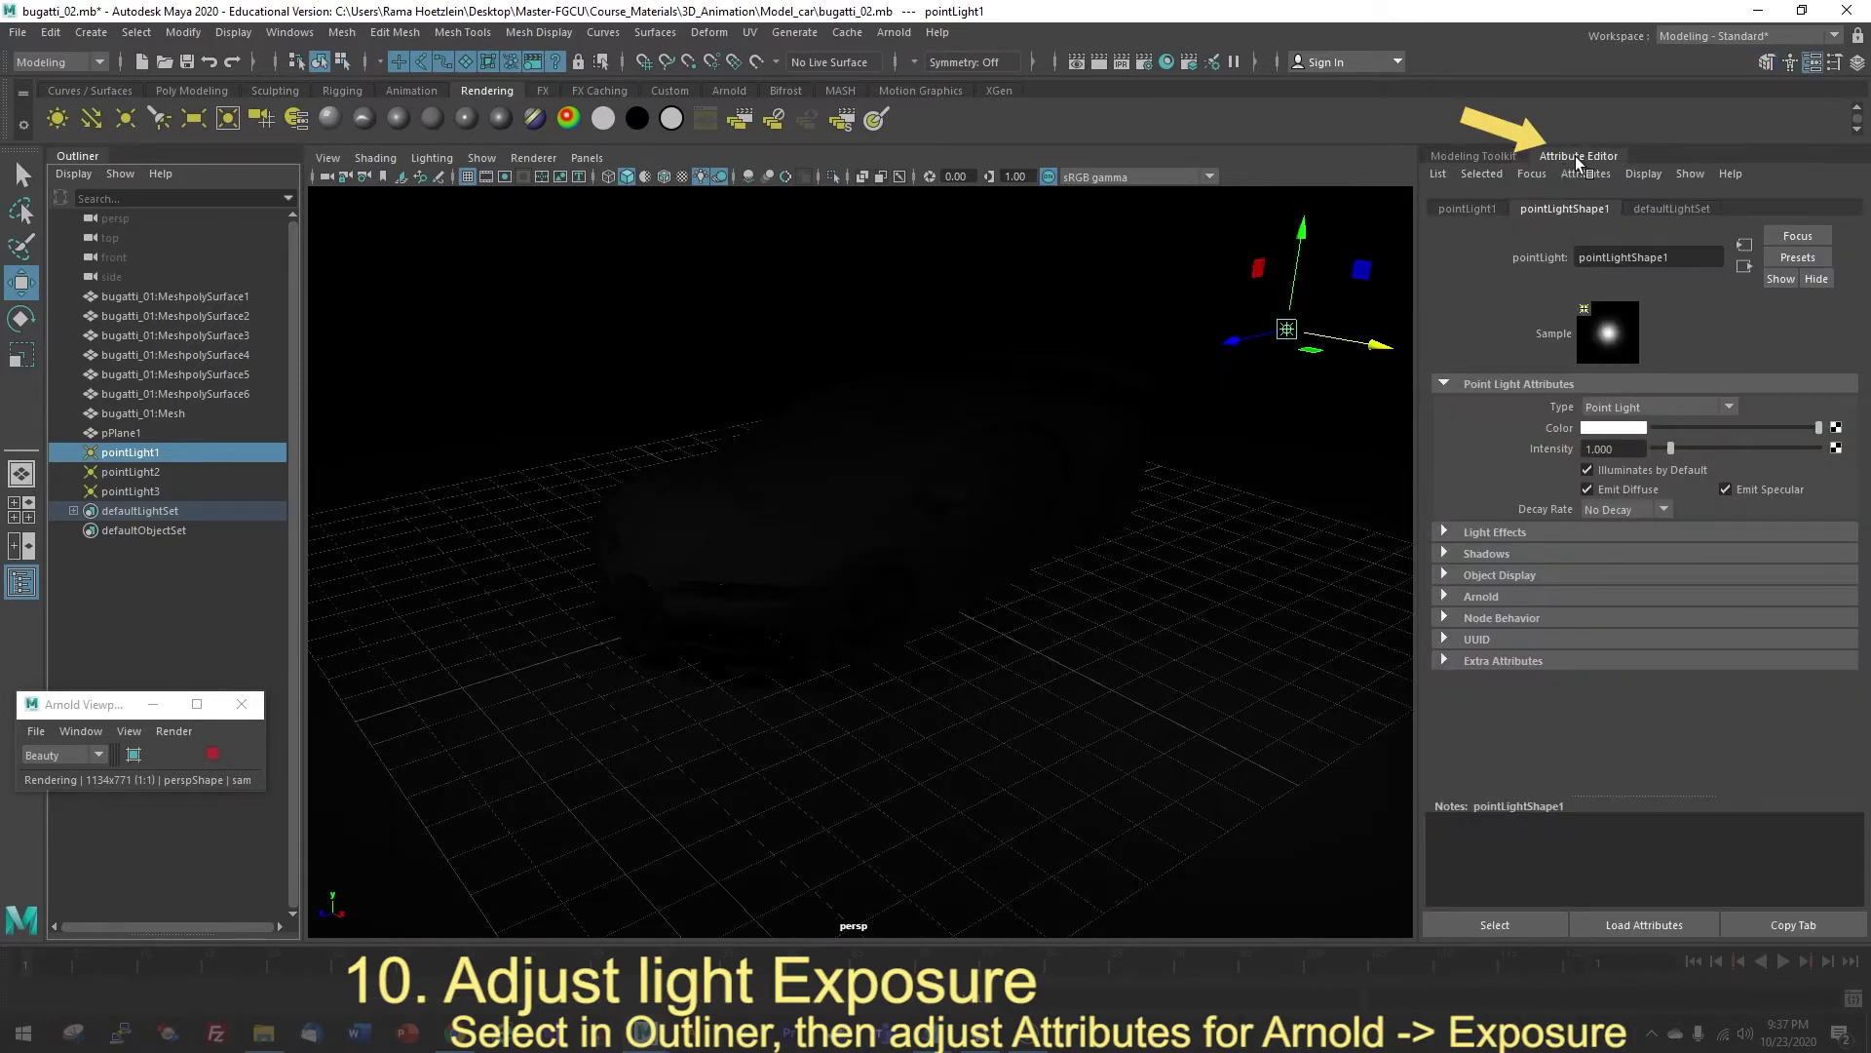
pyautogui.click(1815, 66)
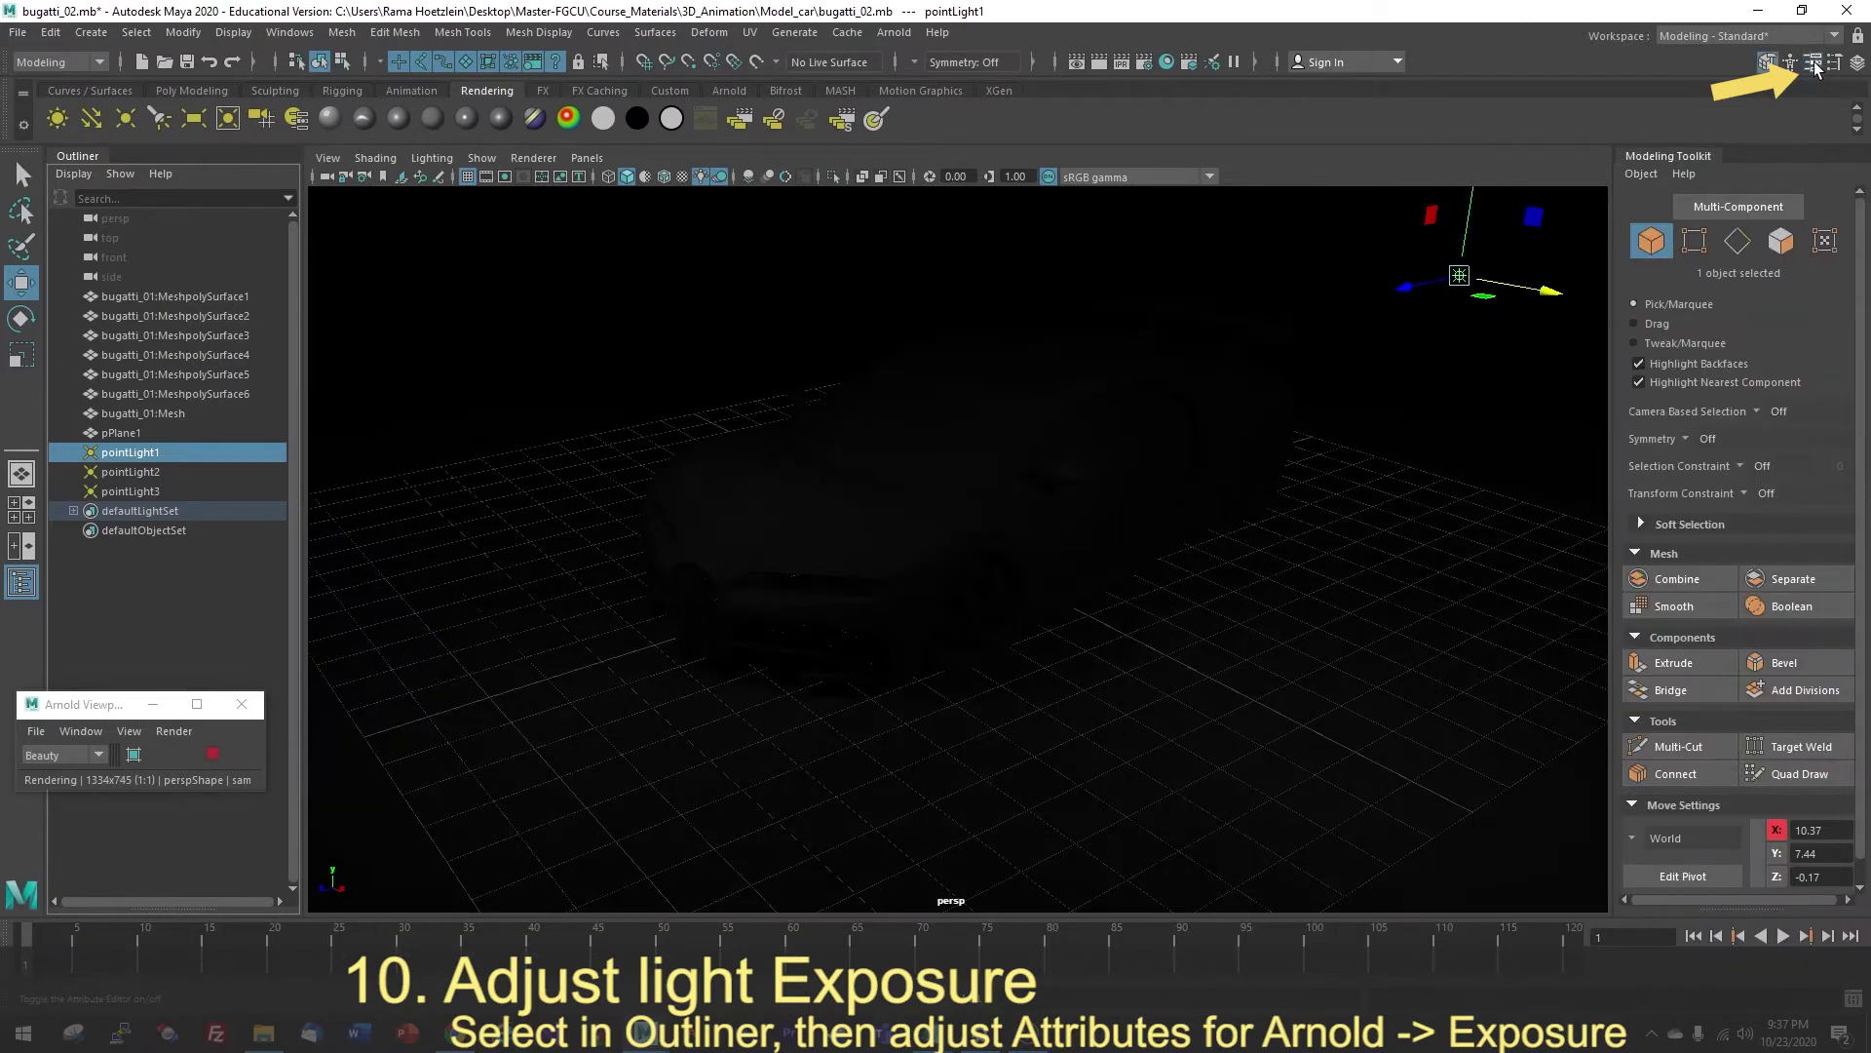
pyautogui.click(1815, 63)
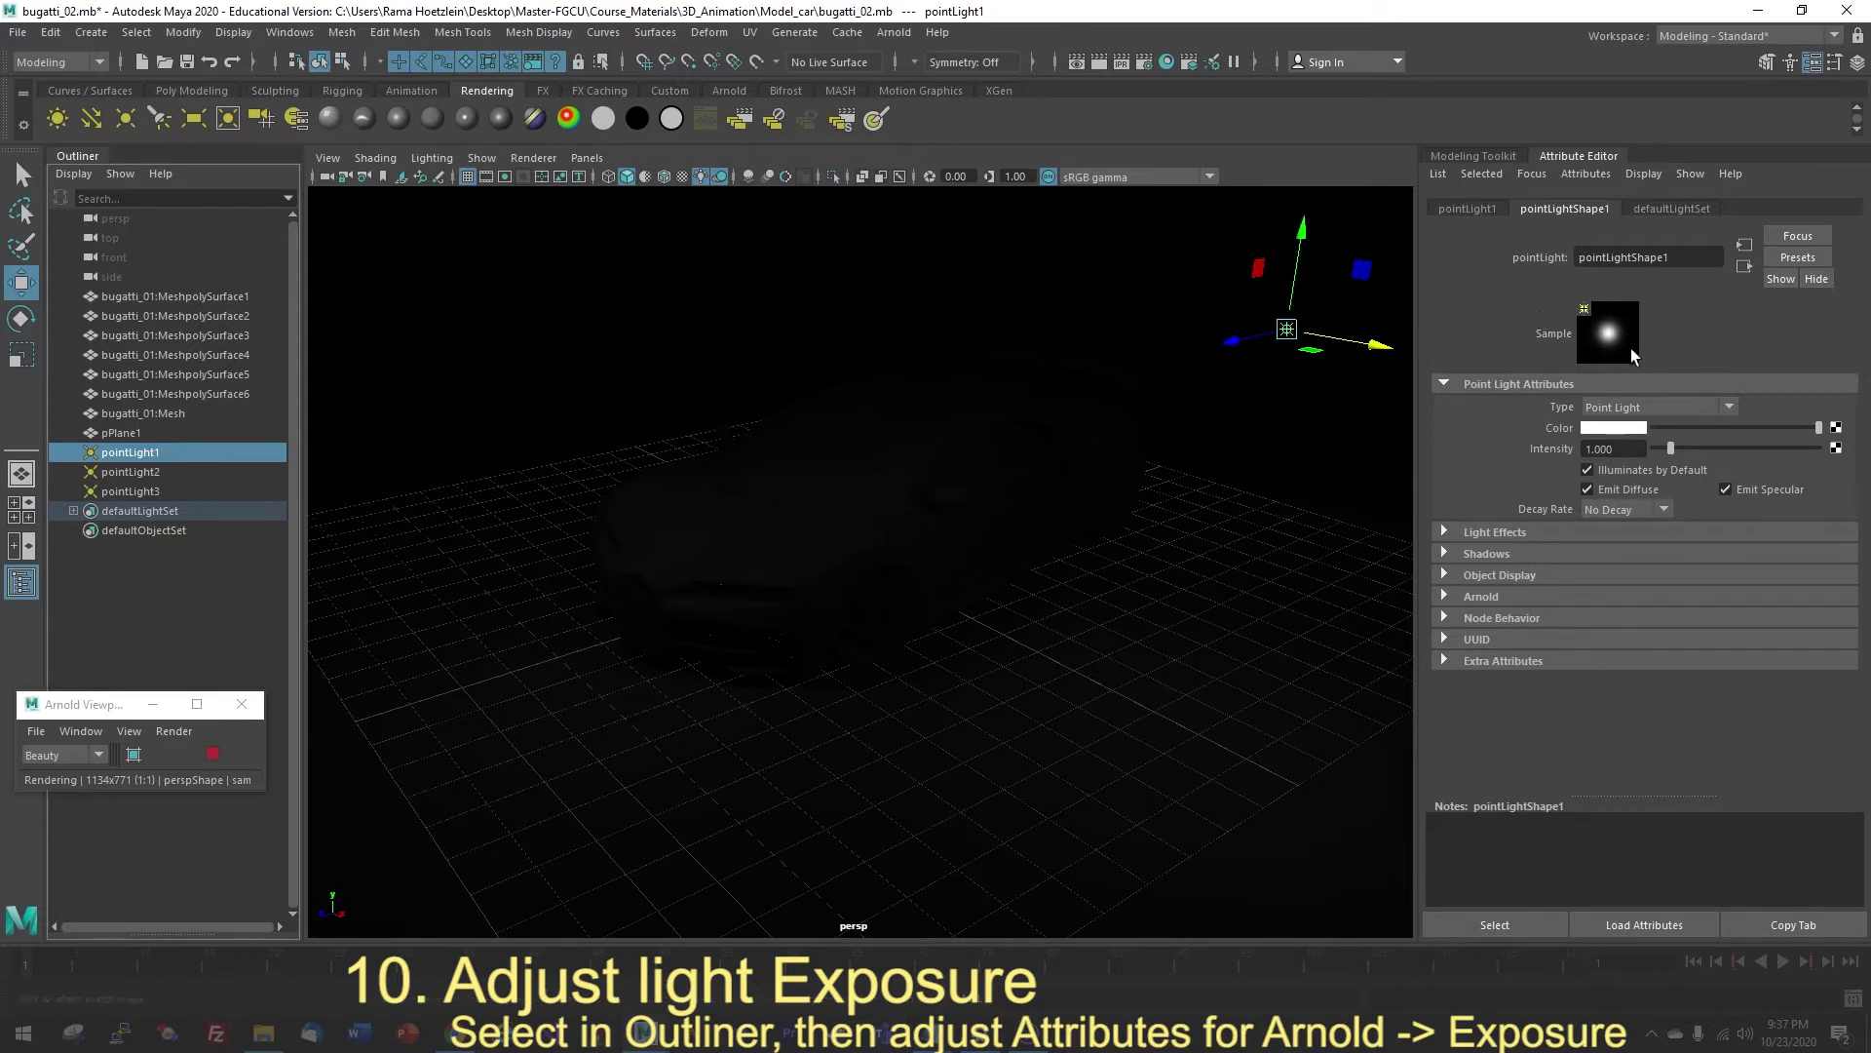
# Expand the first point light's Arnold attributes and set its exposure to 8 after trying 10
pyautogui.click(1490, 598)
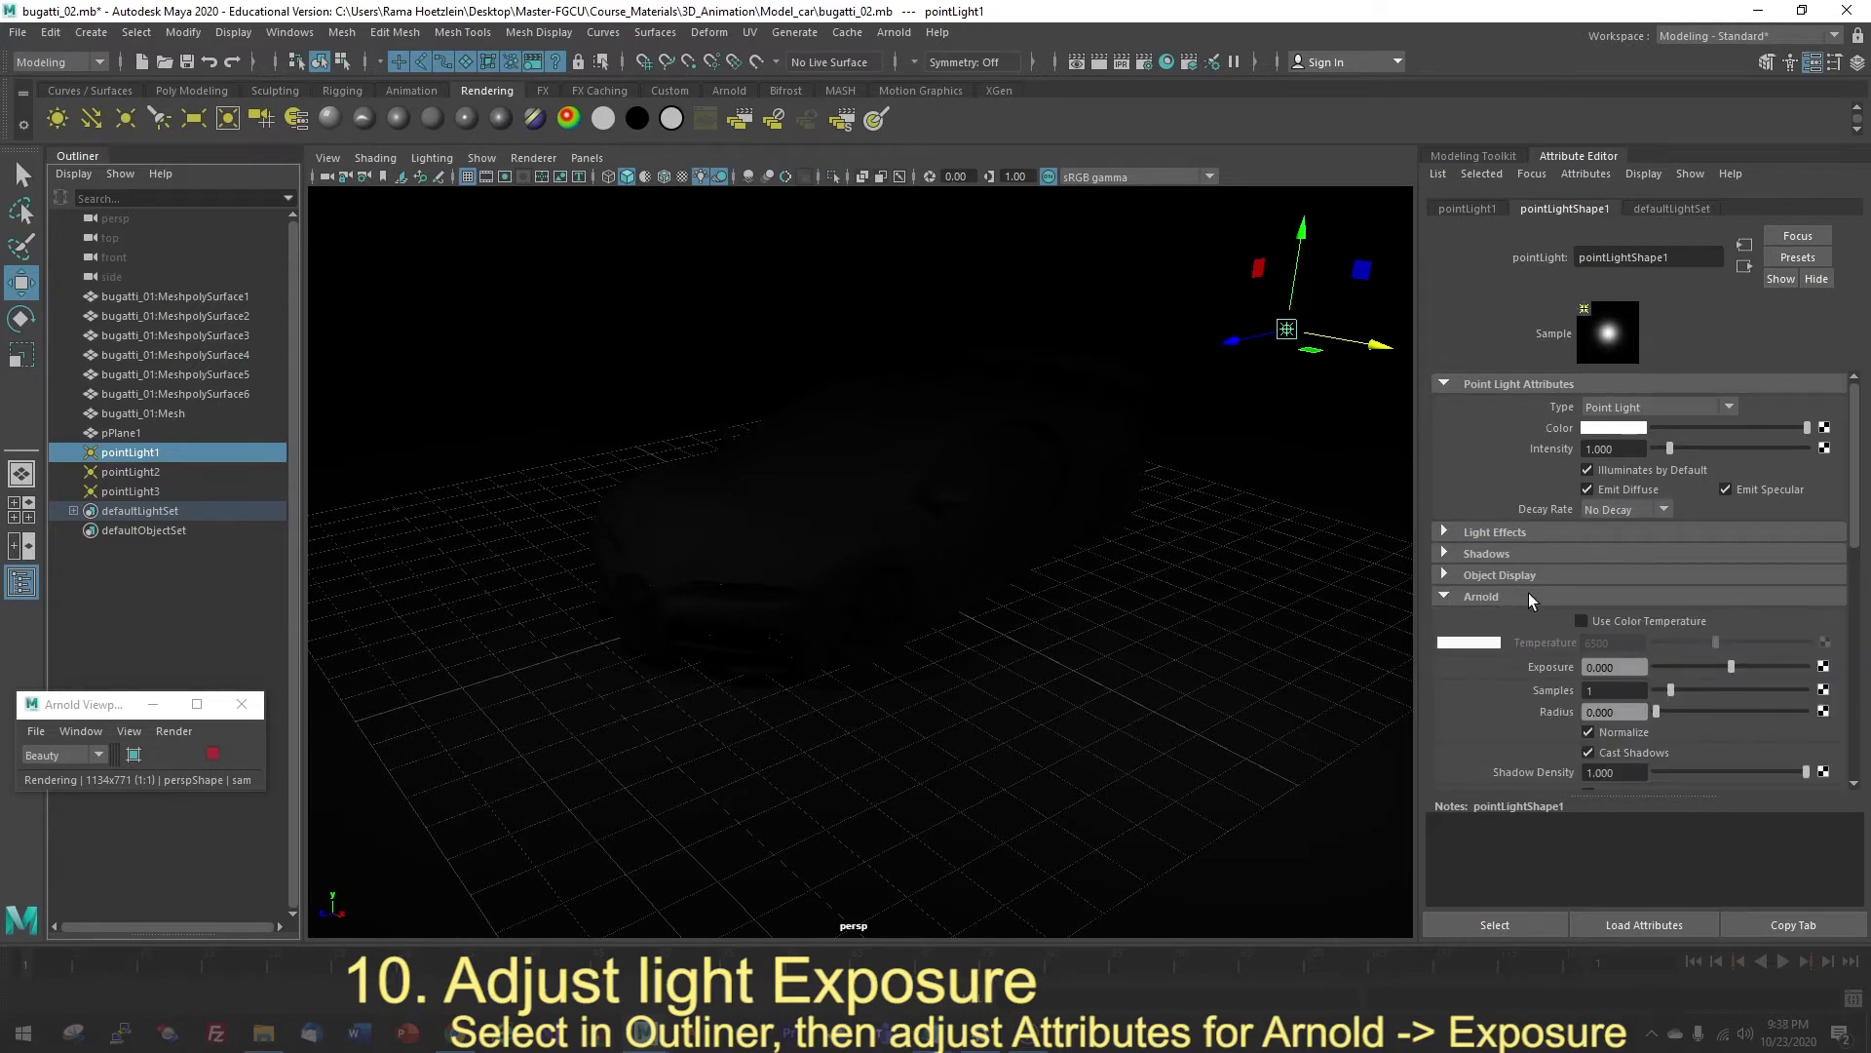
pyautogui.click(1630, 669)
pyautogui.write('10')
pyautogui.press('Tab')
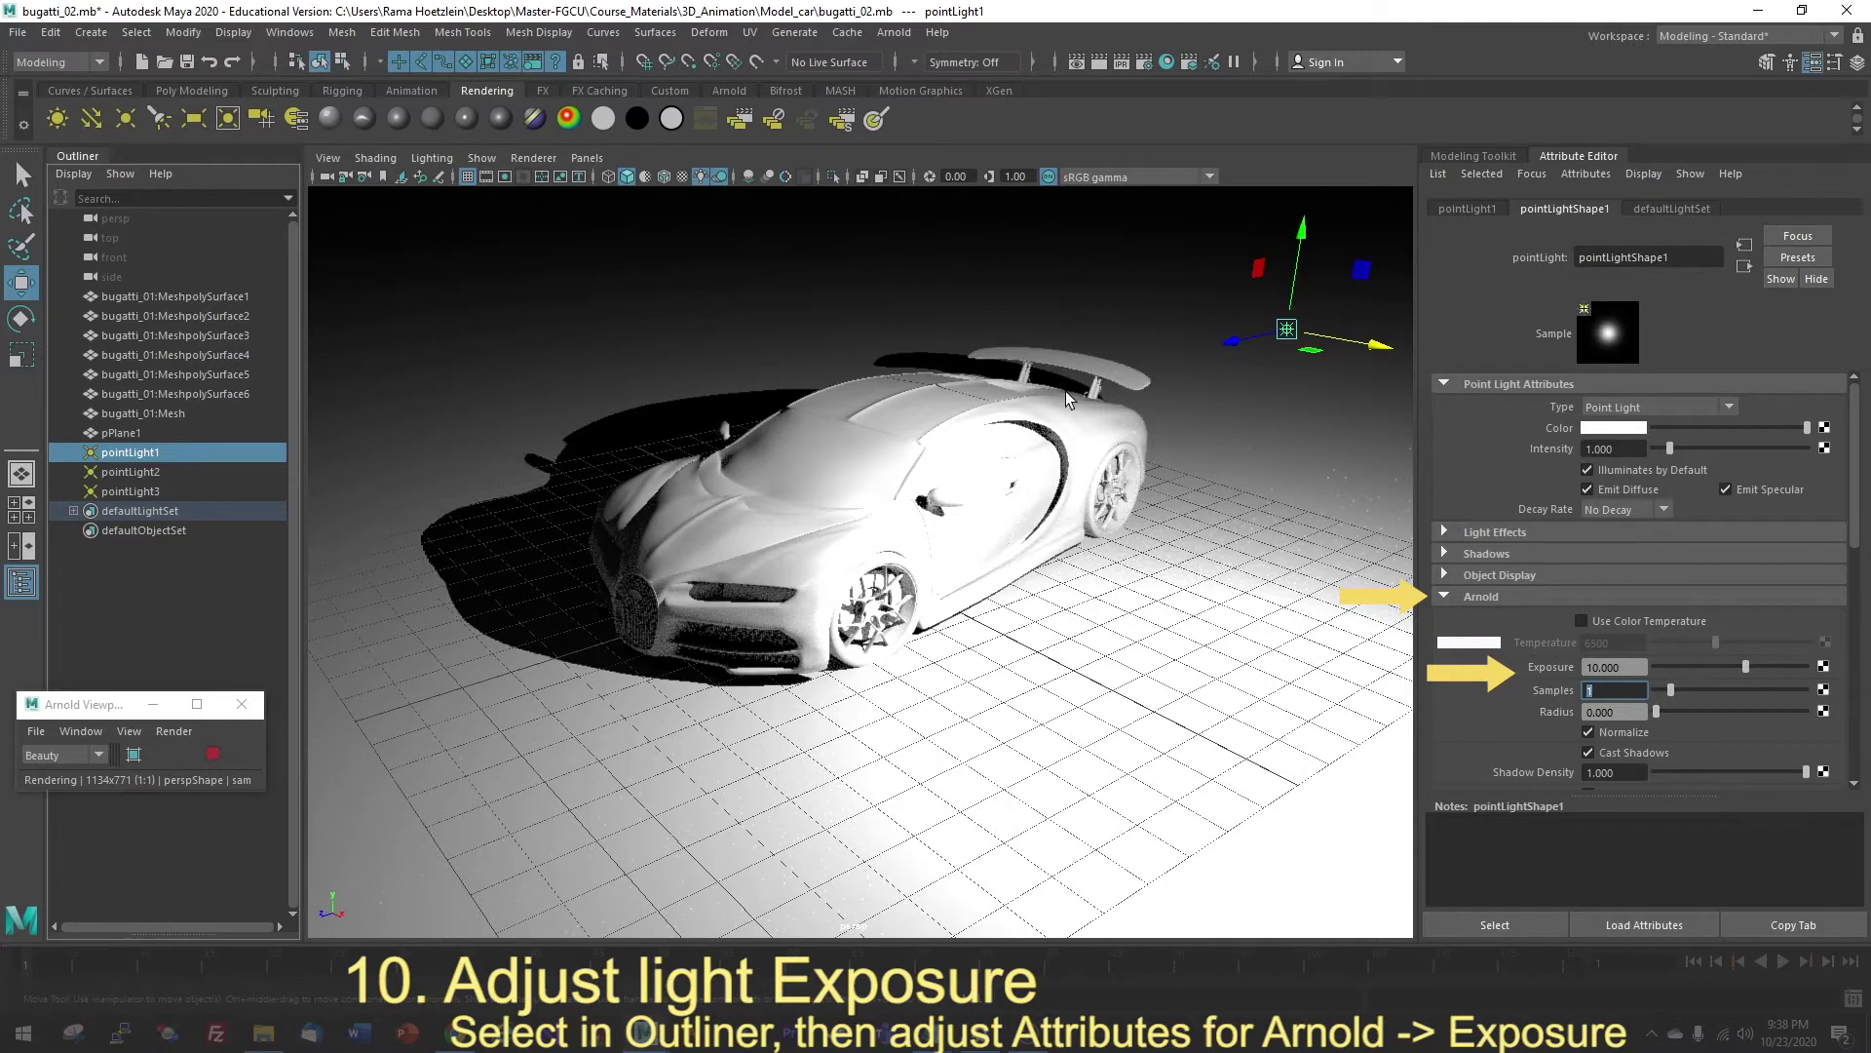
pyautogui.moveTo(1633, 668); pyautogui.dragTo(1517, 668)
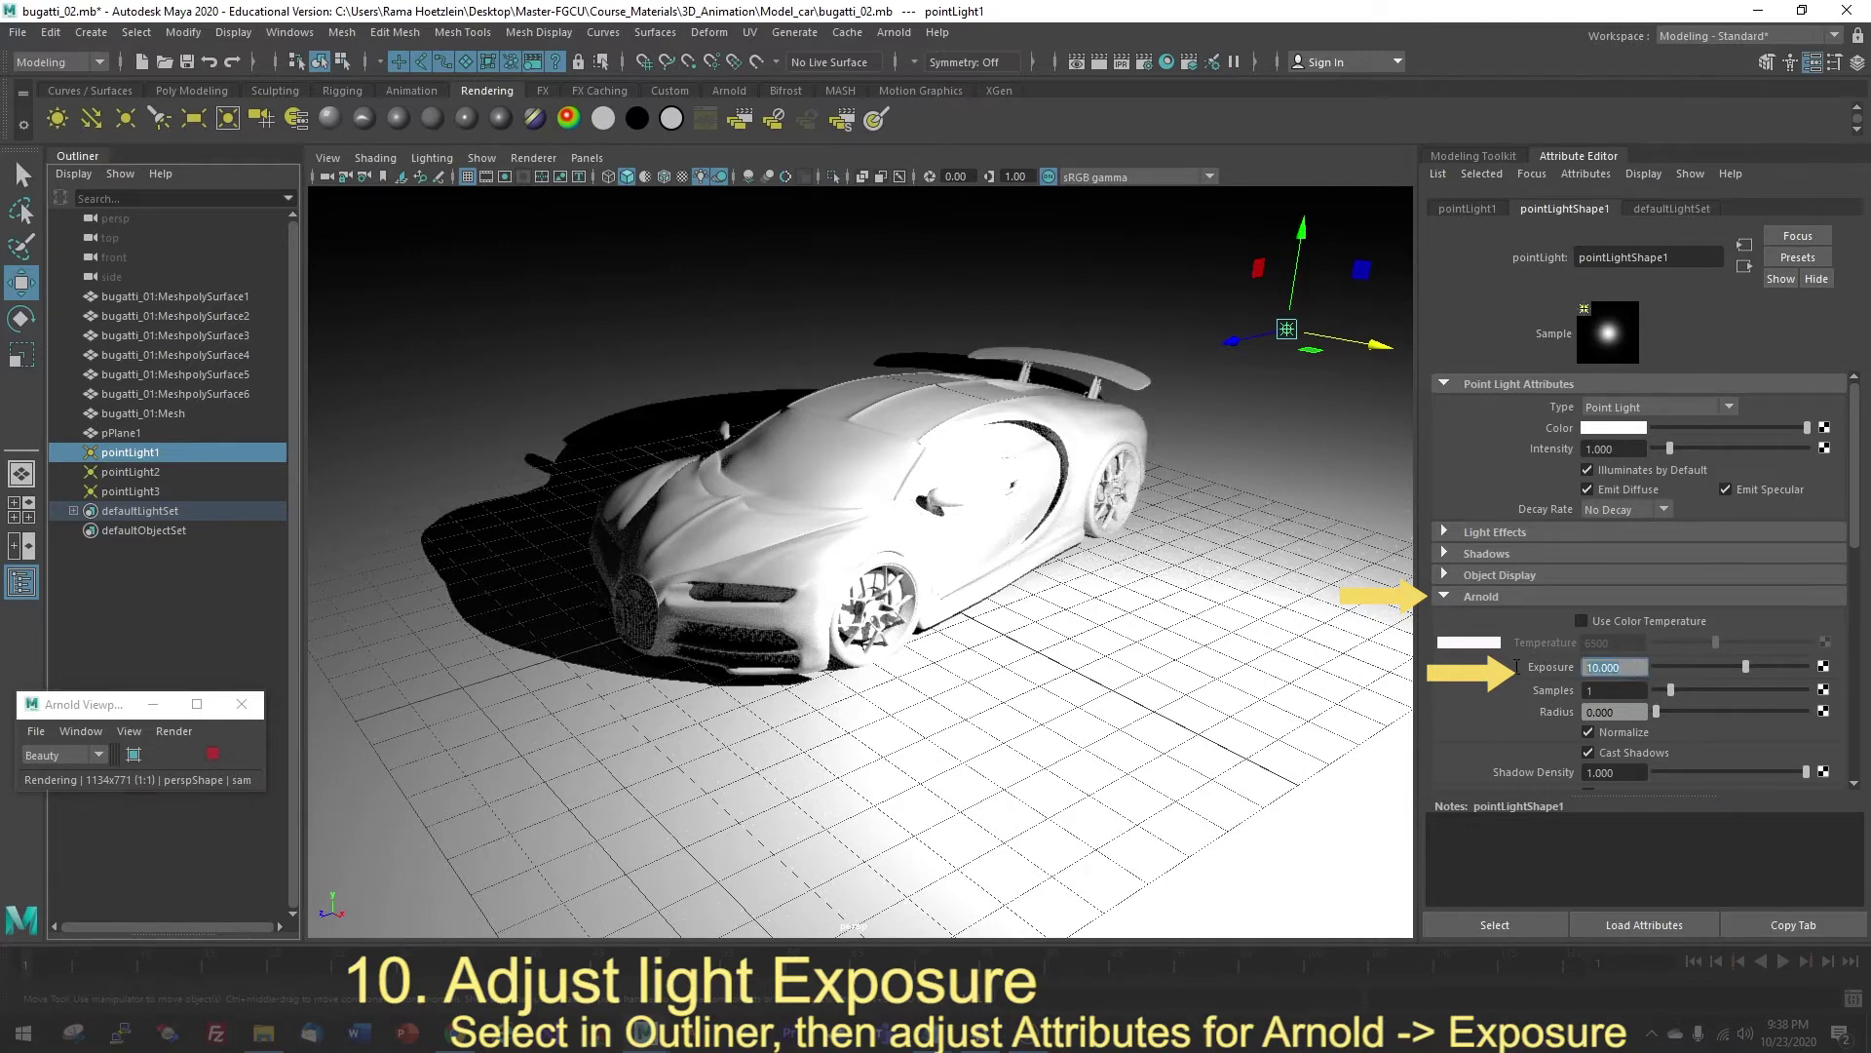
pyautogui.write('8')
pyautogui.press('Tab')
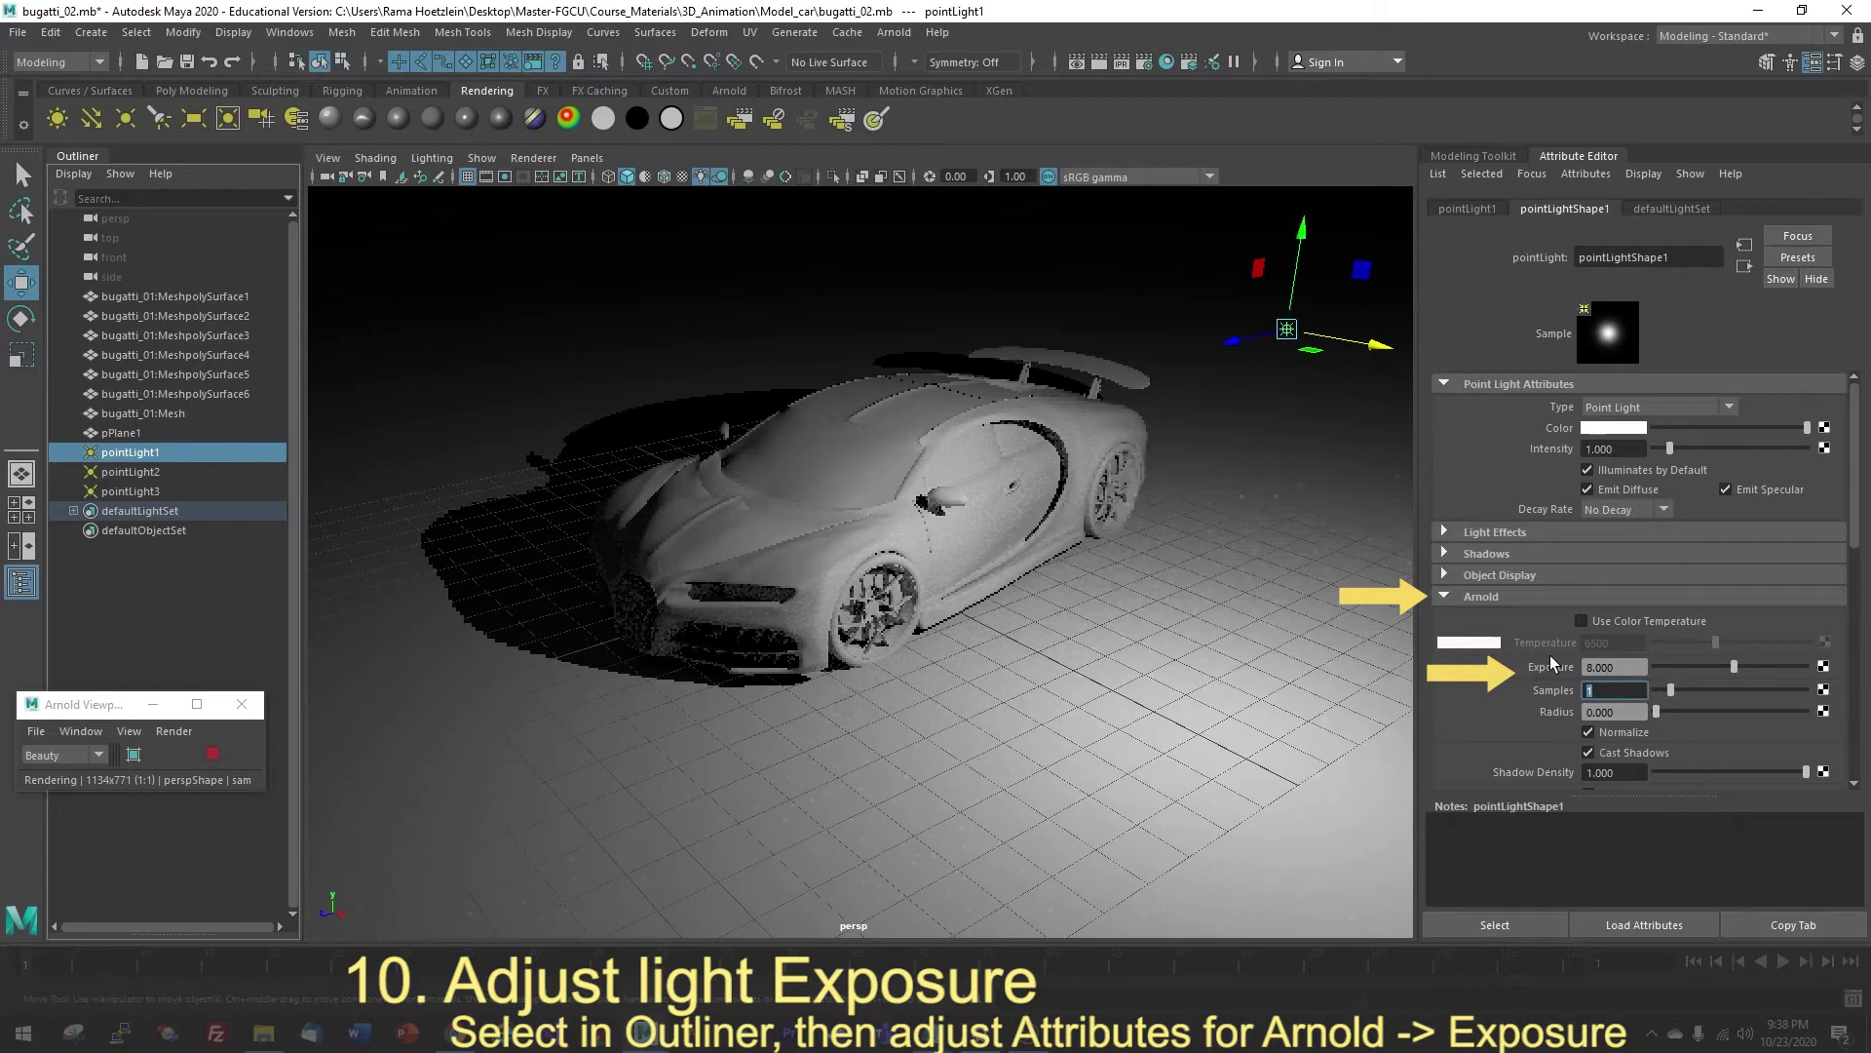
# Try Arnold exposures of 5 and 15 on the first point light and set it back to 8
pyautogui.doubleClick(1617, 667)
pyautogui.write('5')
pyautogui.press('Tab')
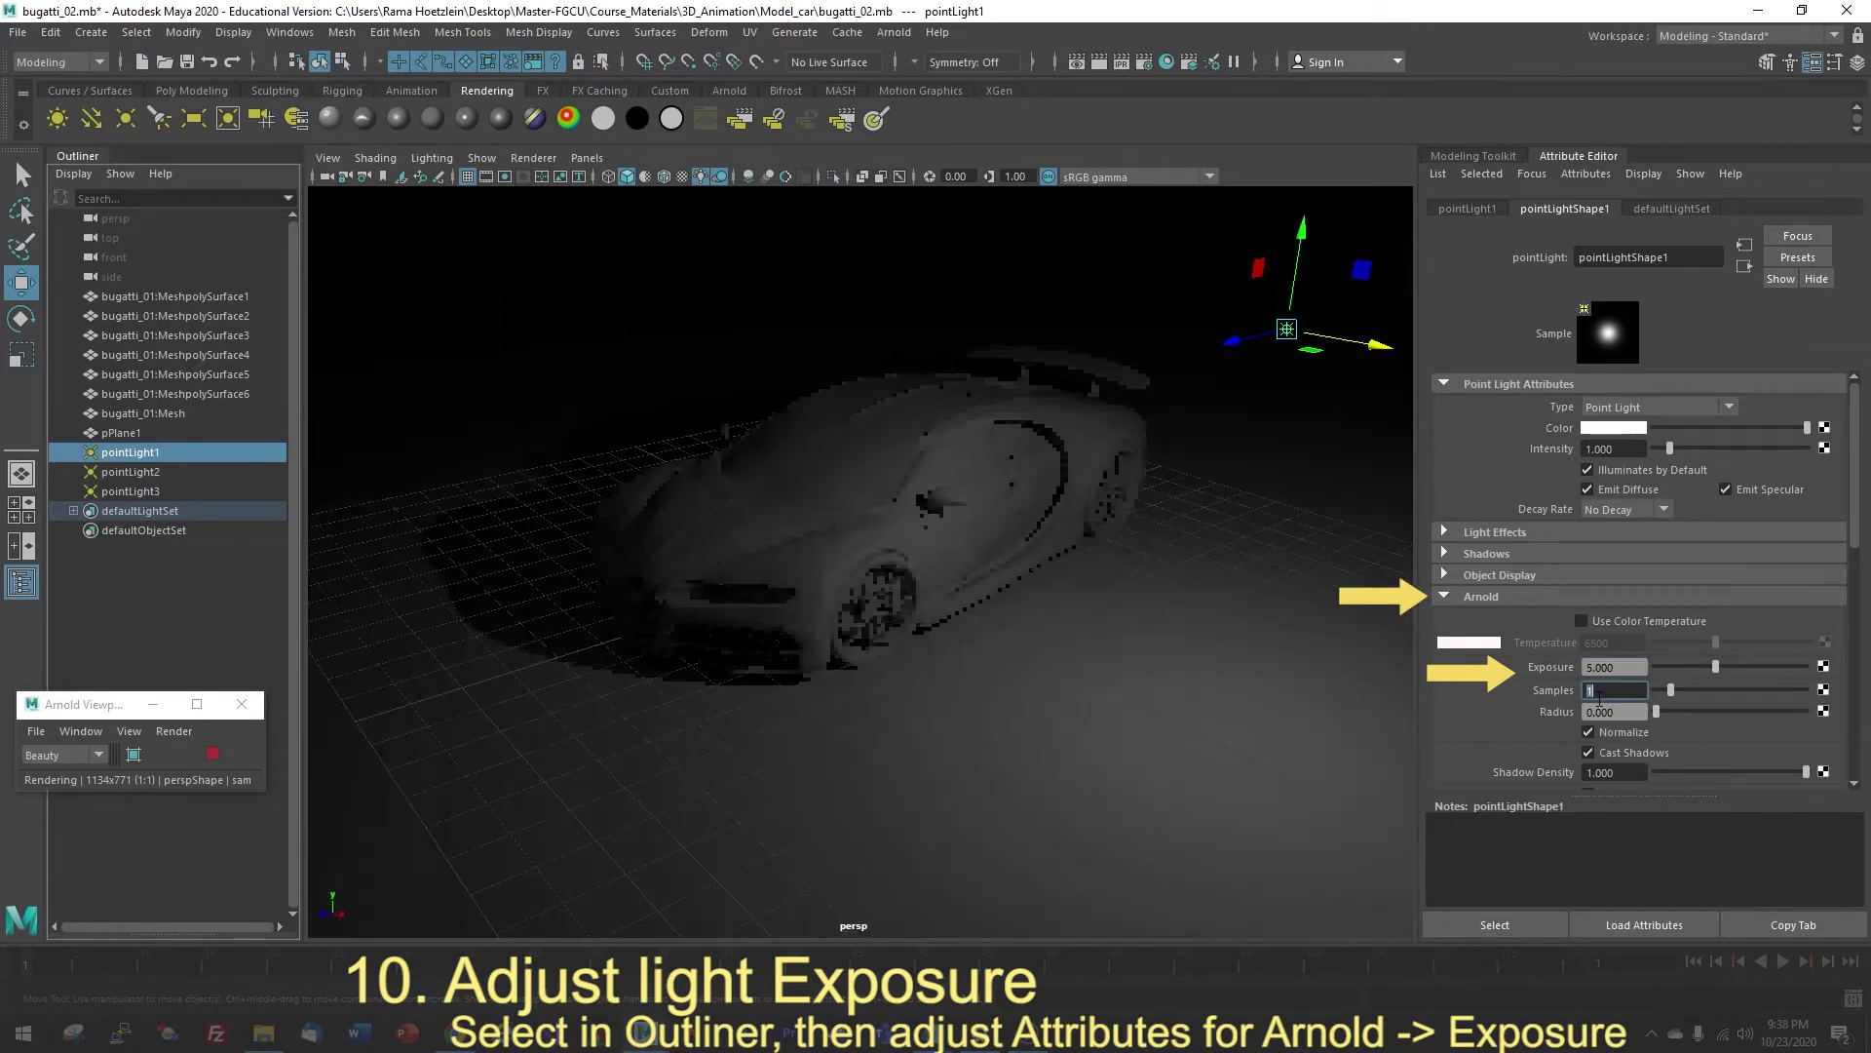
pyautogui.doubleClick(1615, 667)
pyautogui.write('1')
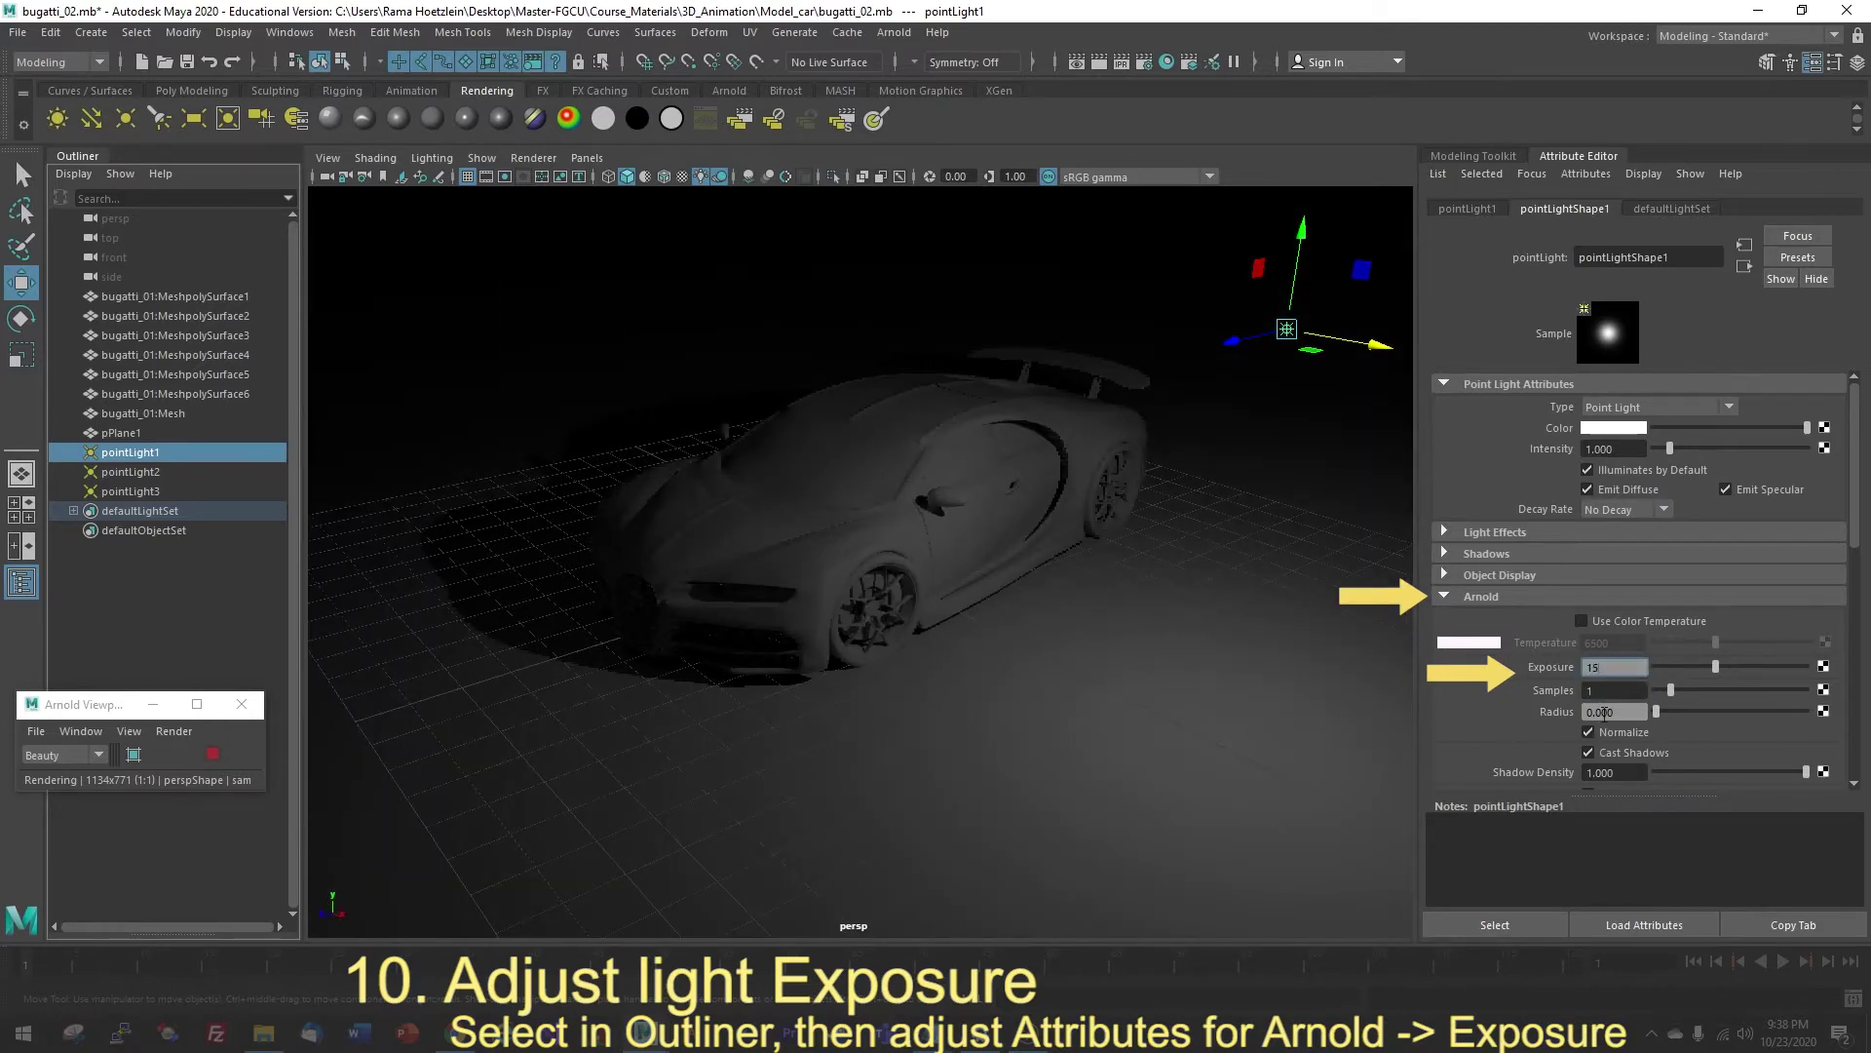
pyautogui.write('5')
pyautogui.press('Tab')
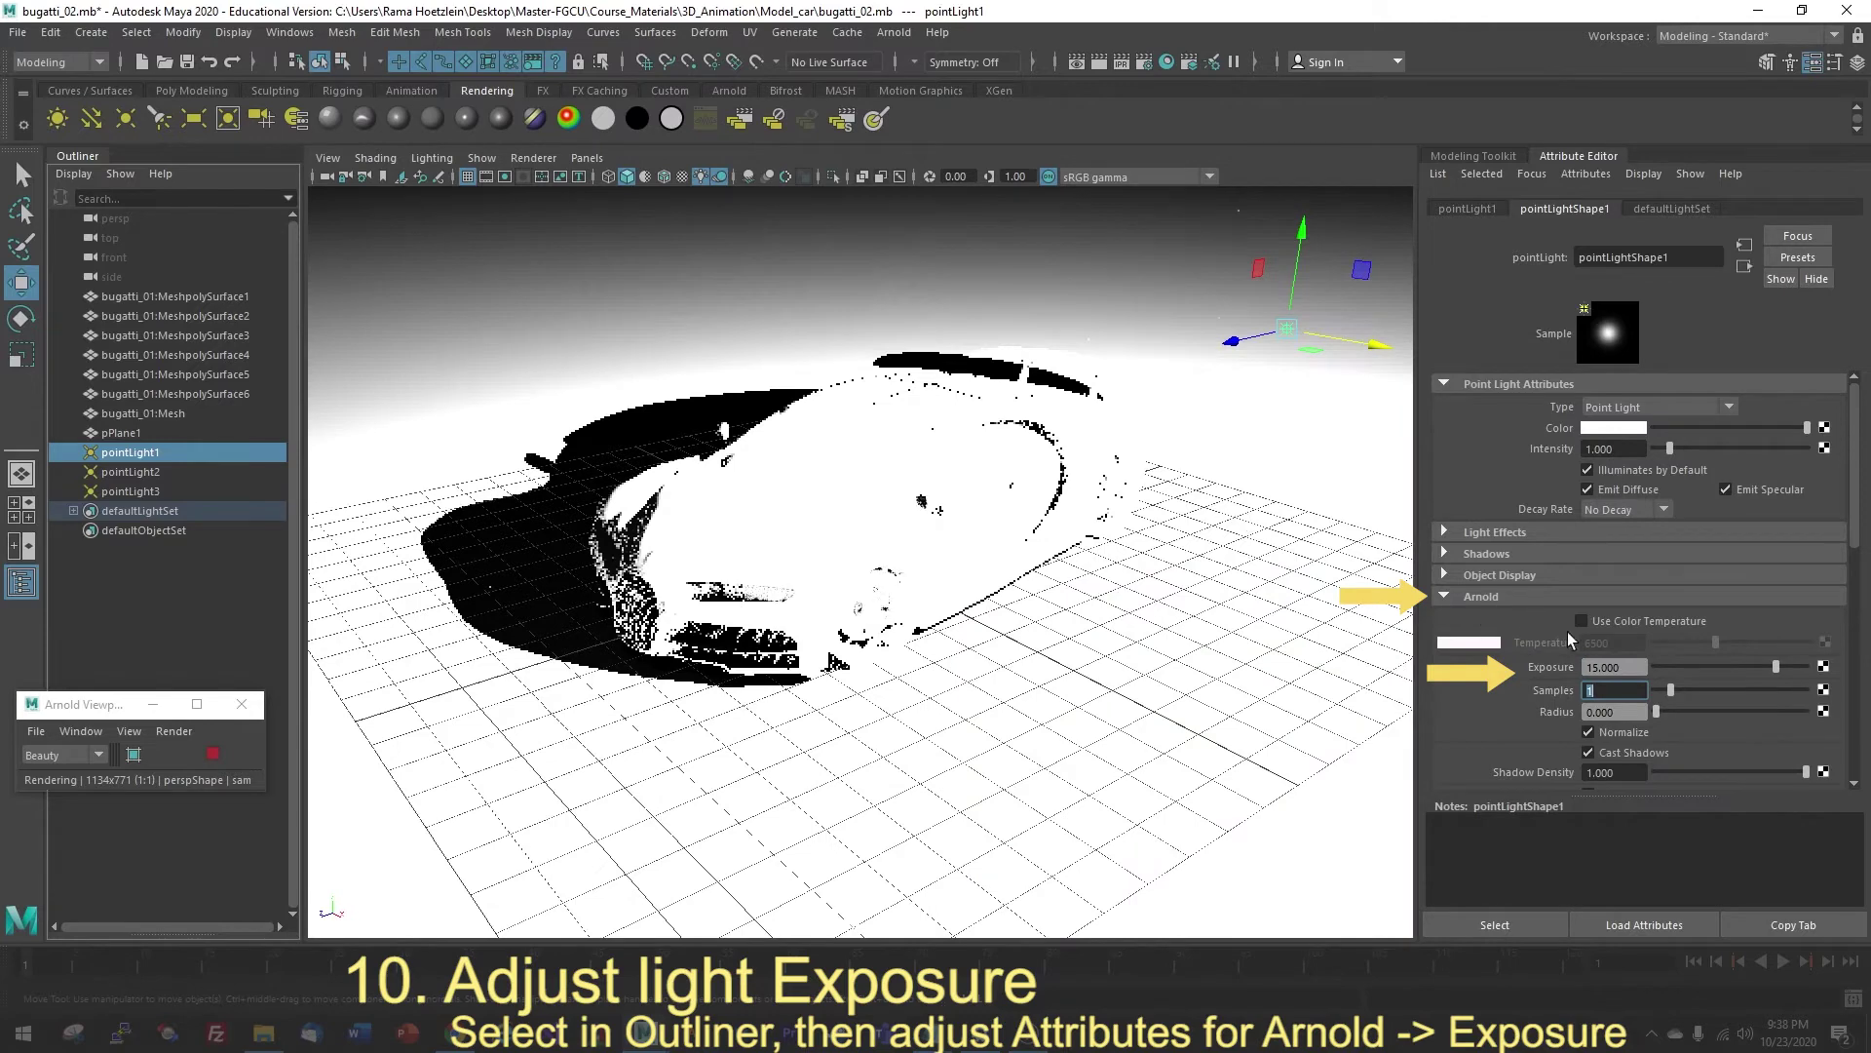
pyautogui.doubleClick(1616, 666)
pyautogui.write('8')
pyautogui.press('Tab')
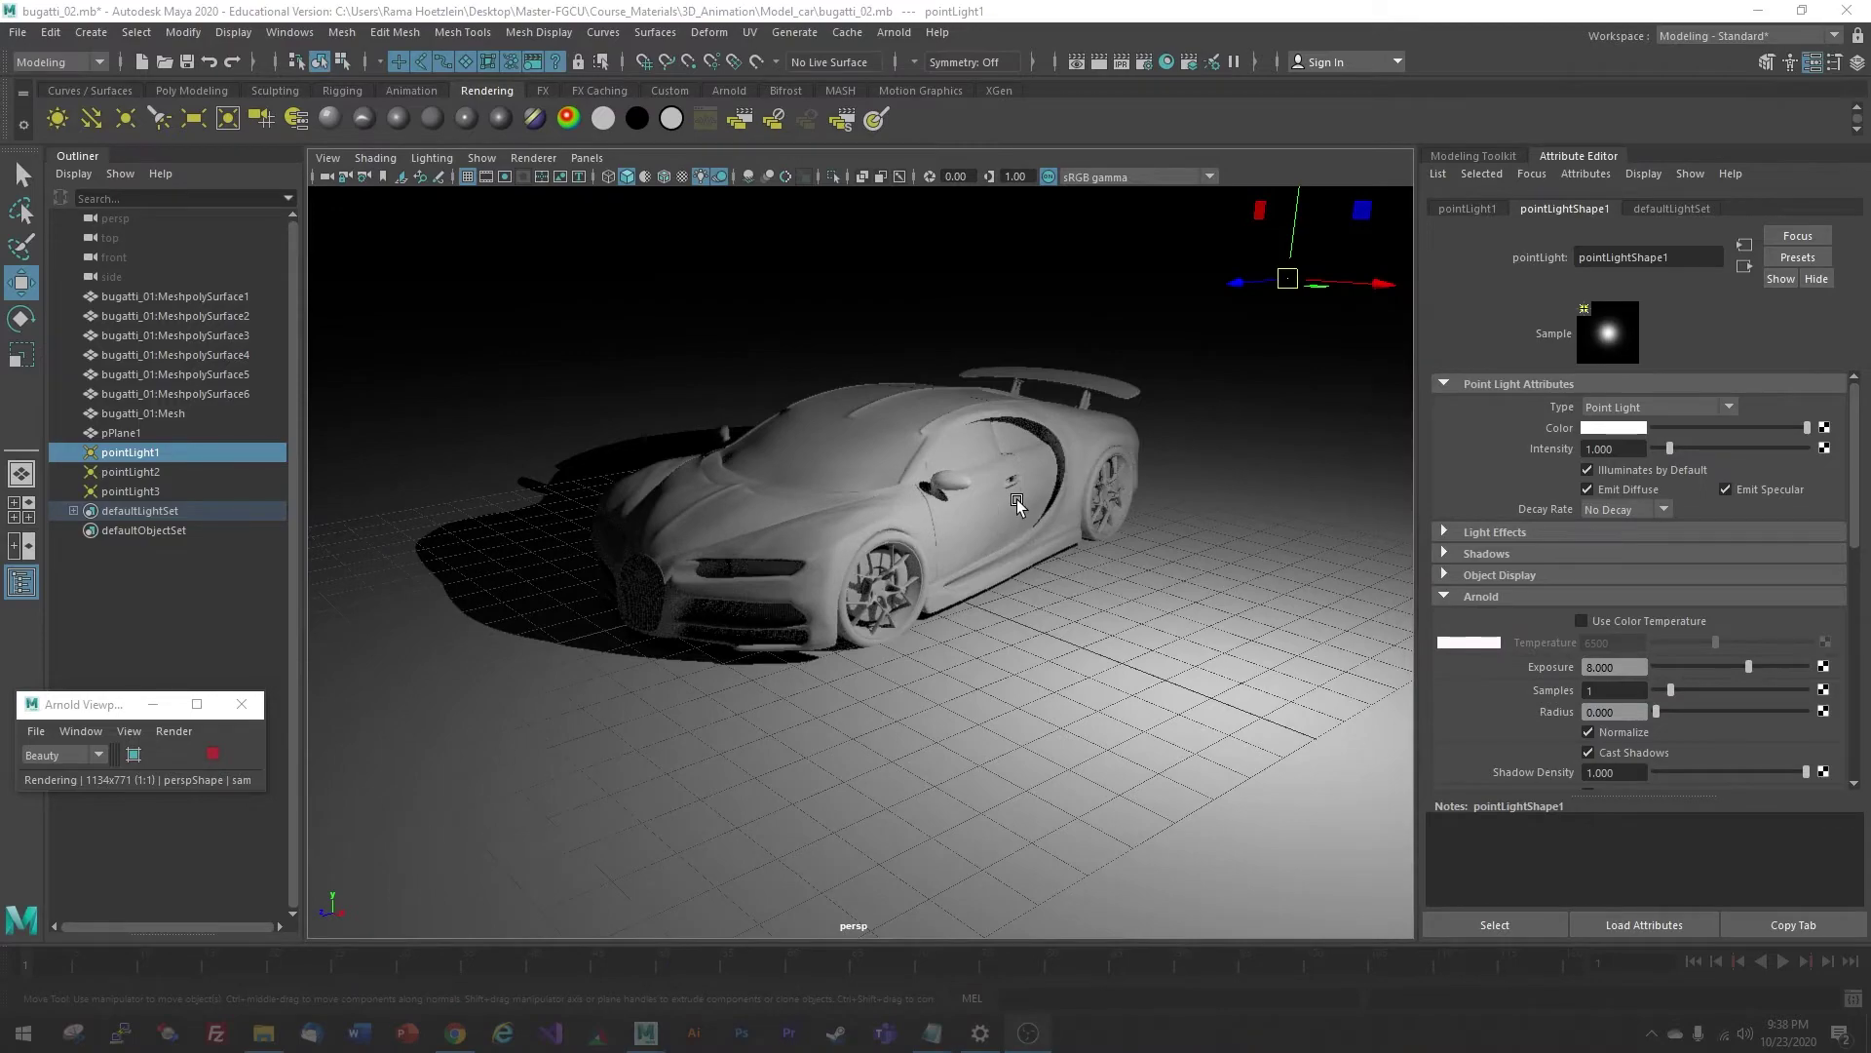
pyautogui.keyDown('alt'); pyautogui.moveTo(1016, 499); pyautogui.dragTo(1074, 507); pyautogui.keyUp('alt')
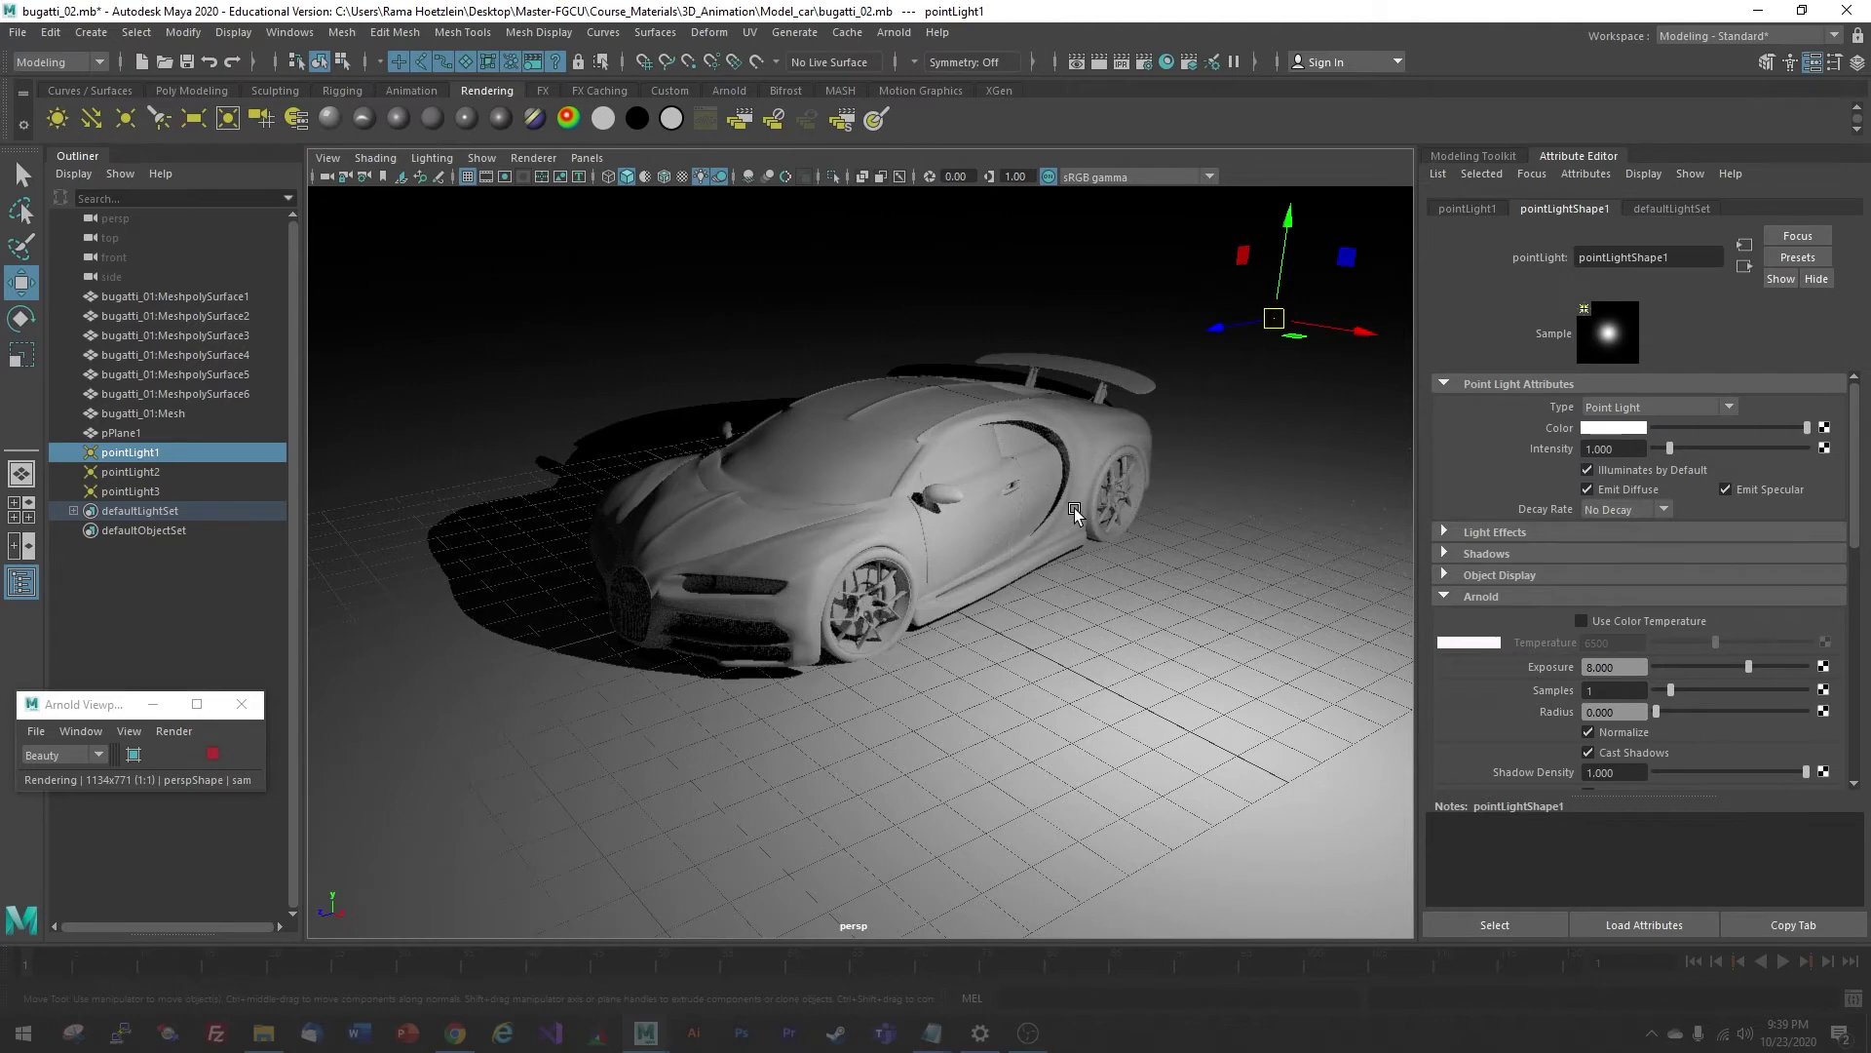
pyautogui.keyDown('alt'); pyautogui.moveTo(822, 534); pyautogui.dragTo(1232, 556); pyautogui.keyUp('alt')
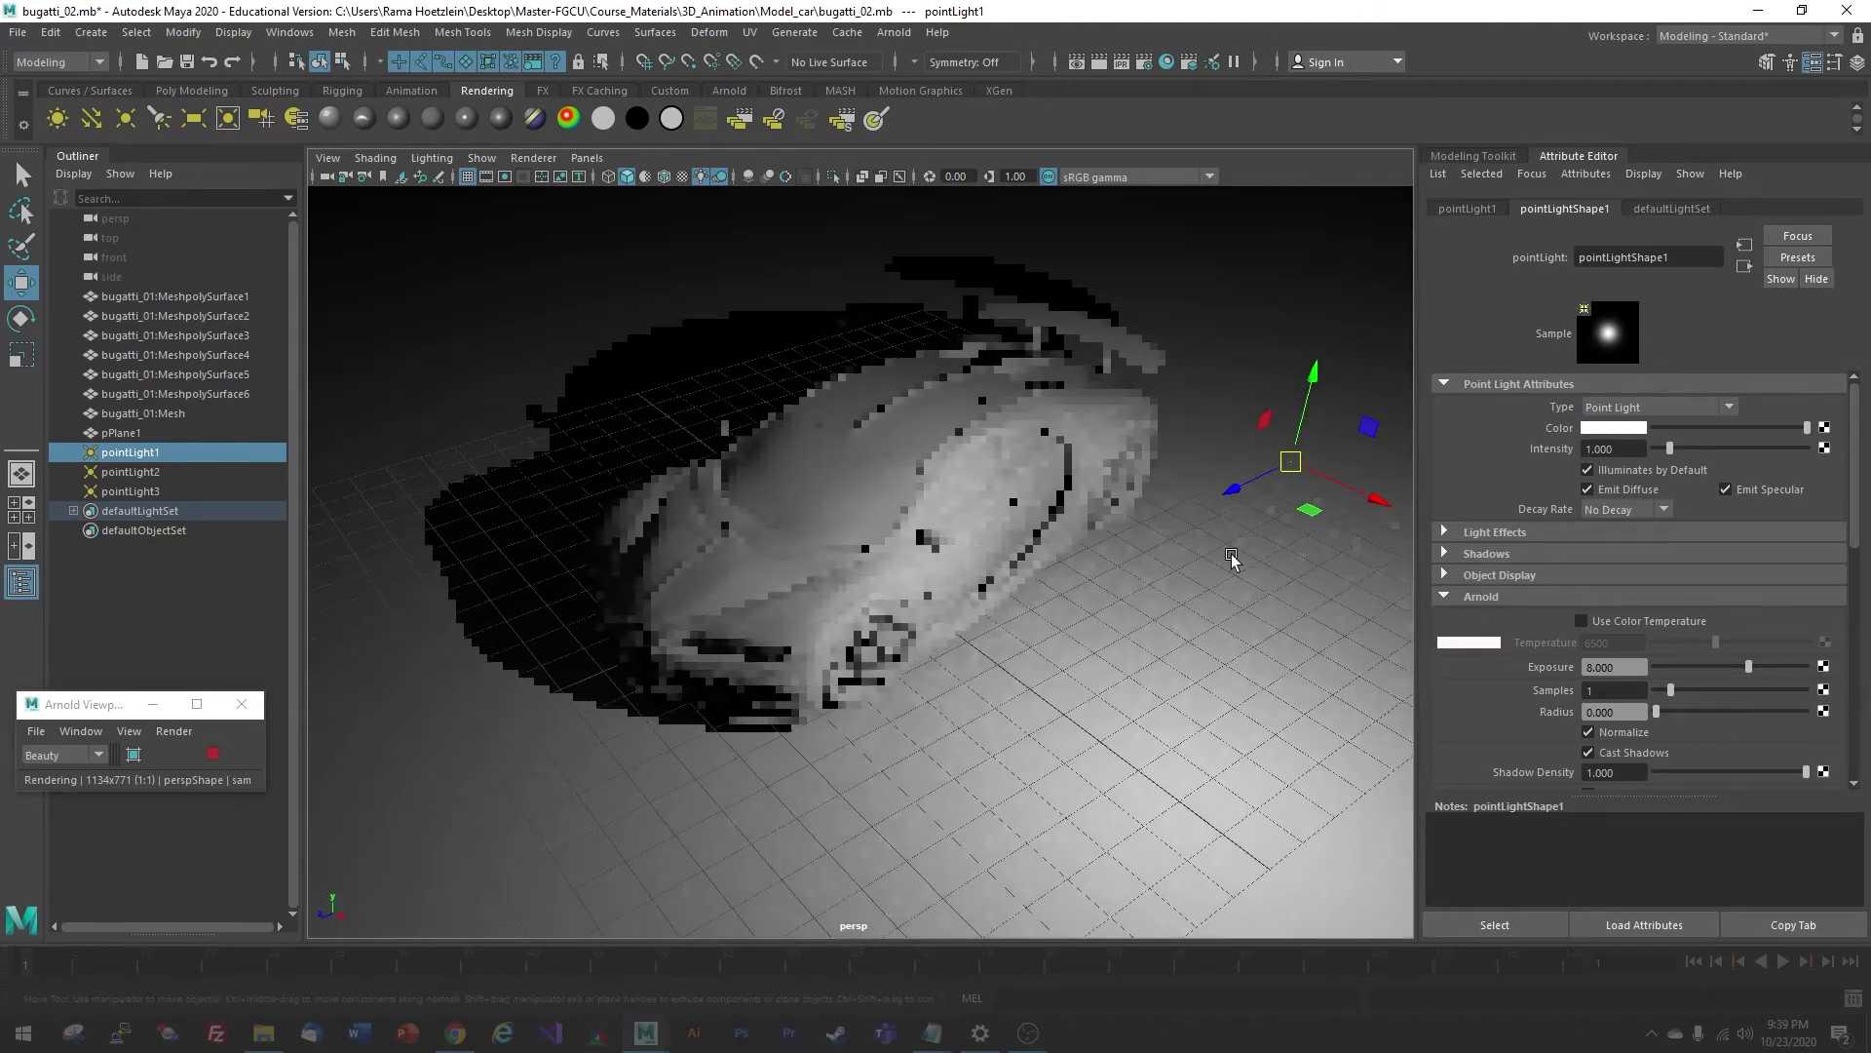
pyautogui.doubleClick(1618, 666)
pyautogui.write('5')
pyautogui.press('Tab')
pyautogui.hotkey('ctrl', 'z')
pyautogui.hotkey('ctrl', 'z')
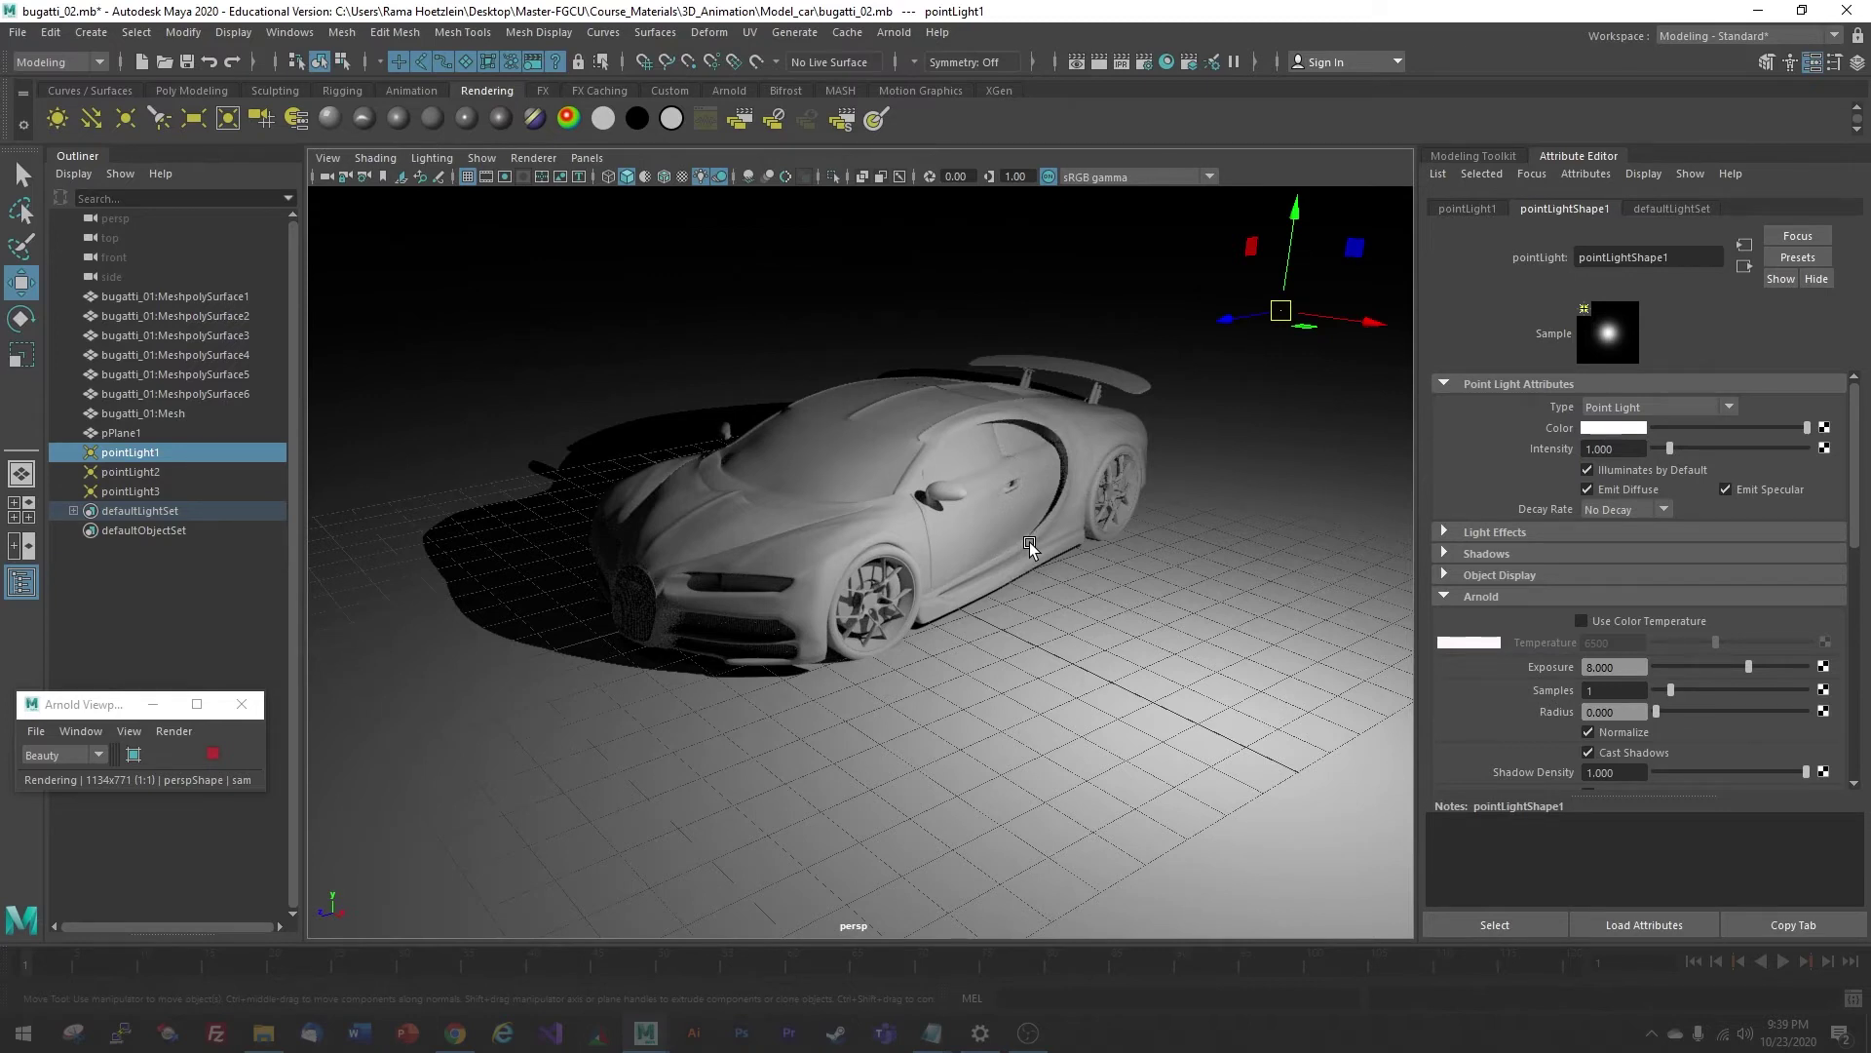
# Set the second point light's Arnold exposure to 6
pyautogui.click(141, 472)
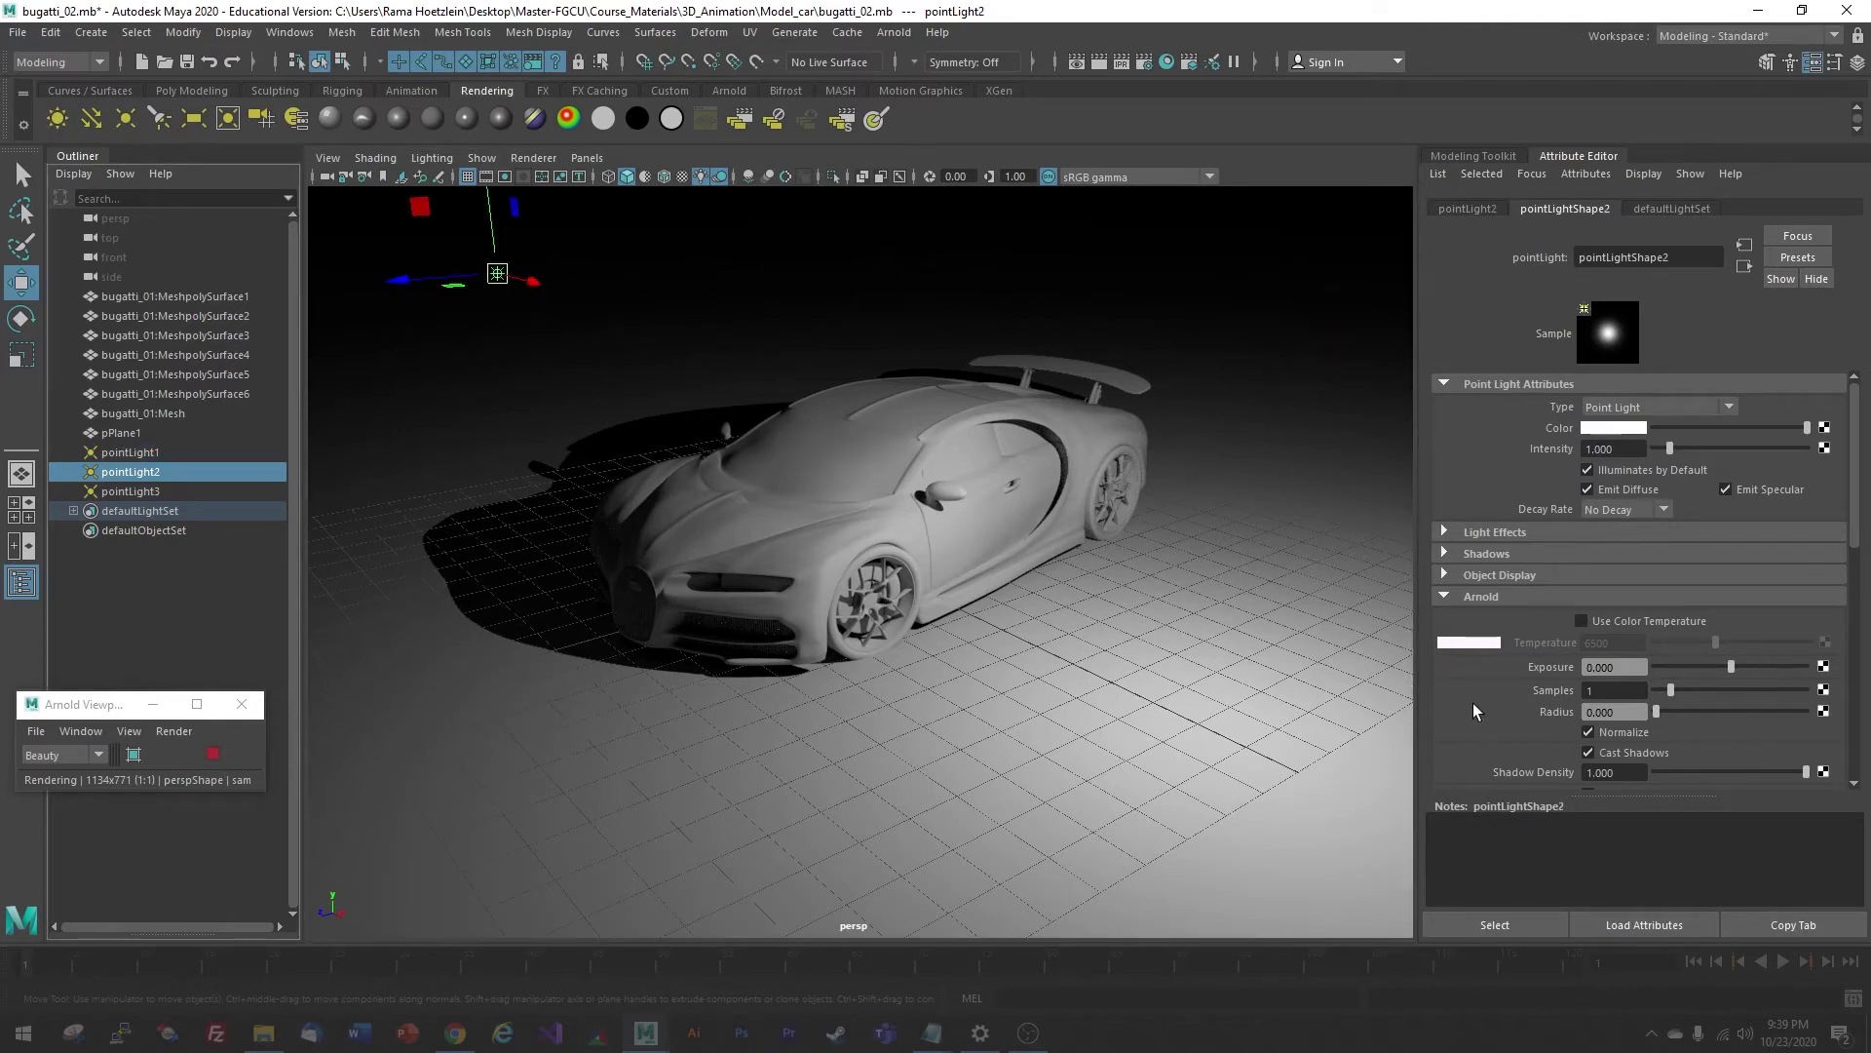
pyautogui.click(1634, 666)
pyautogui.write('6')
pyautogui.press('Tab')
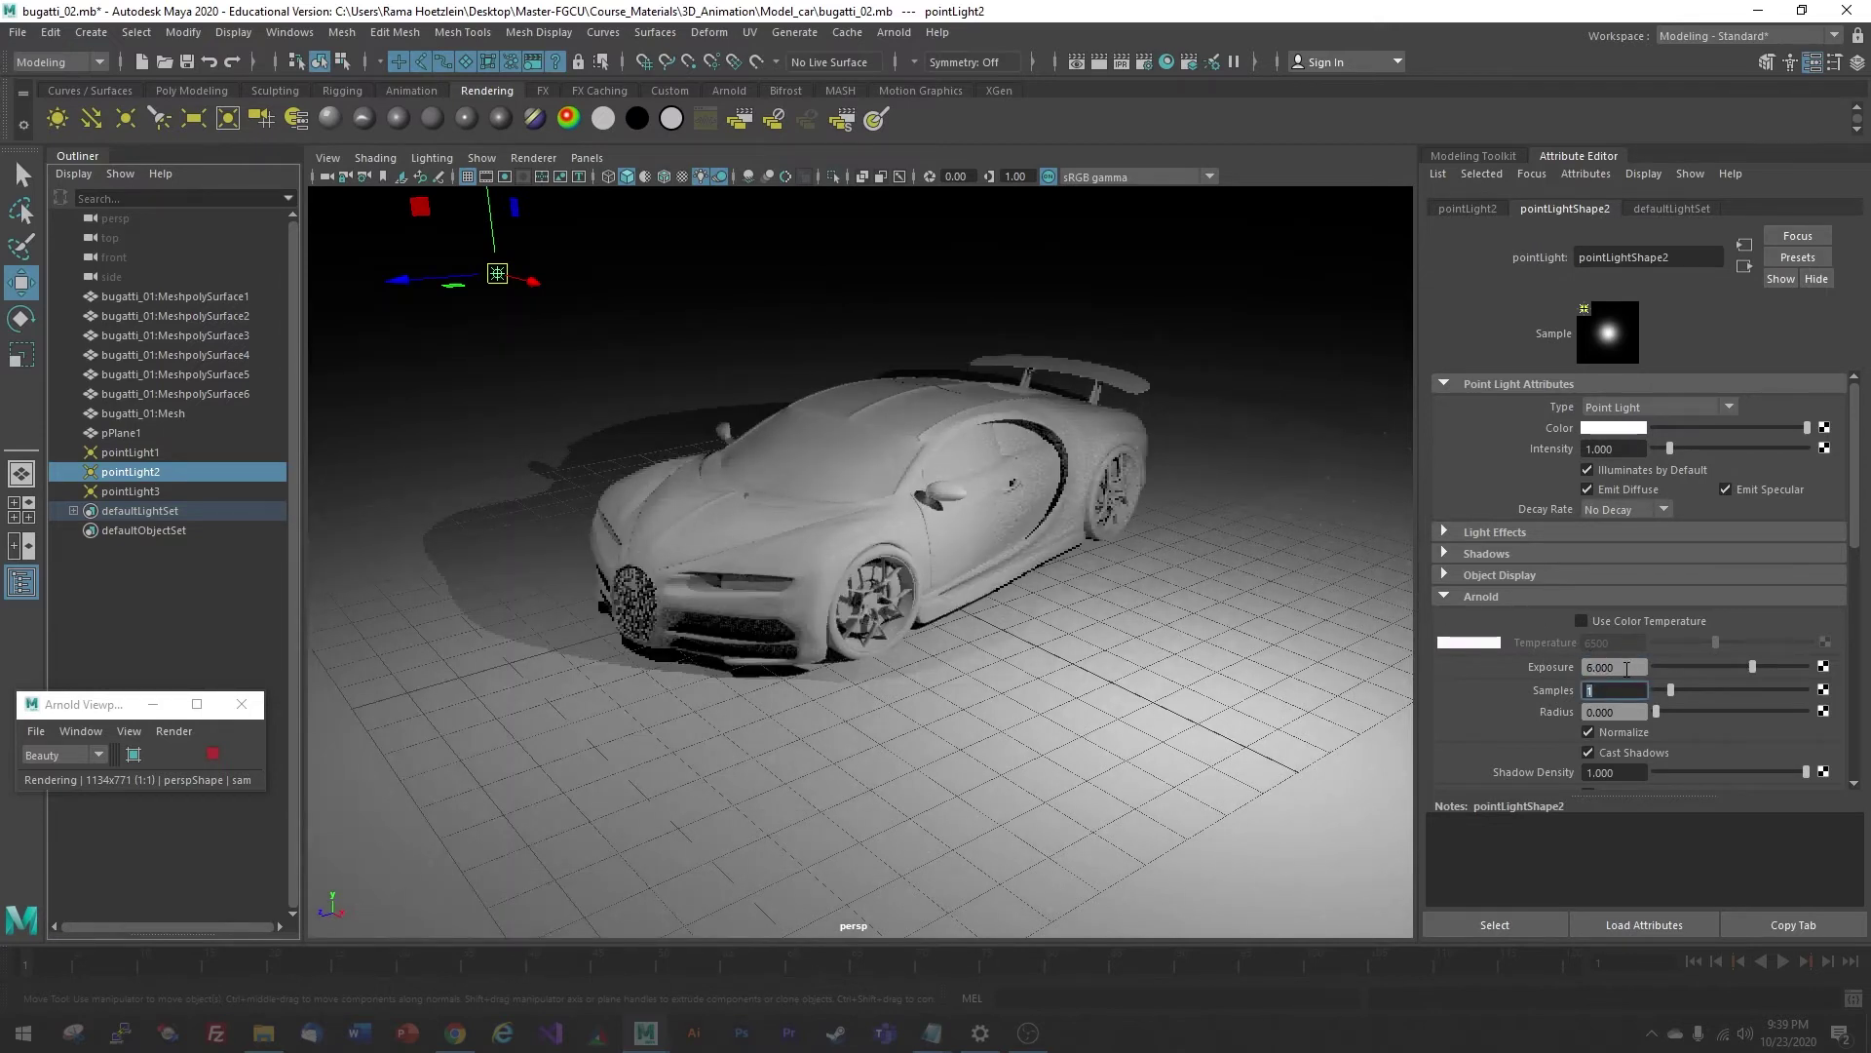
# Set the third point light's Arnold exposure to 11 after trying 8, 10 and 12
pyautogui.click(142, 494)
pyautogui.doubleClick(1645, 666)
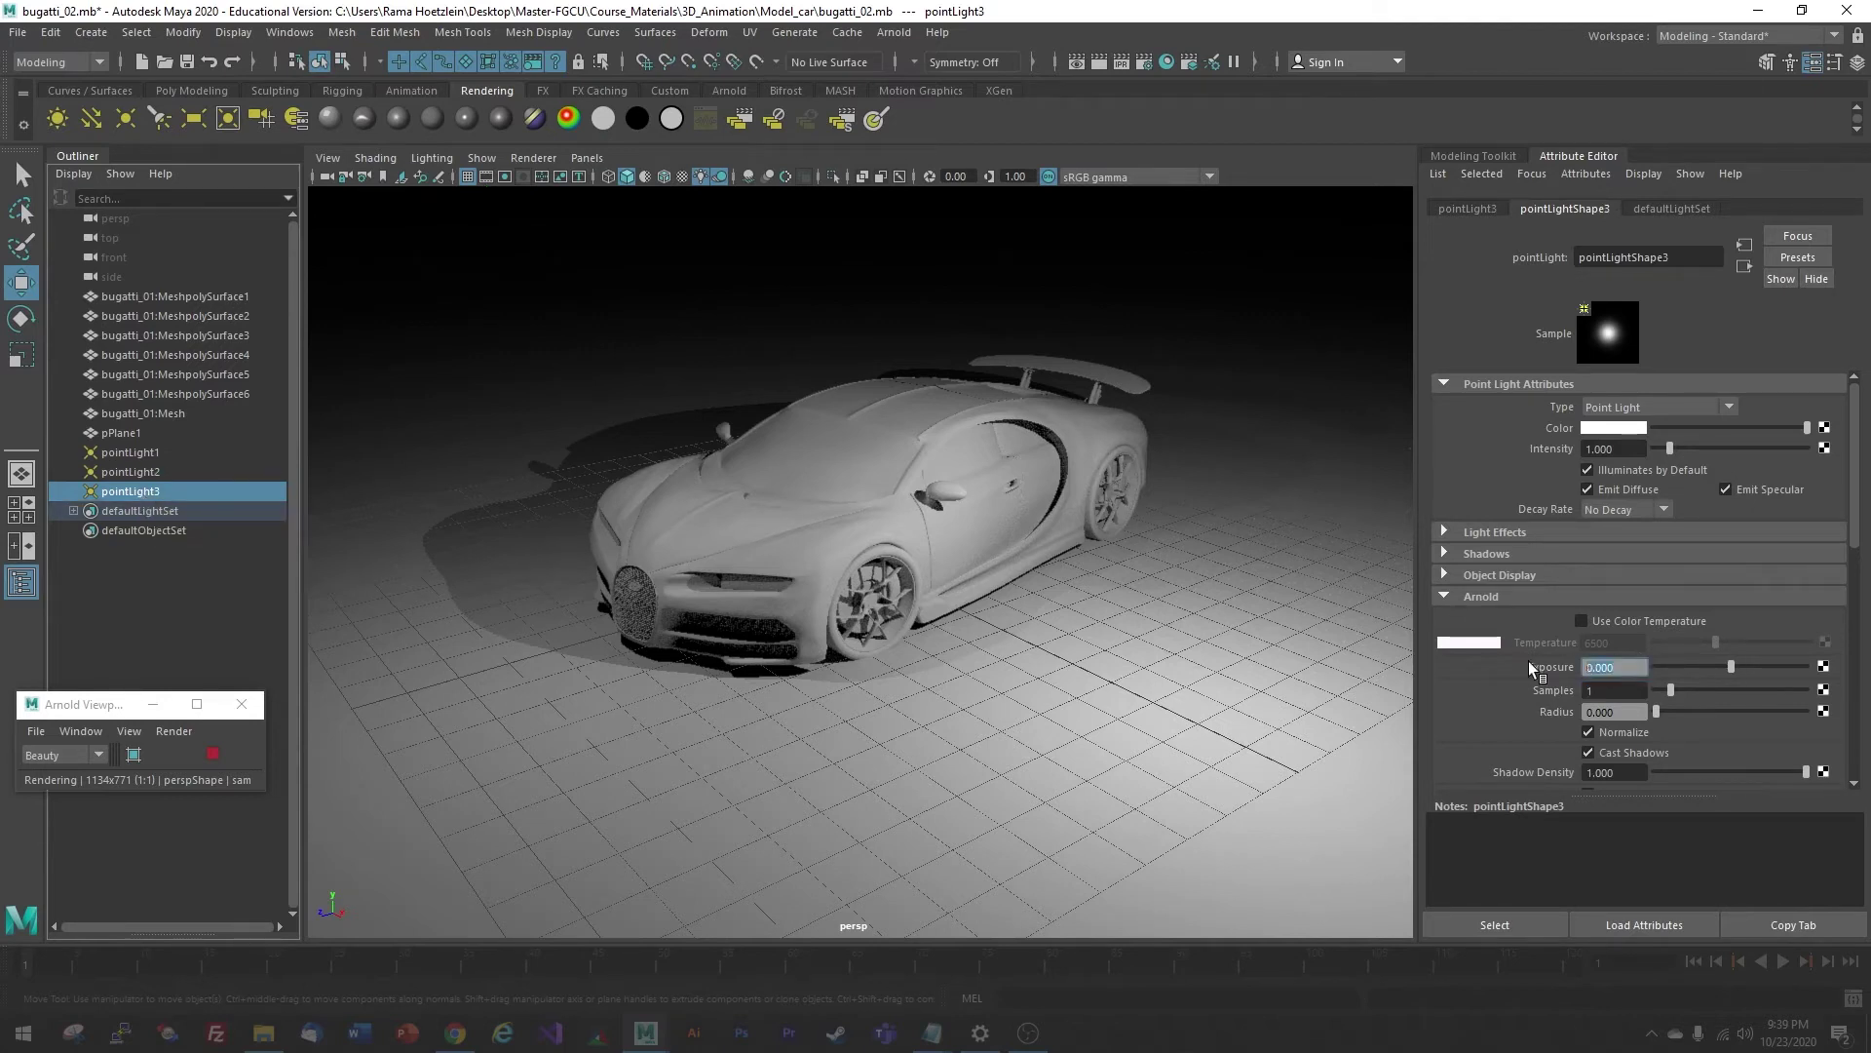
pyautogui.write('8')
pyautogui.press('Tab')
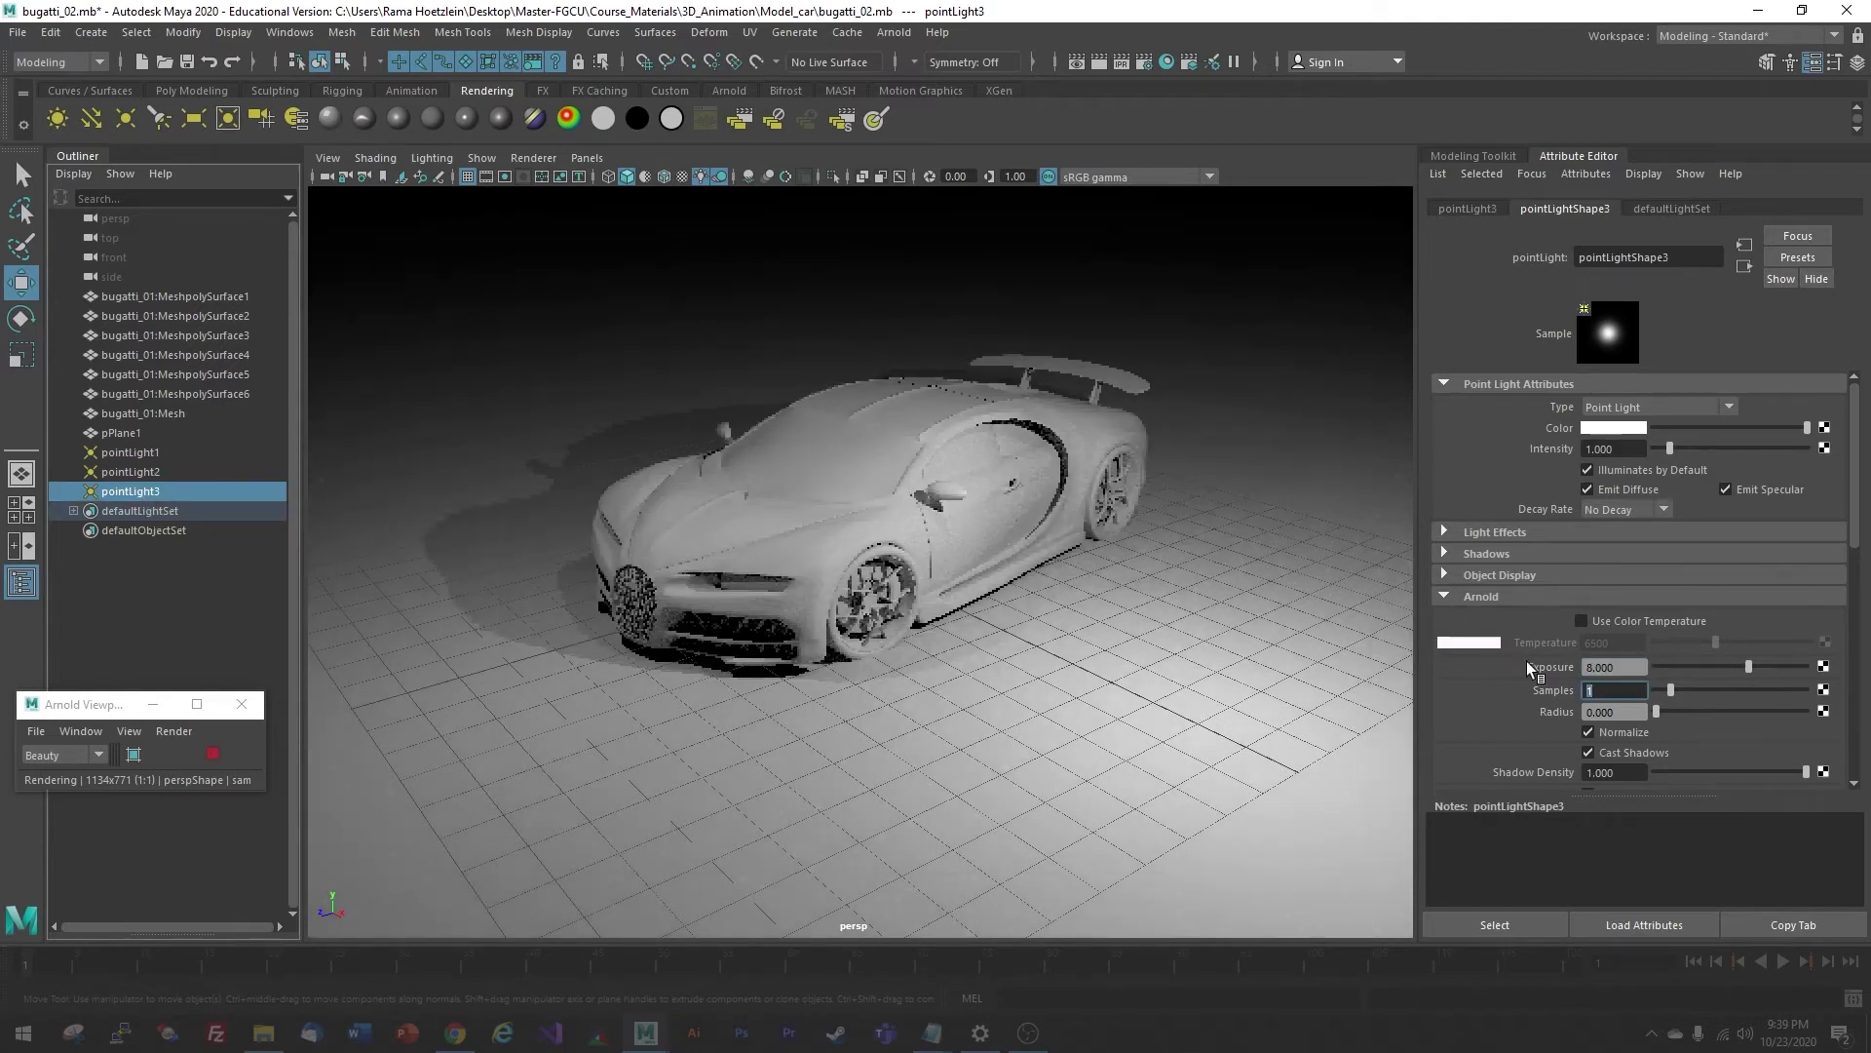
pyautogui.hotkey('shift', 'Tab')
pyautogui.write('10')
pyautogui.press('Tab')
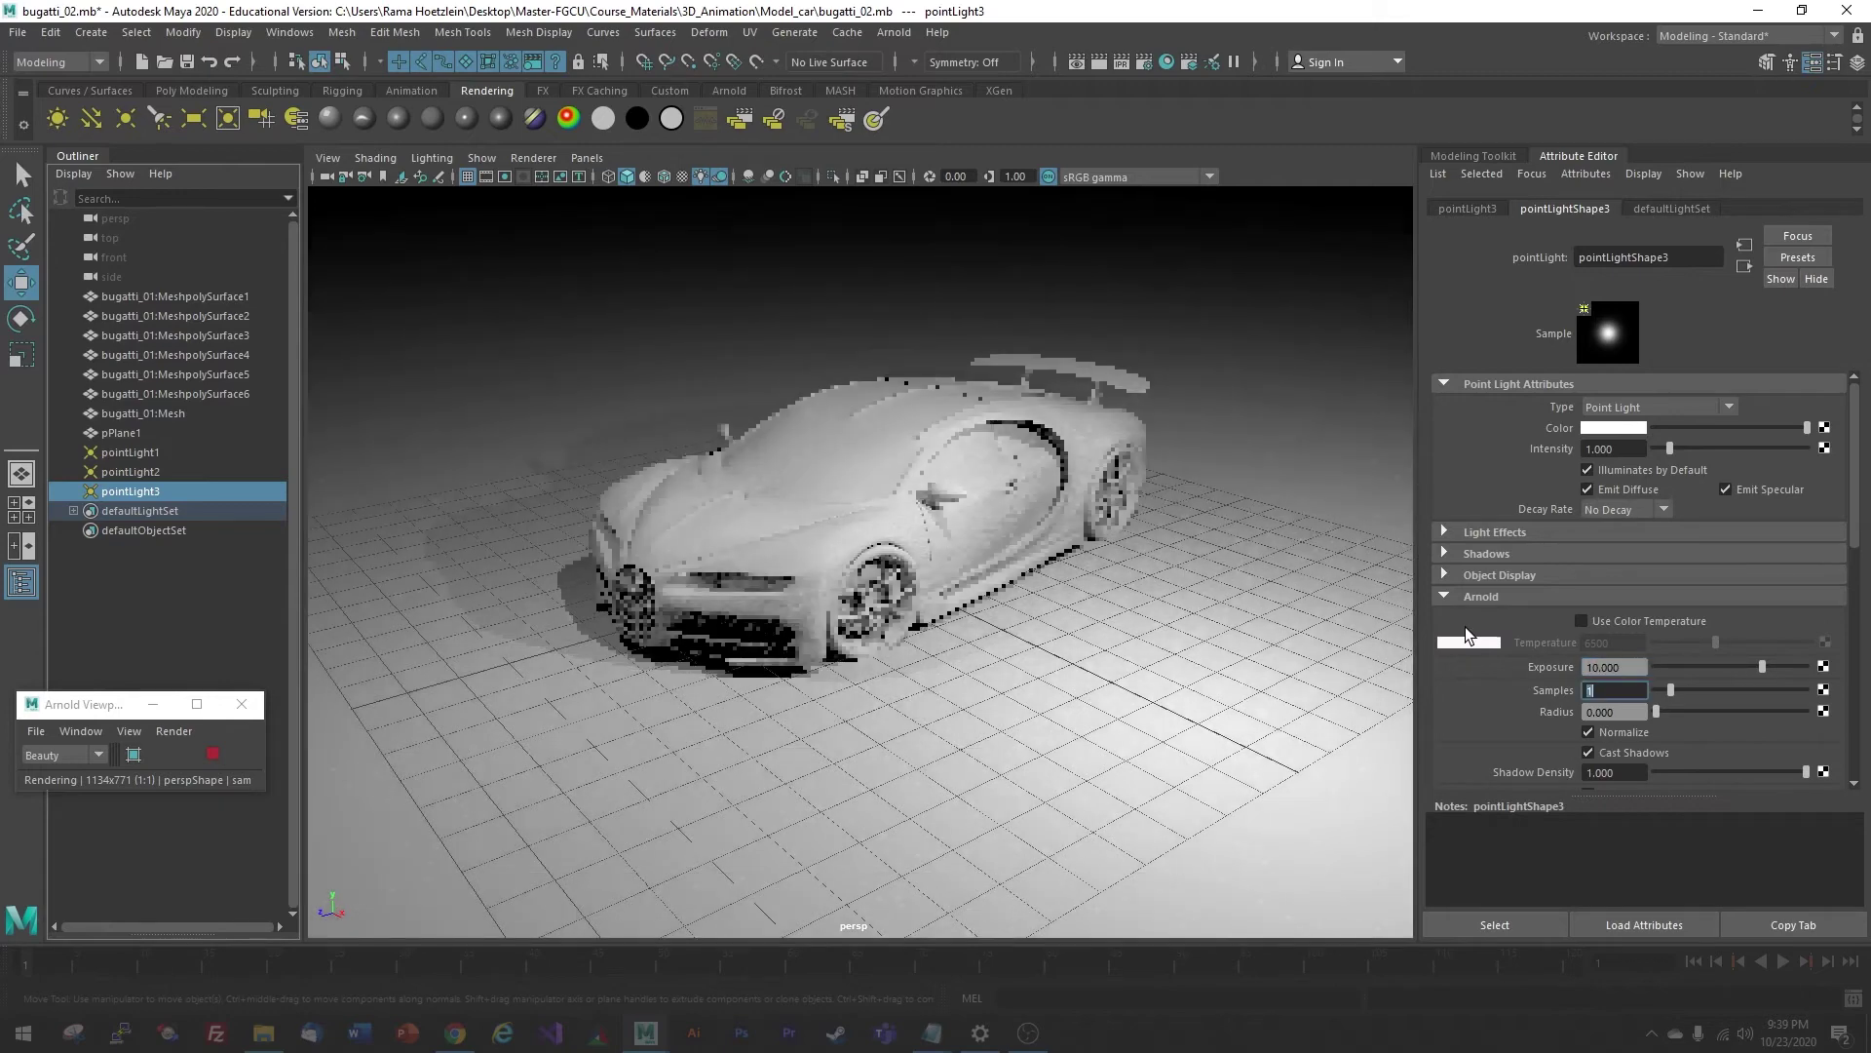
pyautogui.hotkey('shift', 'Tab')
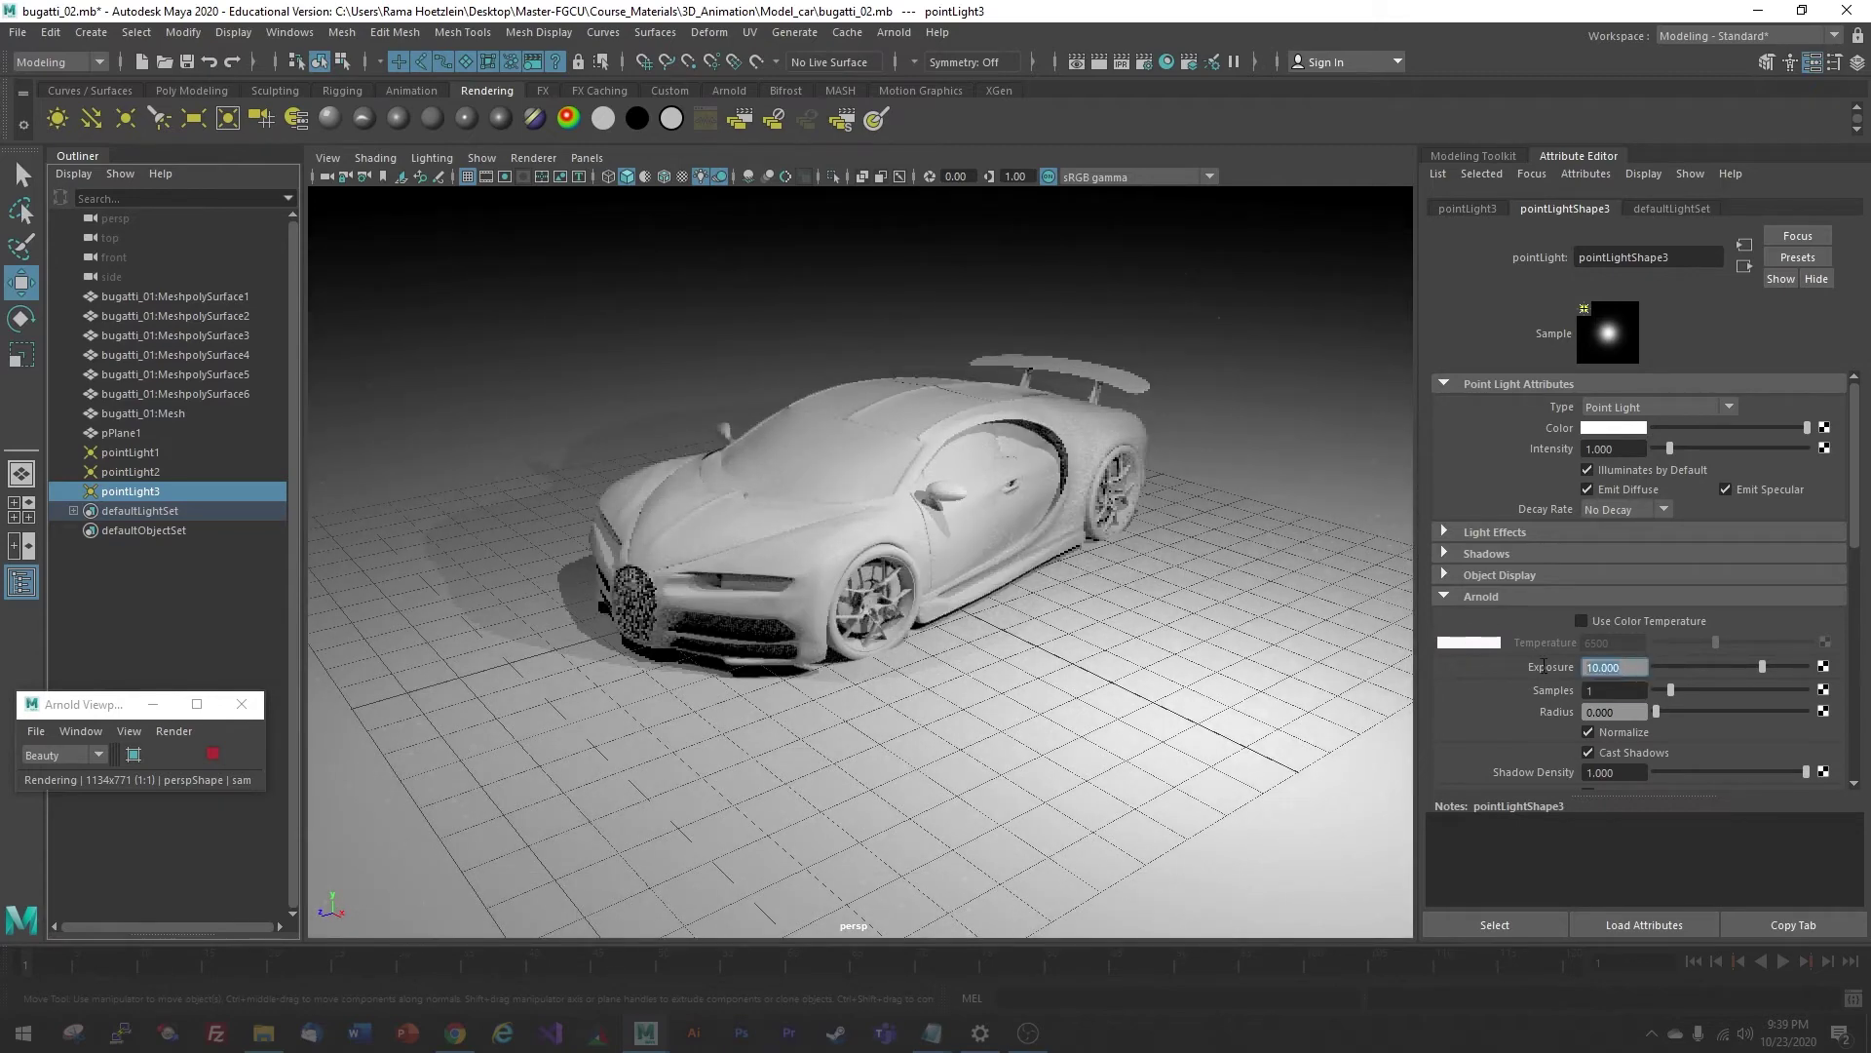
pyautogui.write('12')
pyautogui.press('Tab')
pyautogui.hotkey('shift', 'Tab')
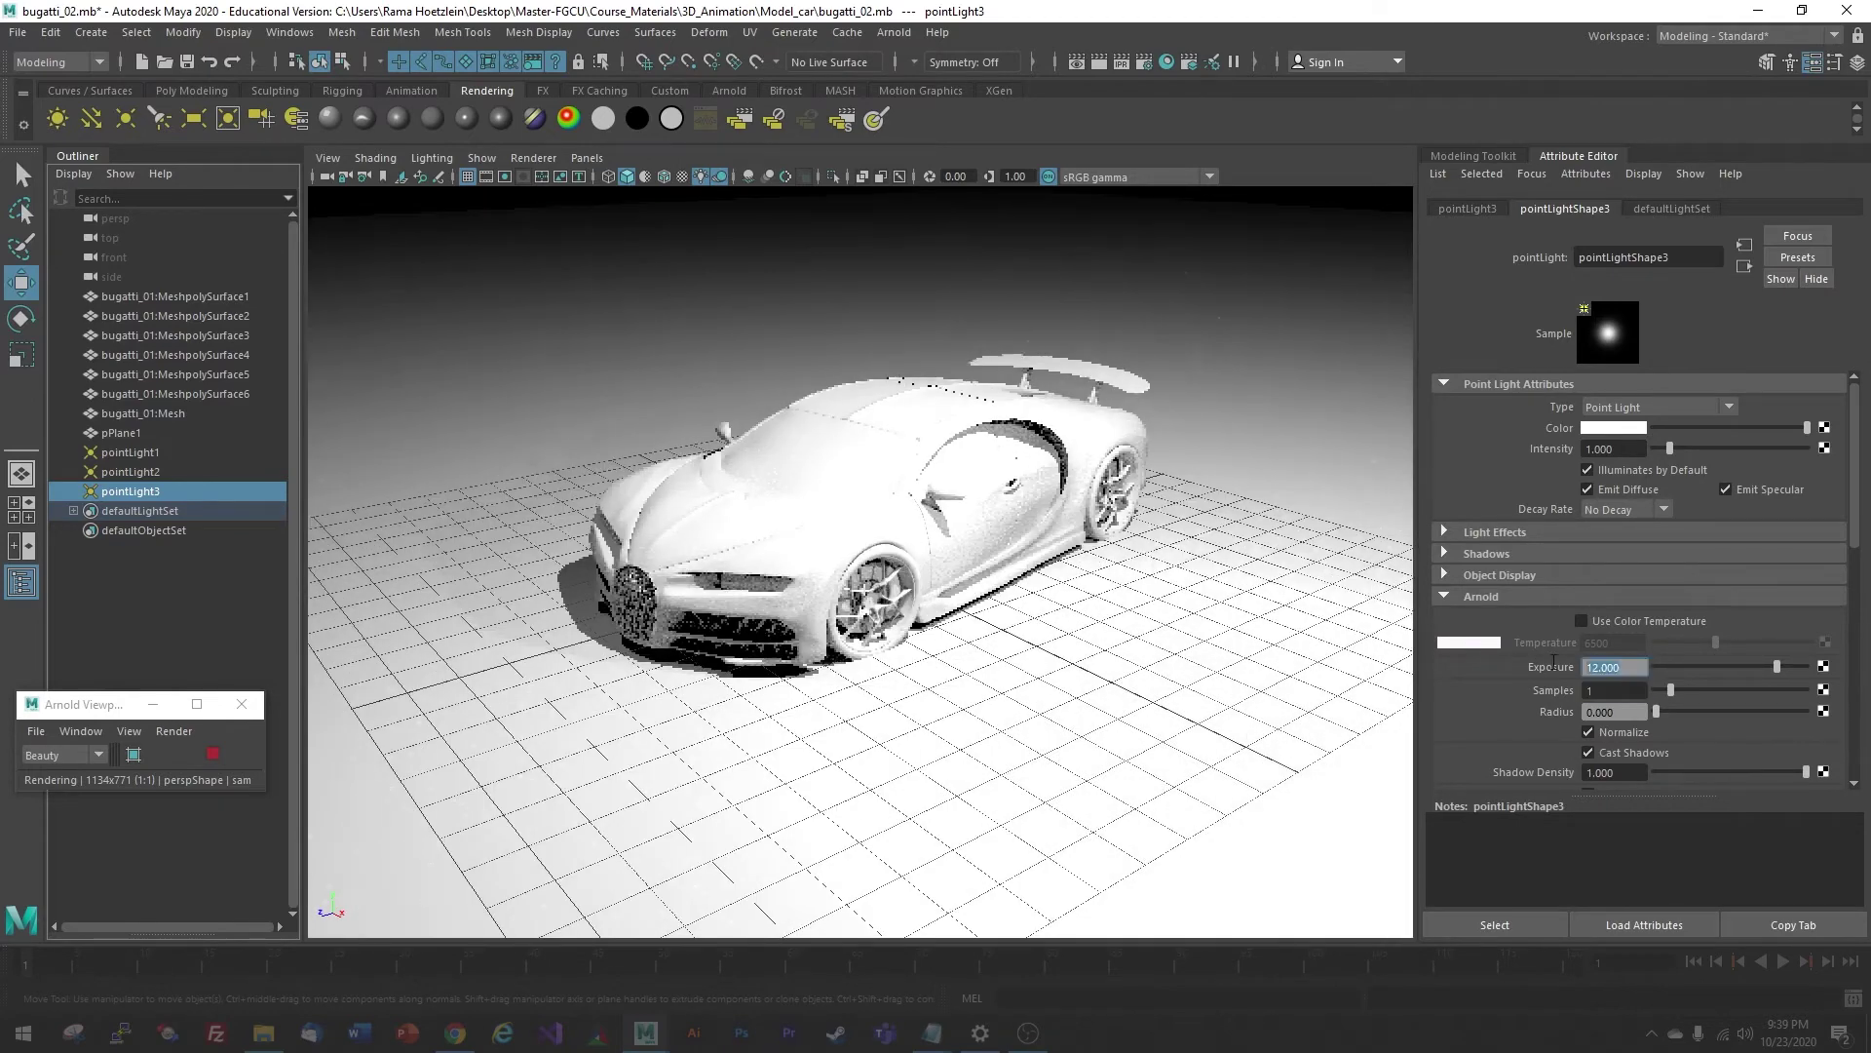
pyautogui.write('11')
pyautogui.press('Tab')
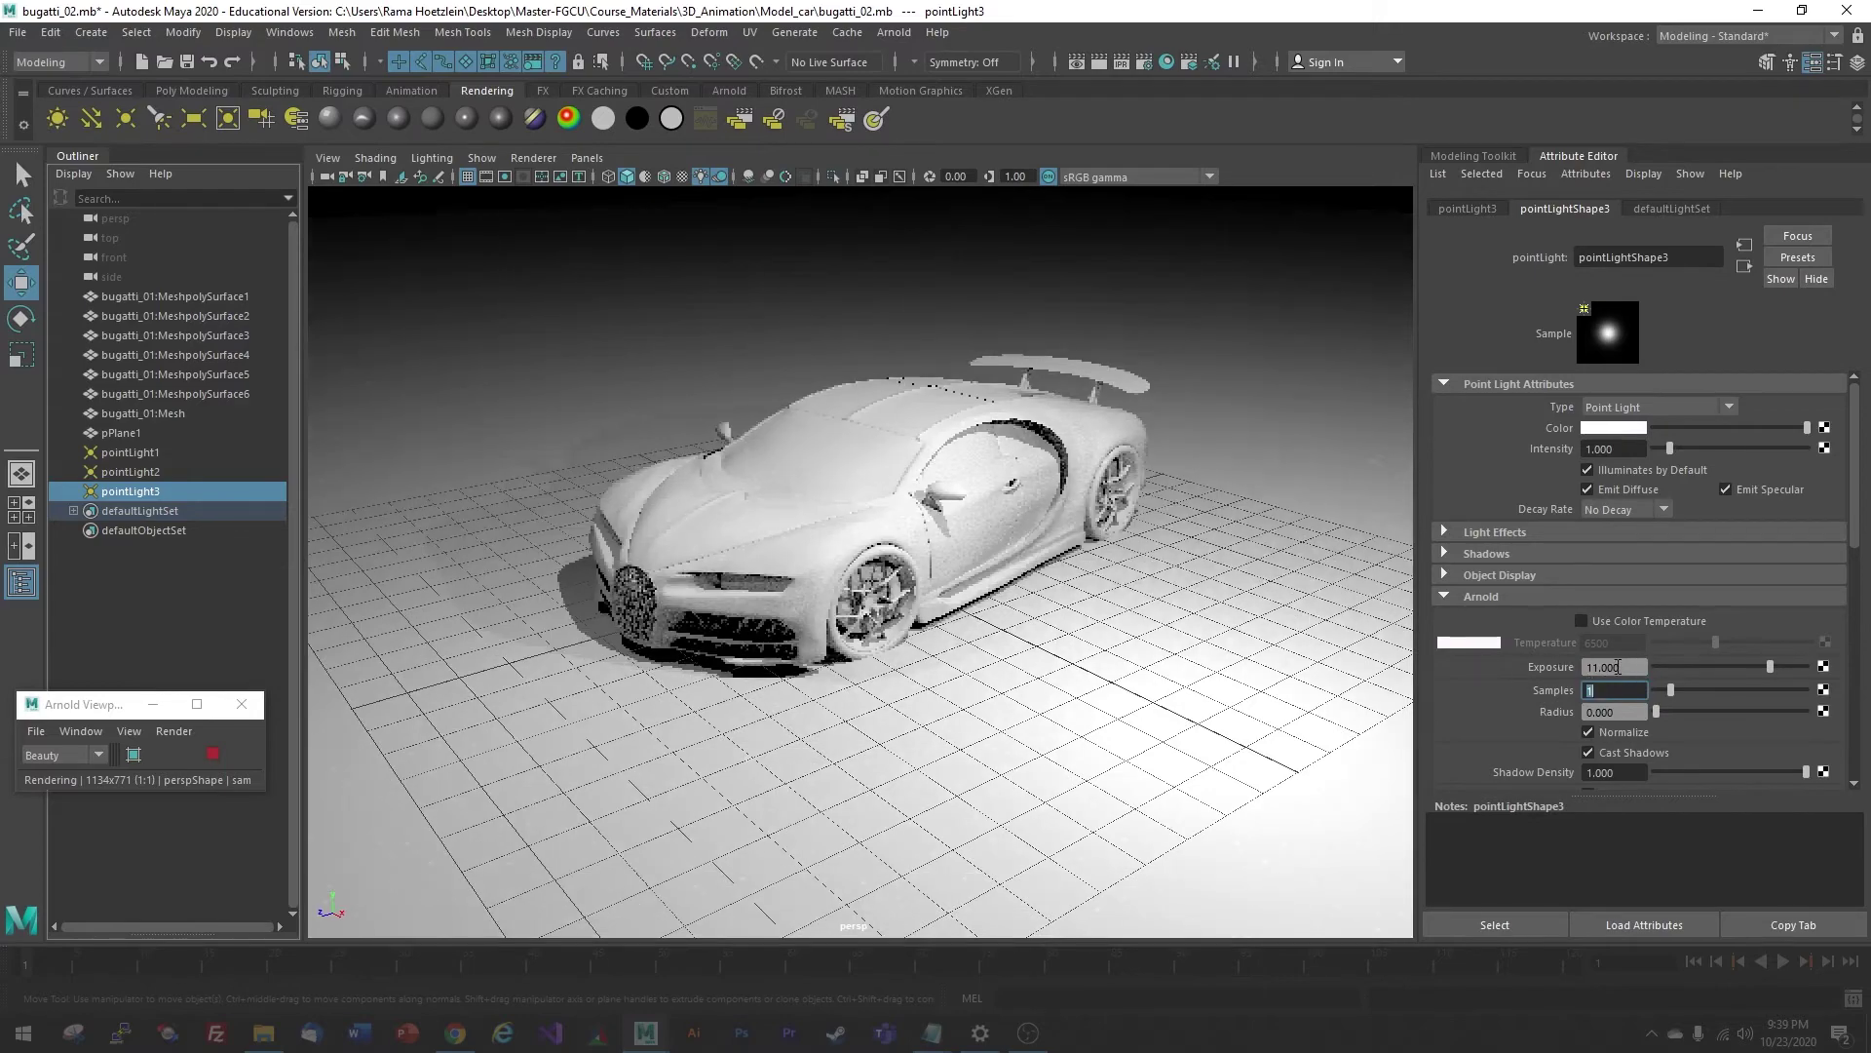
# Turn off the grid display in the perspective viewport
pyautogui.keyDown('alt'); pyautogui.moveTo(1140, 640); pyautogui.dragTo(1078, 558); pyautogui.keyUp('alt')
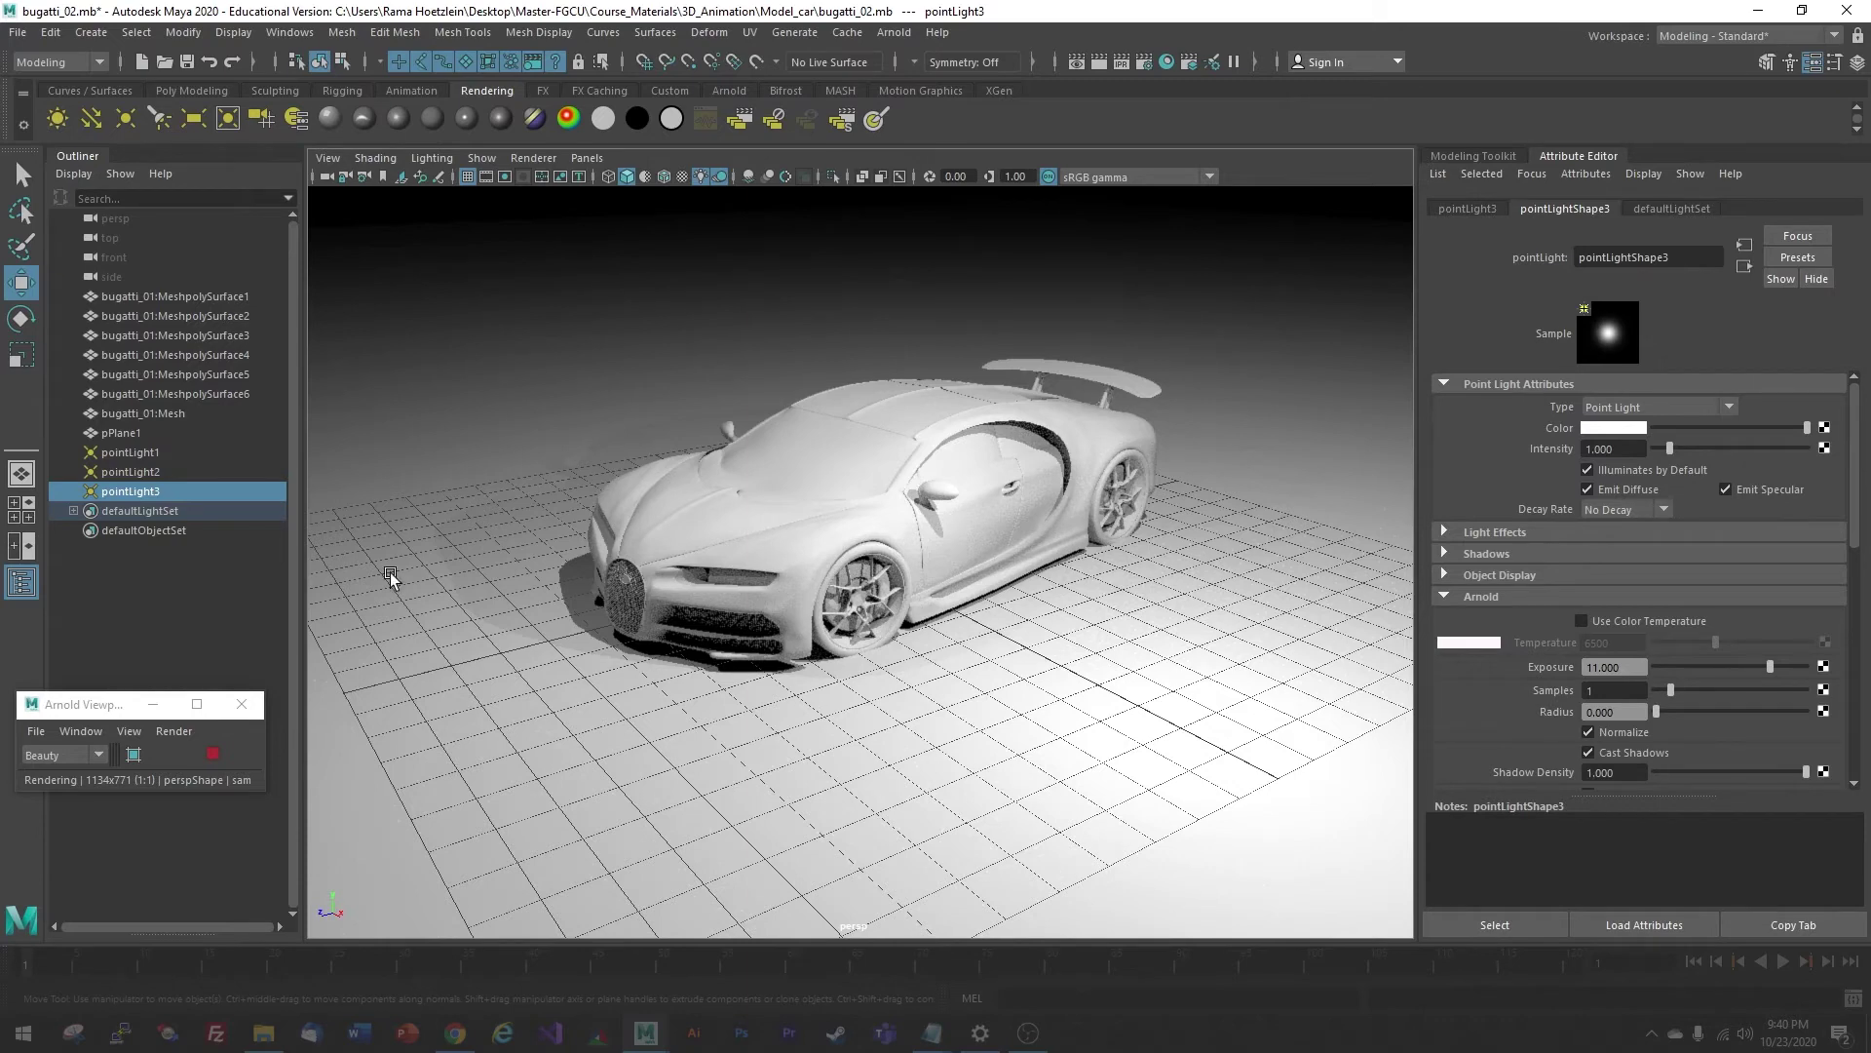
pyautogui.click(481, 158)
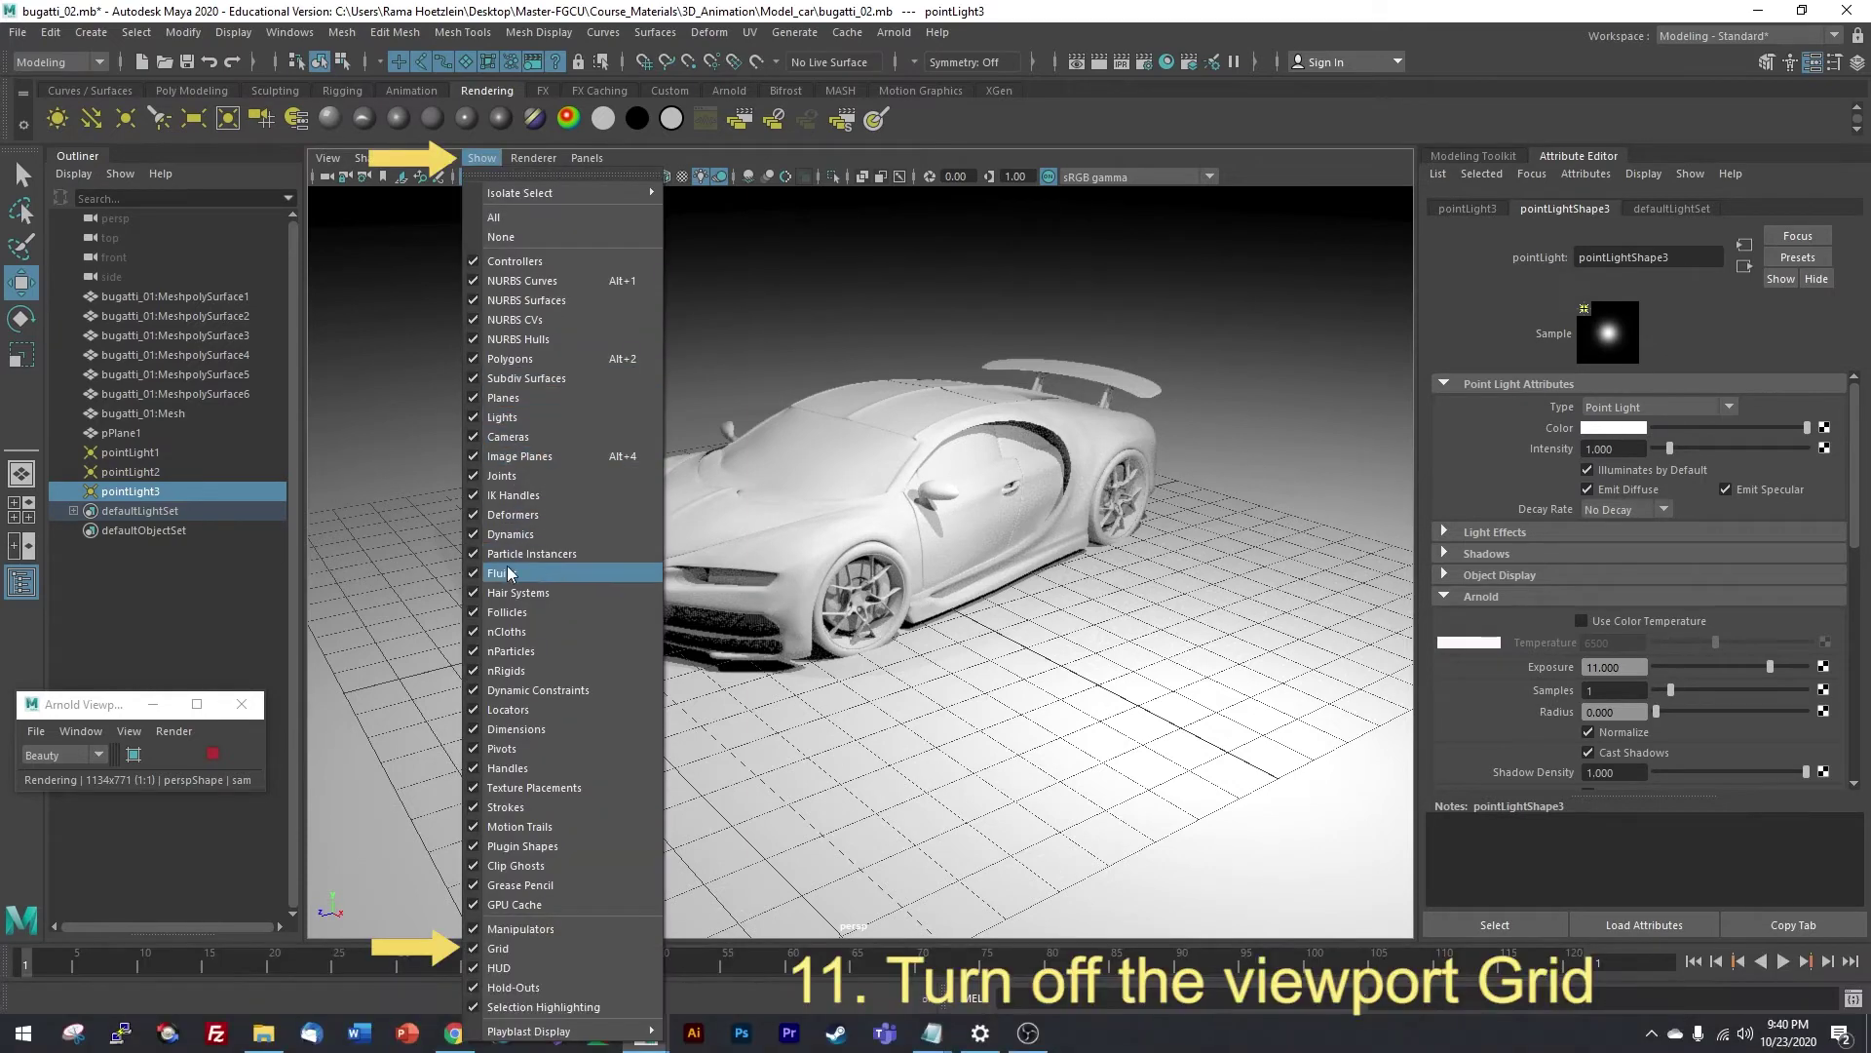
pyautogui.click(472, 950)
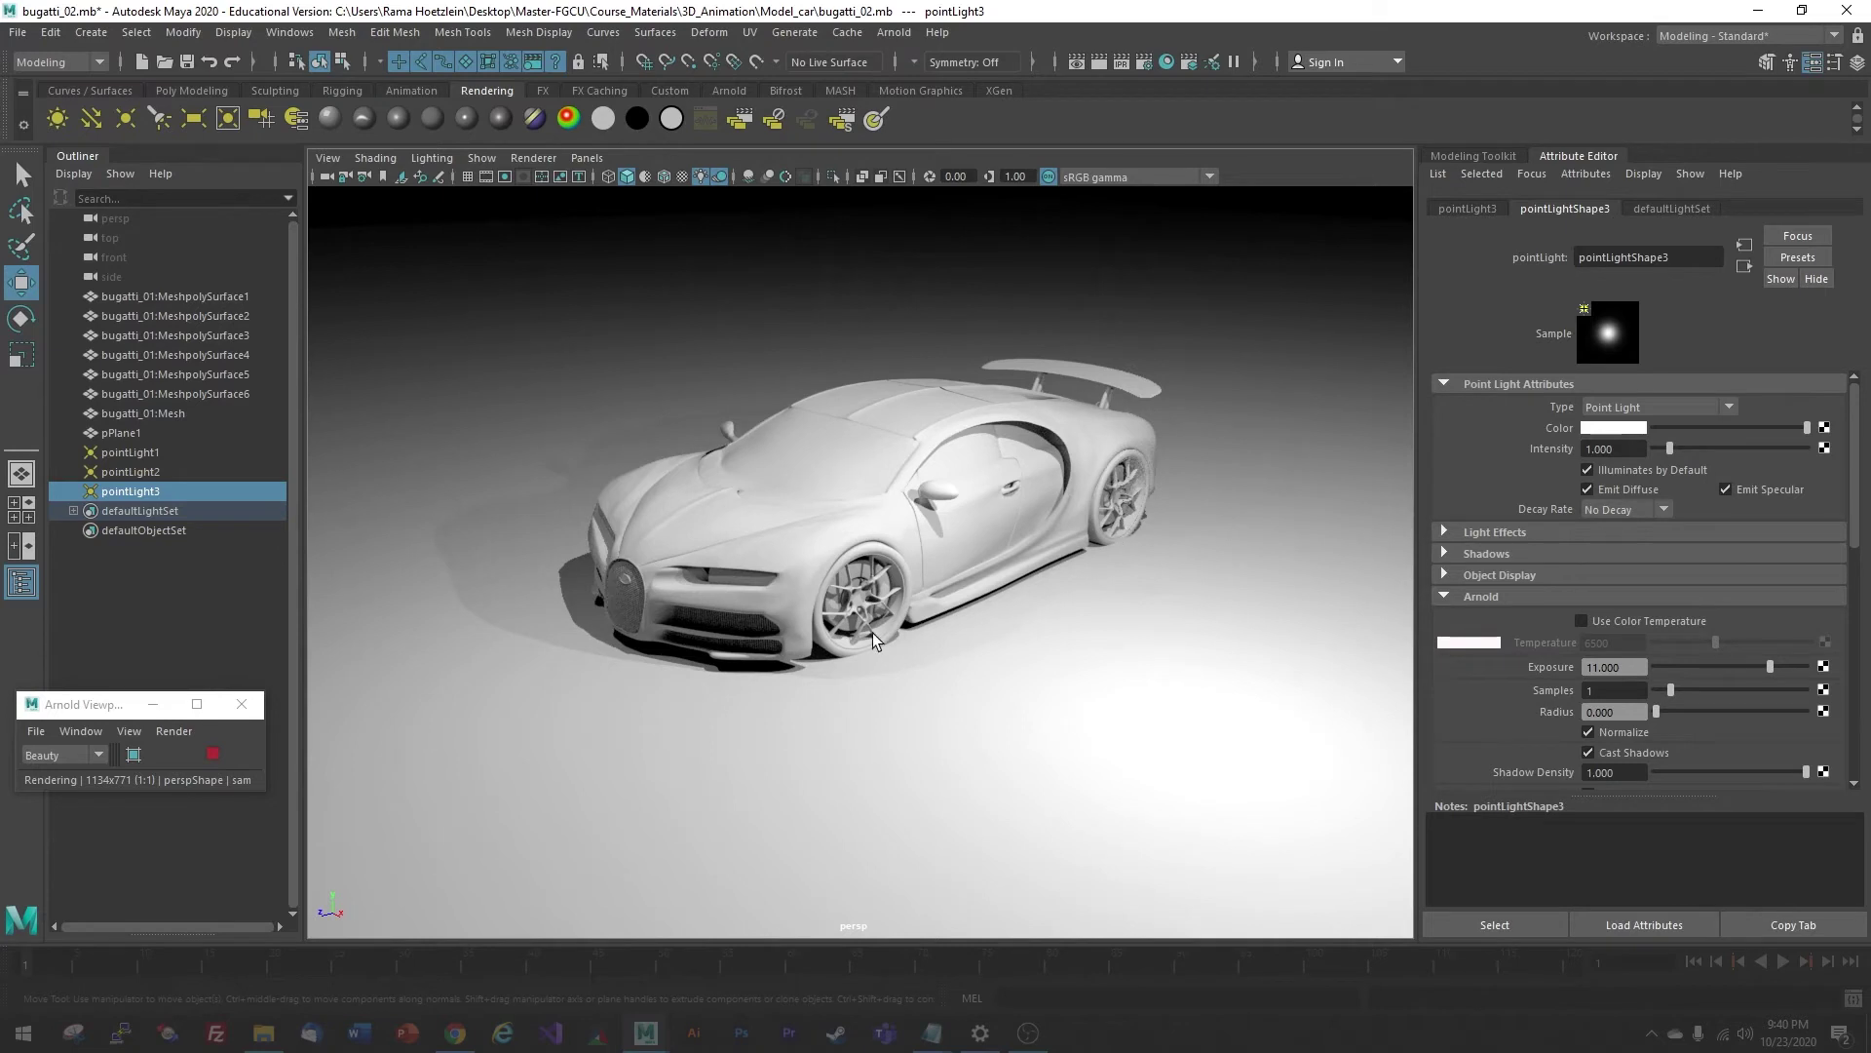
# Raise all seven car meshes together slightly along the Y axis to lift the wheels out of the ground plane, and clear the selection
pyautogui.click(868, 440)
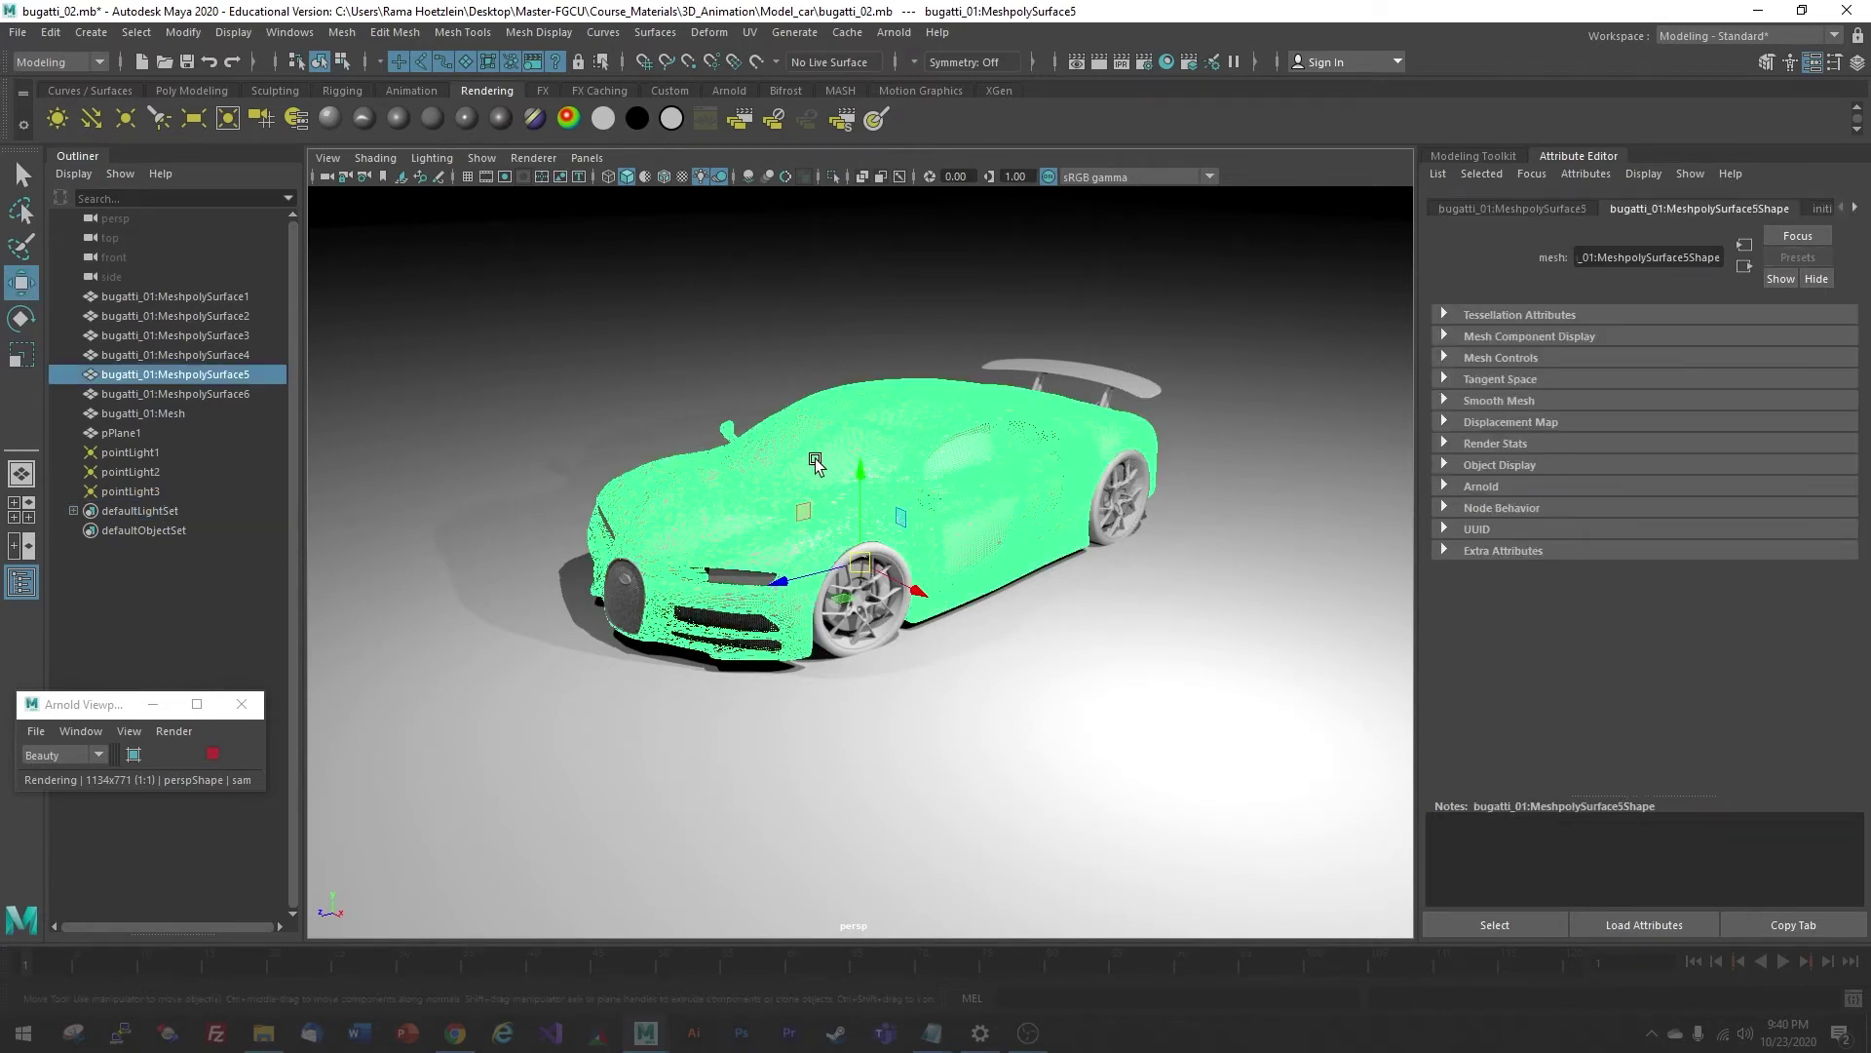
pyautogui.moveTo(863, 478); pyautogui.dragTo(863, 477)
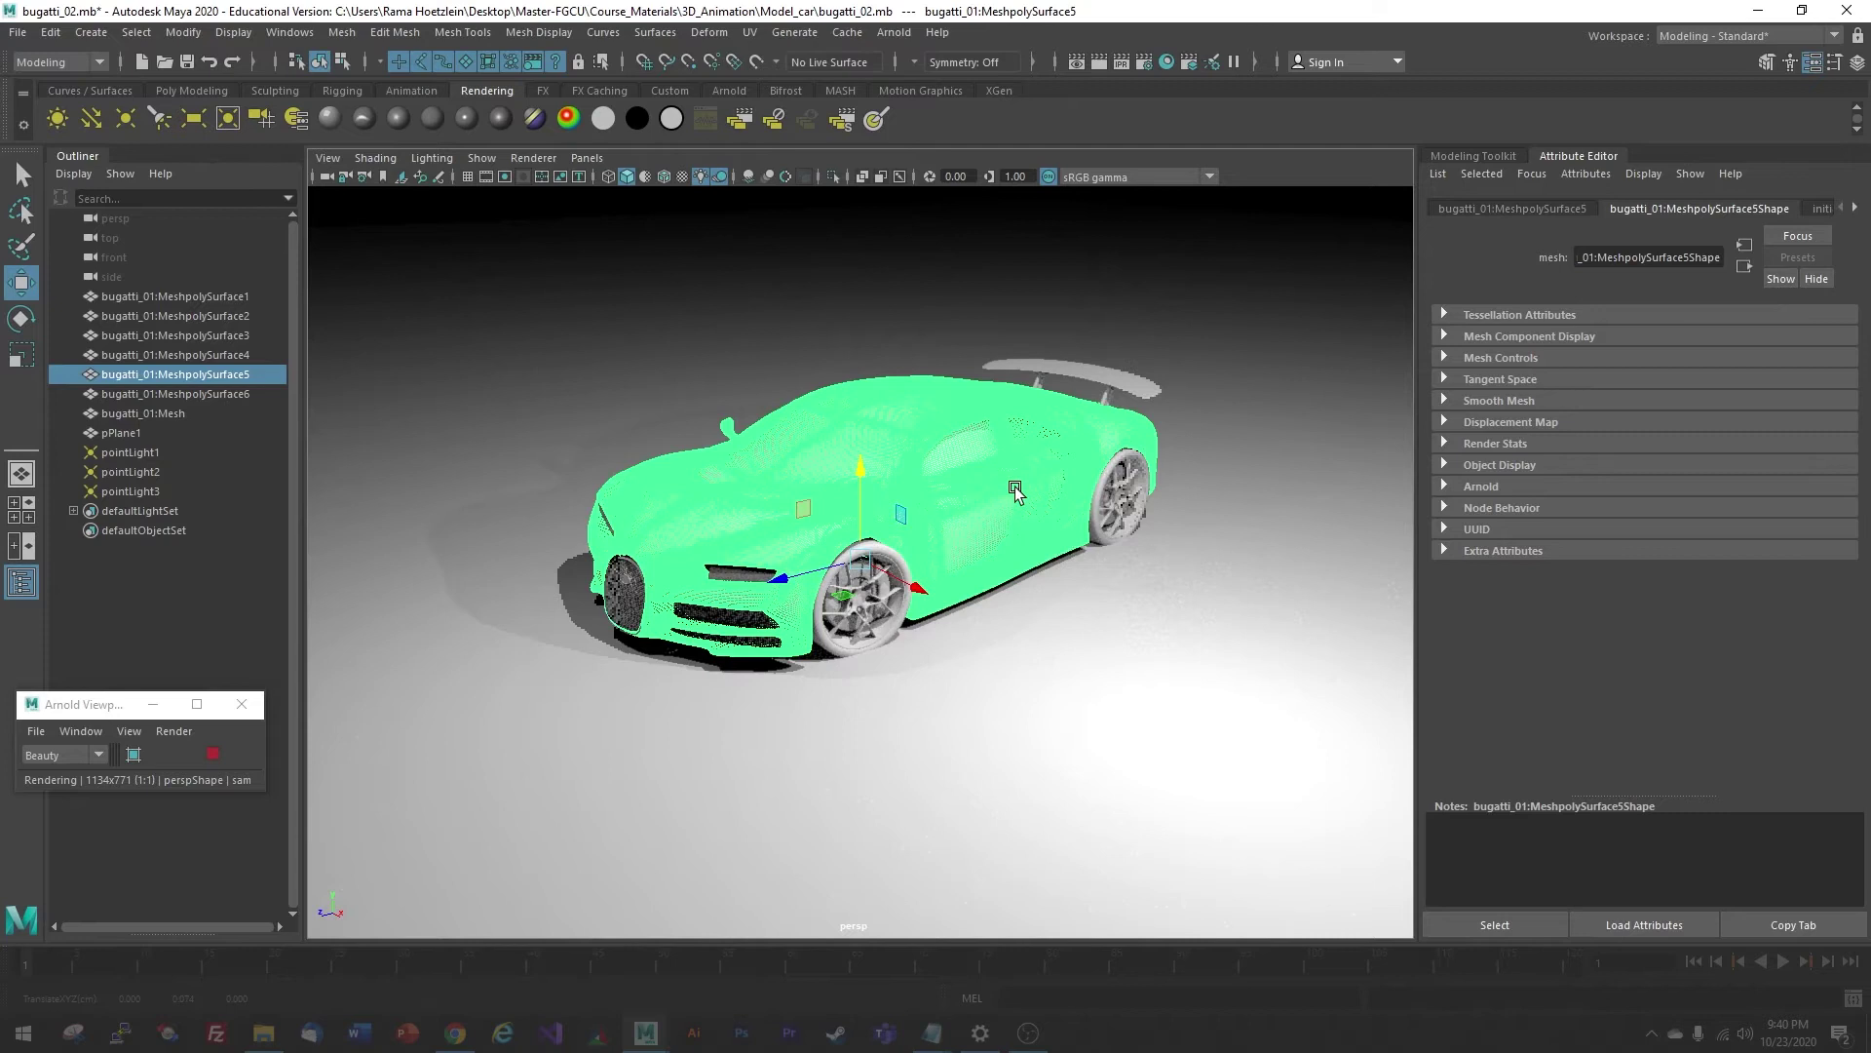
pyautogui.click(224, 296)
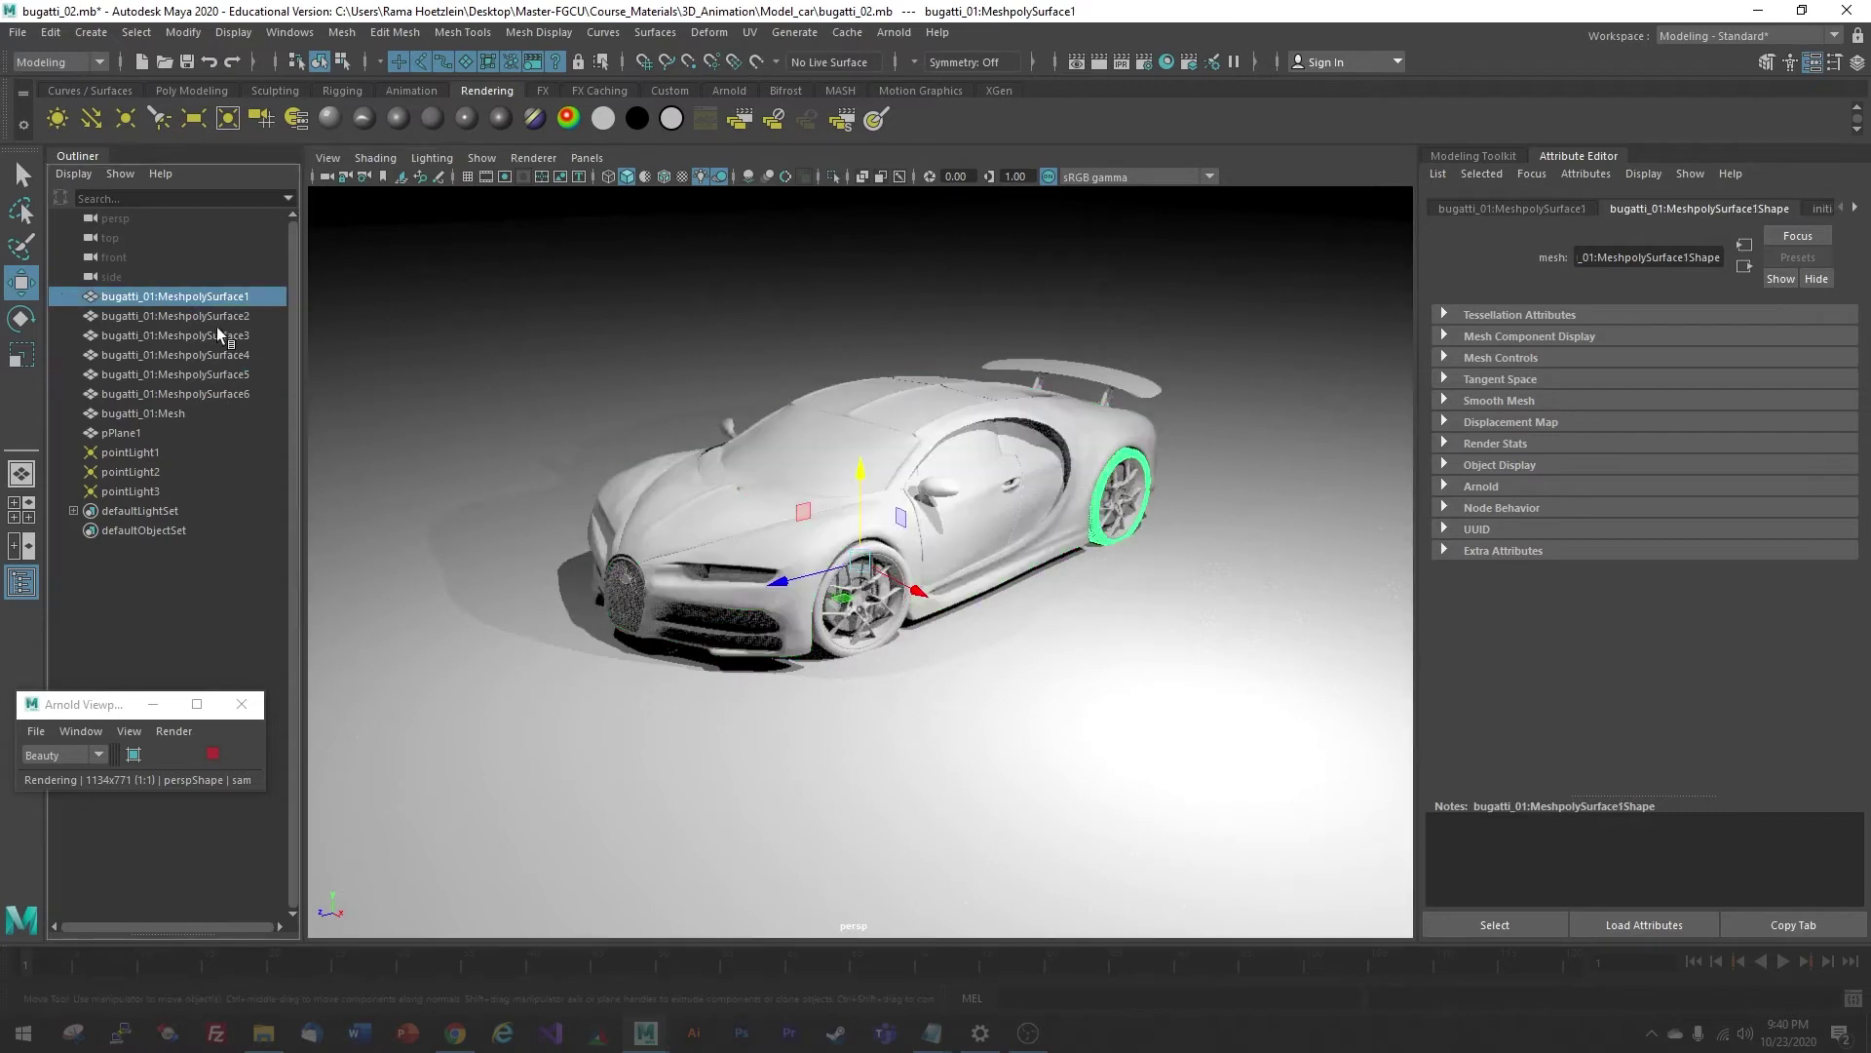
pyautogui.keyDown('shift'); pyautogui.click(195, 412); pyautogui.keyUp('shift')
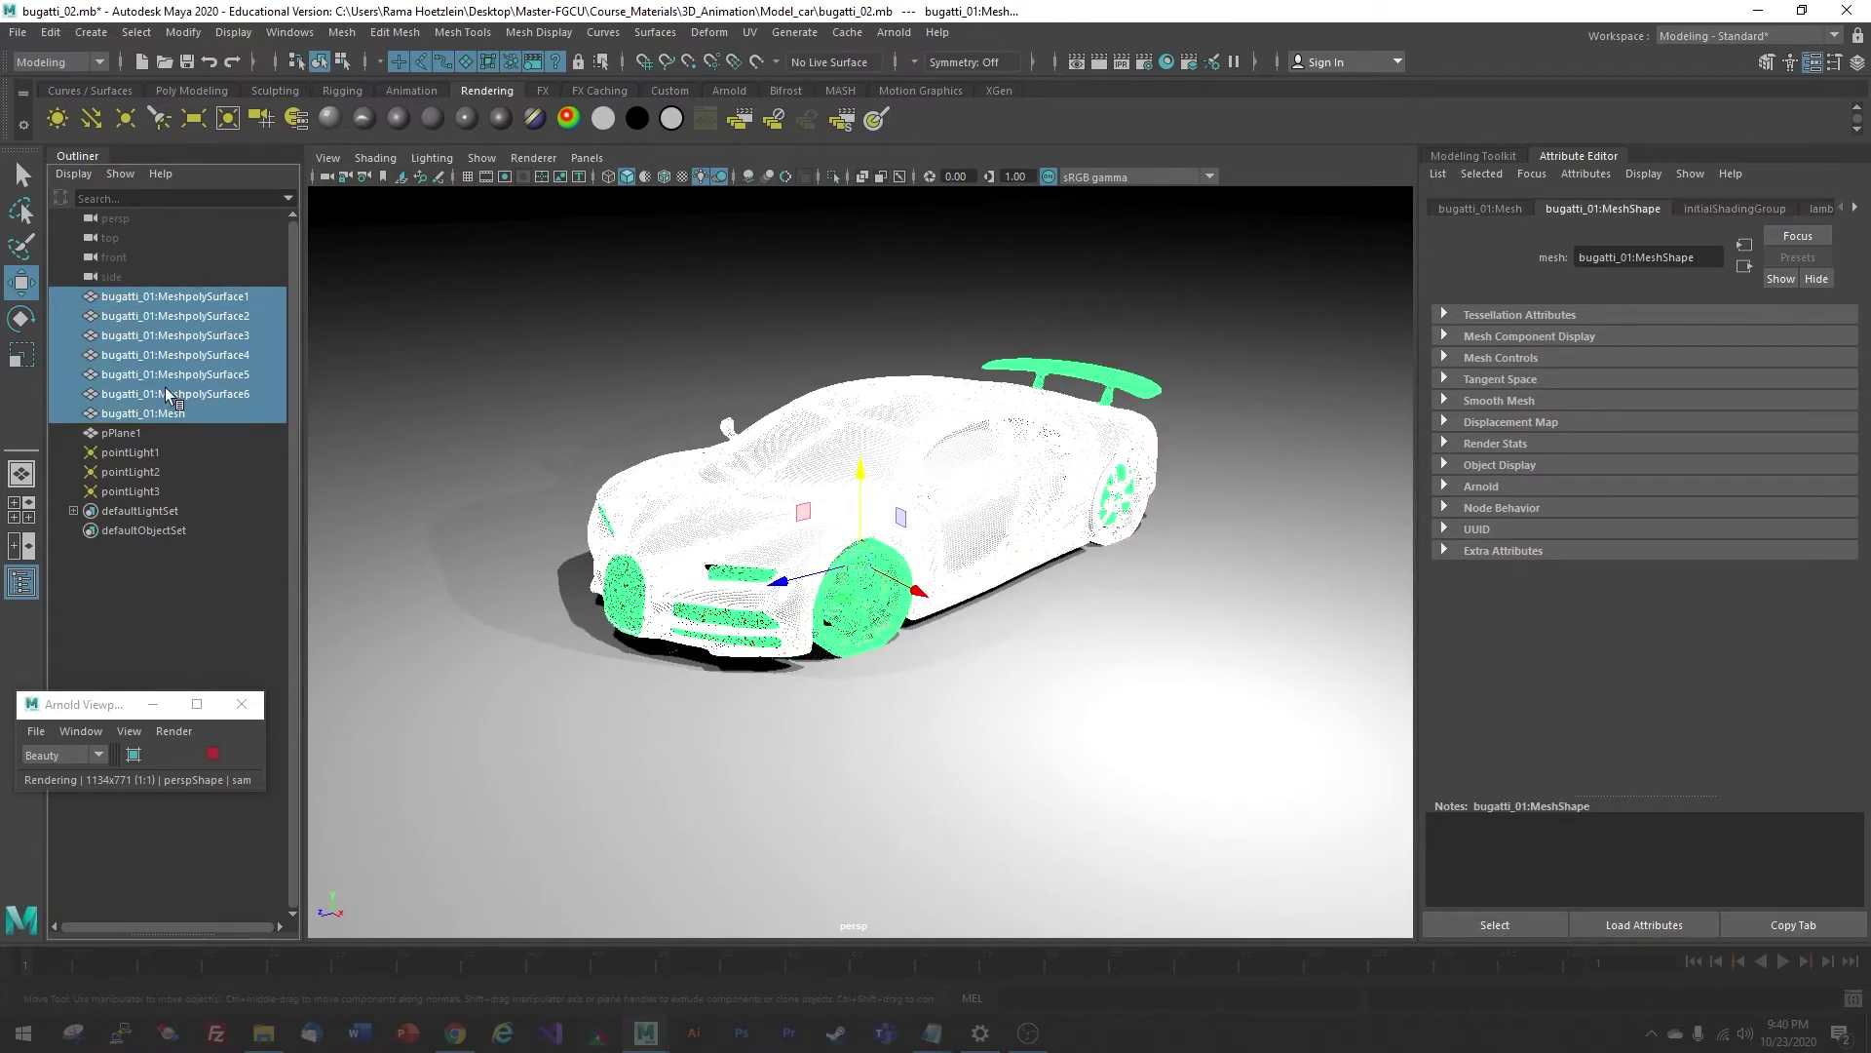
pyautogui.moveTo(862, 478); pyautogui.dragTo(859, 469)
pyautogui.click(1358, 215)
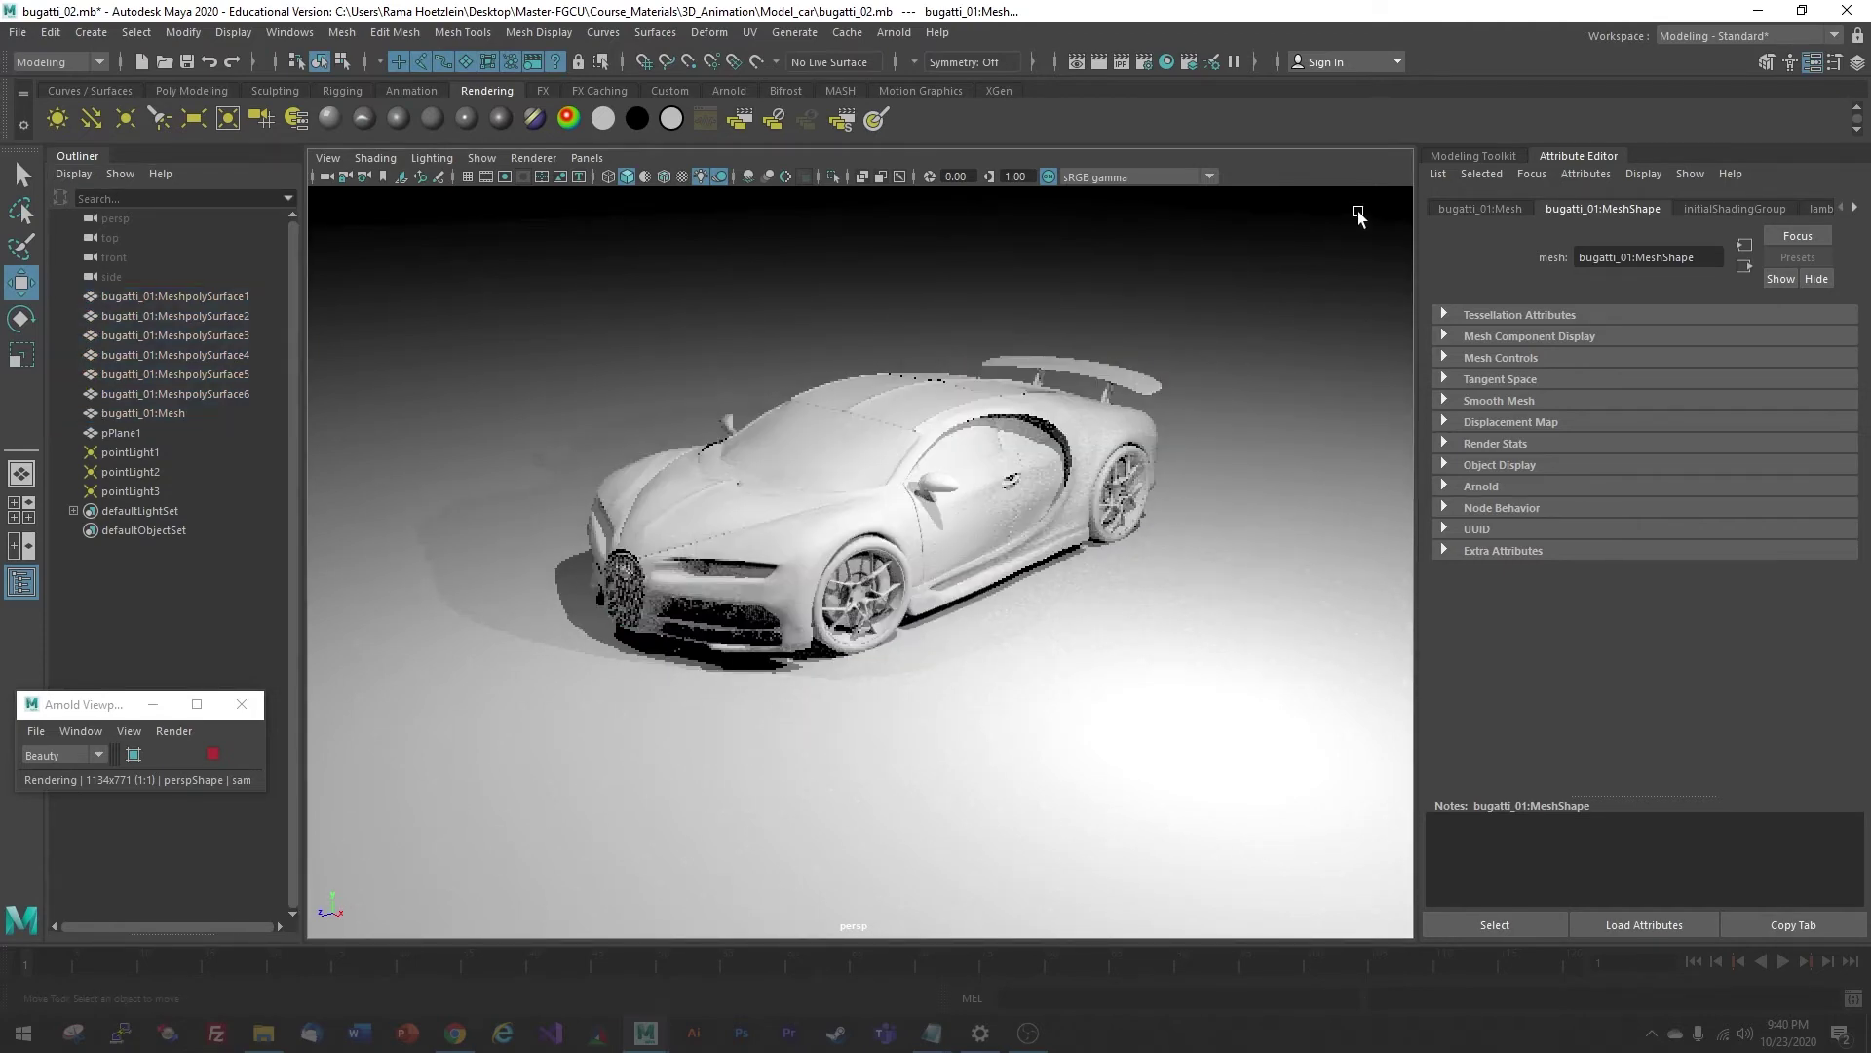
# Change the first point light's color from white to a muted pink
pyautogui.scroll(2, 418, 489)
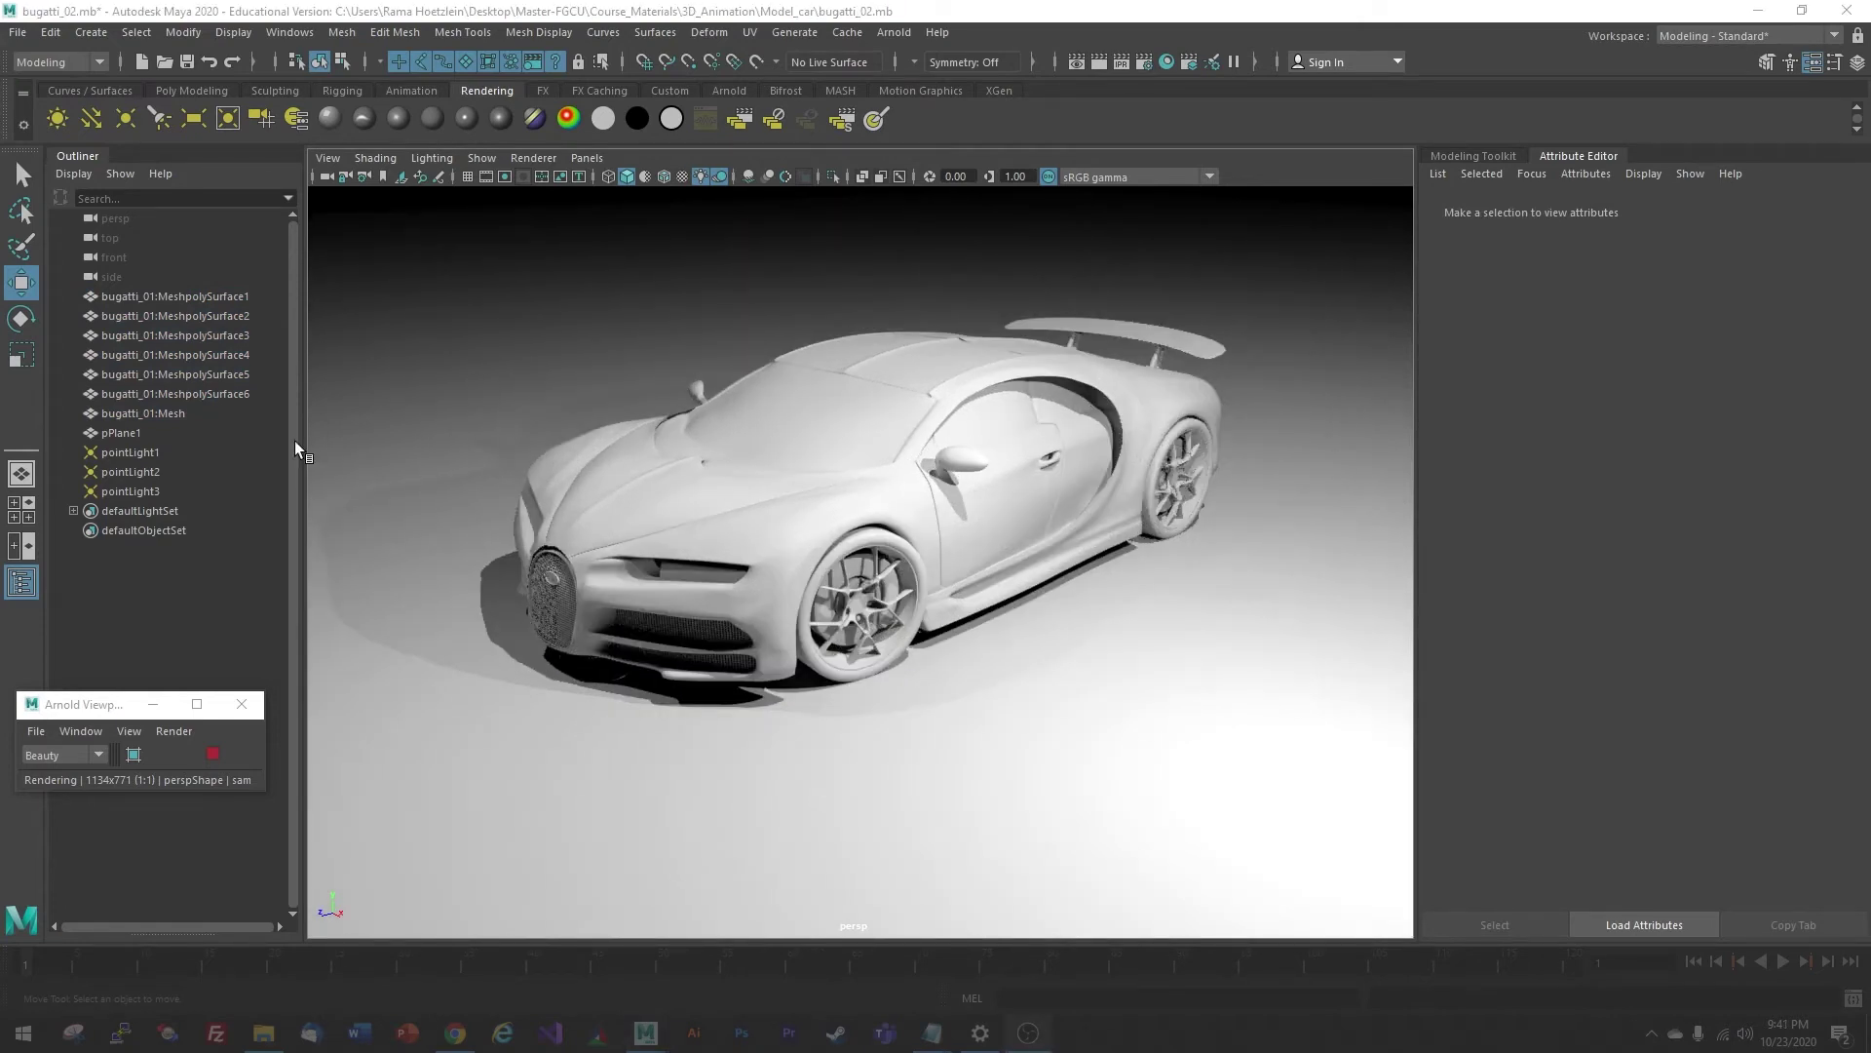
pyautogui.click(152, 453)
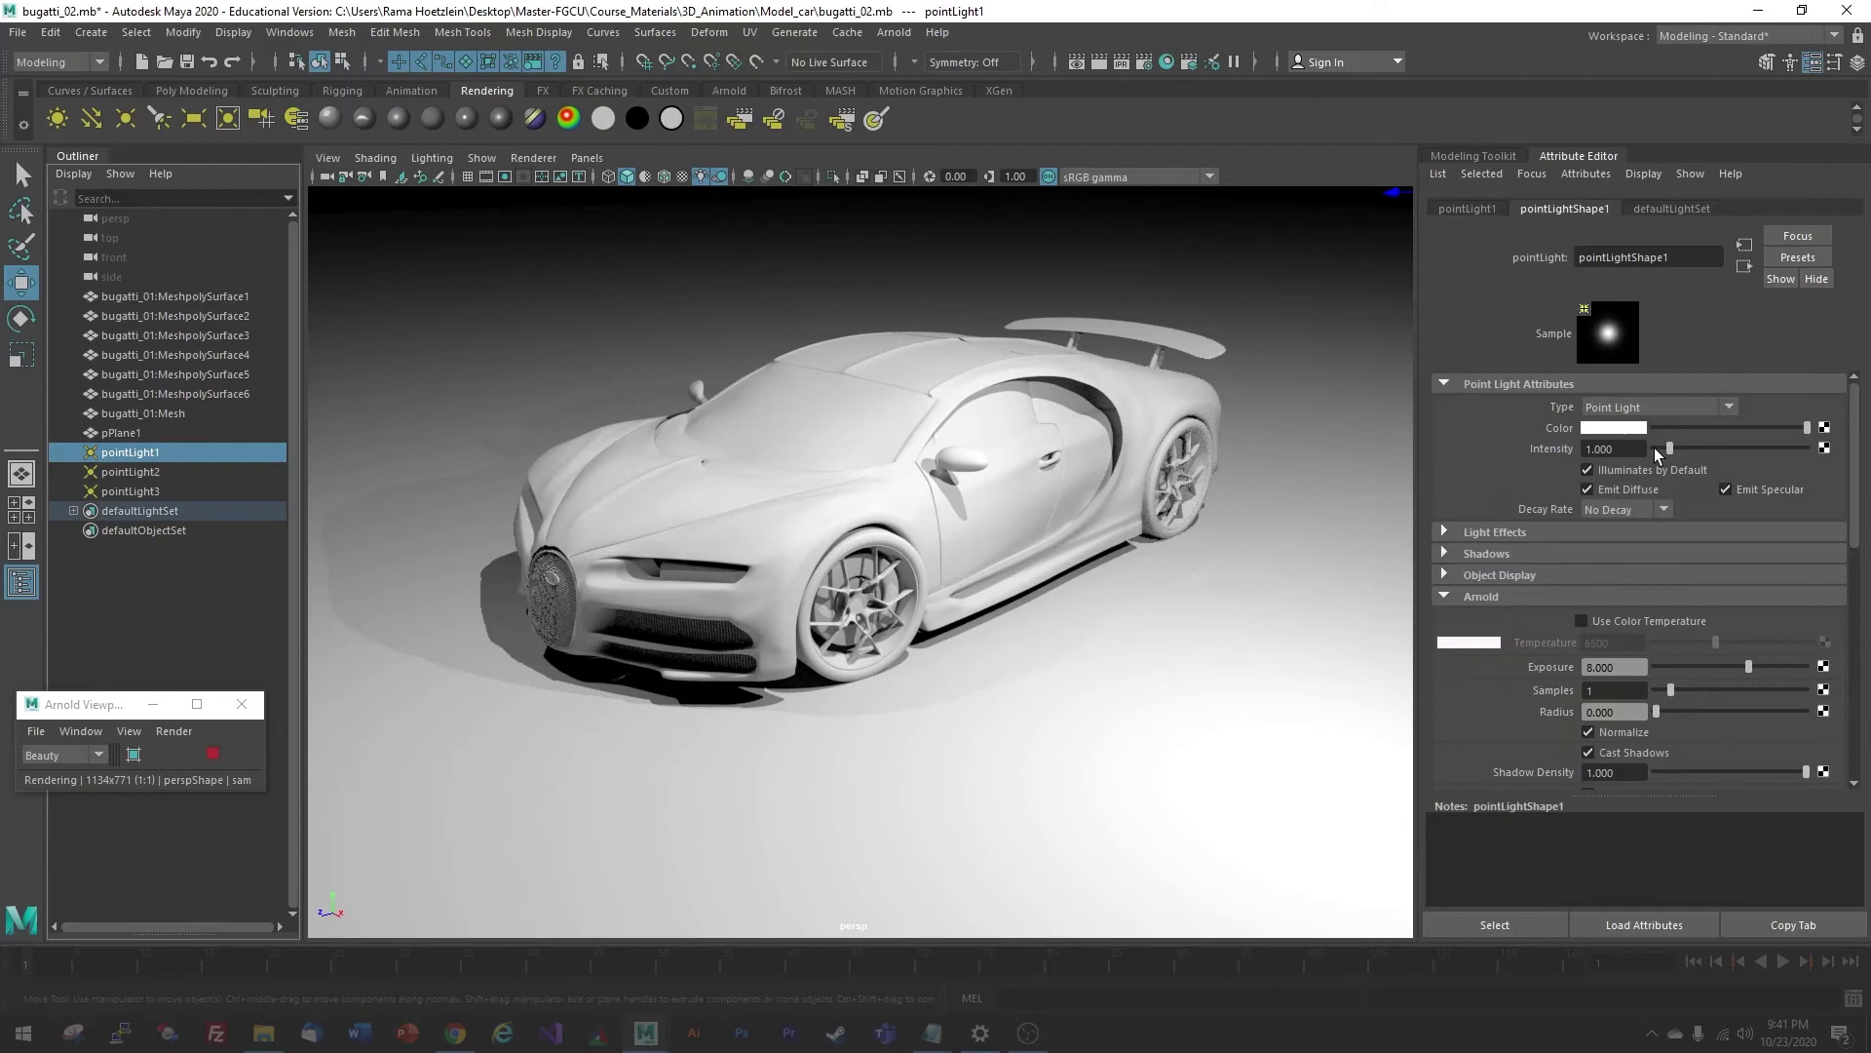
pyautogui.click(1628, 429)
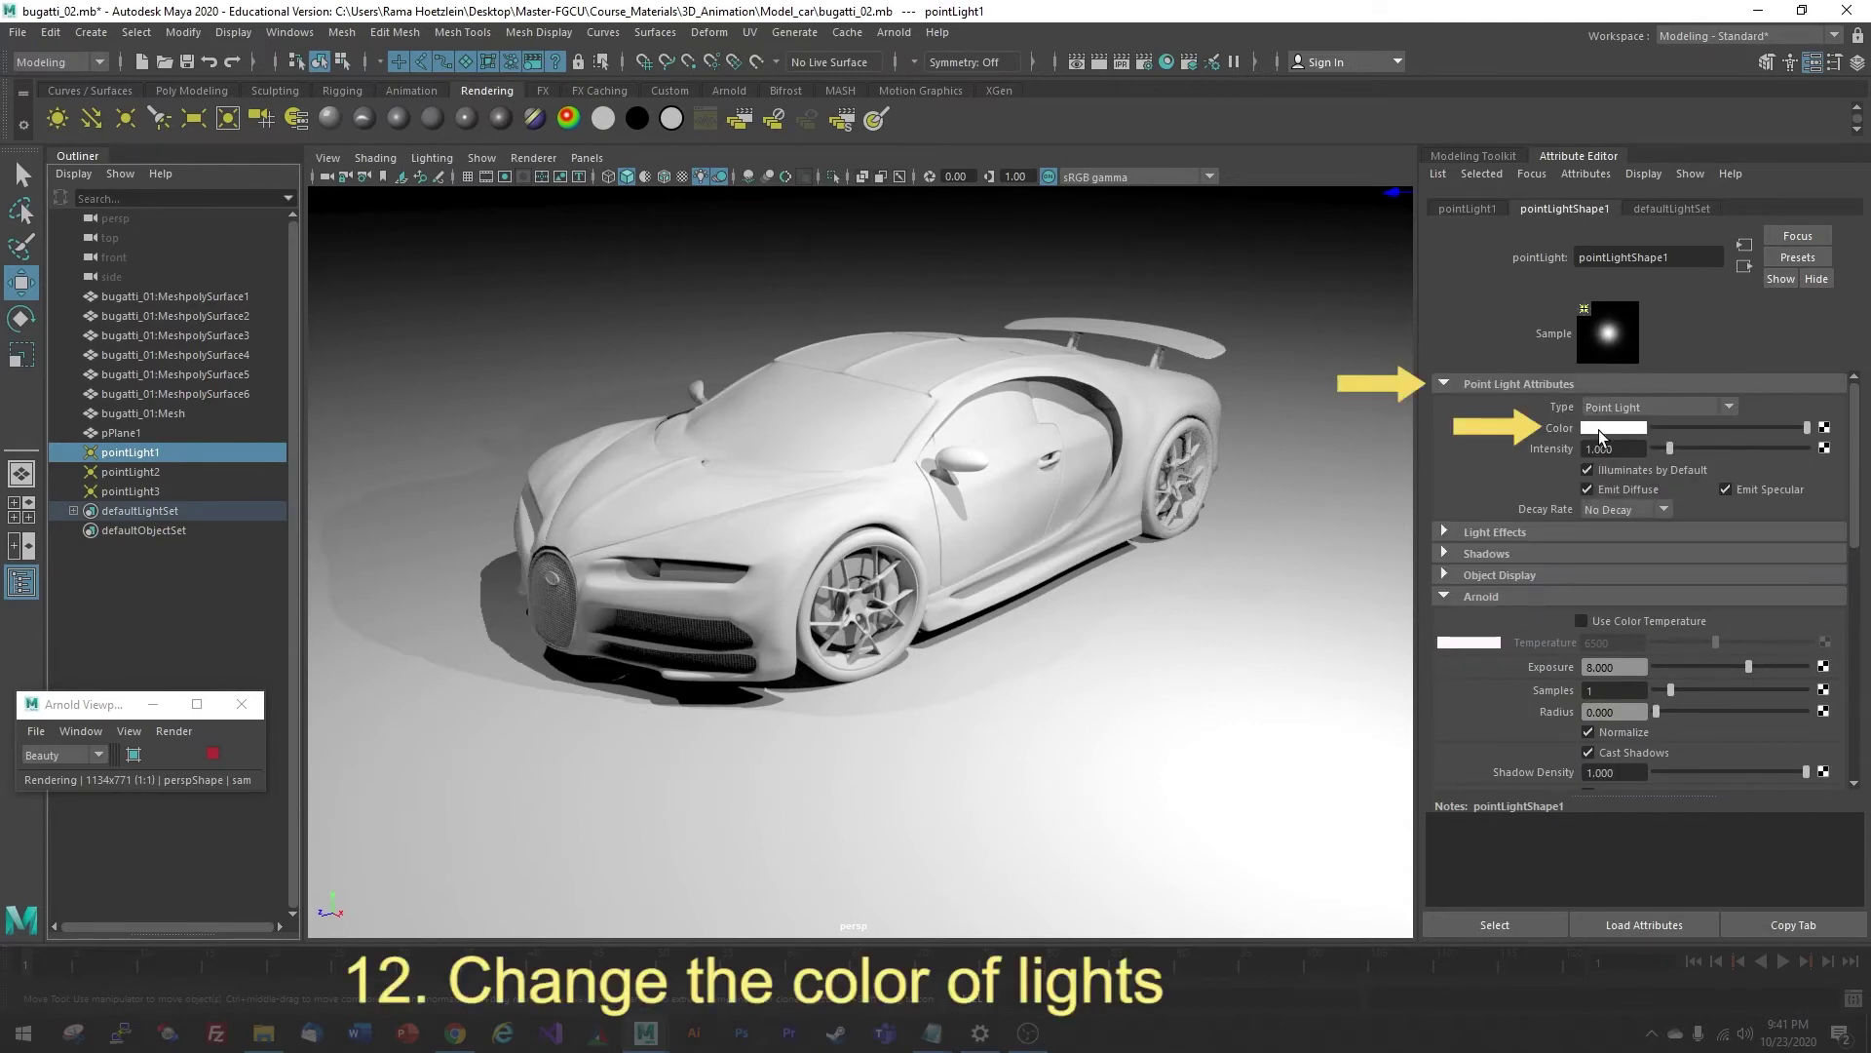
pyautogui.click(1606, 431)
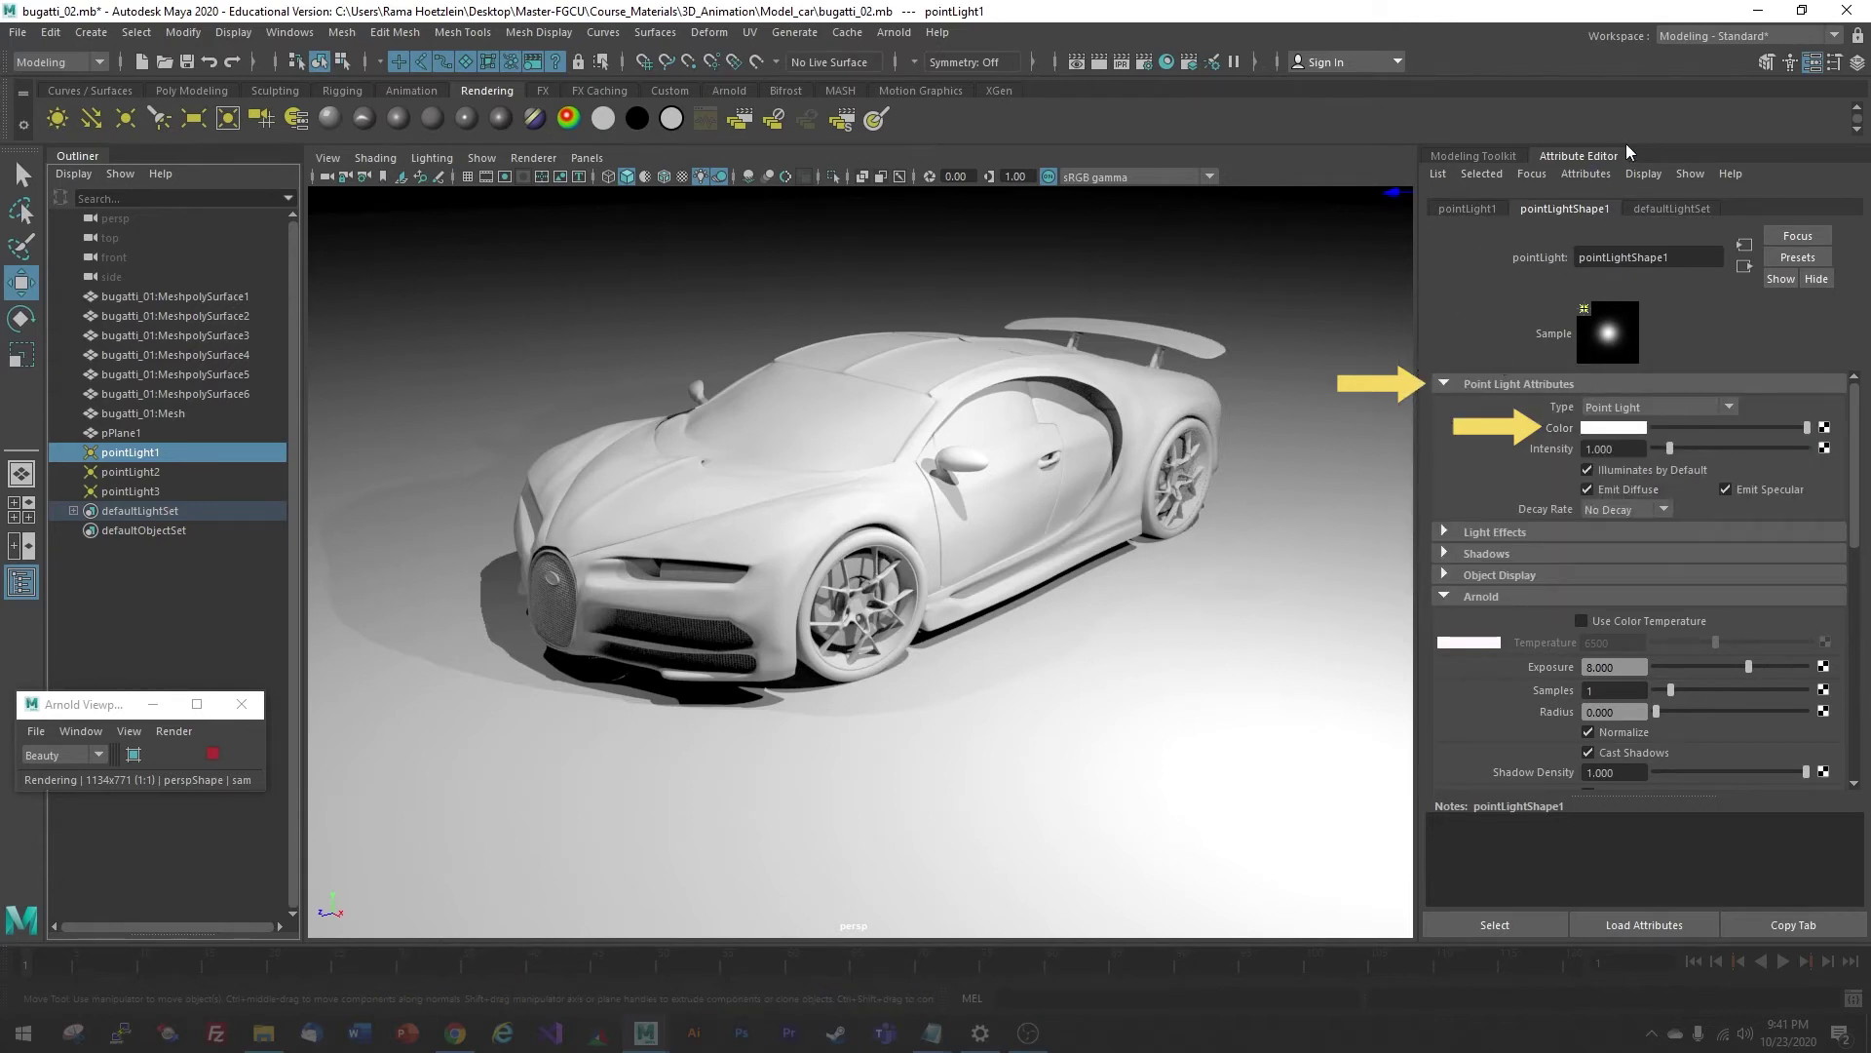
pyautogui.click(1445, 384)
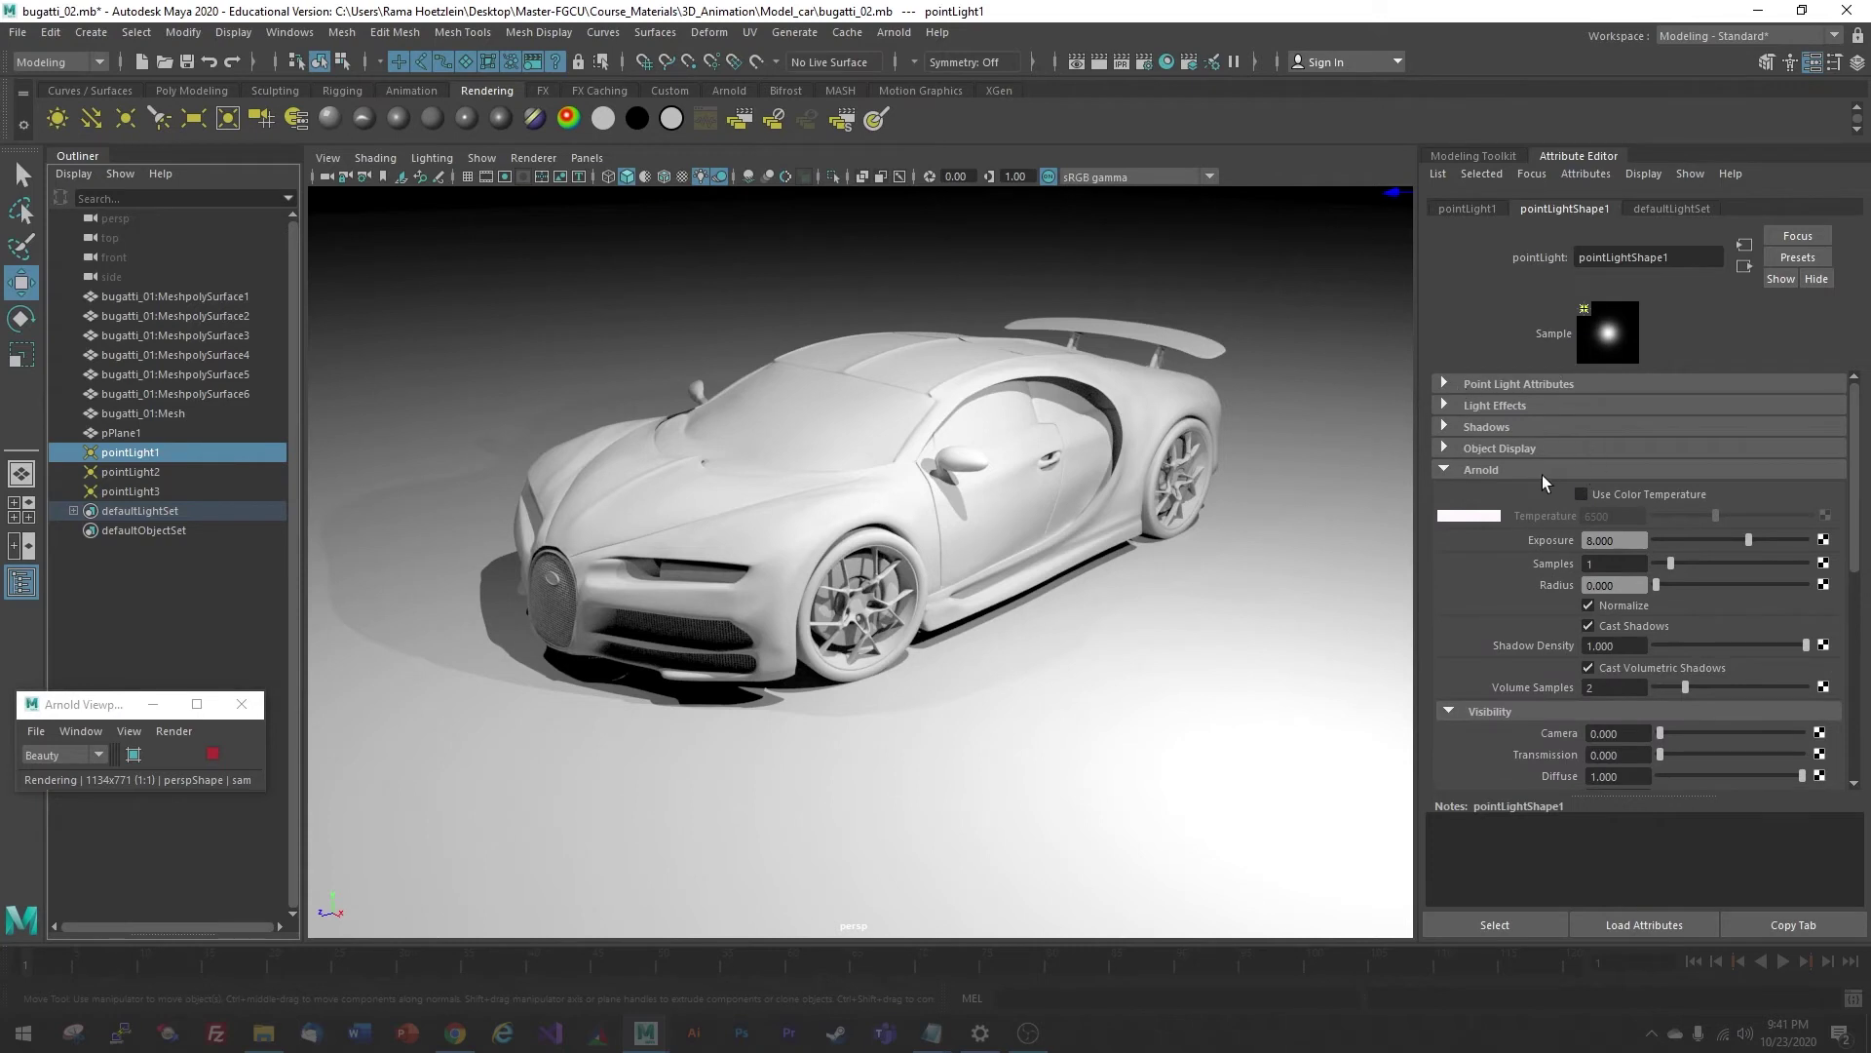
pyautogui.click(1444, 382)
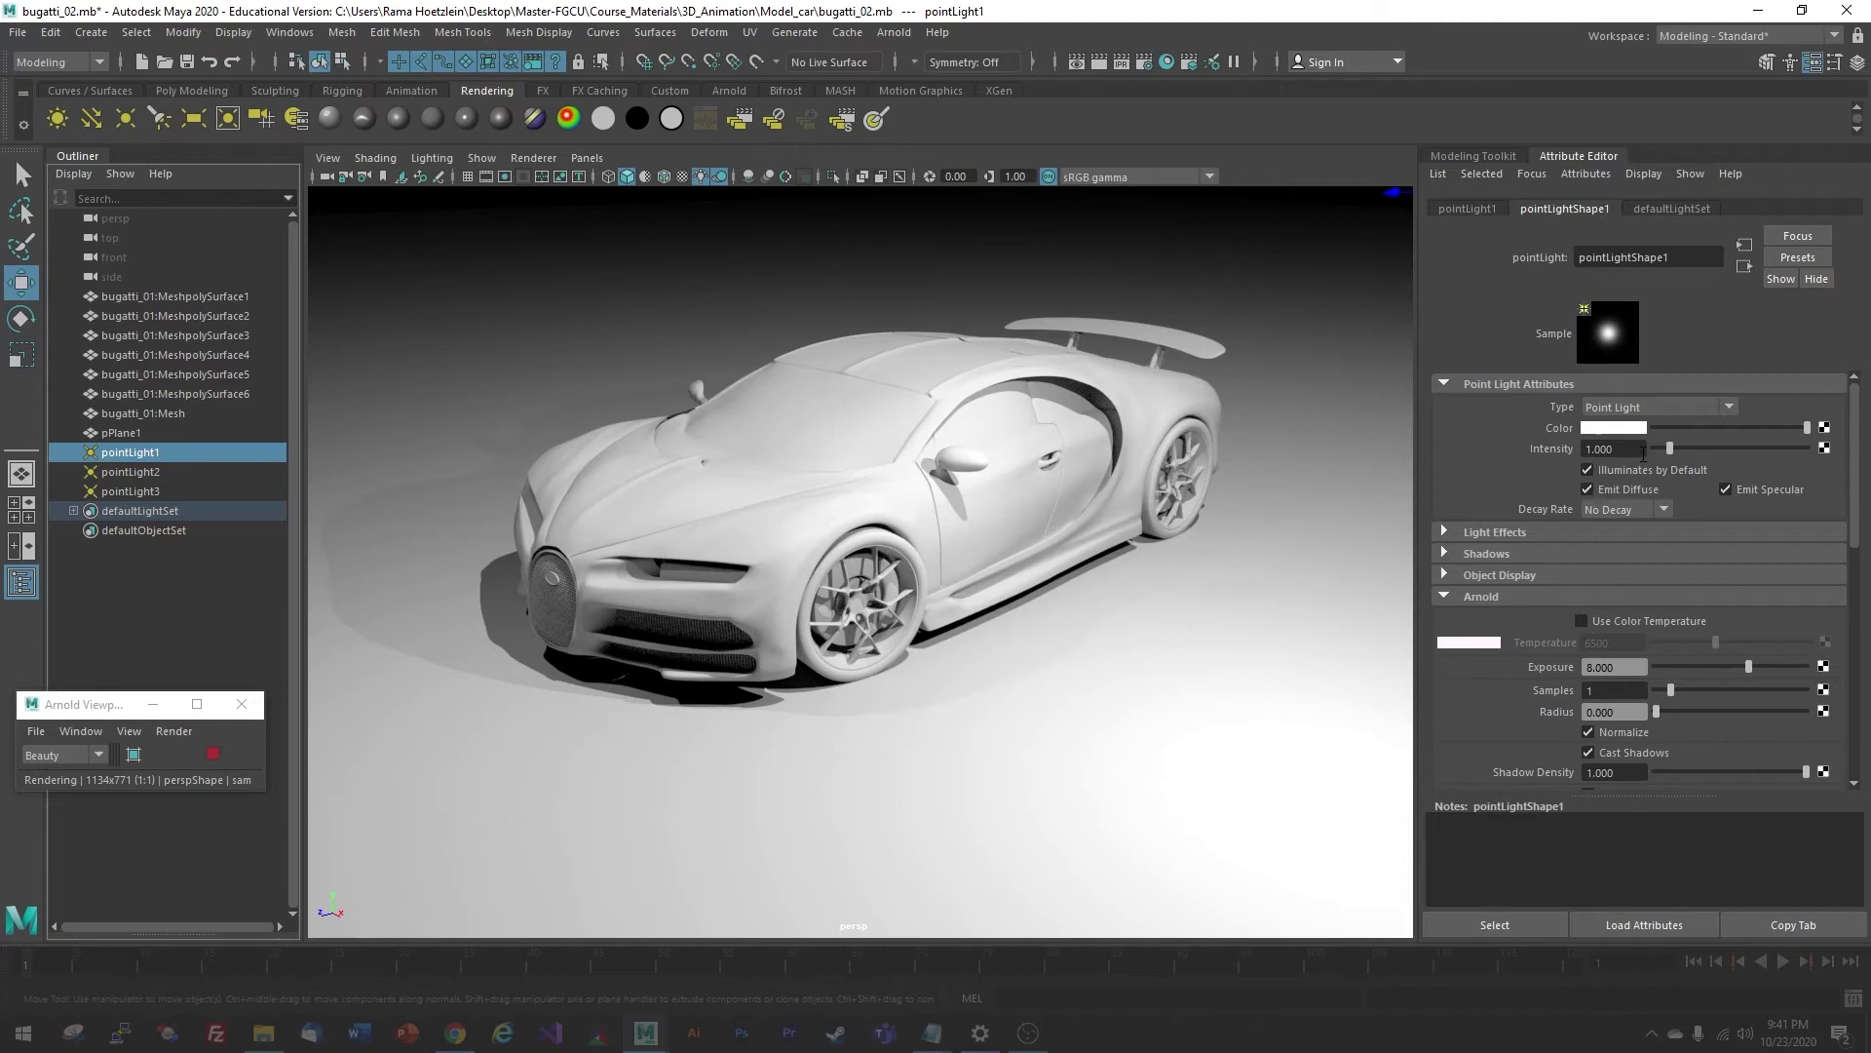
pyautogui.click(1622, 429)
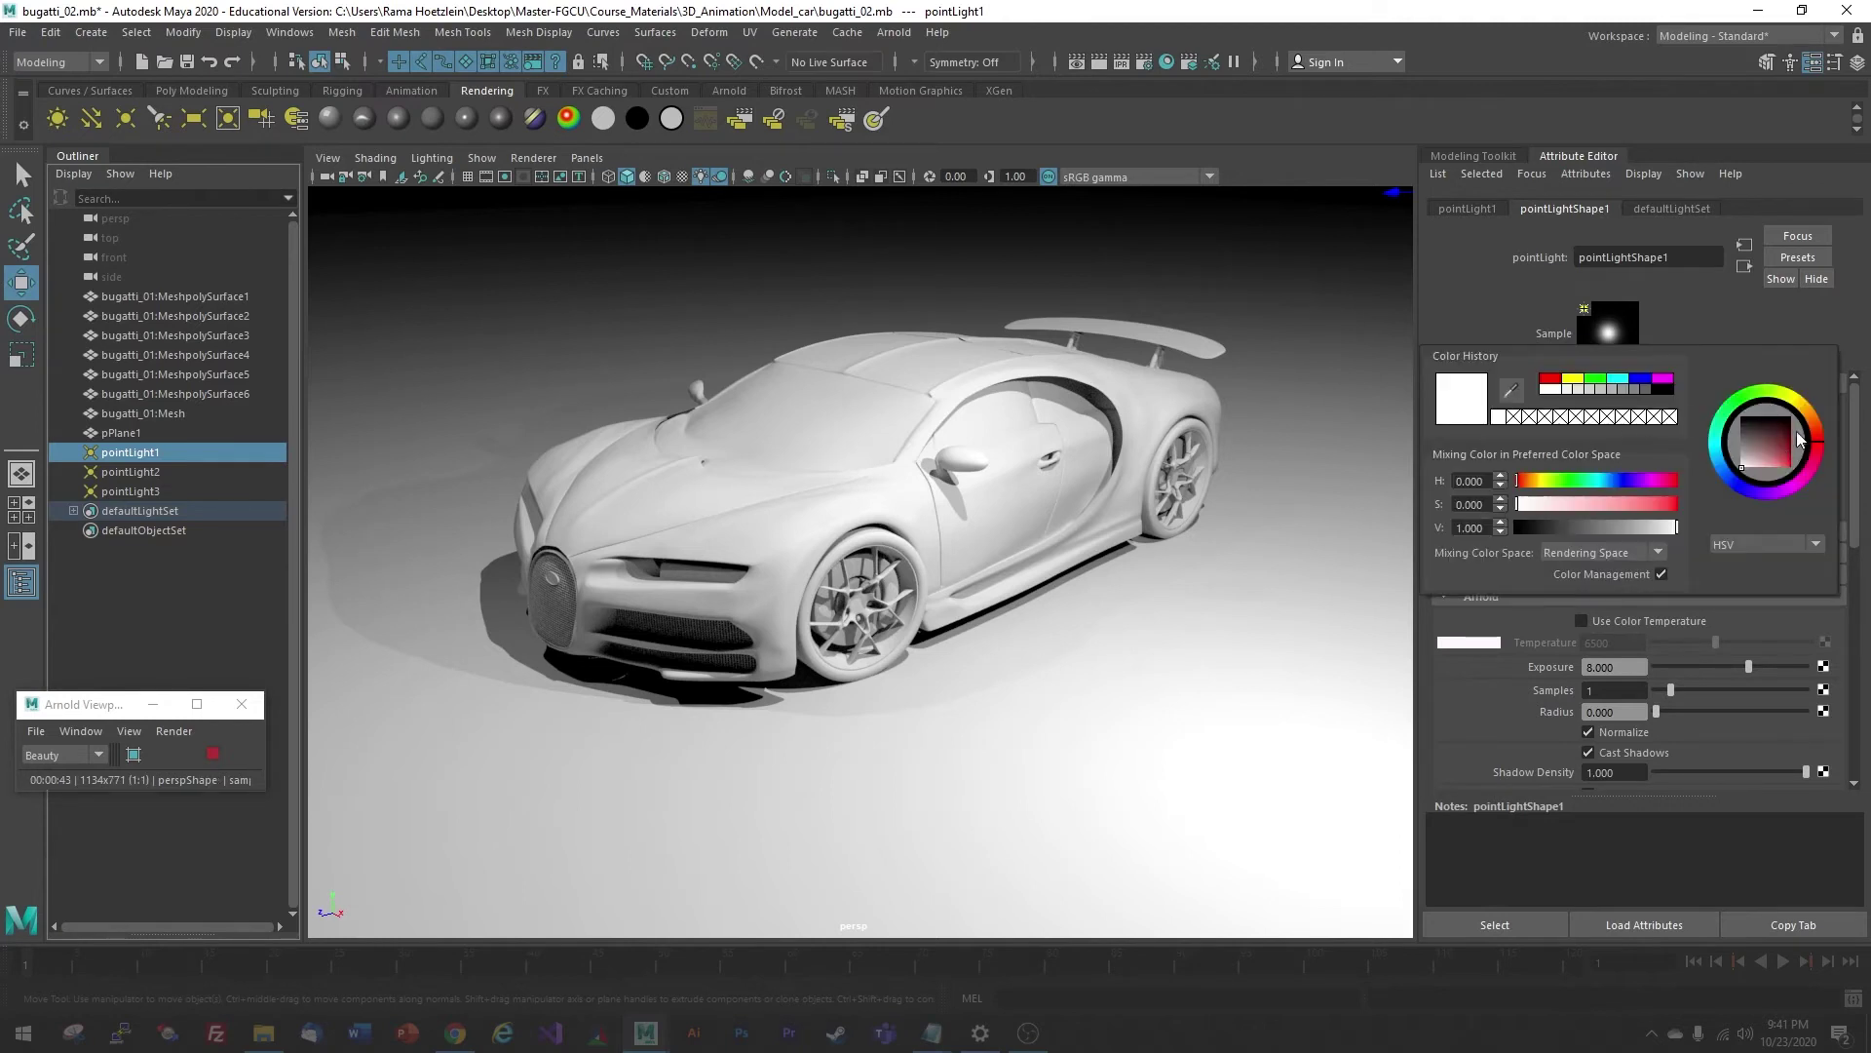
pyautogui.moveTo(1808, 414)
pyautogui.mouseDown()
pyautogui.moveTo(1817, 450)
pyautogui.moveTo(1769, 458)
pyautogui.mouseUp()
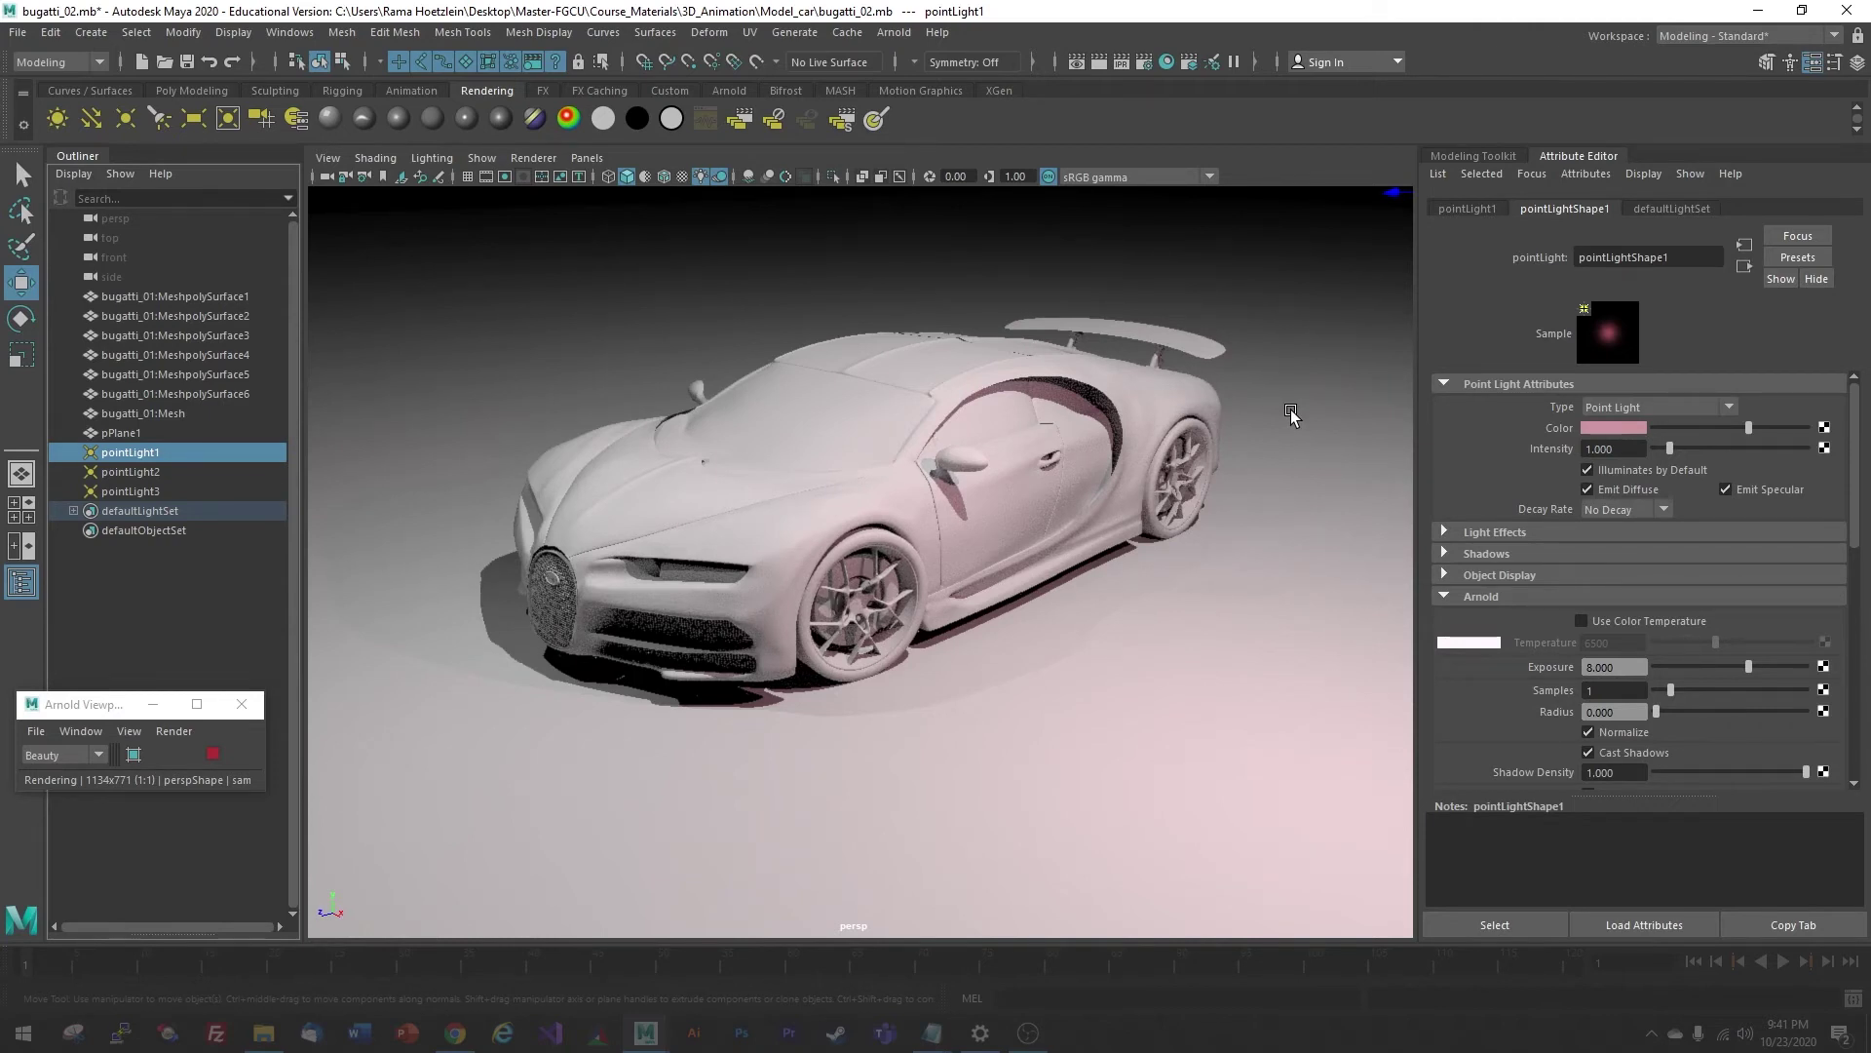
# Set the second point light's color to a warm orange-tan
pyautogui.click(156, 469)
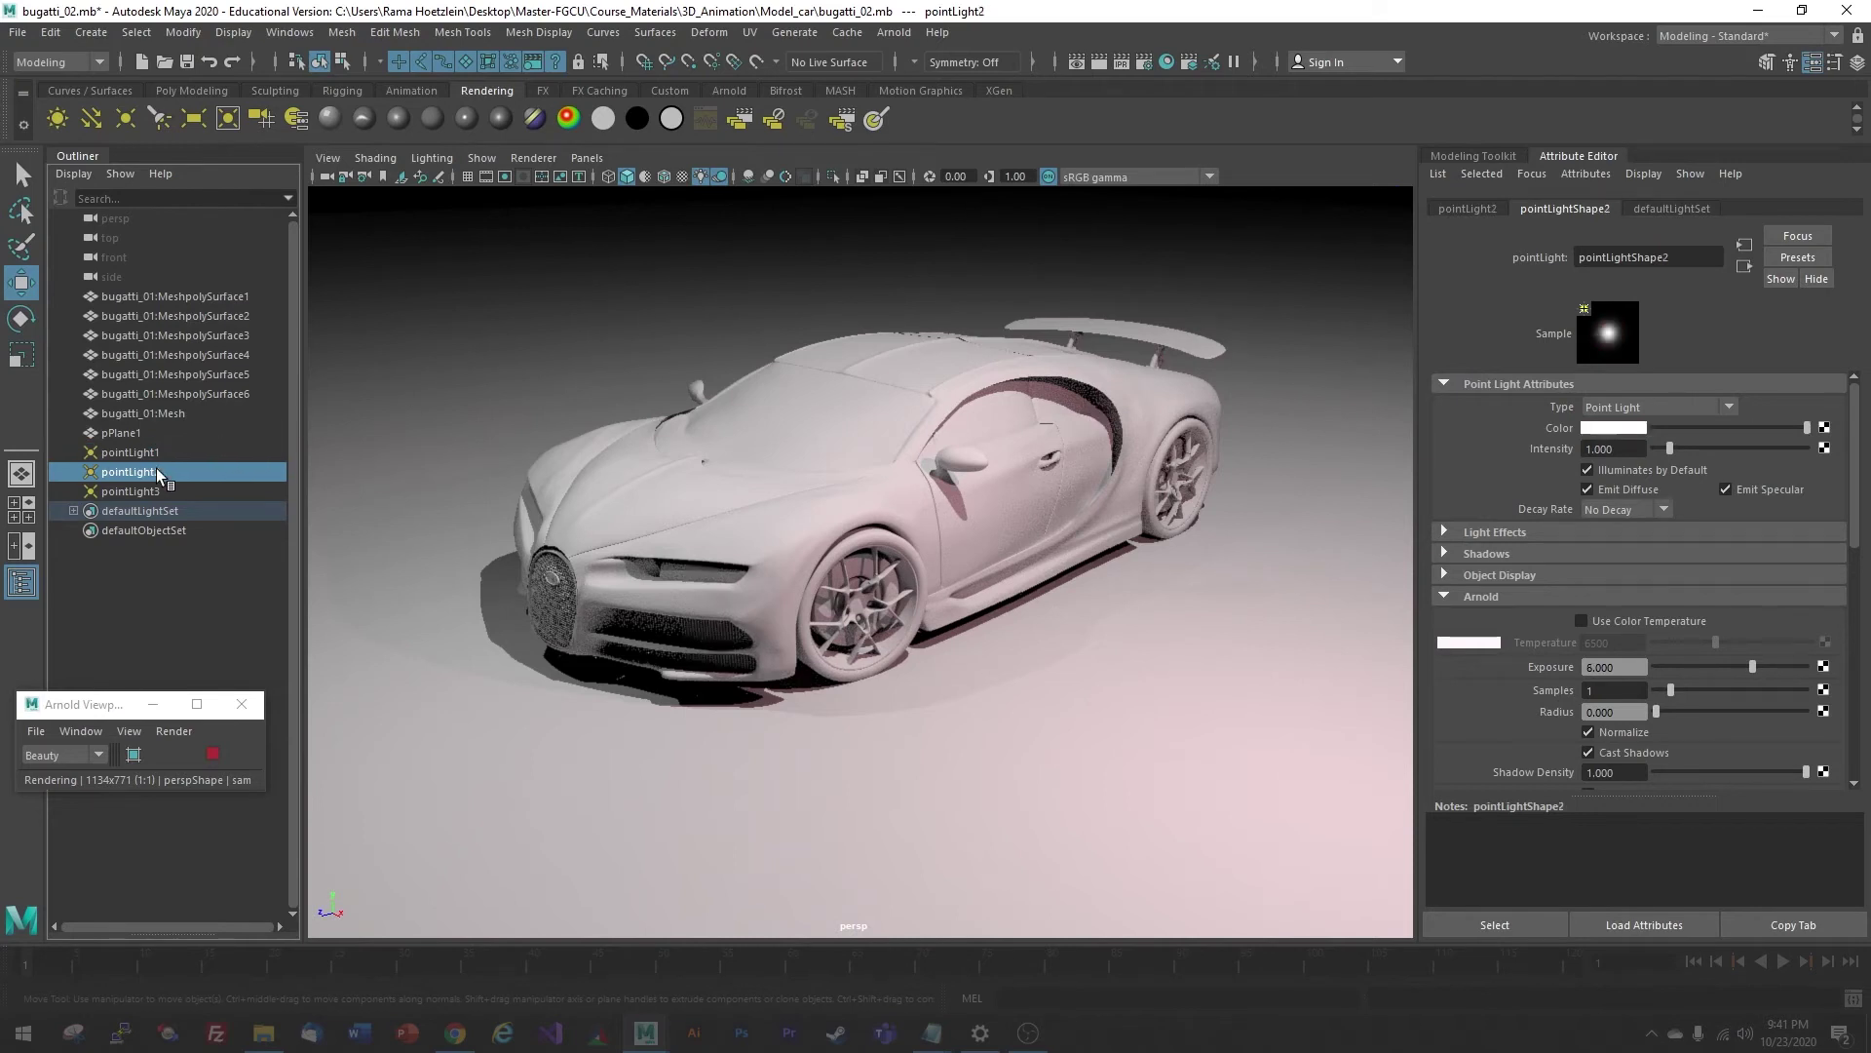
pyautogui.click(1623, 429)
pyautogui.moveTo(1799, 440)
pyautogui.mouseDown()
pyautogui.moveTo(1800, 405)
pyautogui.moveTo(1768, 460)
pyautogui.moveTo(1809, 421)
pyautogui.mouseUp()
pyautogui.click(1805, 439)
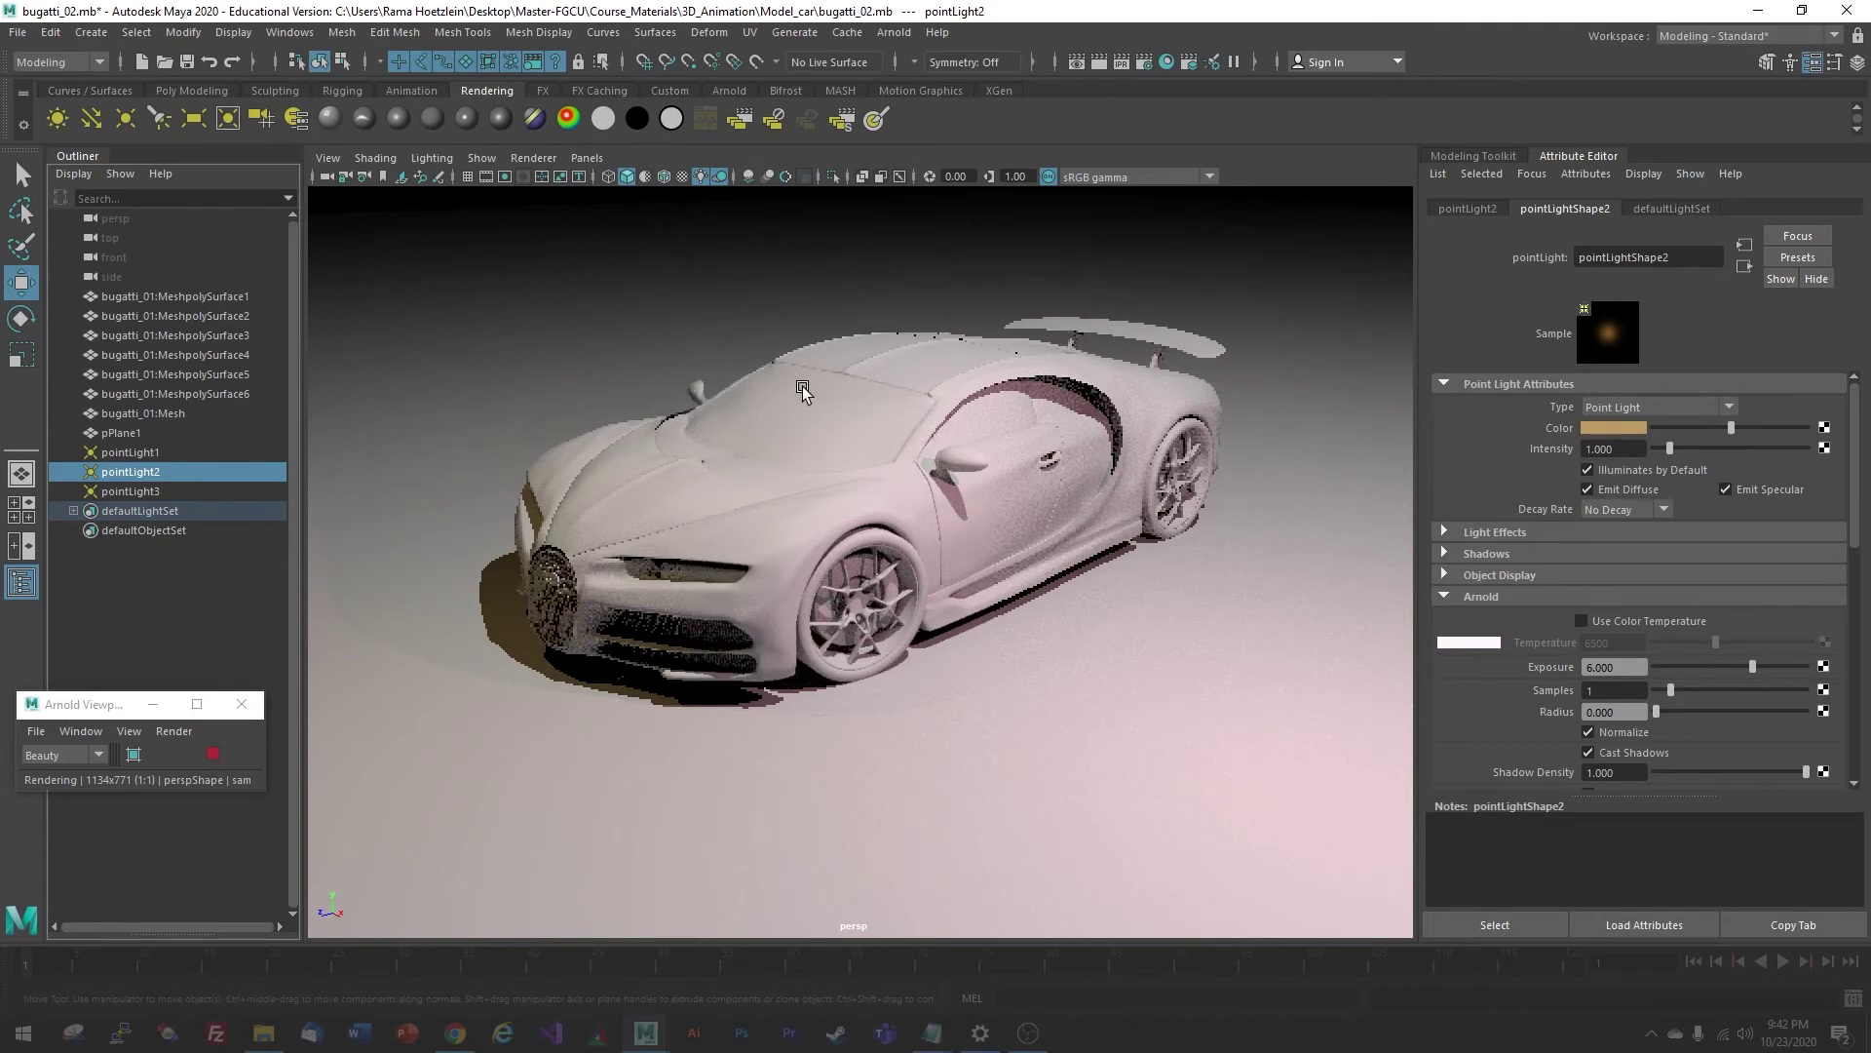
# Tint the third point light a pale cyan-green, strengthening the tint slightly in a second color adjustment
pyautogui.click(146, 491)
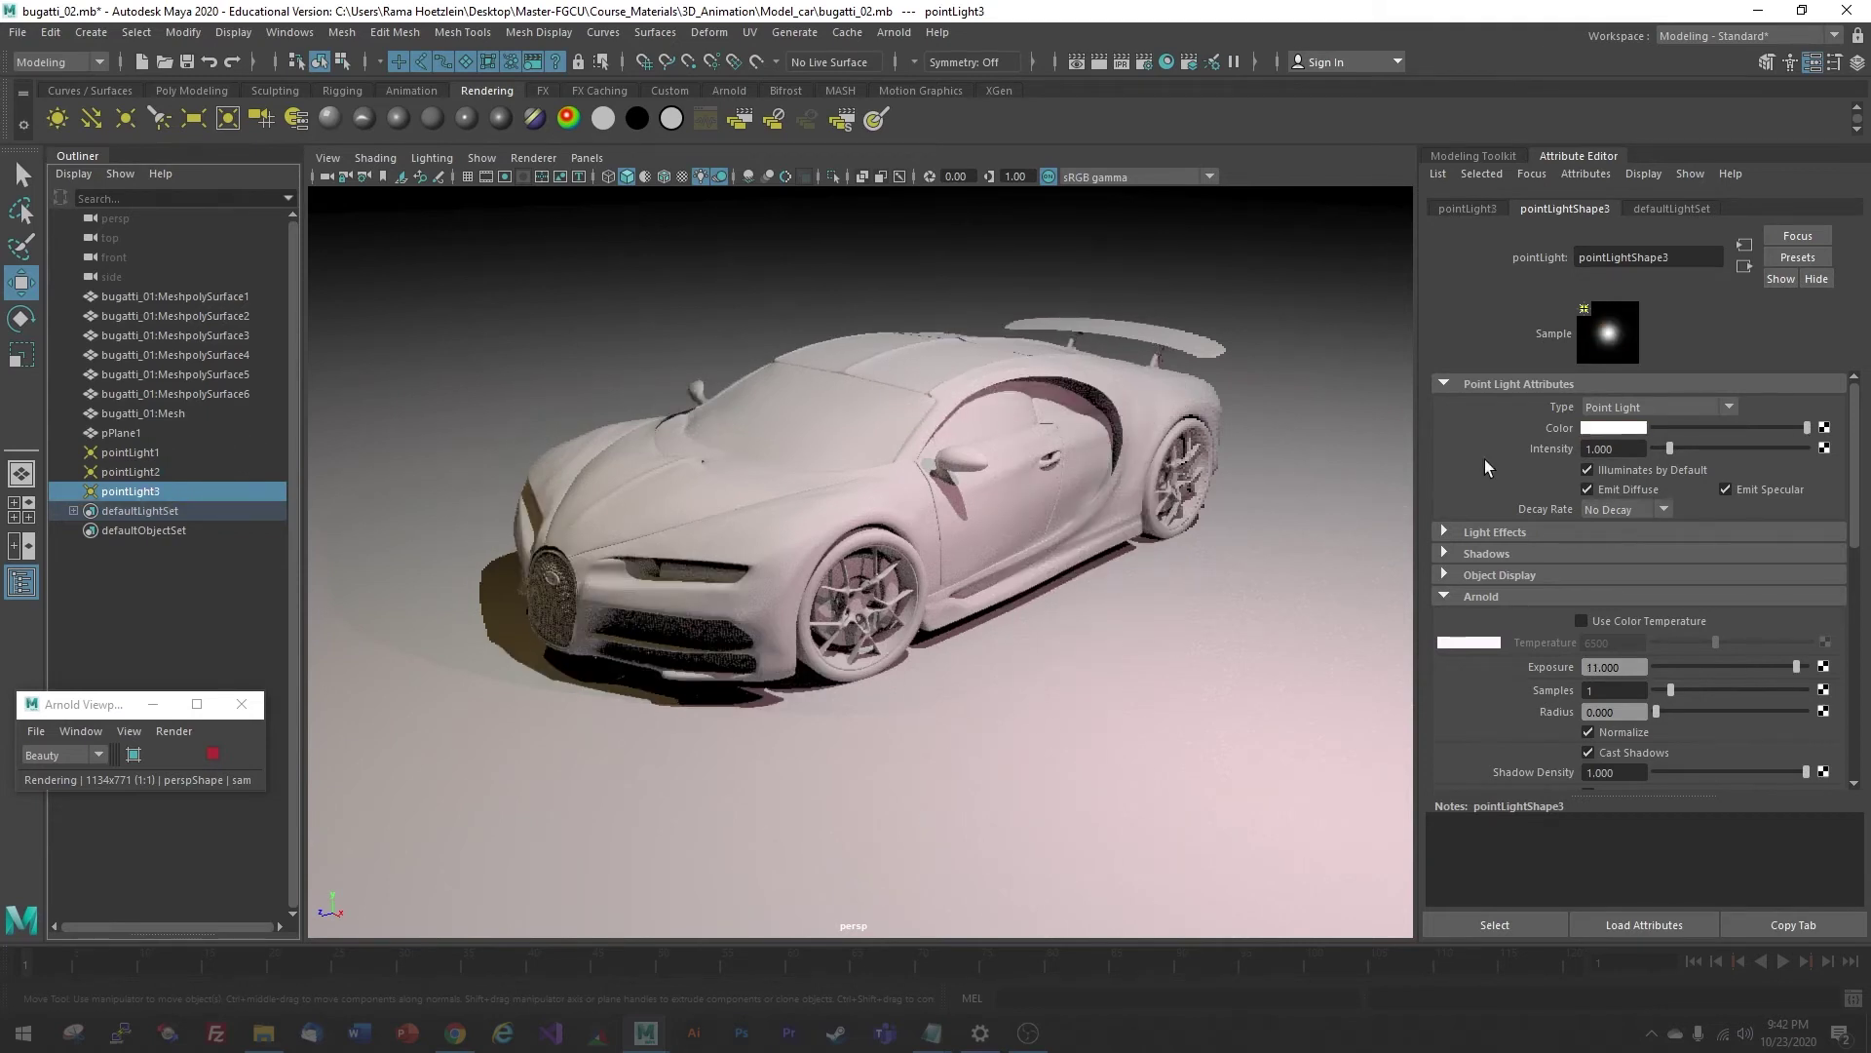
pyautogui.click(1606, 428)
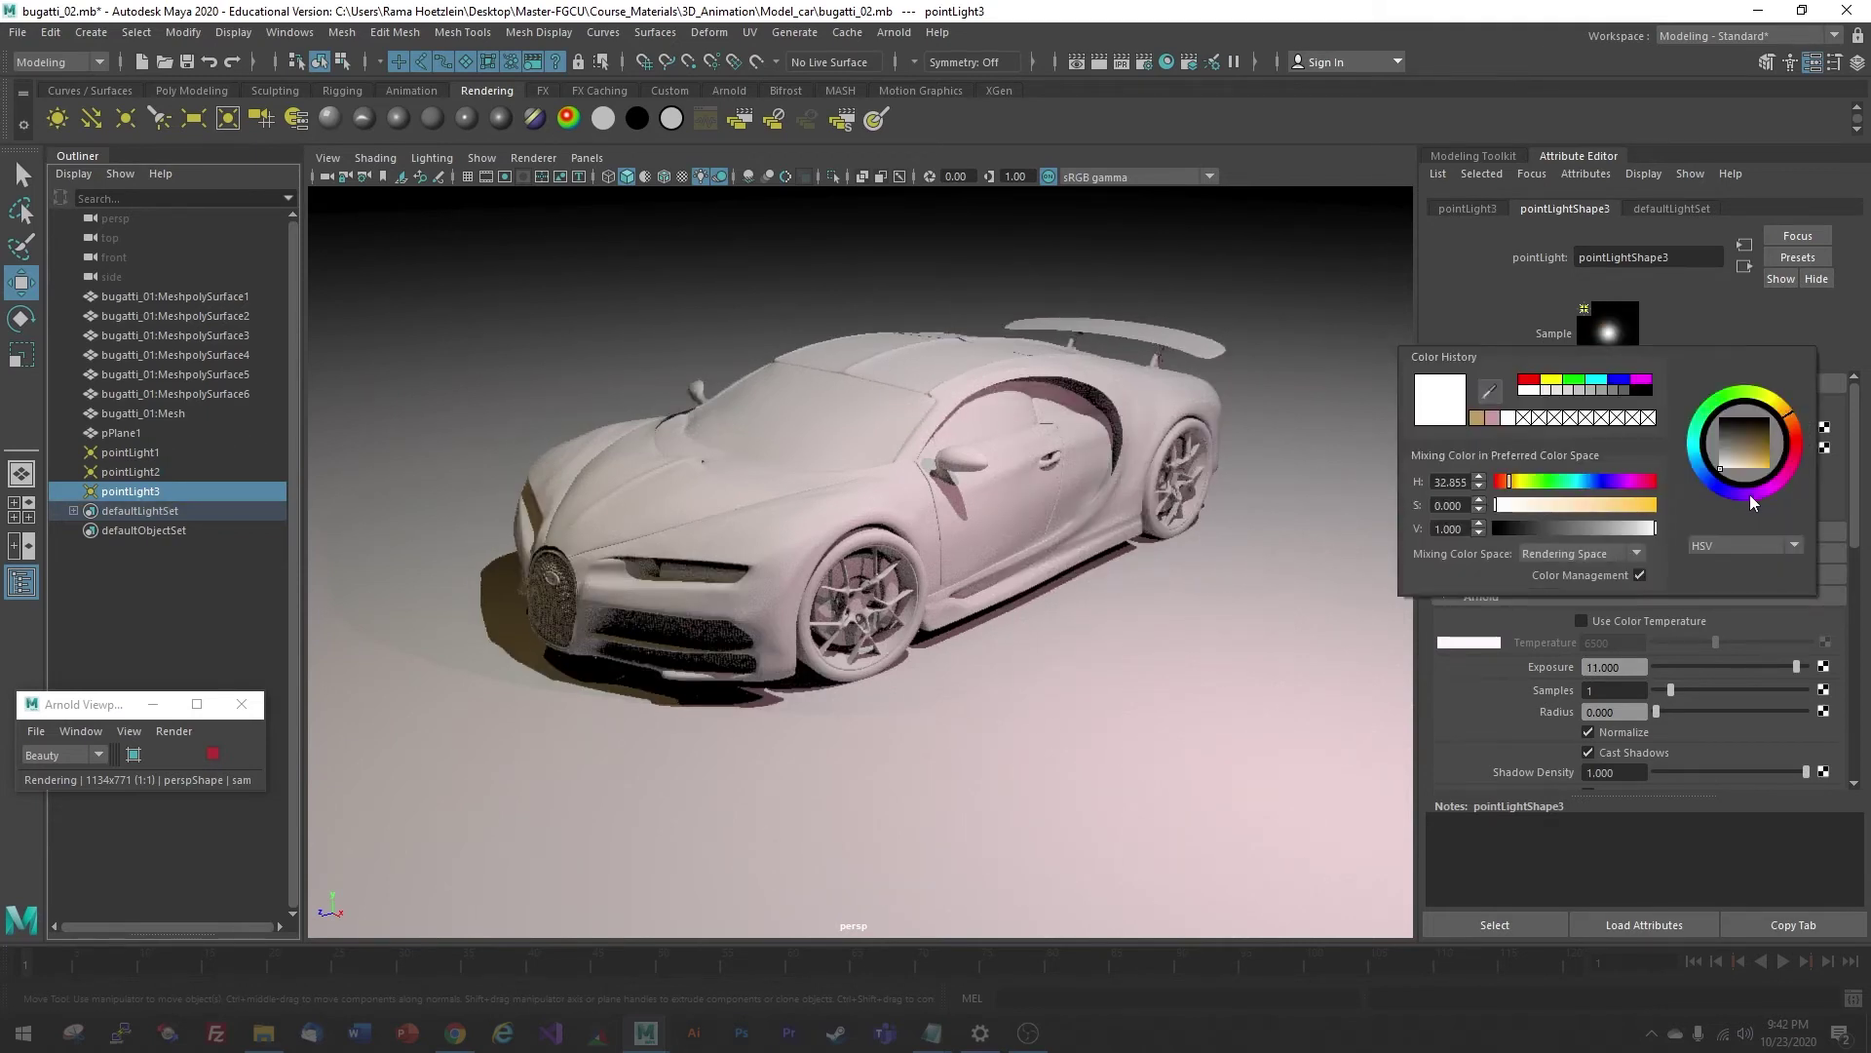
pyautogui.moveTo(1719, 489)
pyautogui.mouseDown()
pyautogui.moveTo(1745, 463)
pyautogui.moveTo(1728, 465)
pyautogui.mouseUp()
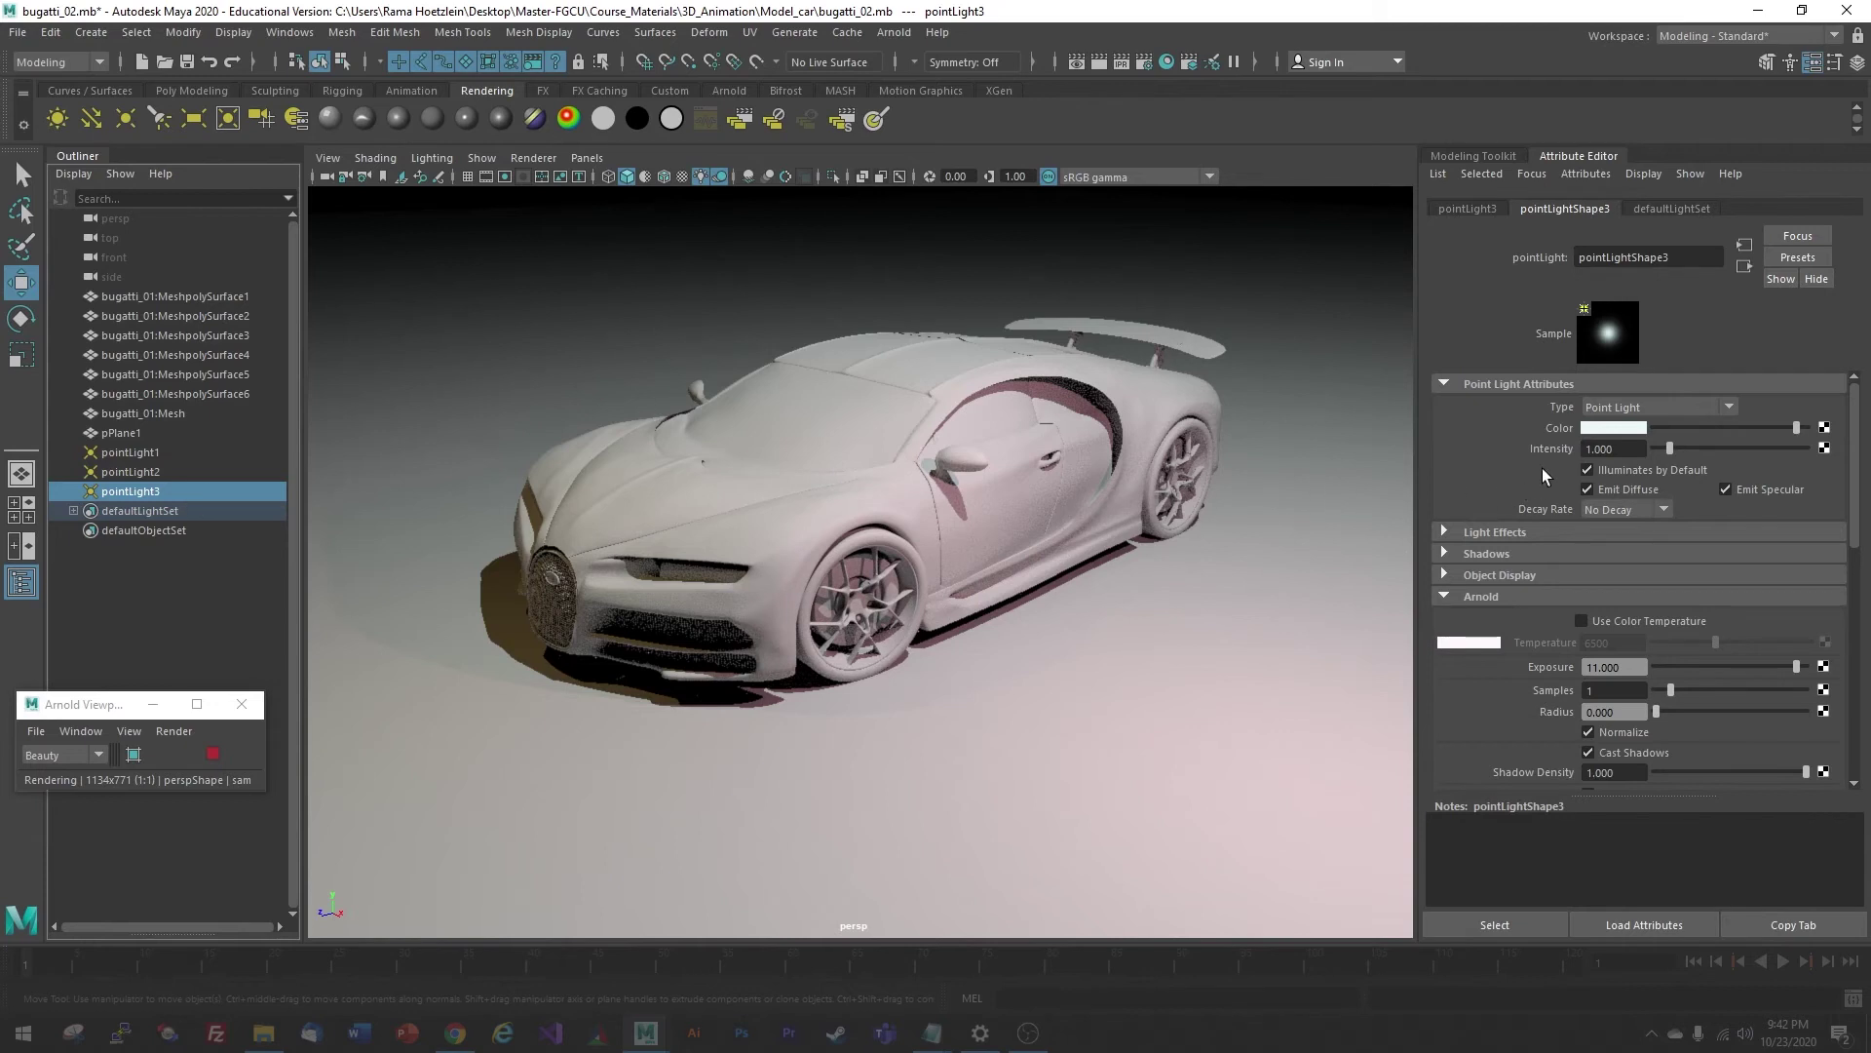
pyautogui.click(1613, 429)
pyautogui.moveTo(1739, 458); pyautogui.dragTo(1742, 460)
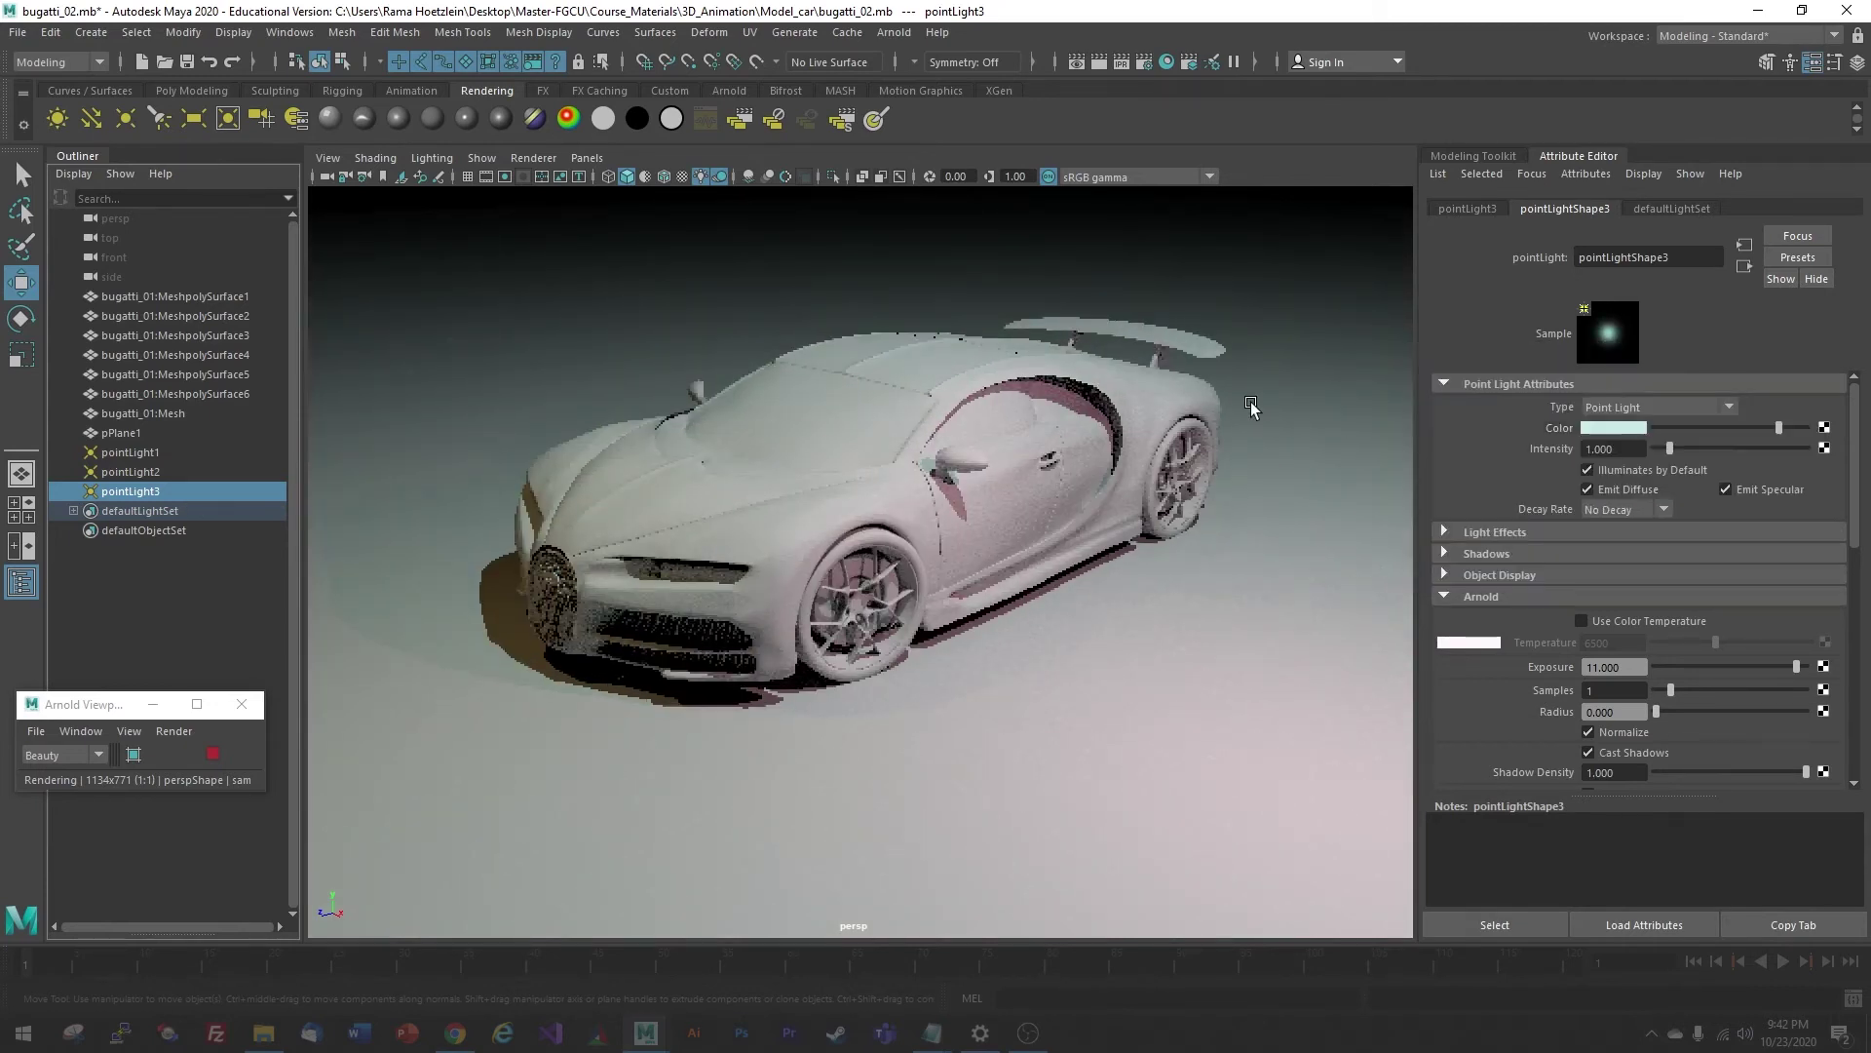
# Select the second point light, collapse the Attribute Editor to enlarge the viewport, and frame the car in a front three-quarter view
pyautogui.click(131, 472)
pyautogui.keyDown('alt'); pyautogui.moveTo(1069, 517); pyautogui.dragTo(1023, 494); pyautogui.keyUp('alt')
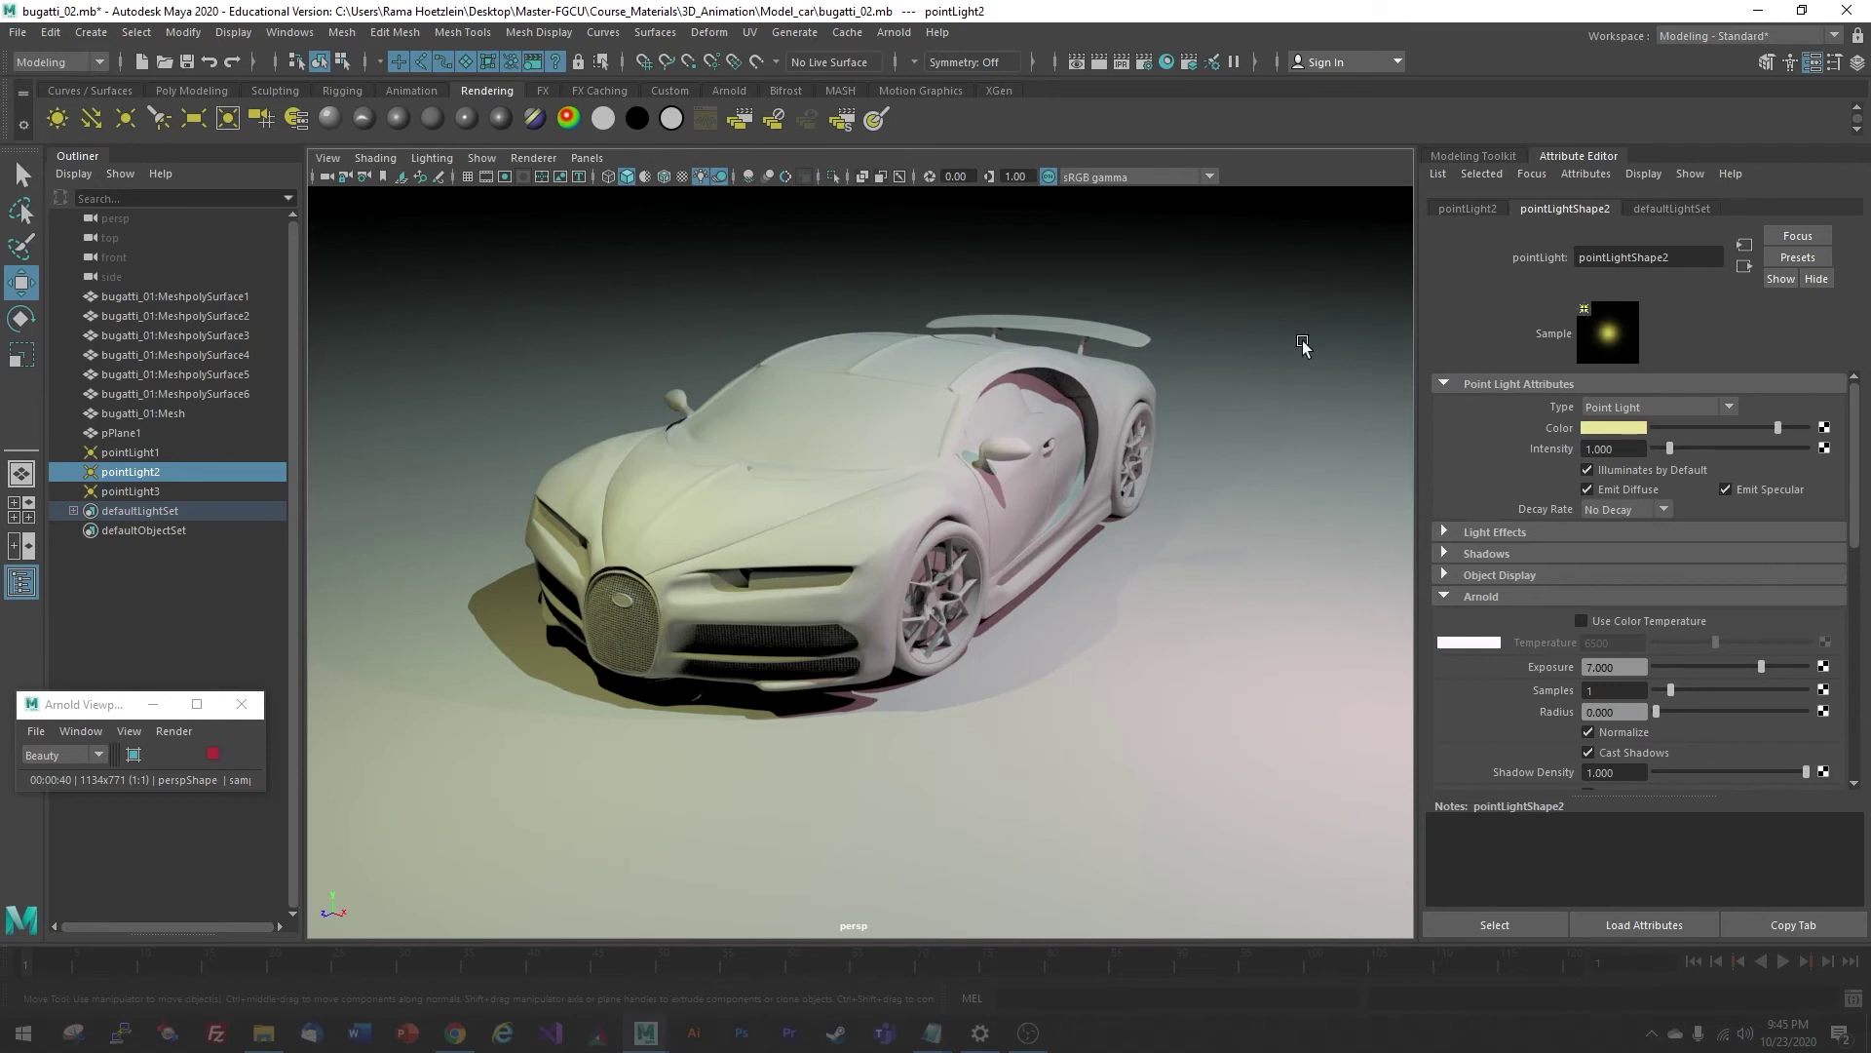
pyautogui.click(1040, 463)
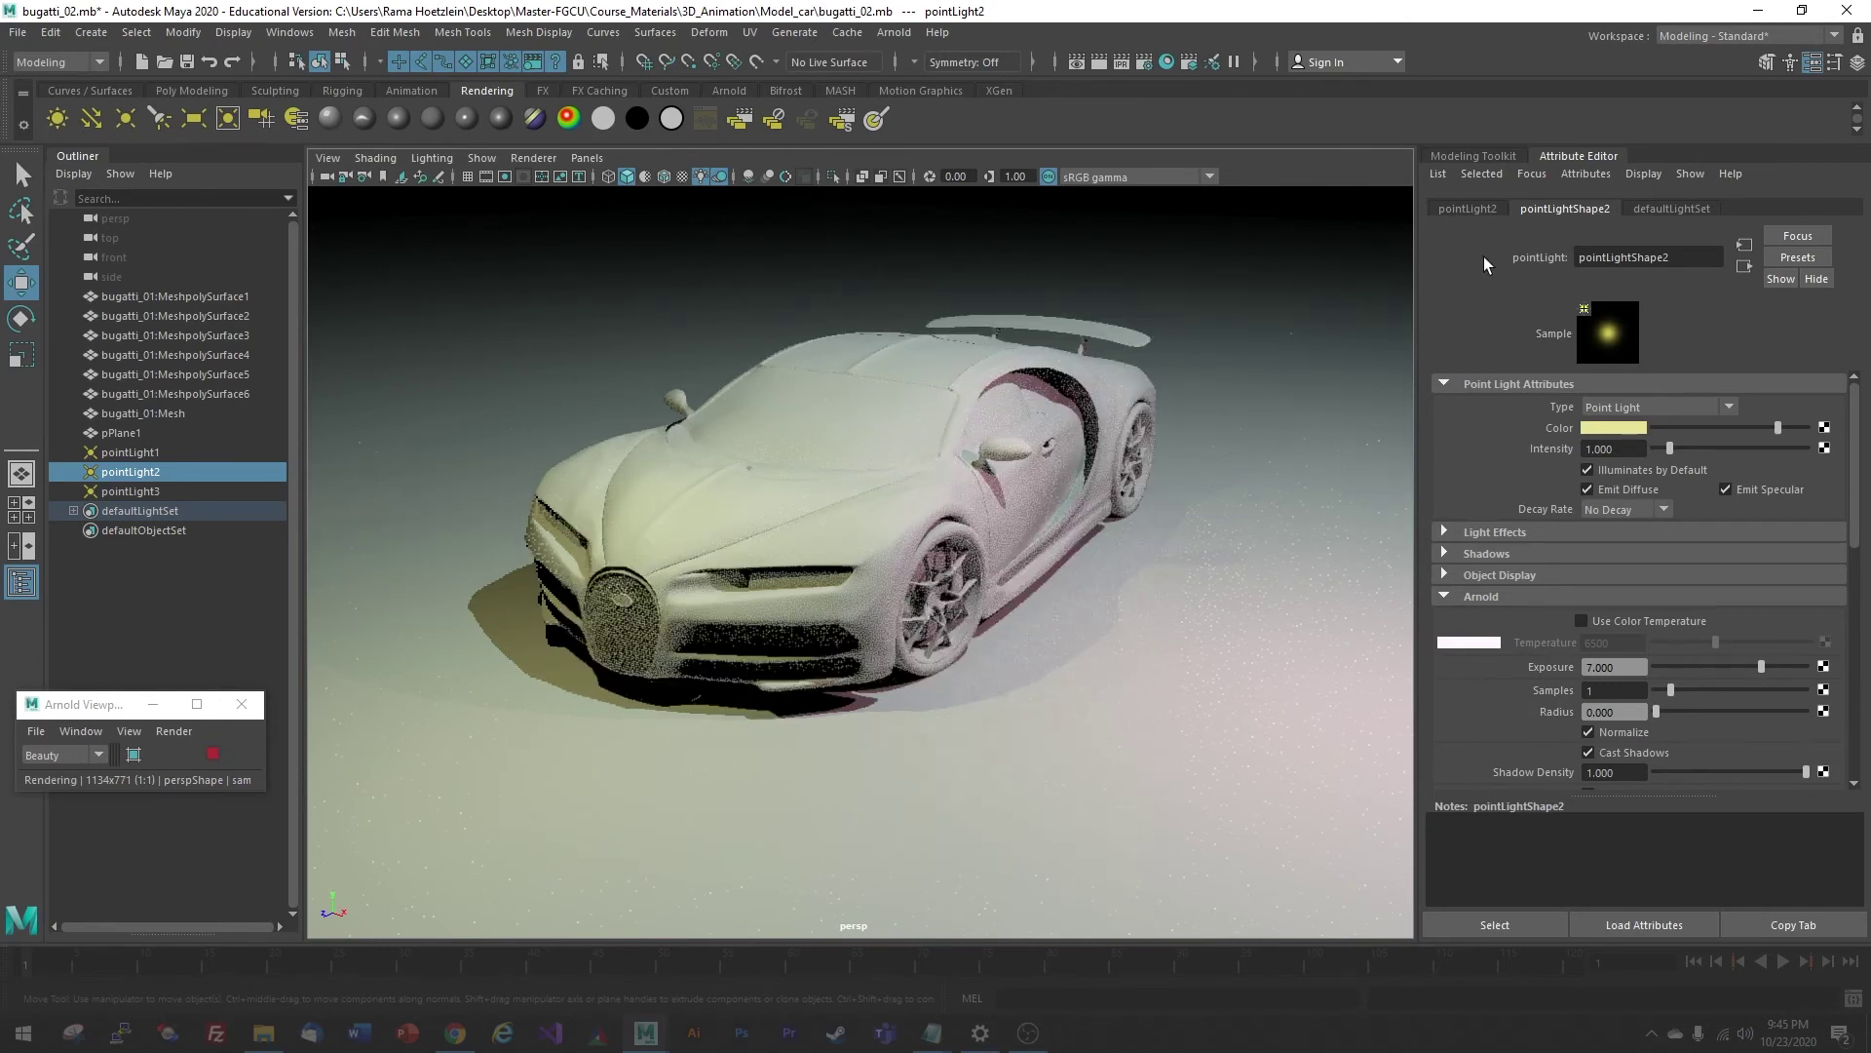
pyautogui.click(1573, 156)
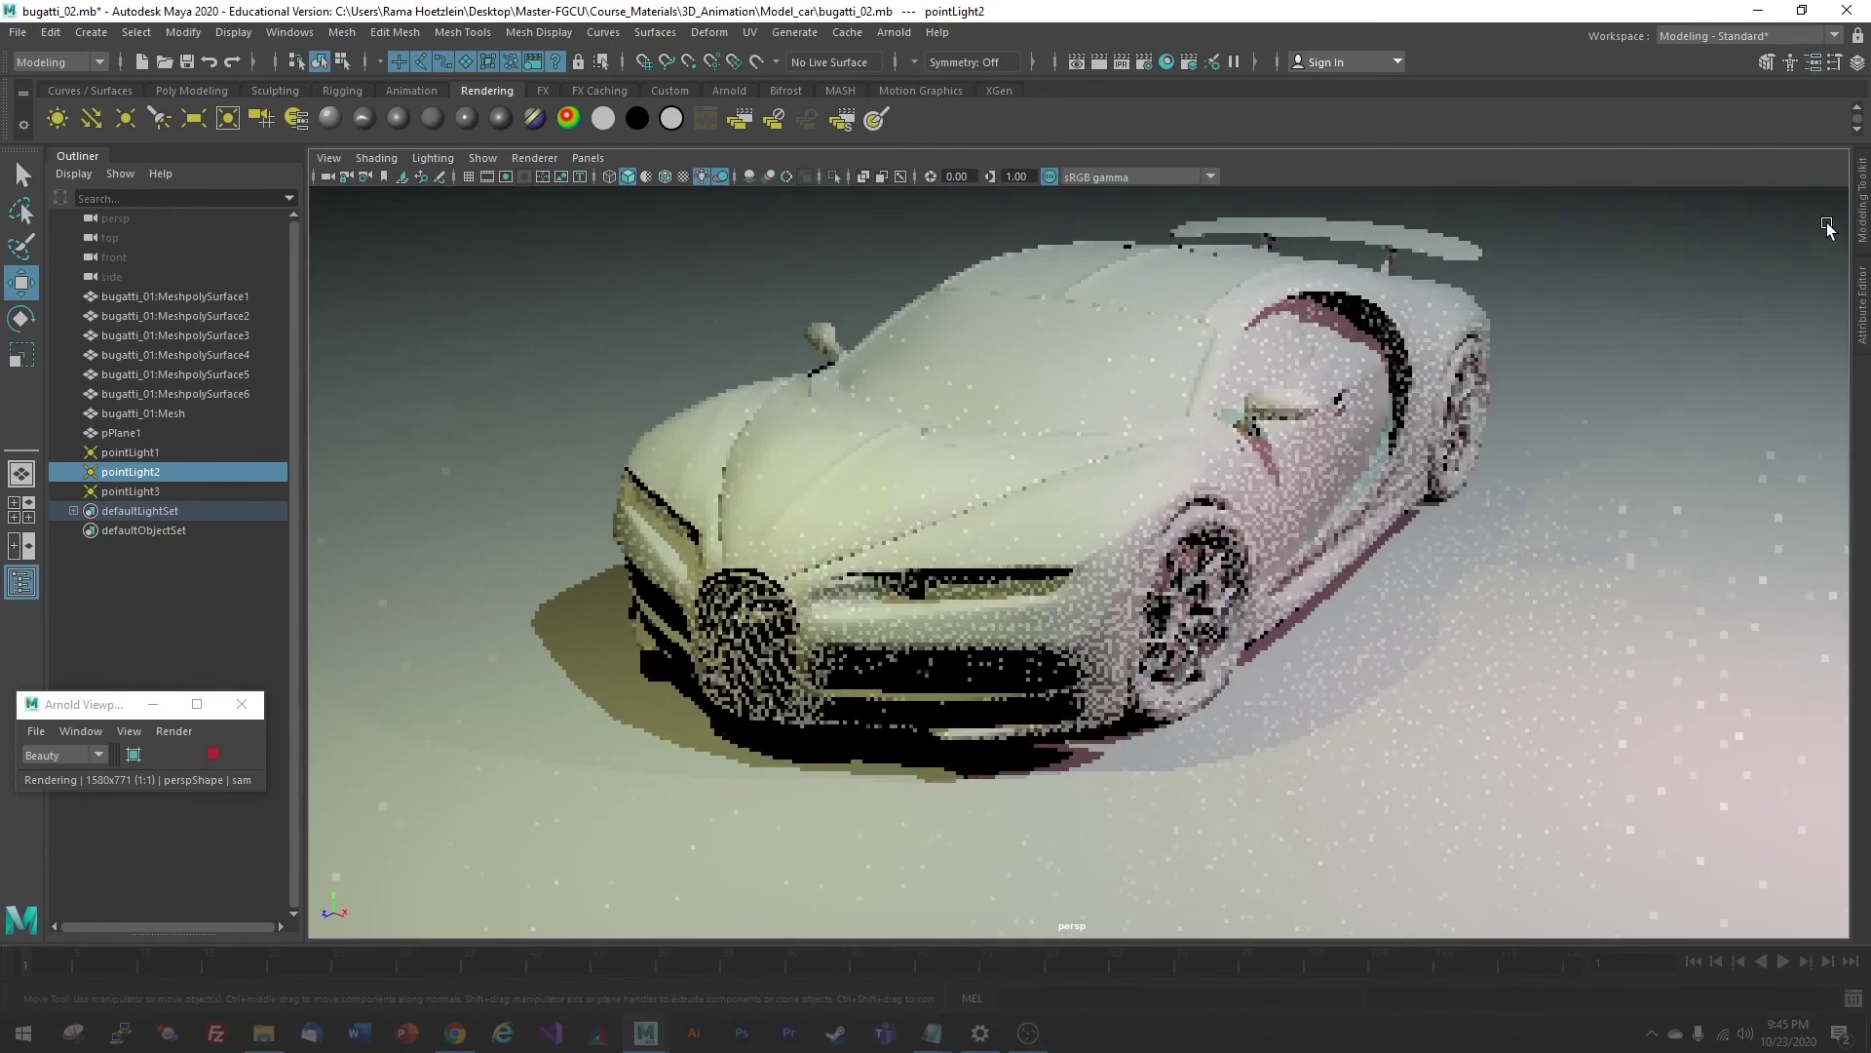
pyautogui.keyDown('alt'); pyautogui.moveTo(1506, 375); pyautogui.dragTo(1604, 417); pyautogui.keyUp('alt')
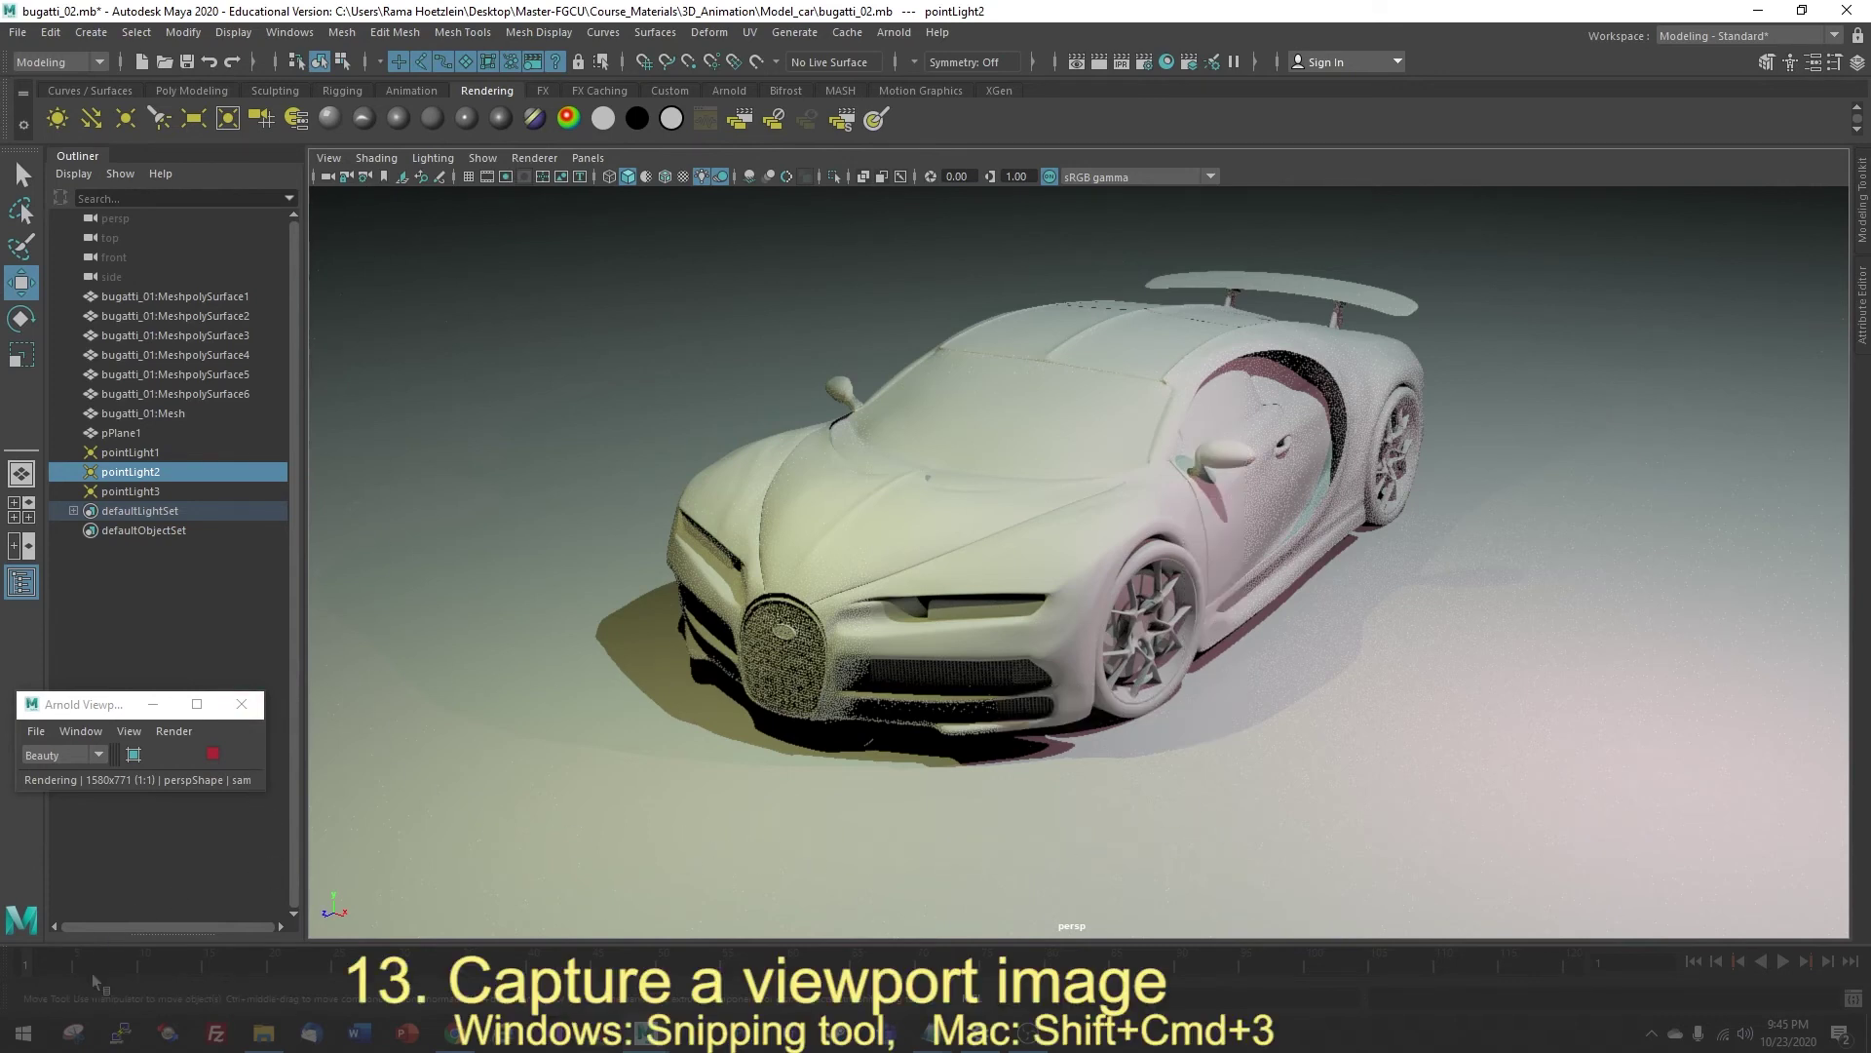
# Search Windows for the Snipping Tool and open it
pyautogui.click(20, 1037)
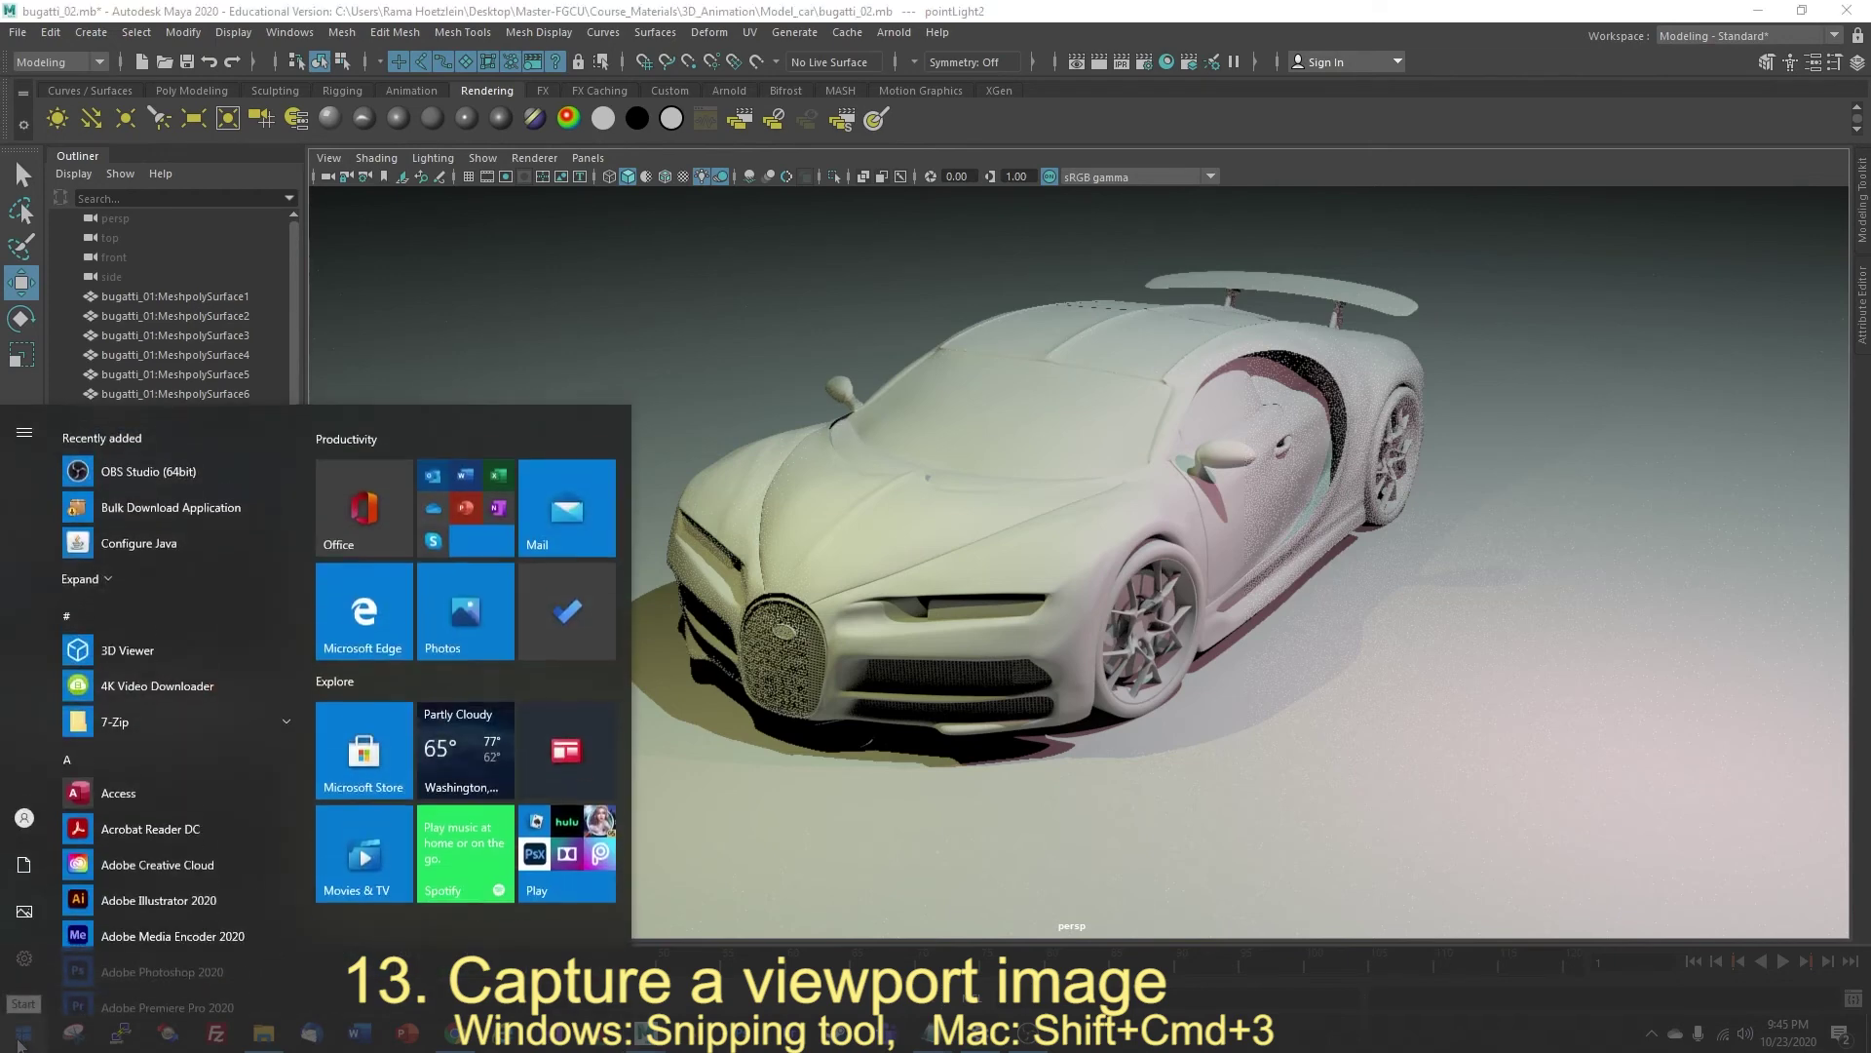
pyautogui.rightClick(19, 1037)
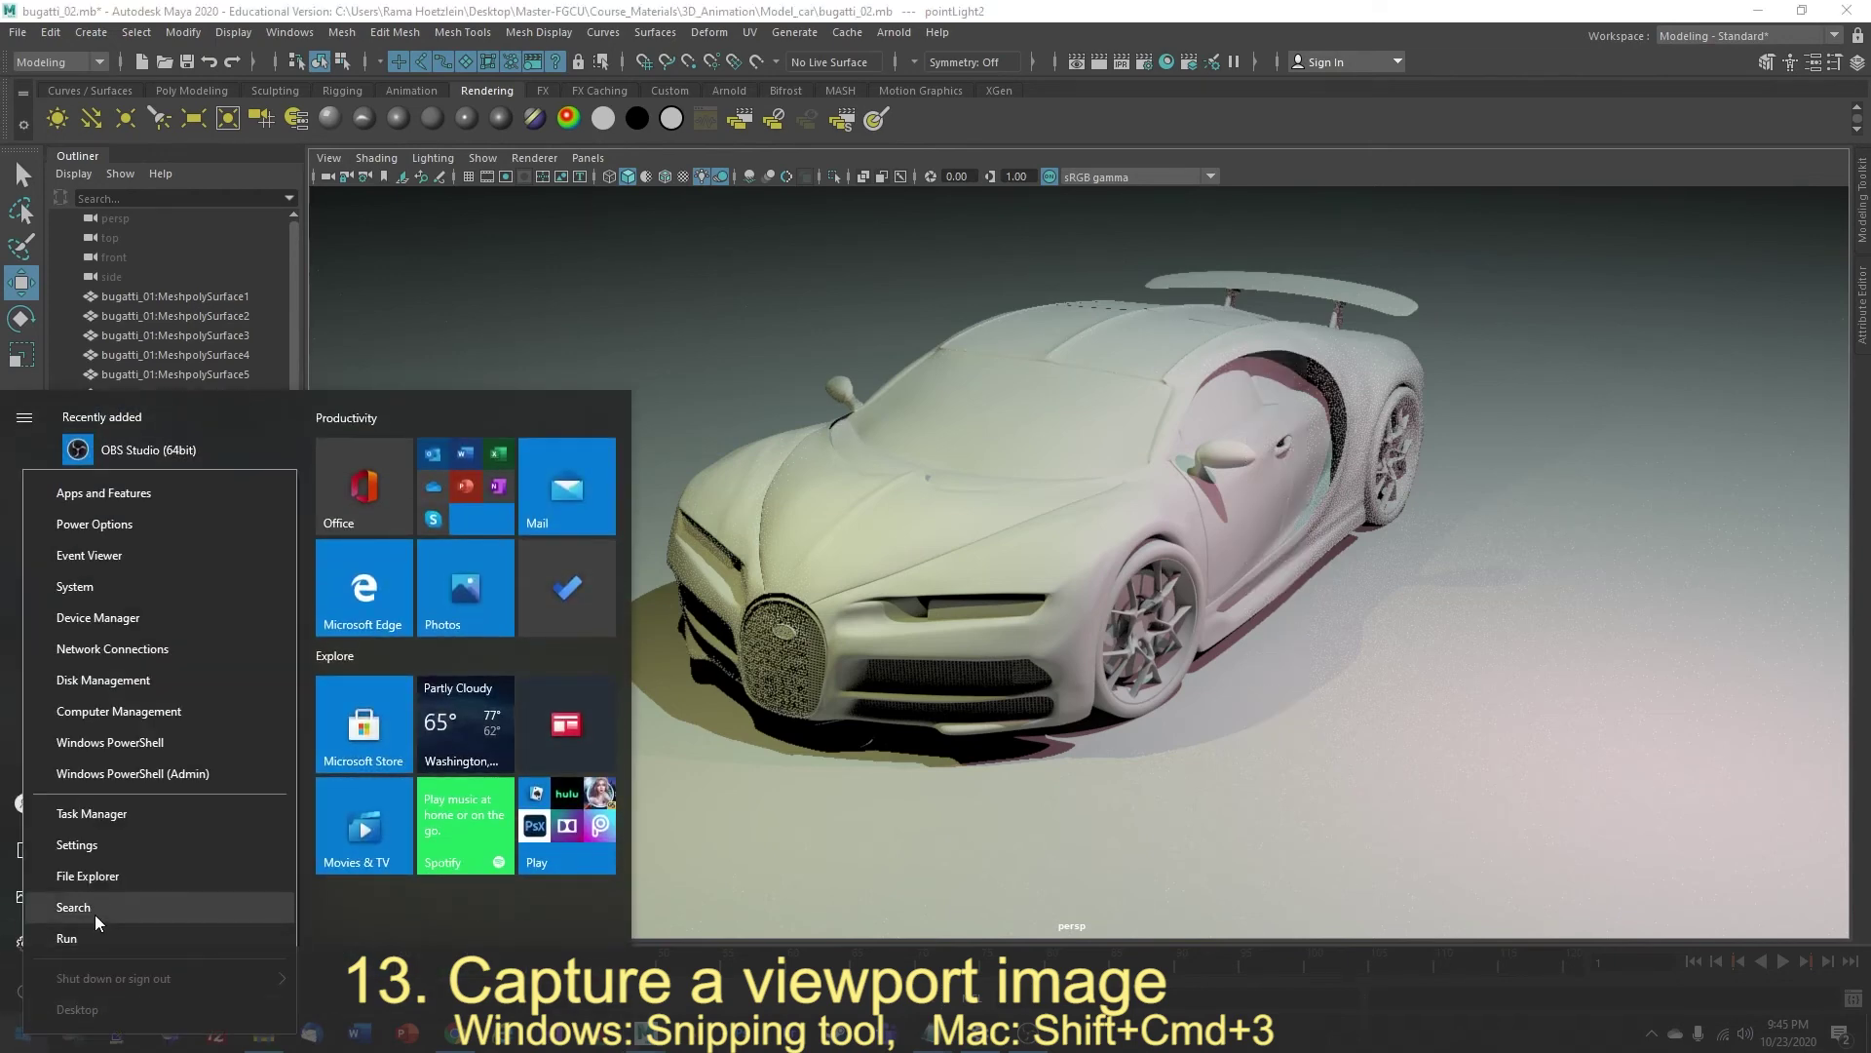
pyautogui.click(95, 908)
pyautogui.write('snipp')
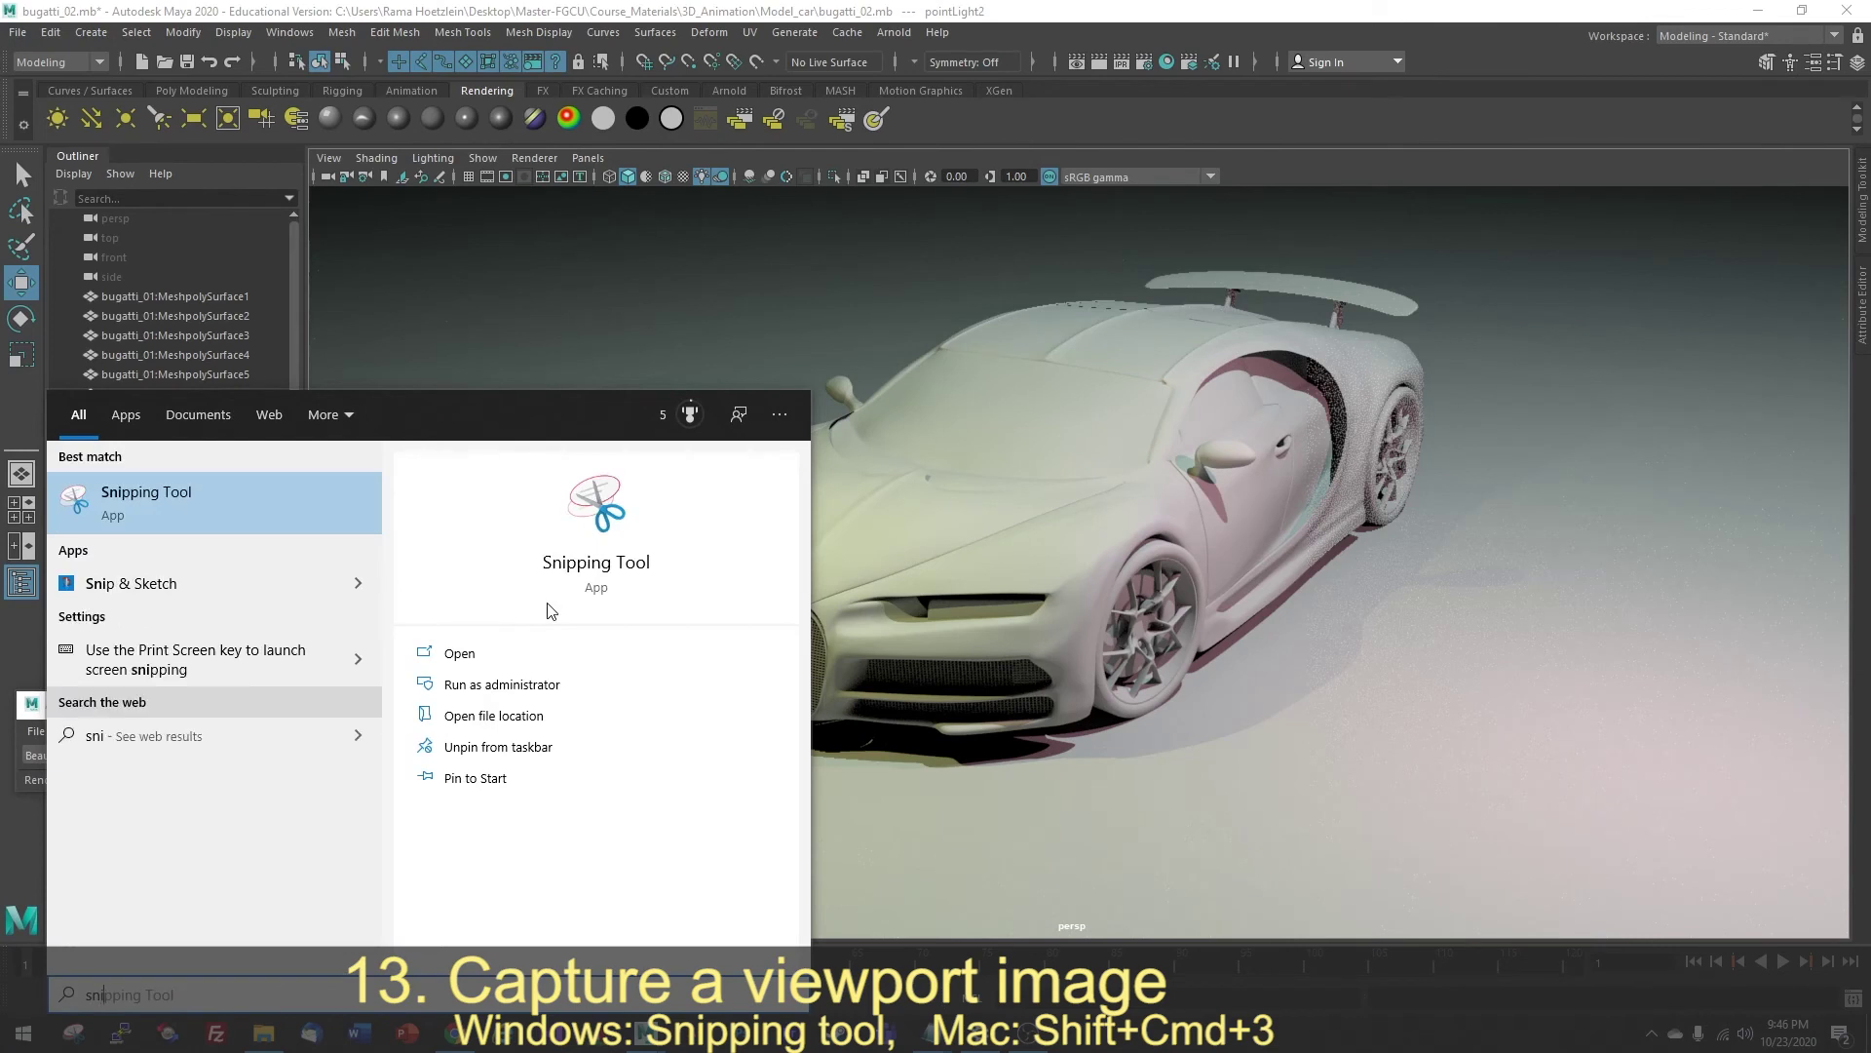
pyautogui.click(197, 499)
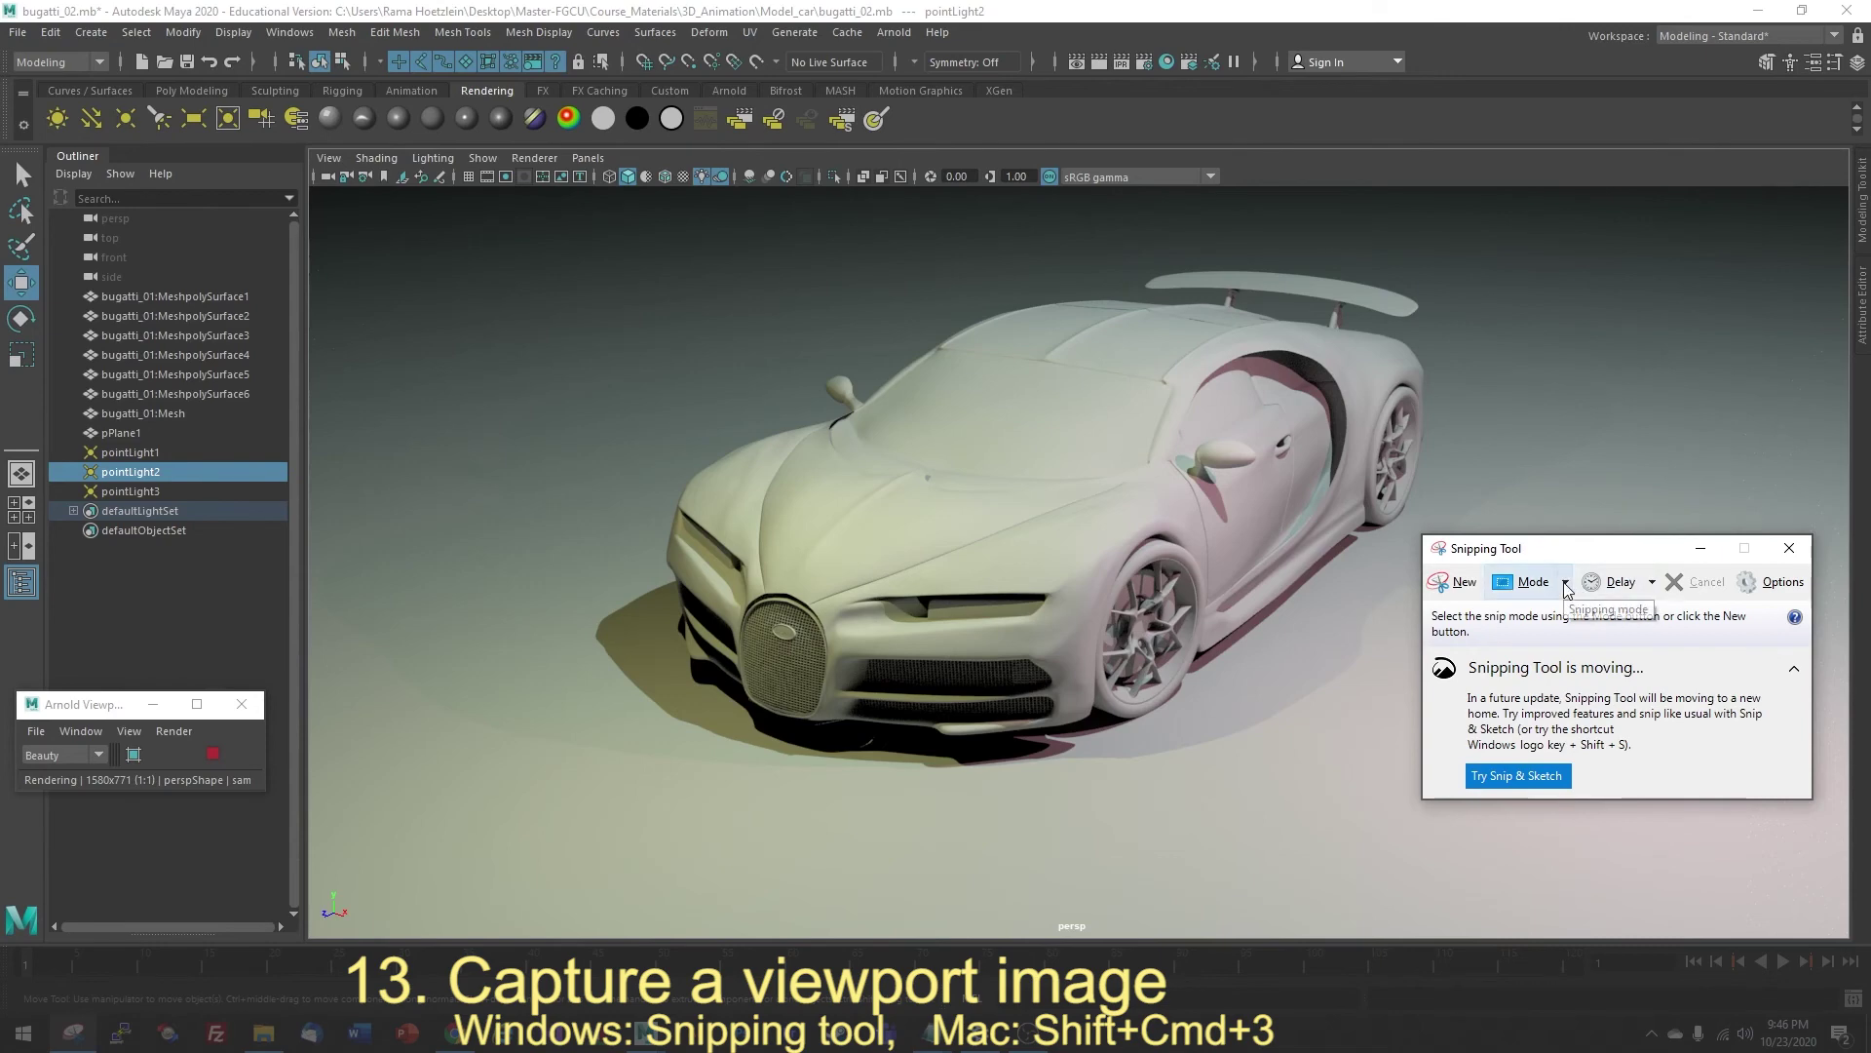
# Capture a new snip covering the whole rendered perspective viewport, keeping the Snipping Tool window clear of the car
pyautogui.moveTo(1574, 550); pyautogui.dragTo(1604, 607)
pyautogui.click(1492, 643)
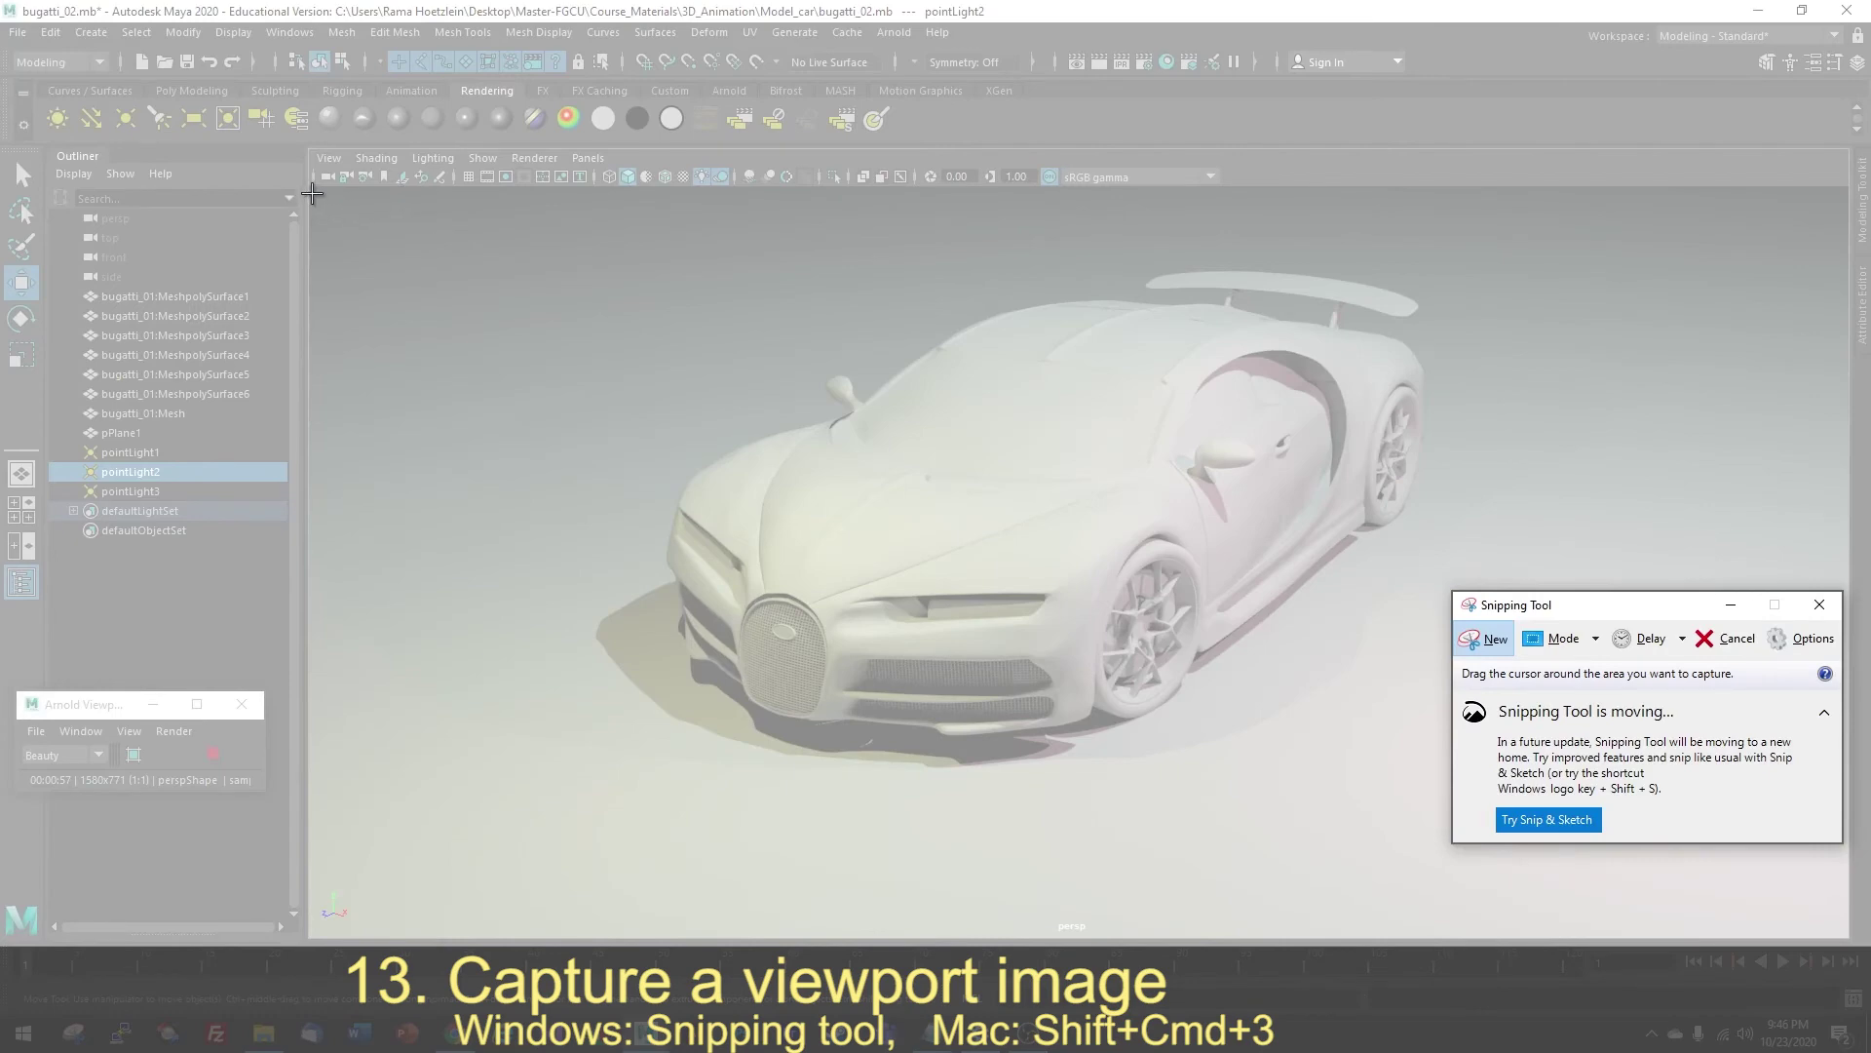
pyautogui.moveTo(312, 193); pyautogui.dragTo(1844, 927)
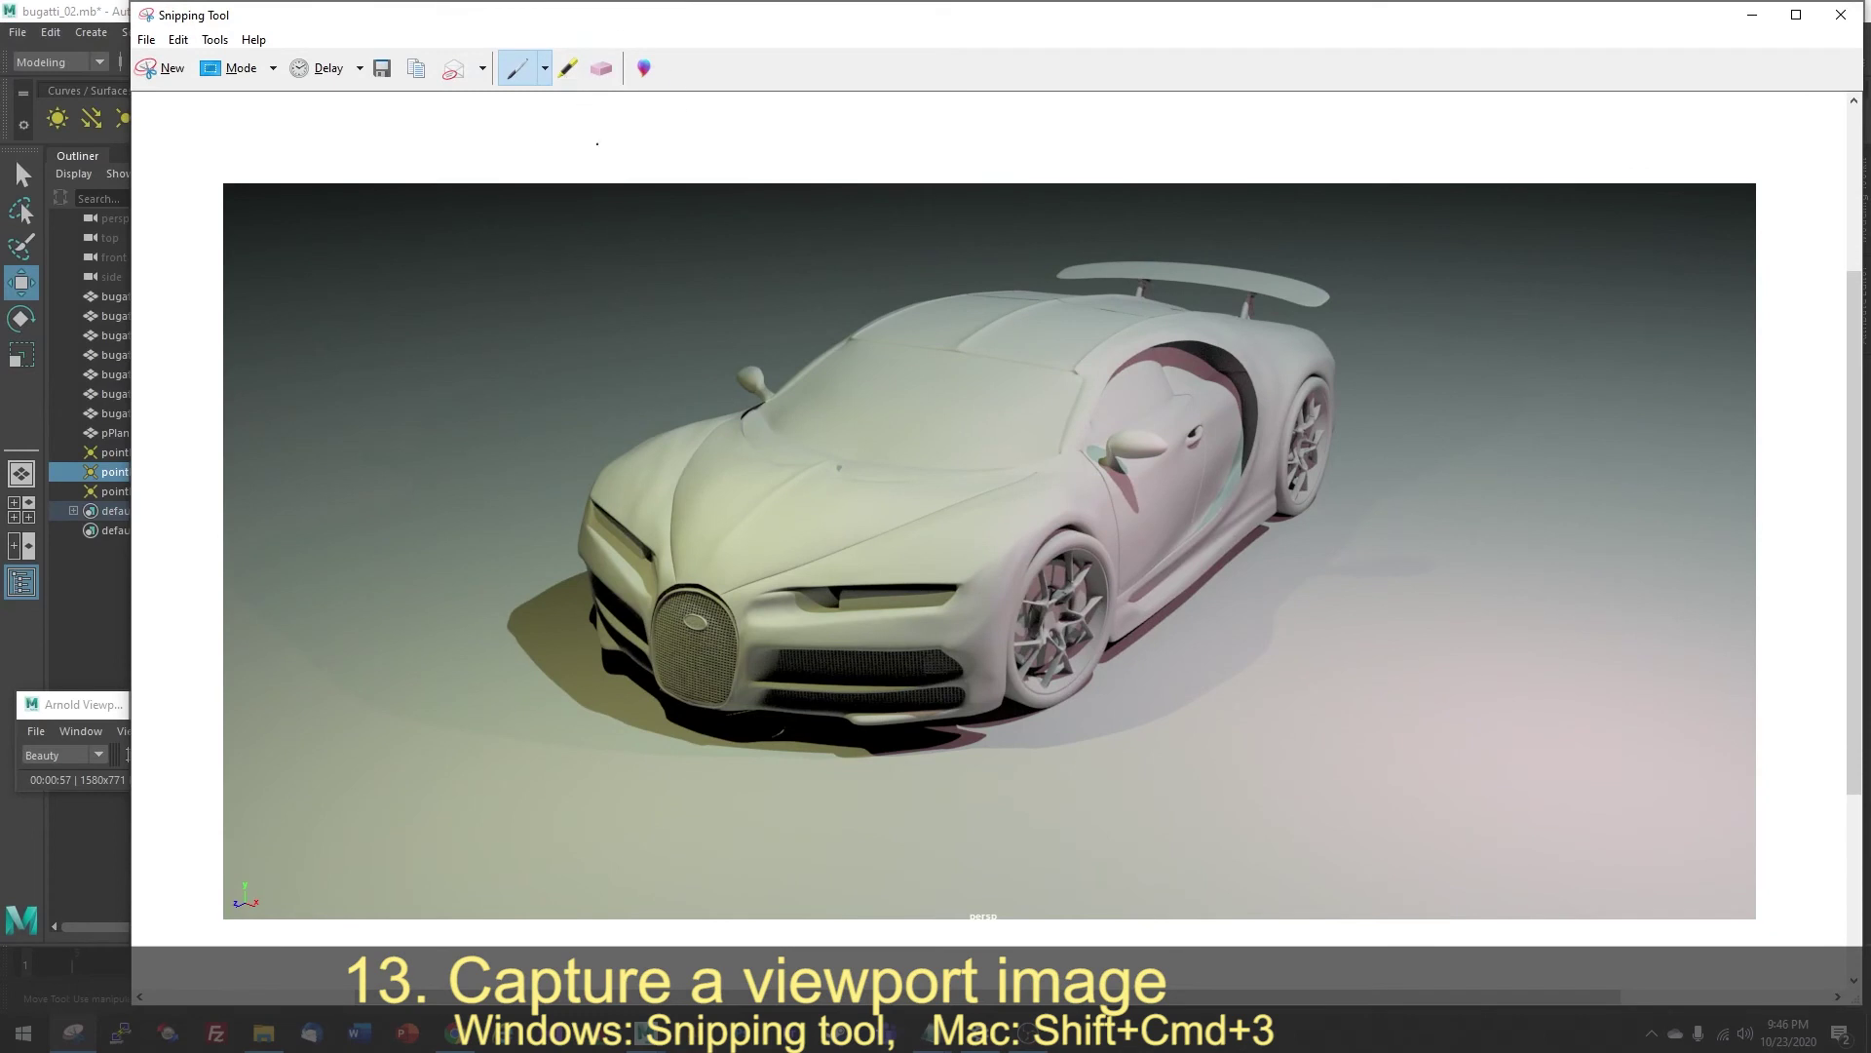
# Save the viewport capture to the Desktop as a PNG, with a file name beginning with "rend"
pyautogui.click(382, 70)
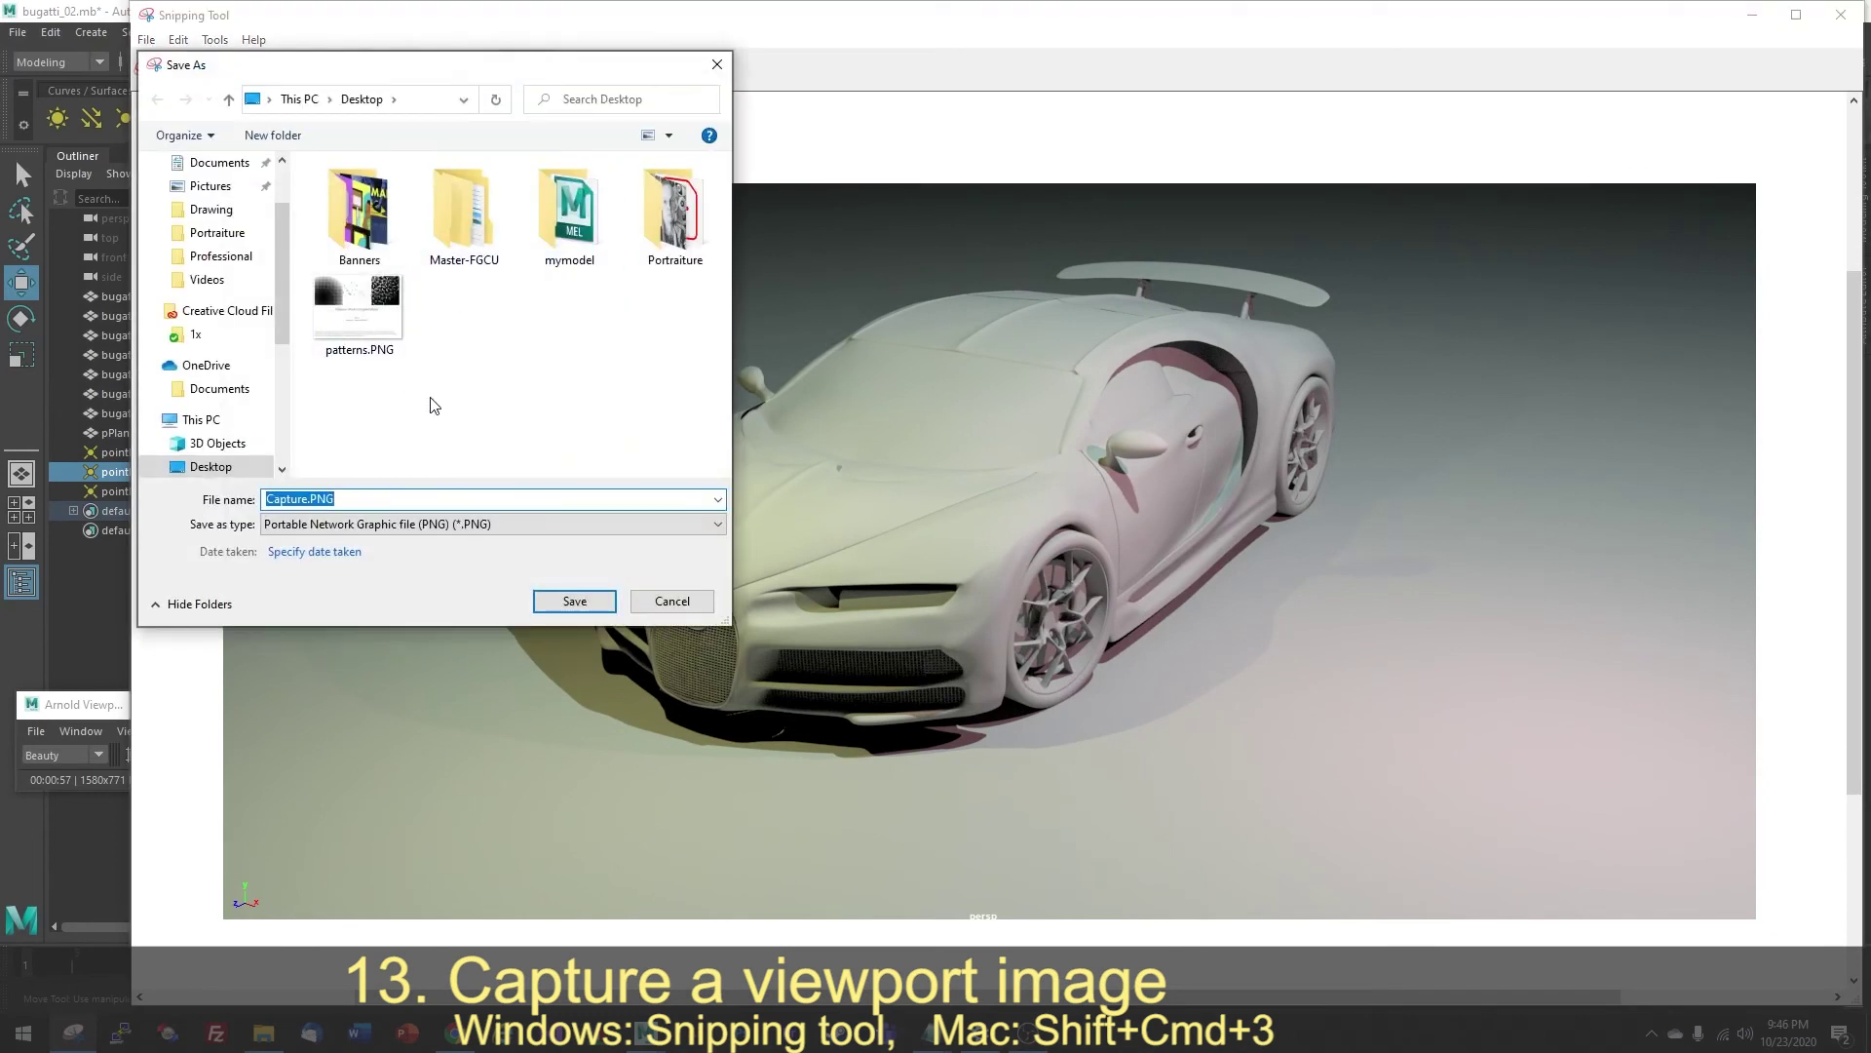
pyautogui.click(215, 466)
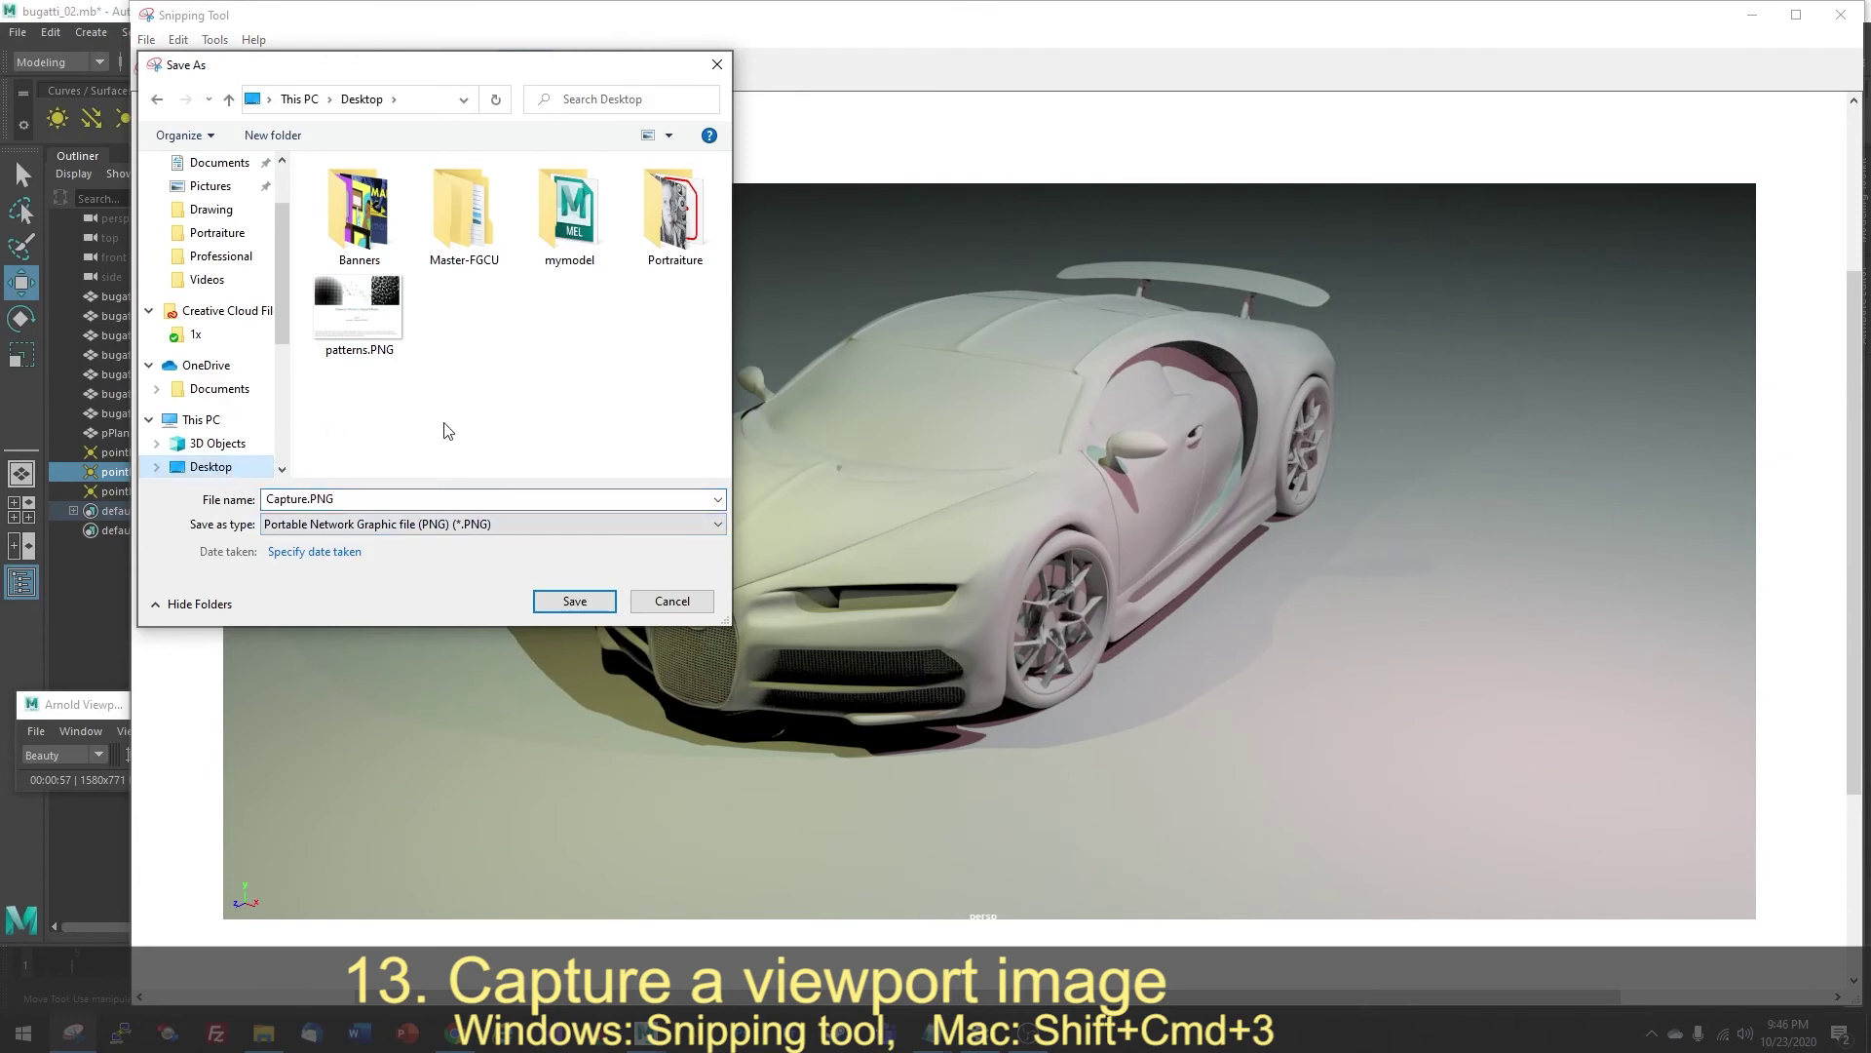
pyautogui.moveTo(274, 498); pyautogui.dragTo(212, 502)
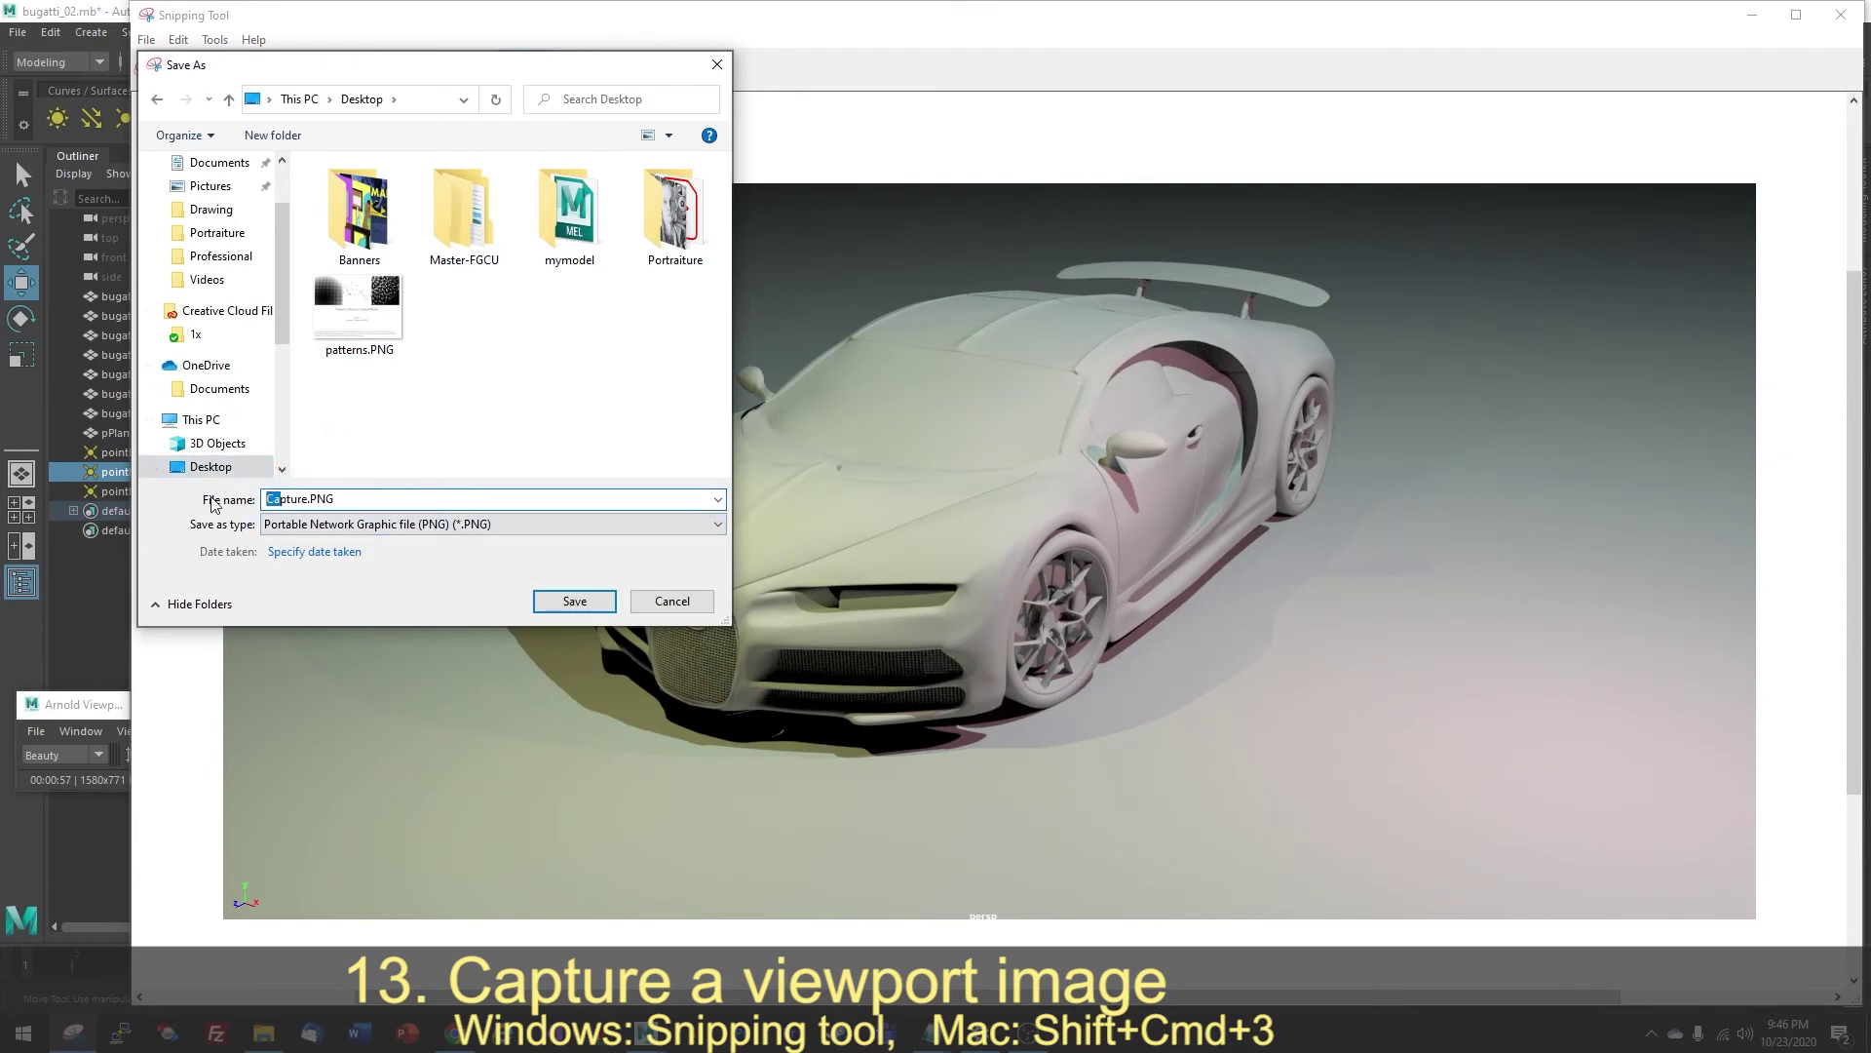
pyautogui.write('rend')
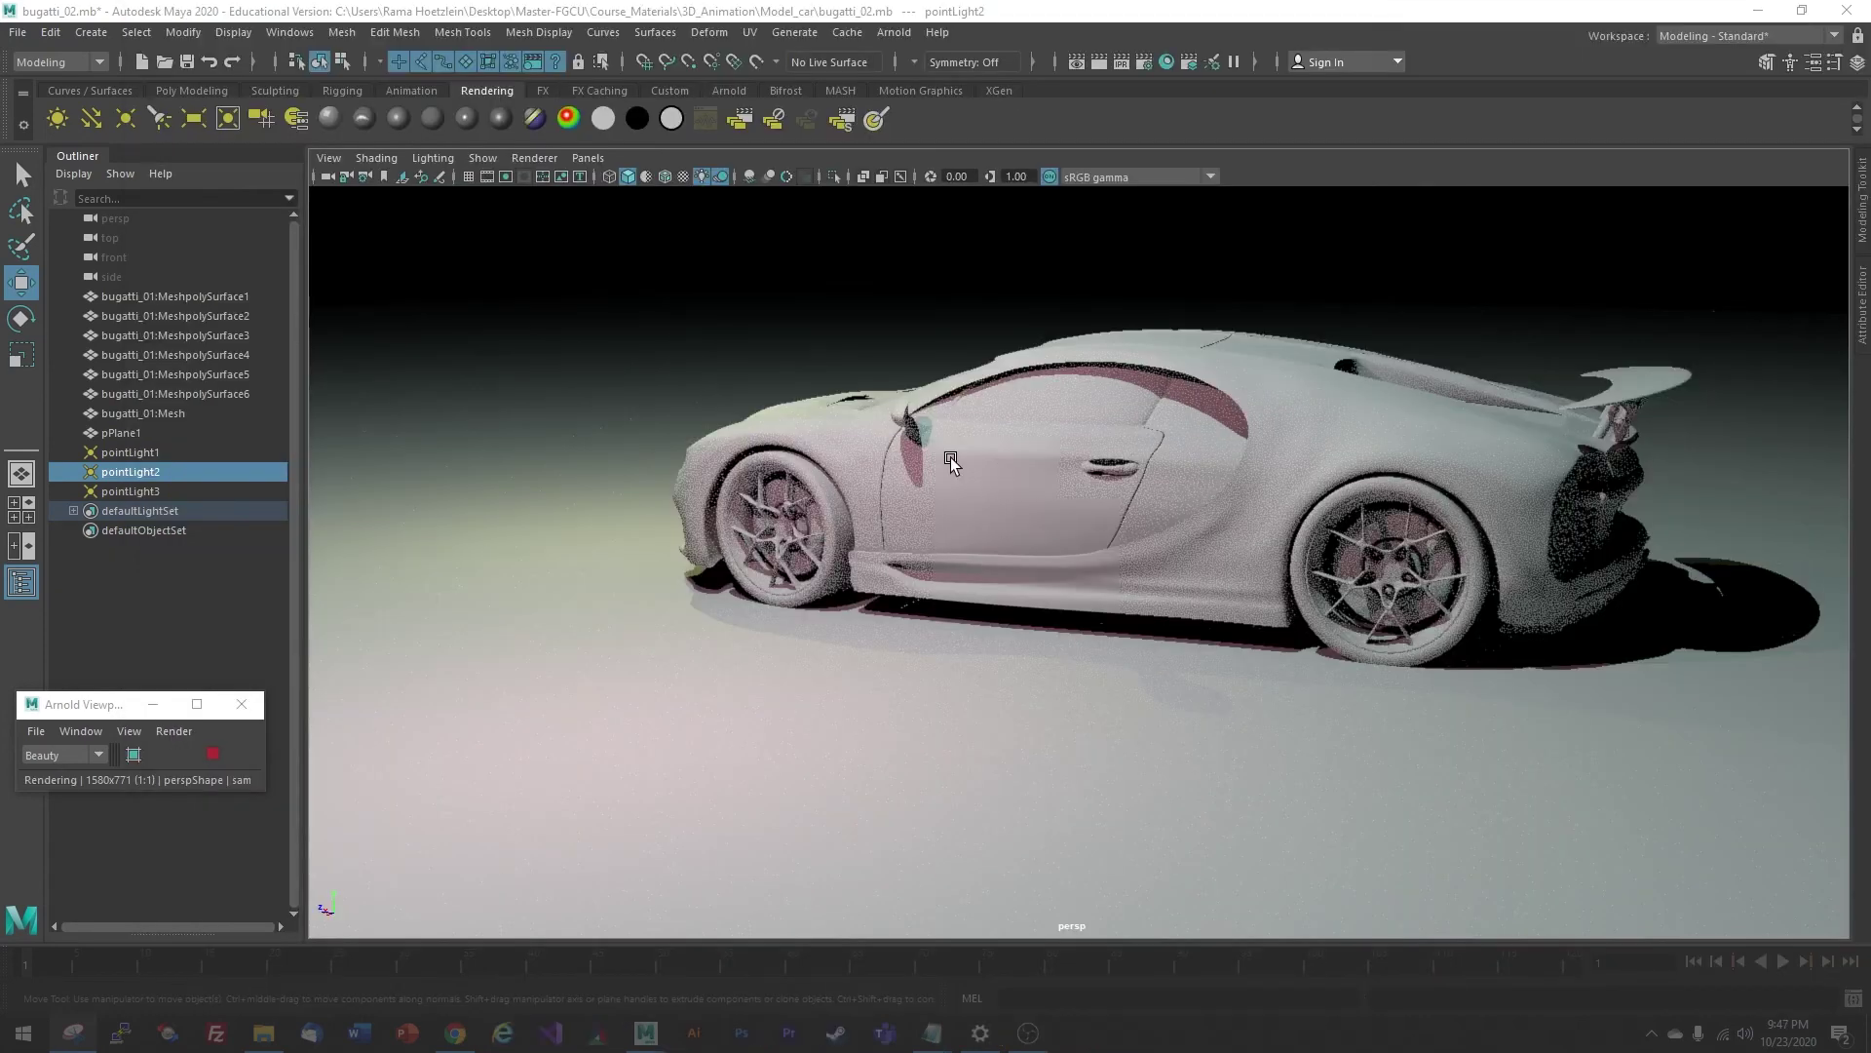
# Frame the car from a raised rear side view in Maya and start a new snip of it with the Snipping Tool
pyautogui.keyDown('alt'); pyautogui.moveTo(1144, 452); pyautogui.dragTo(1094, 461); pyautogui.keyUp('alt')
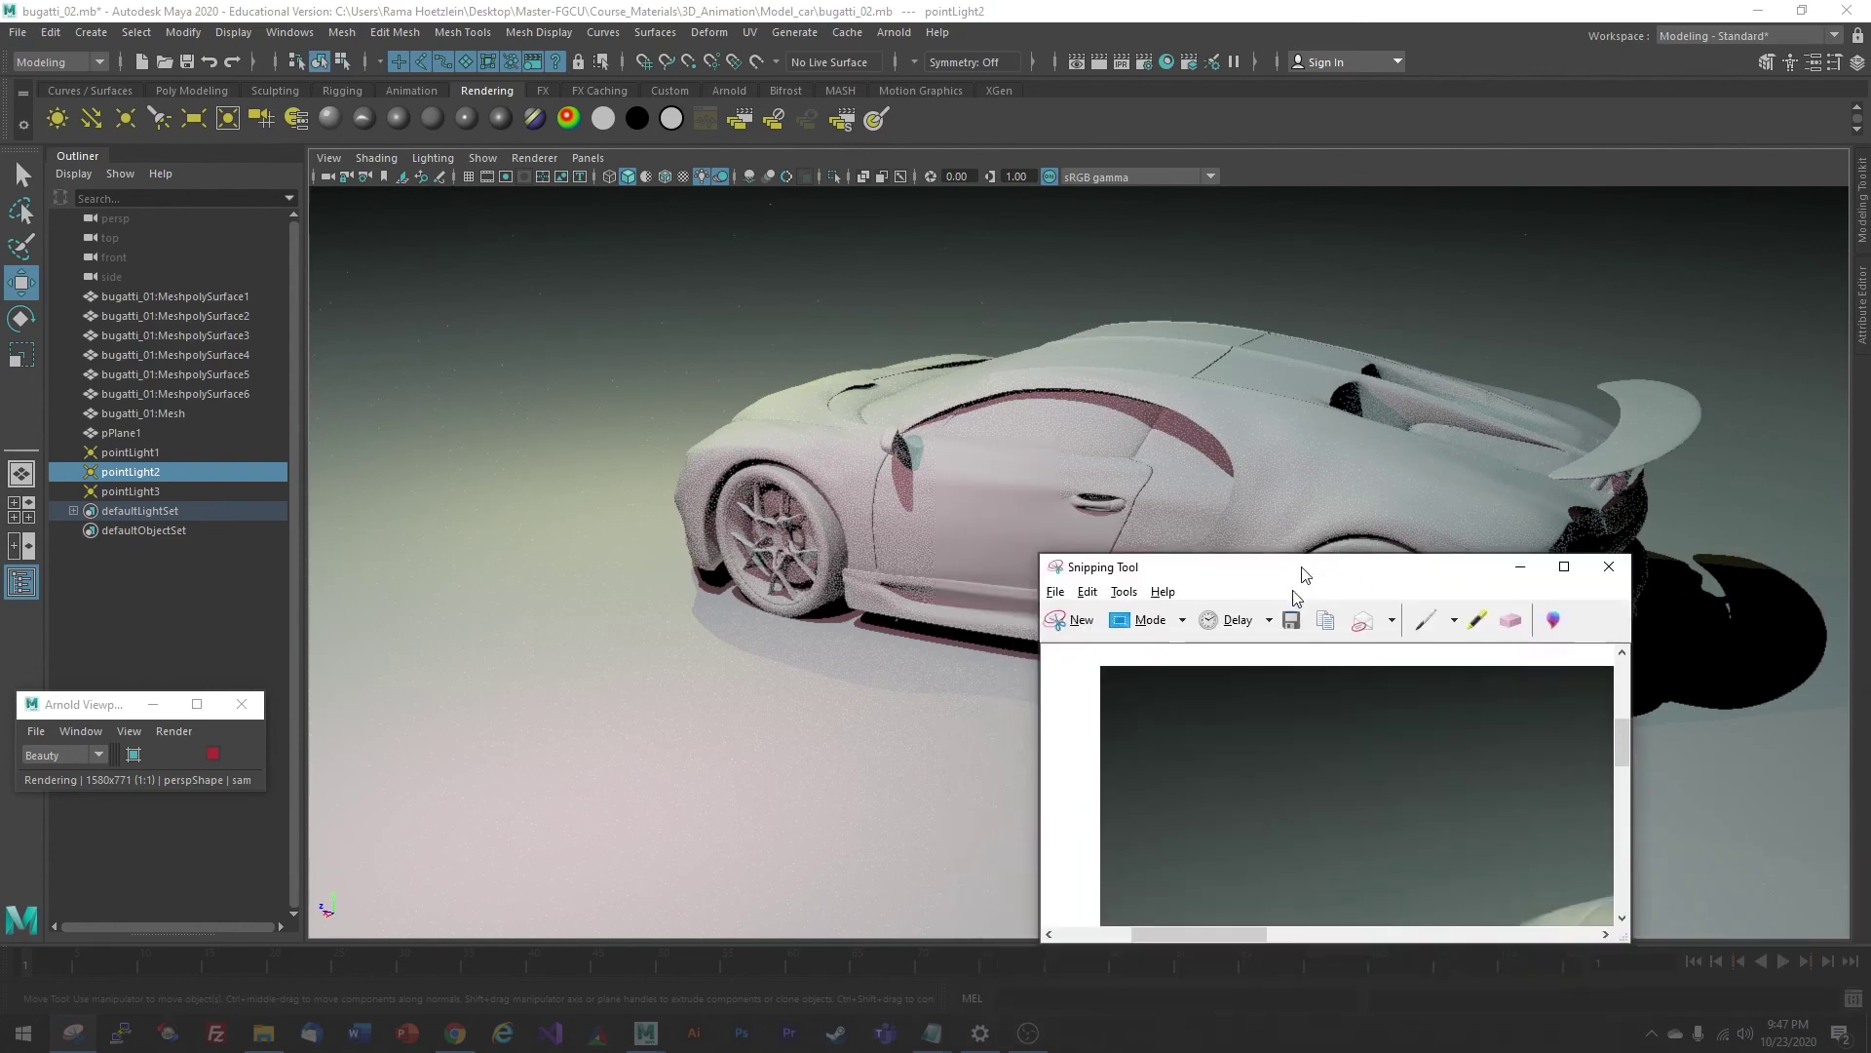
pyautogui.moveTo(1218, 560); pyautogui.dragTo(1261, 347)
pyautogui.click(1121, 405)
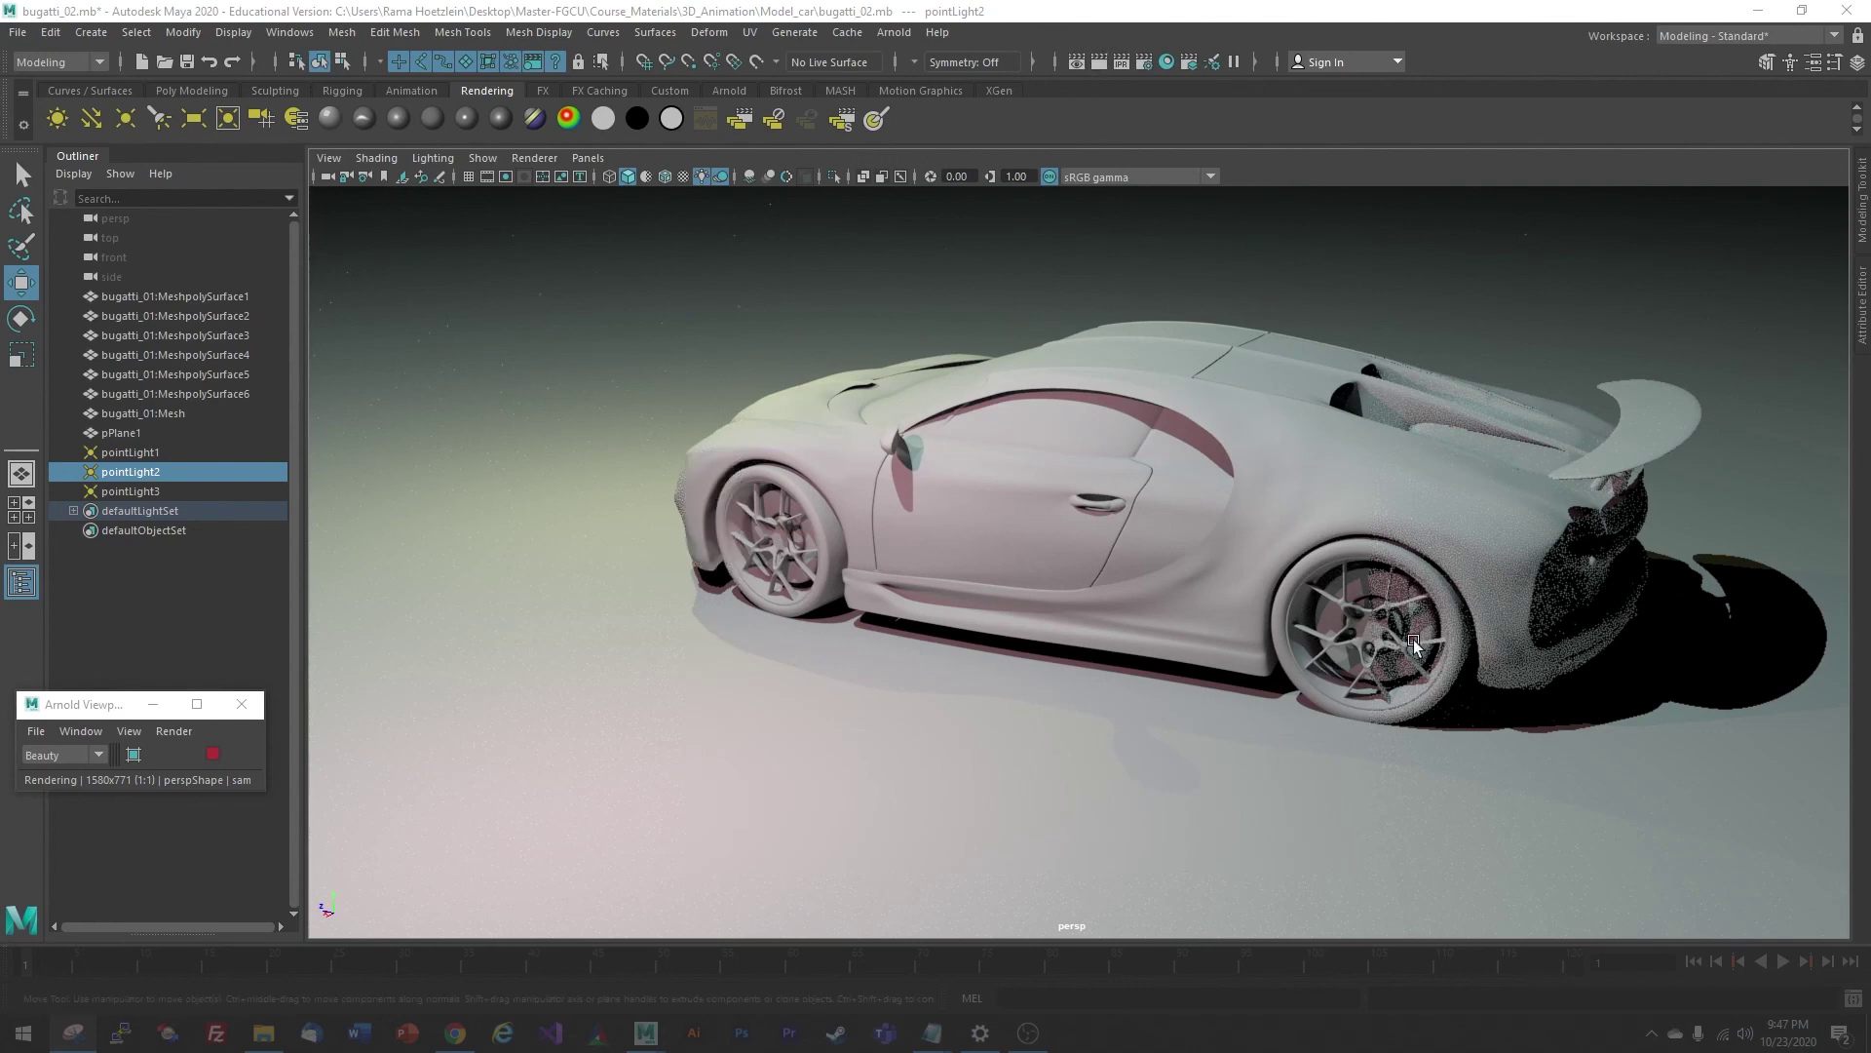
# Return the perspective camera to a raised front three-quarter view of the car and clear the light selection
pyautogui.keyDown('alt'); pyautogui.moveTo(987, 590); pyautogui.dragTo(975, 519); pyautogui.keyUp('alt')
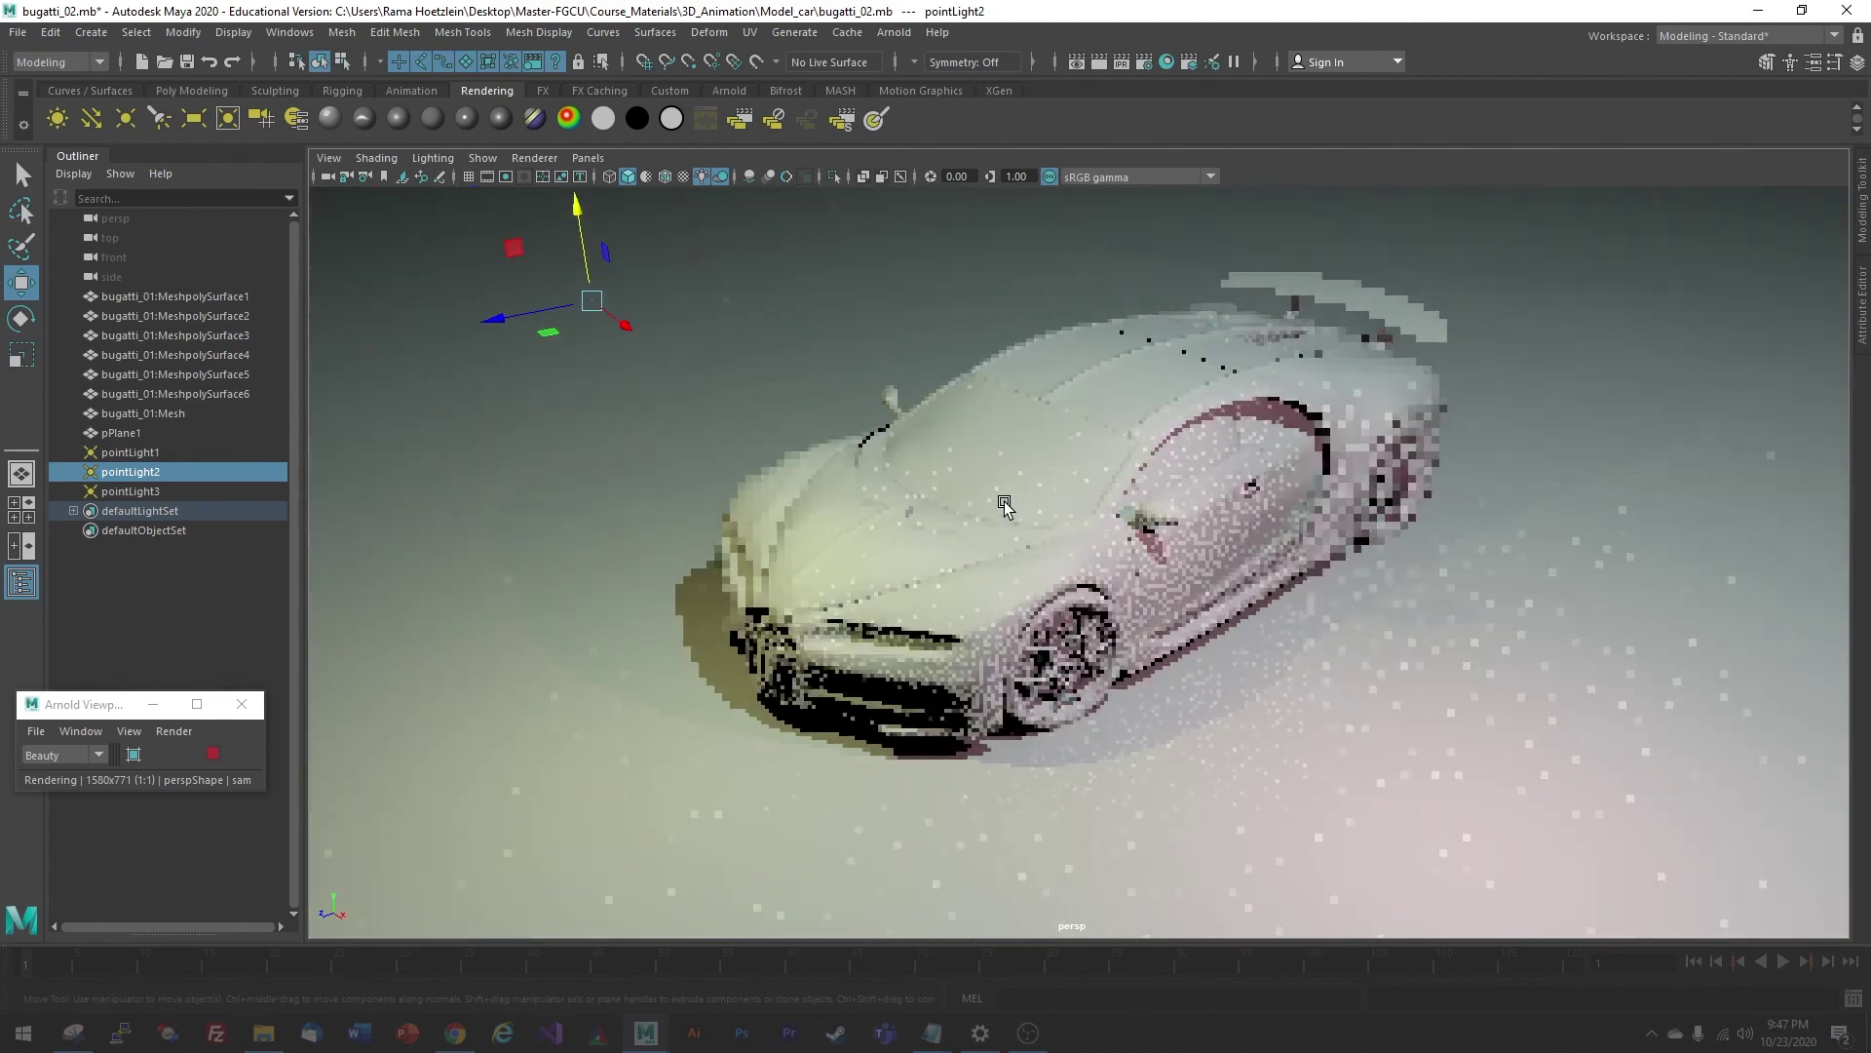
pyautogui.click(466, 522)
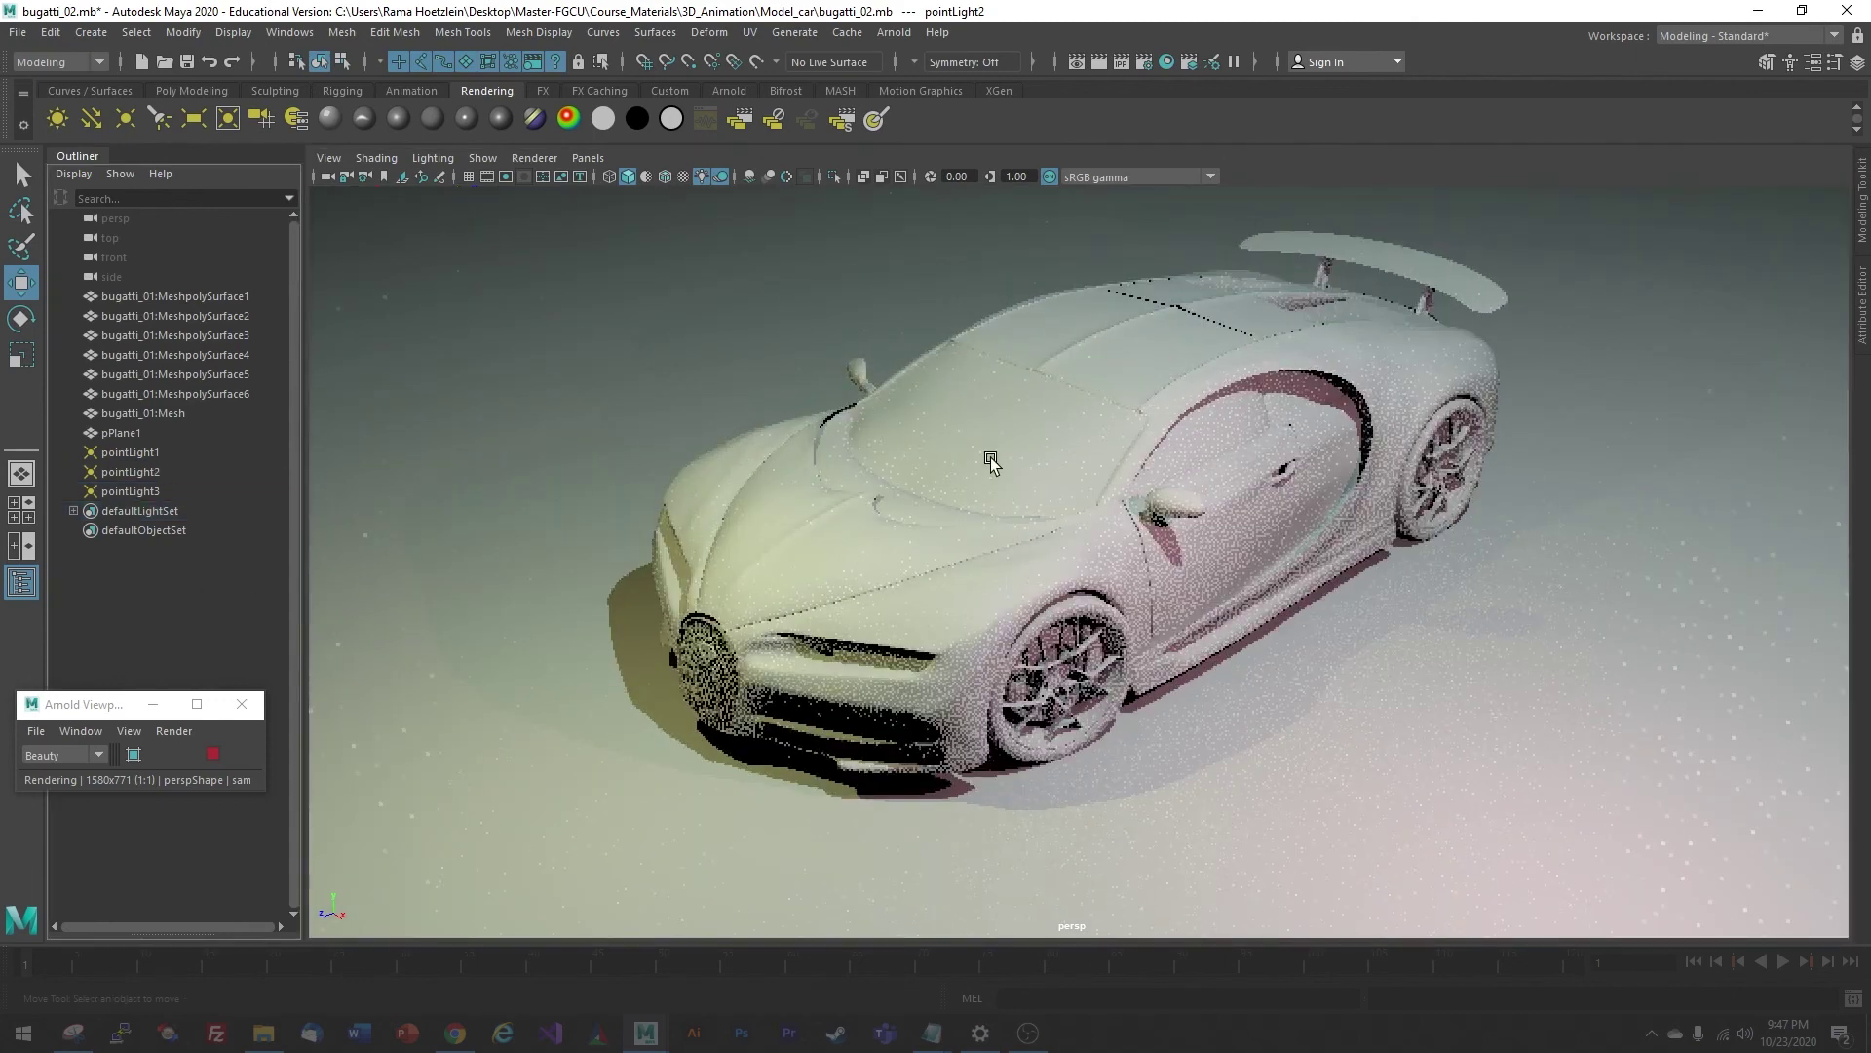